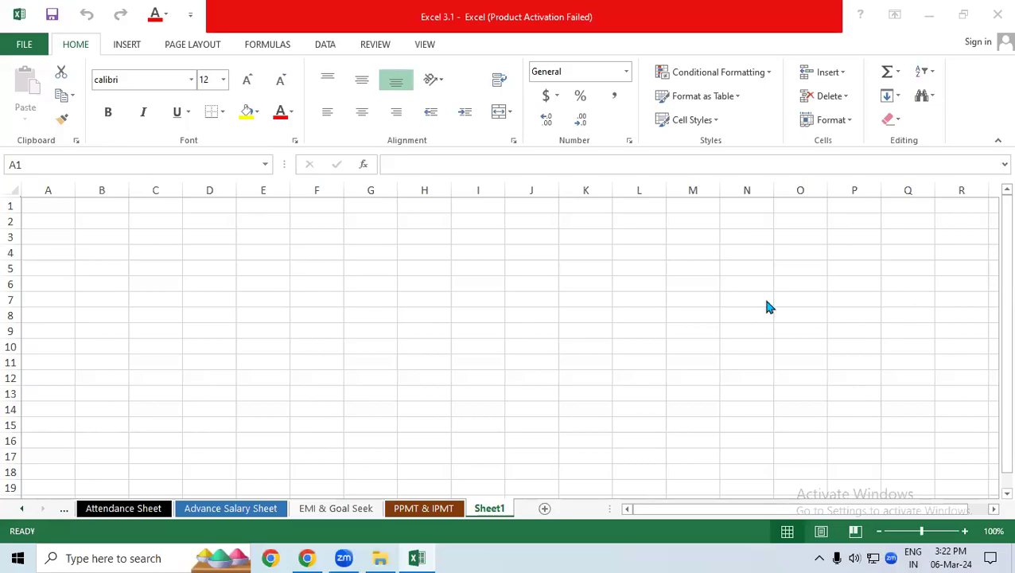
Raise the system volume and select cell G6 on the empty sheet.
key("XF86AudioRaiseVolume")
key("XF86AudioRaiseVolume")
key("XF86AudioRaiseVolume")
key("XF86AudioRaiseVolume")
left_click(369, 287)
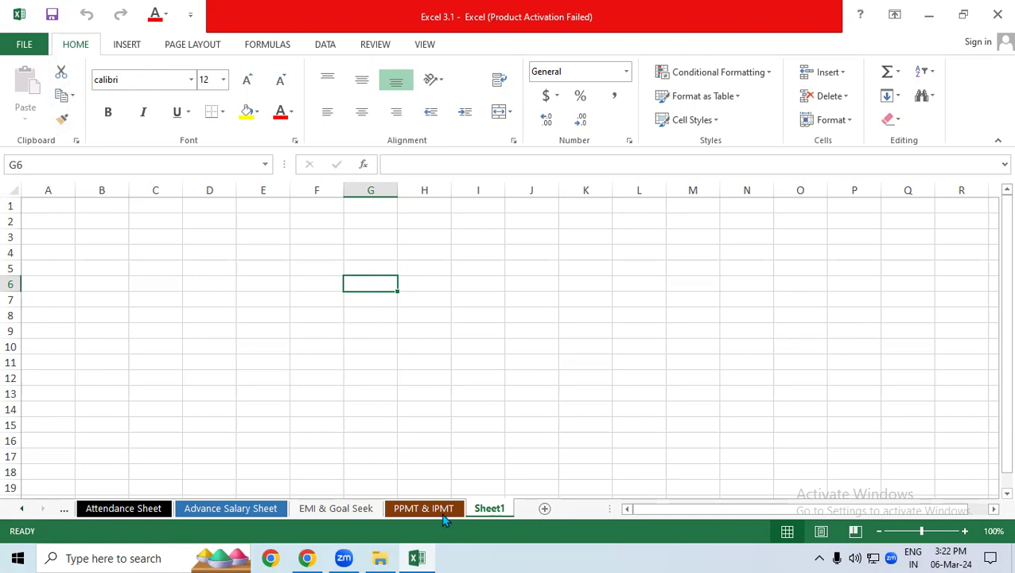
left_click(326, 342)
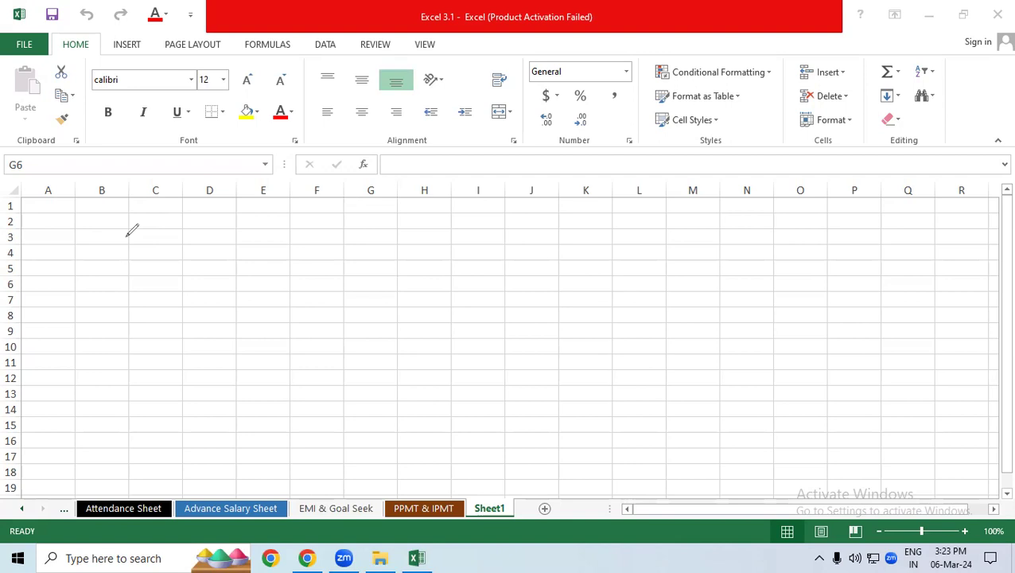
Sketch red V and R letters with a dividing slash, and underline both letters.
left_click_drag(315, 224, 347, 240)
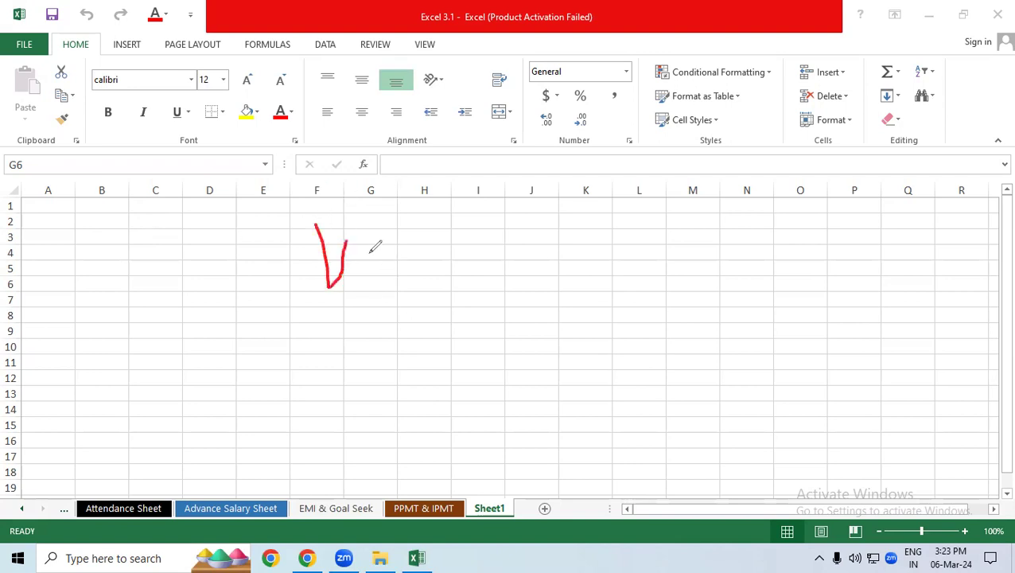
left_click_drag(450, 216, 420, 367)
left_click_drag(509, 233, 520, 302)
left_click_drag(512, 263, 541, 288)
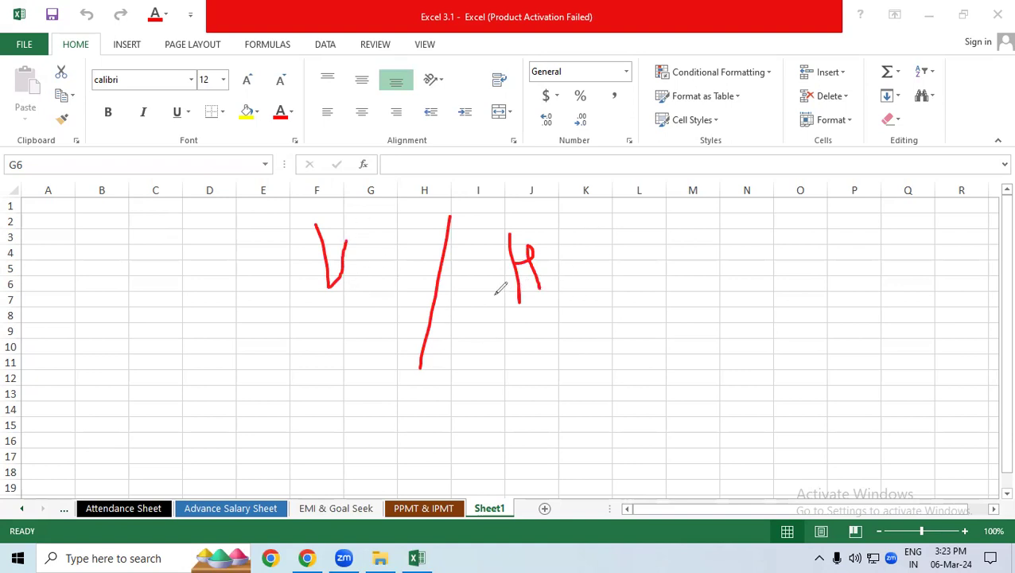
left_click_drag(297, 295, 384, 283)
left_click_drag(483, 314, 562, 303)
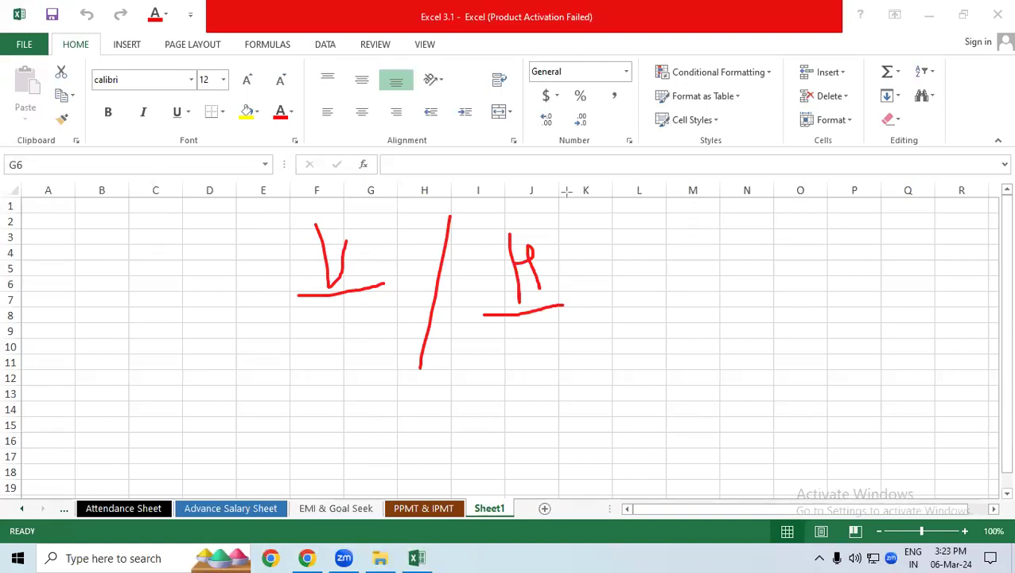
Draw red boxes around column K, column D, the V, row 11 and the R.
mouse_move(559, 193)
left_mouse_down()
mouse_move(626, 393)
mouse_move(612, 501)
left_mouse_up()
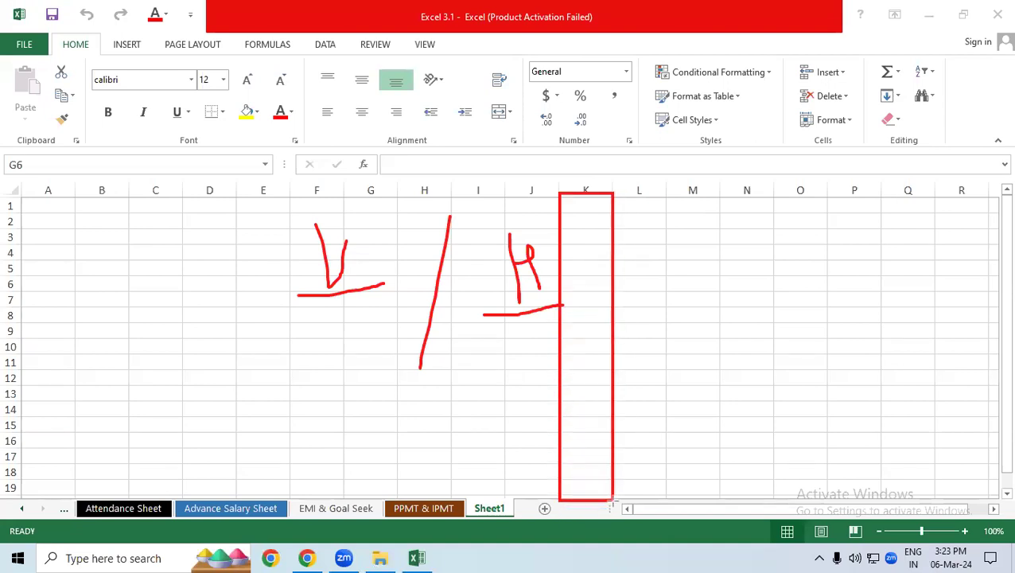
mouse_move(179, 245)
left_mouse_down()
mouse_move(239, 263)
mouse_move(227, 476)
left_mouse_up()
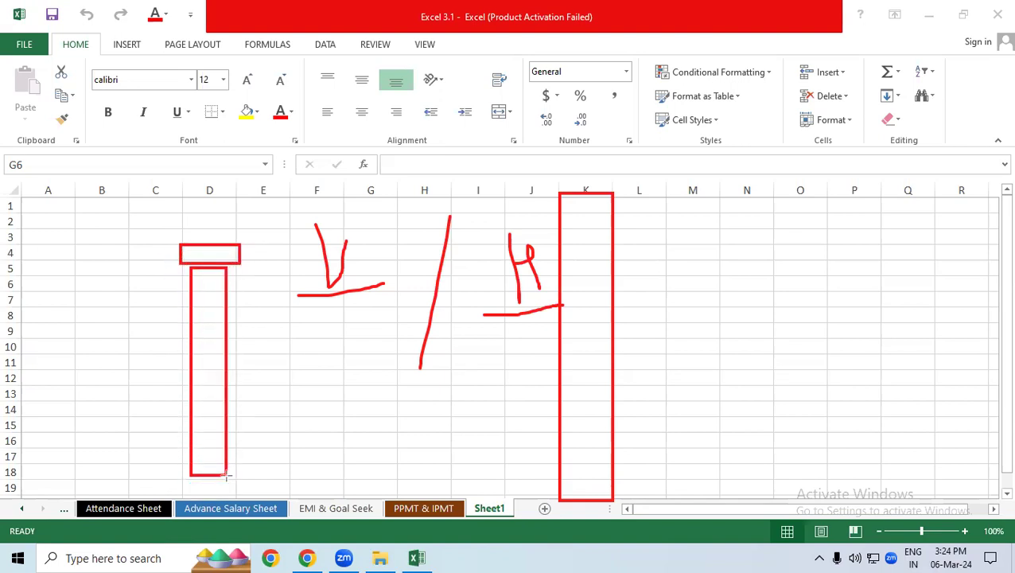
left_click_drag(275, 198, 395, 344)
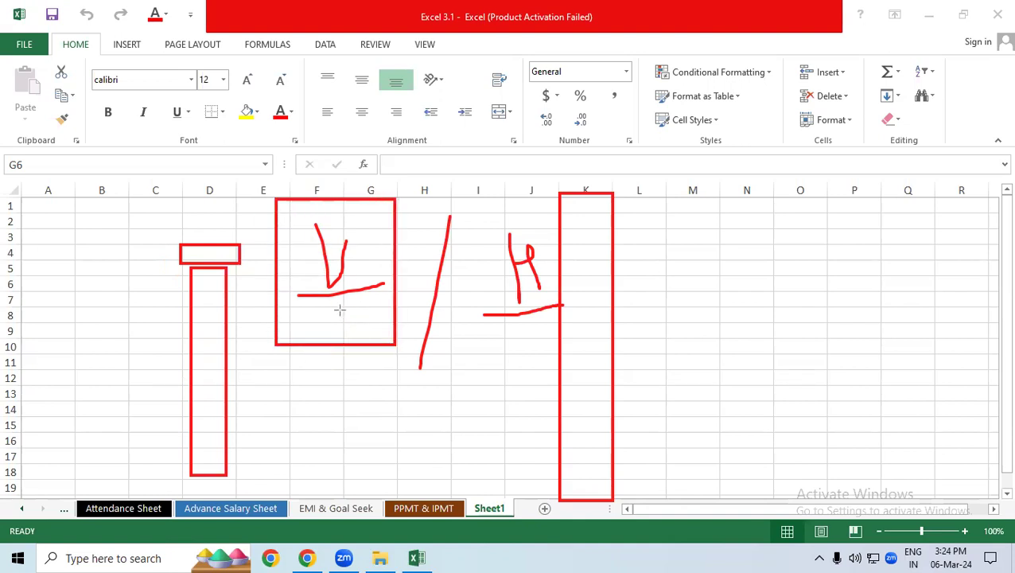
mouse_move(662, 355)
left_mouse_down()
mouse_move(684, 365)
mouse_move(1005, 369)
left_mouse_up()
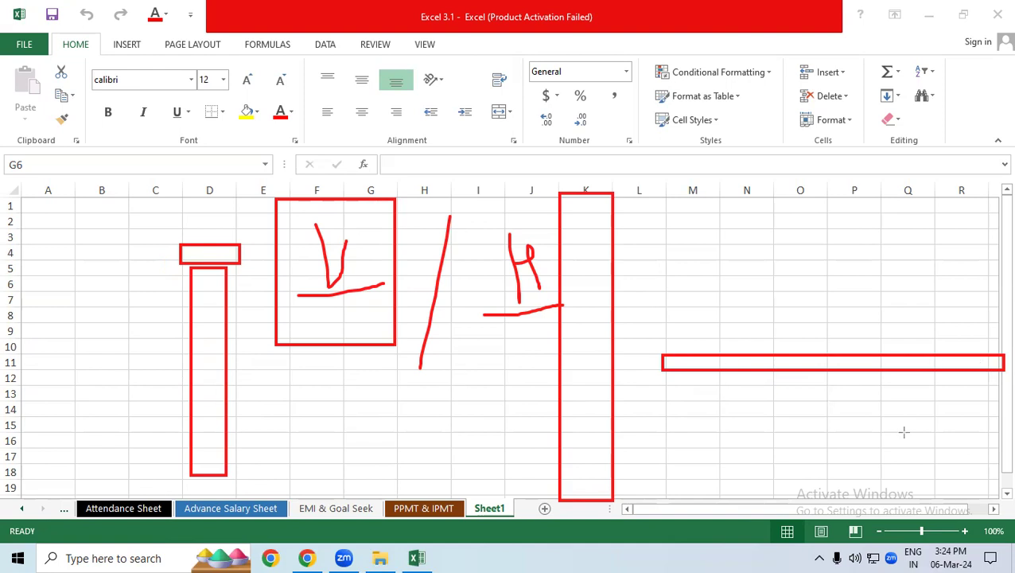
left_click_drag(464, 214, 559, 350)
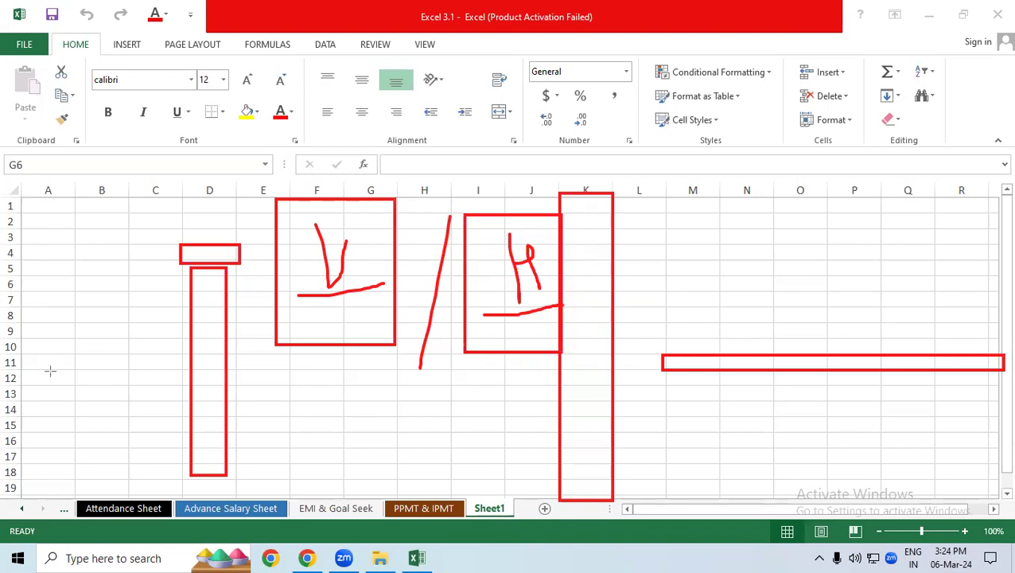
Clear the ink, merge and center D1:N4, and enter the title 'Vlookup & Hlookup'.
key("e")
key("Escape")
left_click(256, 205)
mouse_move(222, 205)
left_mouse_down()
mouse_move(282, 240)
mouse_move(754, 245)
left_mouse_up()
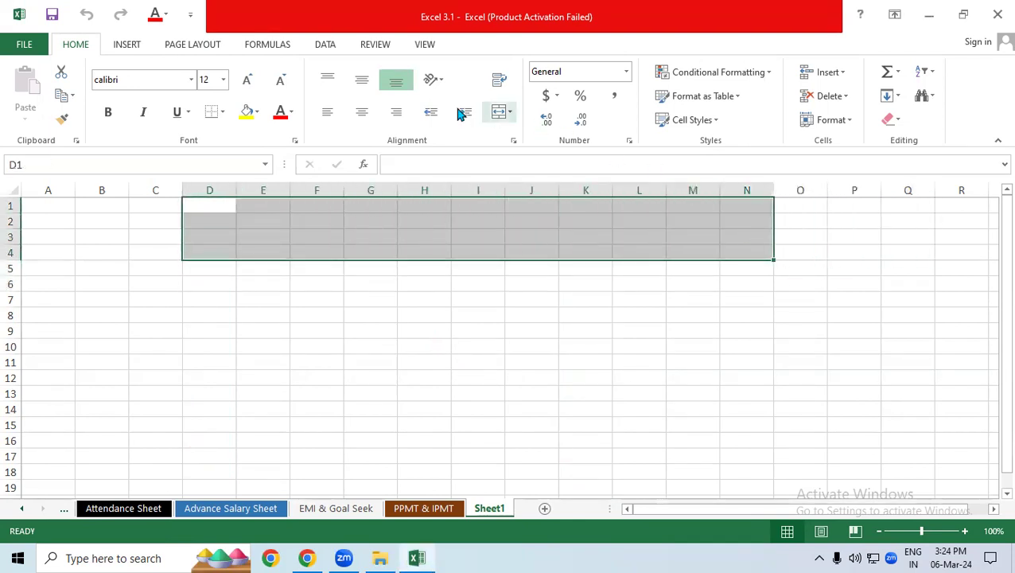
left_click(509, 112)
left_click(501, 133)
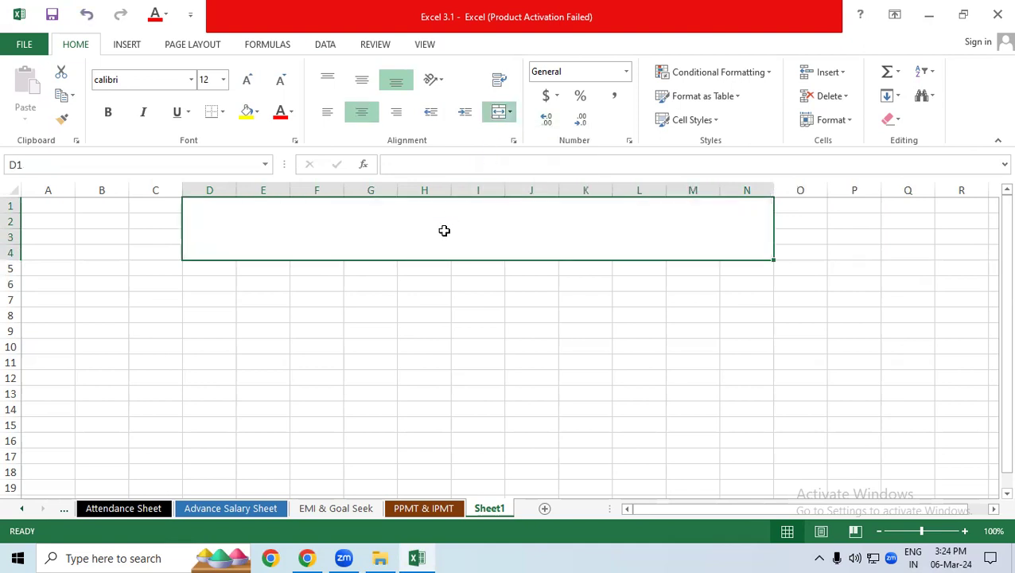
type("Vlookup & Hloo")
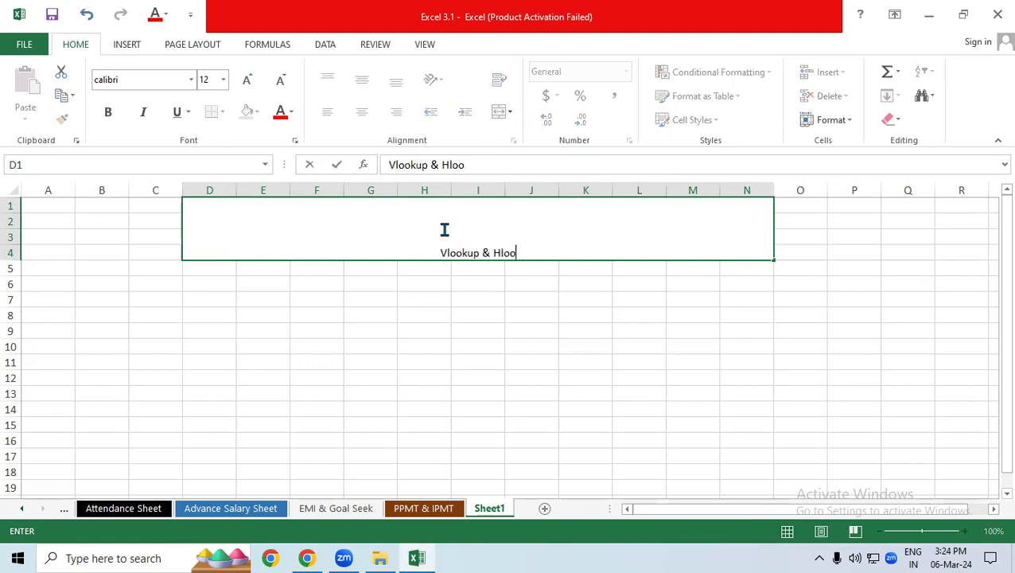
type("kup")
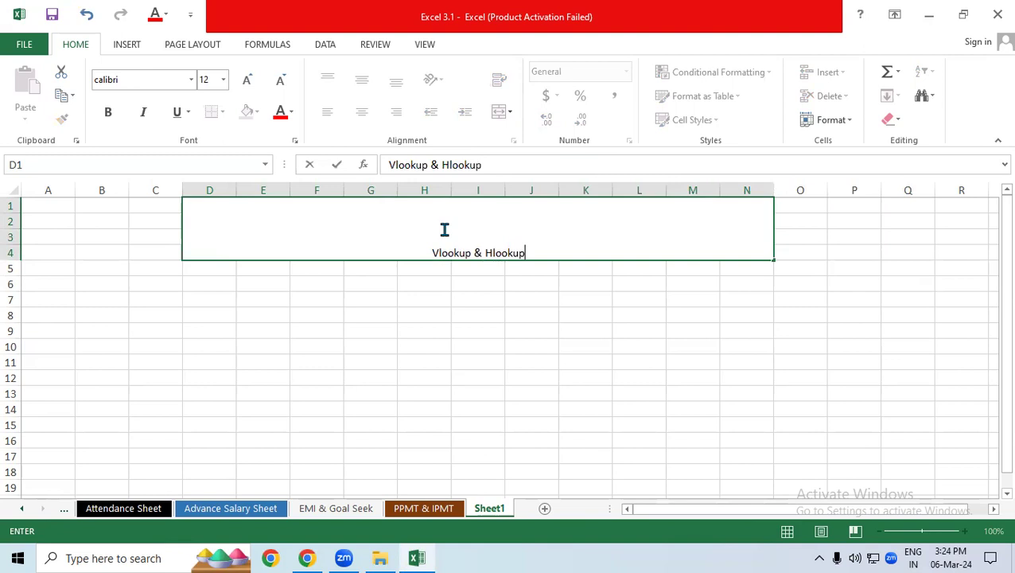
left_click(443, 344)
Format the title as bold 48 pt, middle-aligned, white text on a blue fill.
left_click(425, 226)
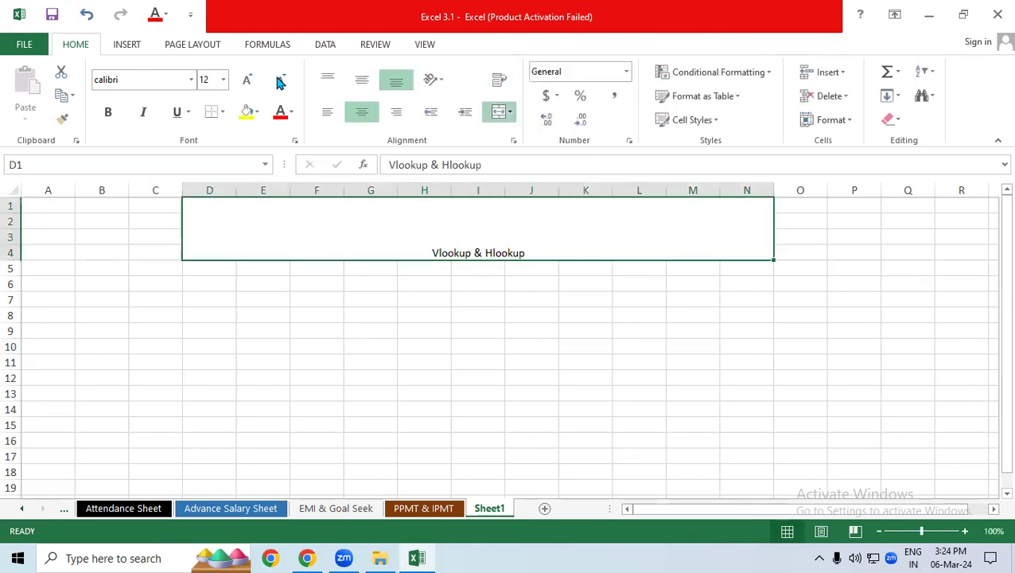
left_click(223, 83)
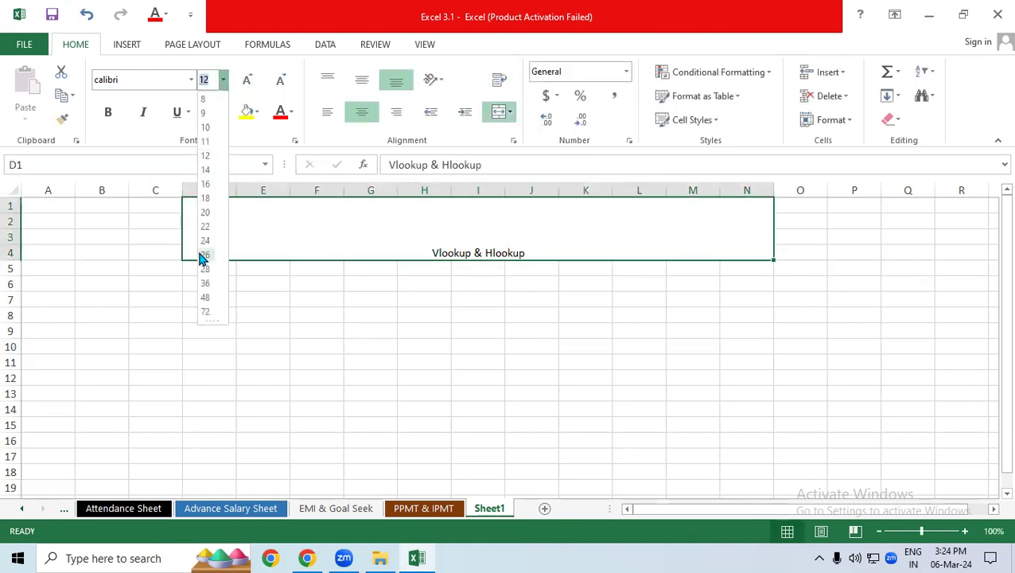
left_click(202, 296)
left_click(108, 112)
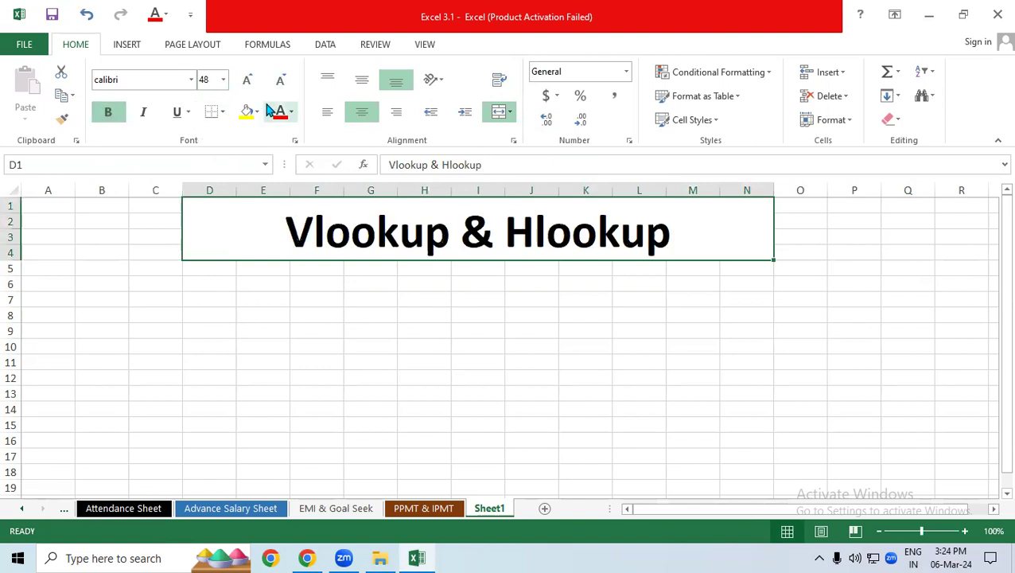
left_click(359, 80)
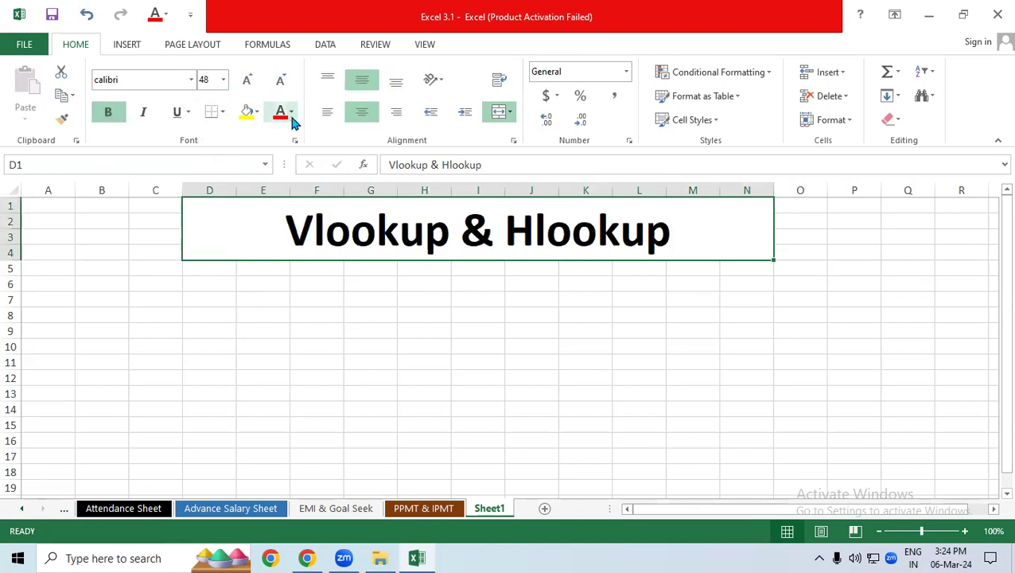
left_click(291, 112)
left_click(270, 167)
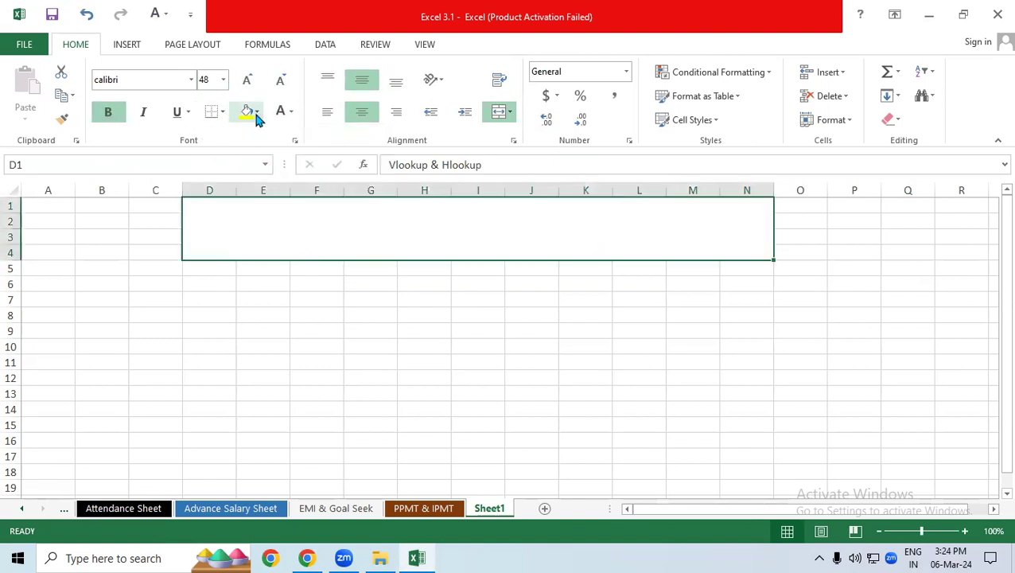
left_click(256, 113)
left_click(287, 150)
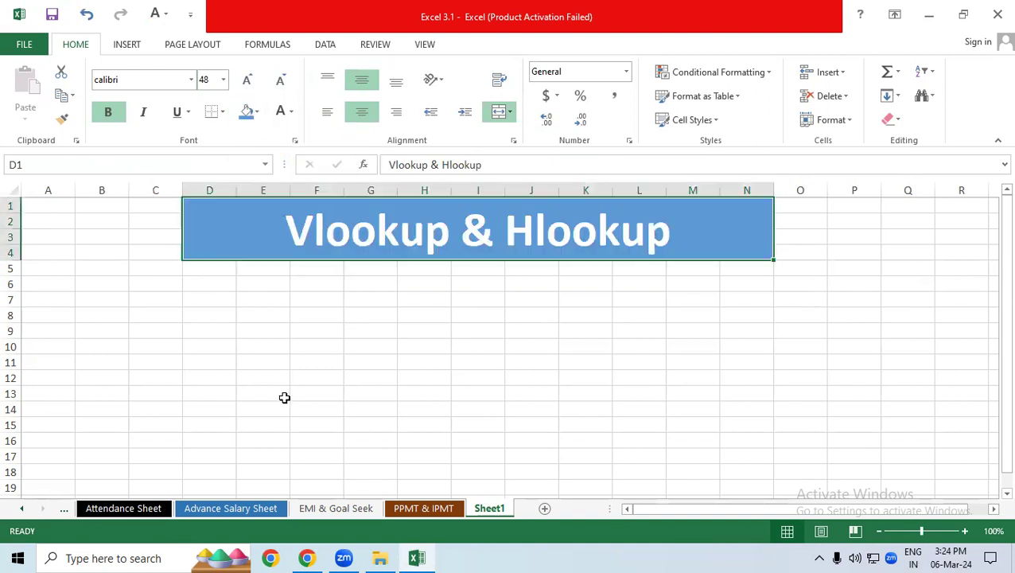
left_click(282, 395)
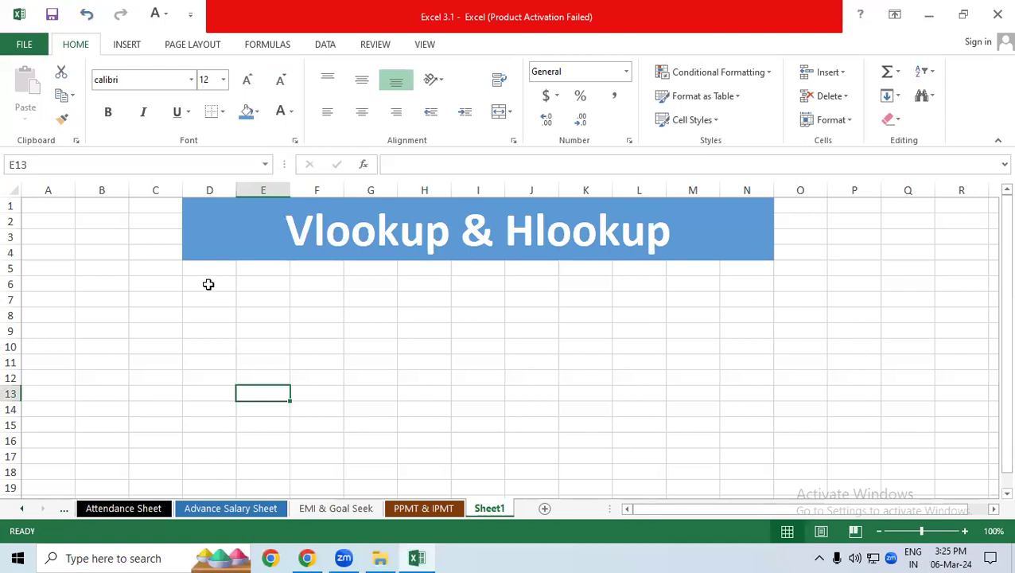
Enter headers Id No, Emp Name and Age in D6:F6, widening column E slightly.
left_click(208, 284)
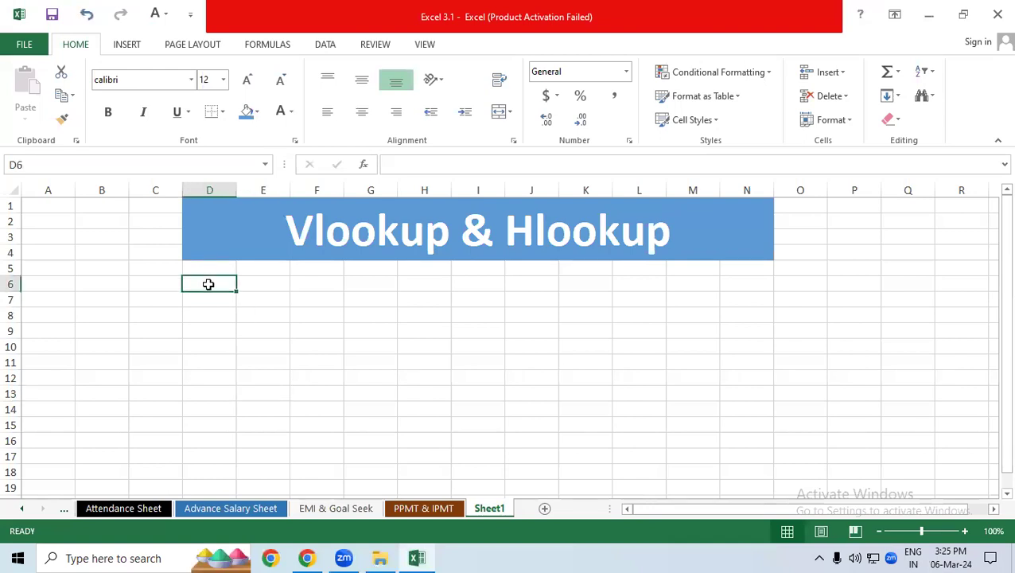
type("Id No")
key("Tab")
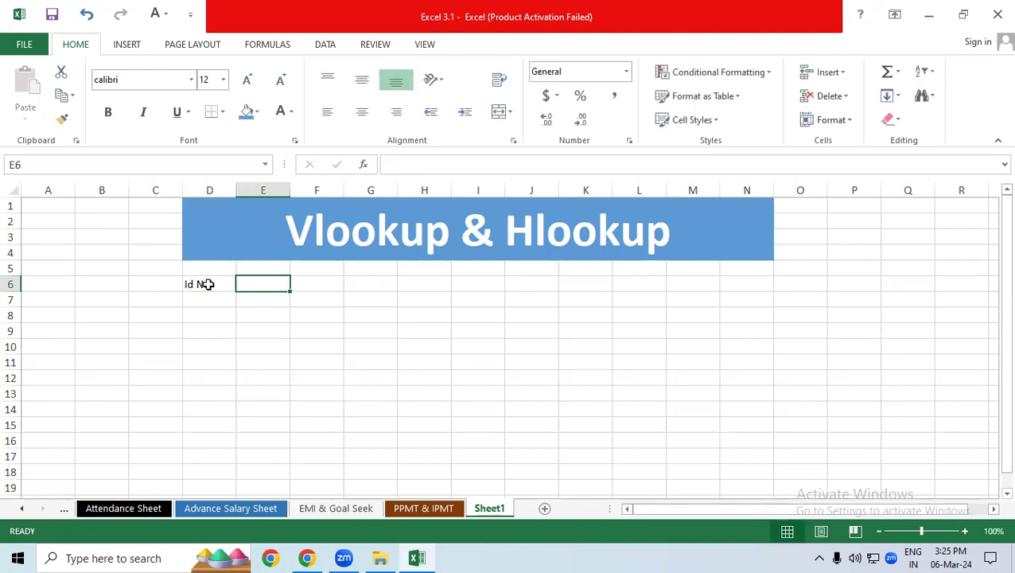
type("Emp")
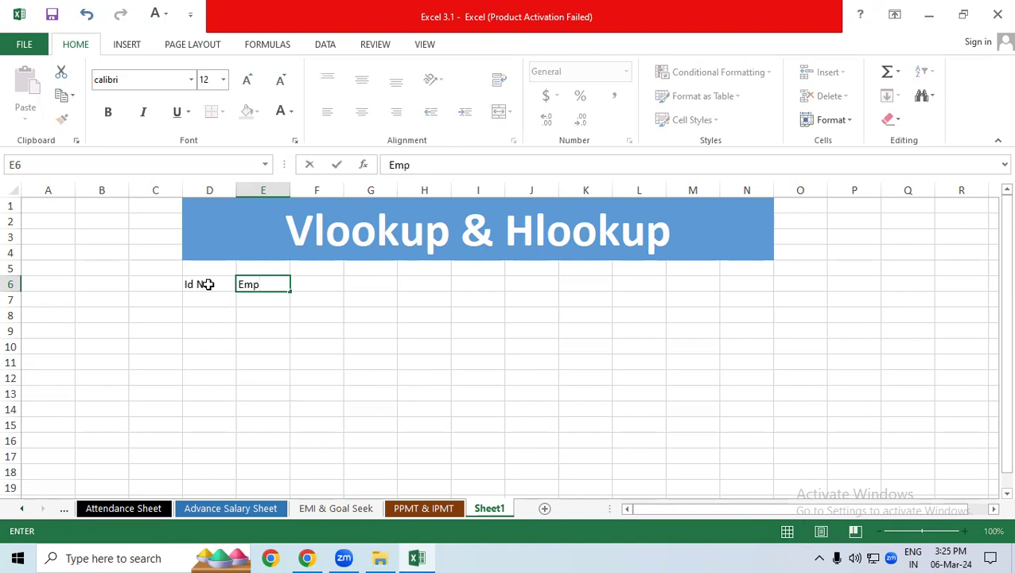
type(" Name")
key("Tab")
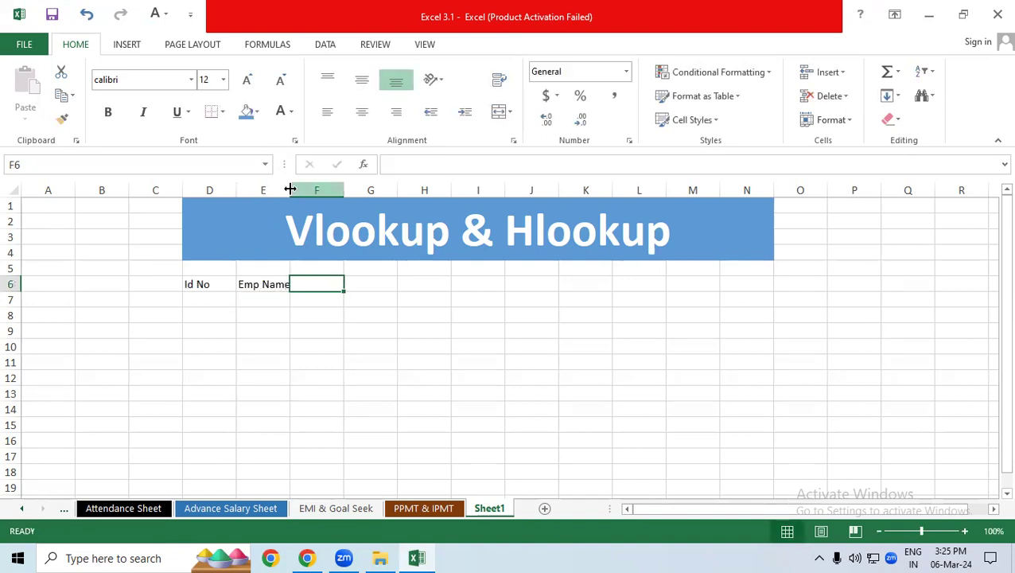
left_click_drag(289, 194, 293, 194)
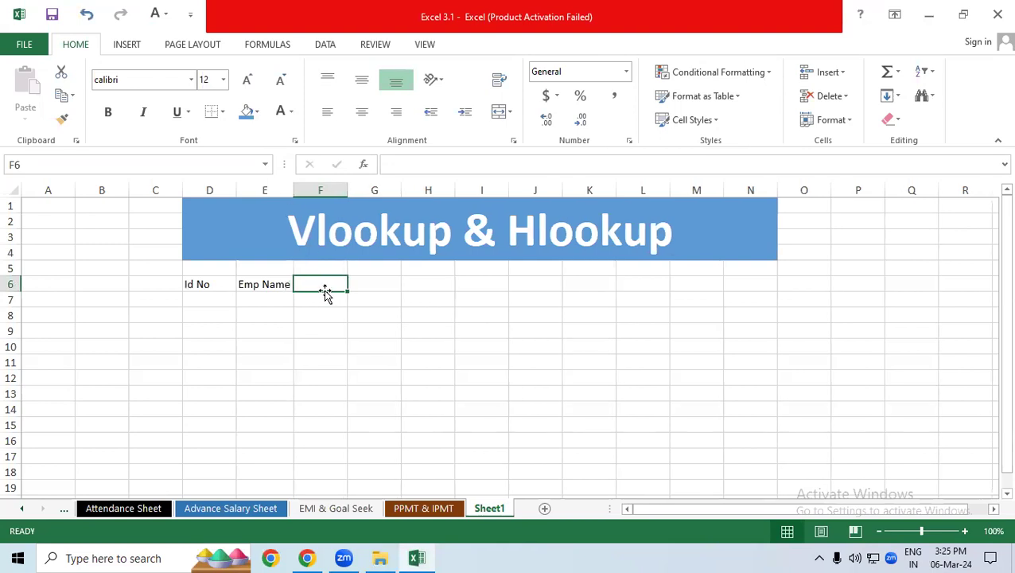
type("Age")
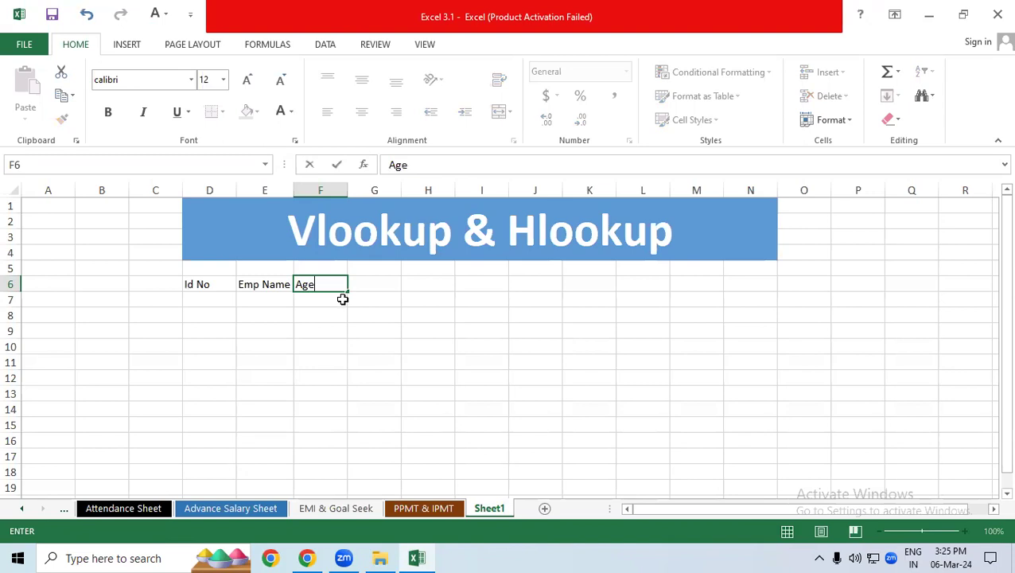
left_click(364, 282)
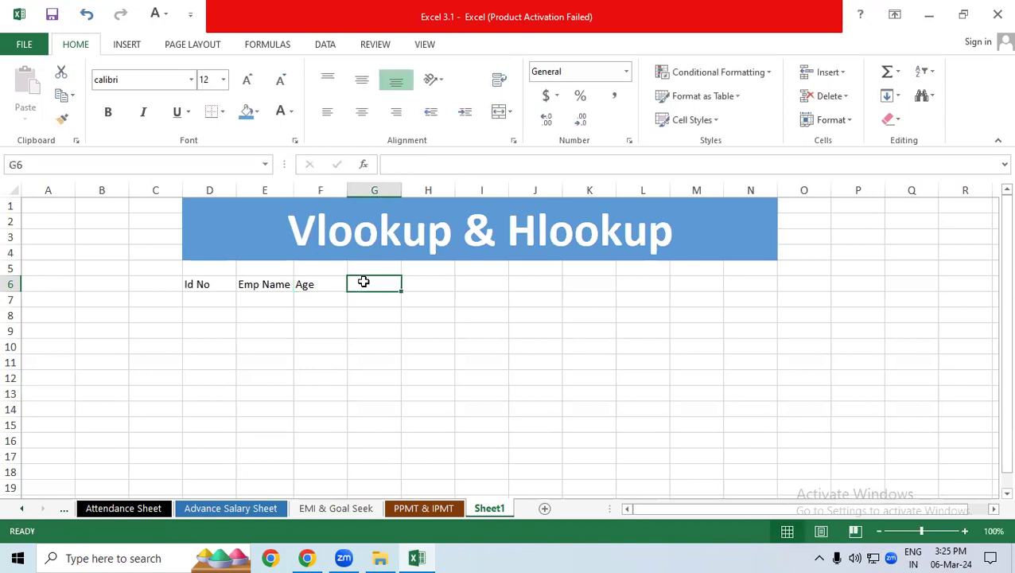
Add Post, Gender and Salary headers, then move Salary to J6 and put Address in I6.
type("Post")
key("Tab")
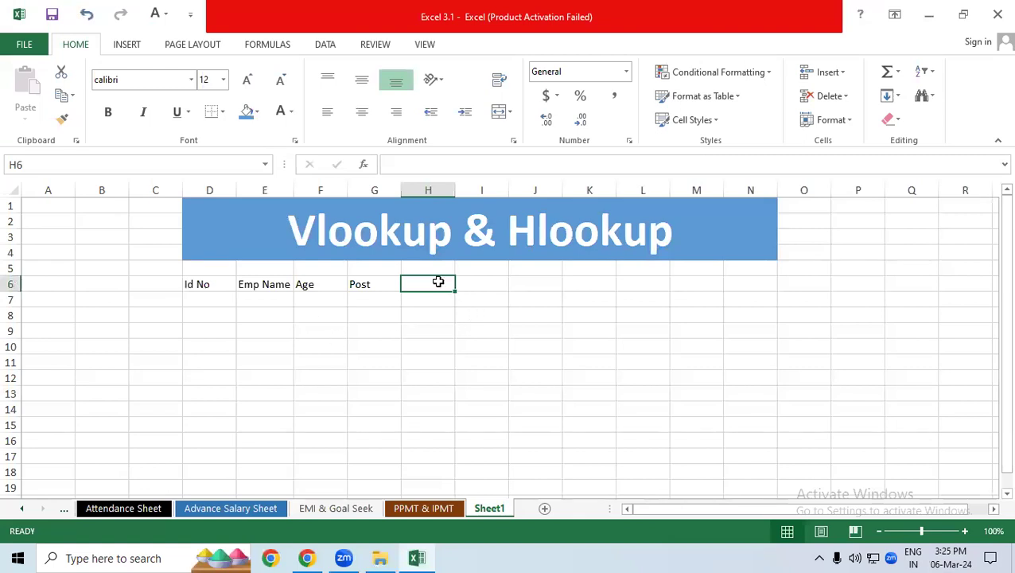
type("Gender")
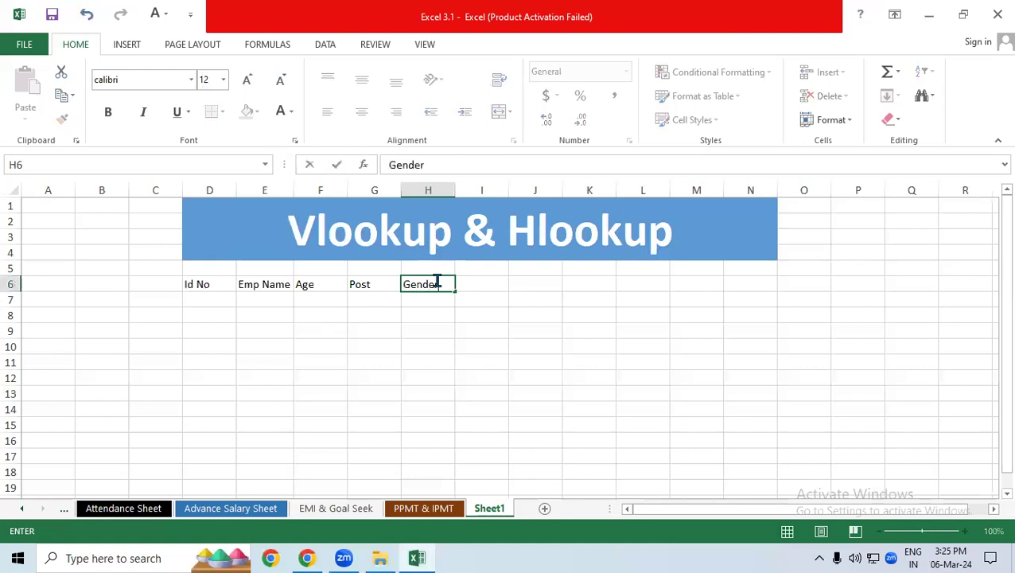
key("Tab")
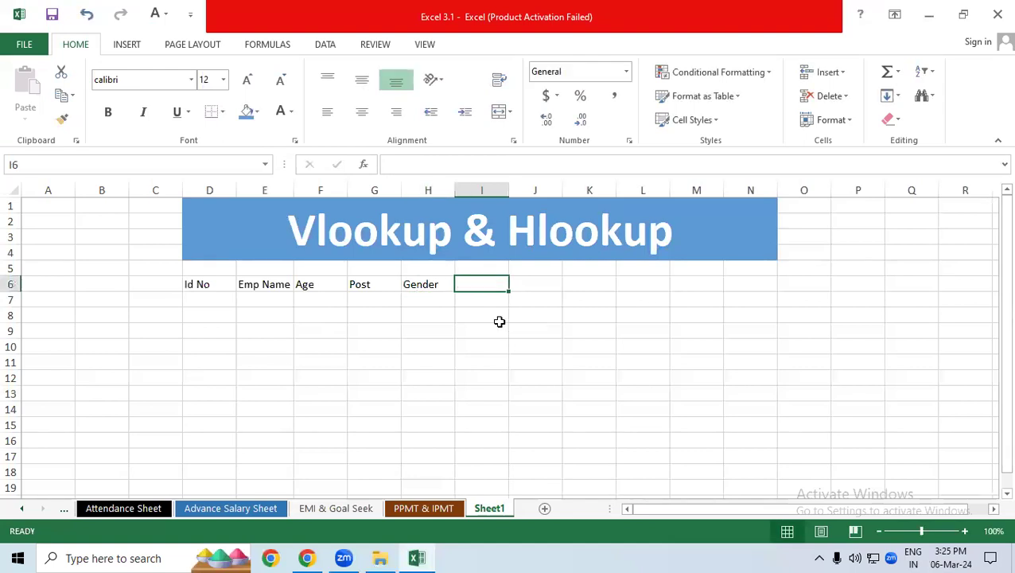
type("Salary")
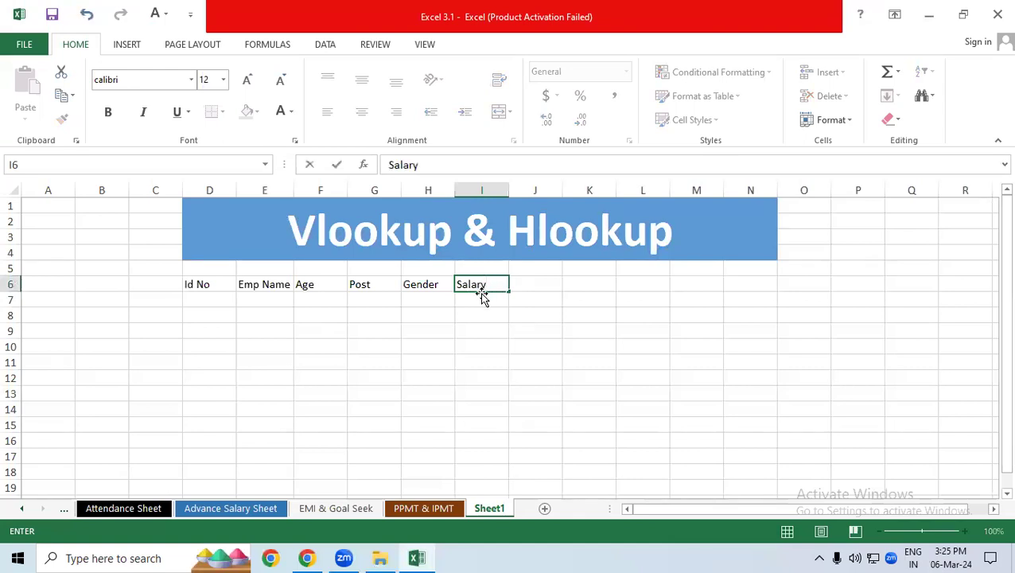
left_click_drag(482, 295, 535, 291)
left_click(491, 285)
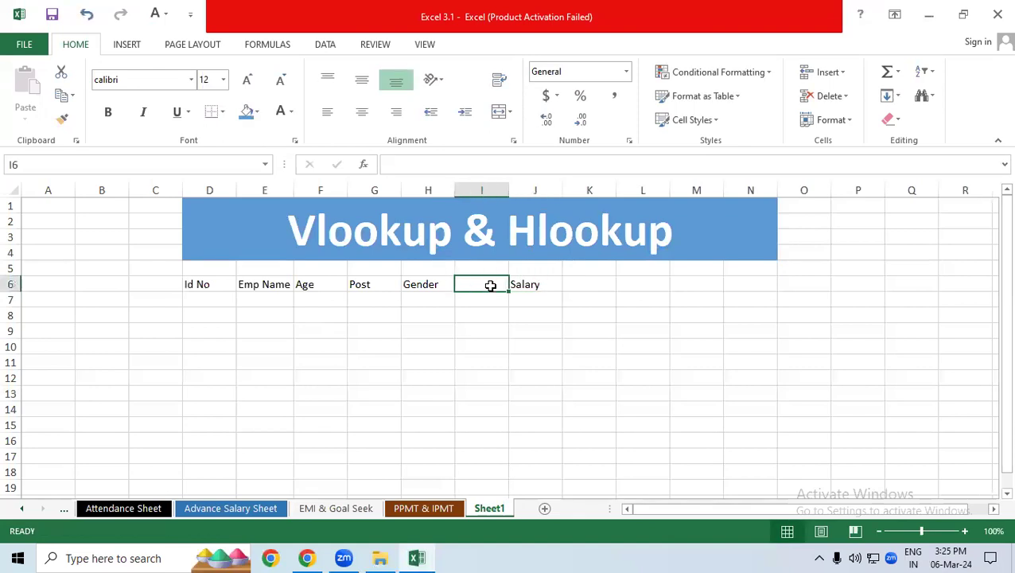
type("Address")
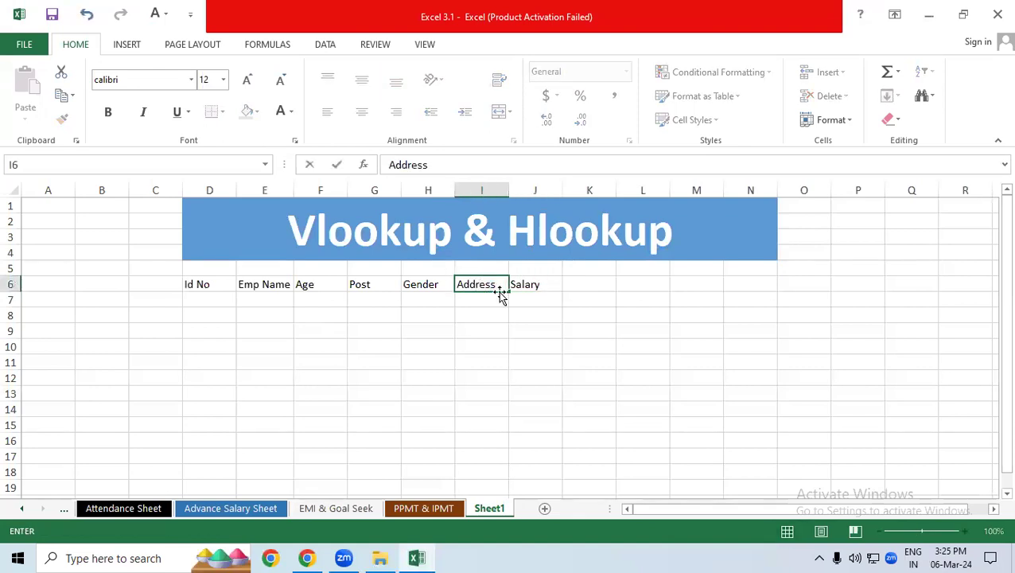
left_click(535, 312)
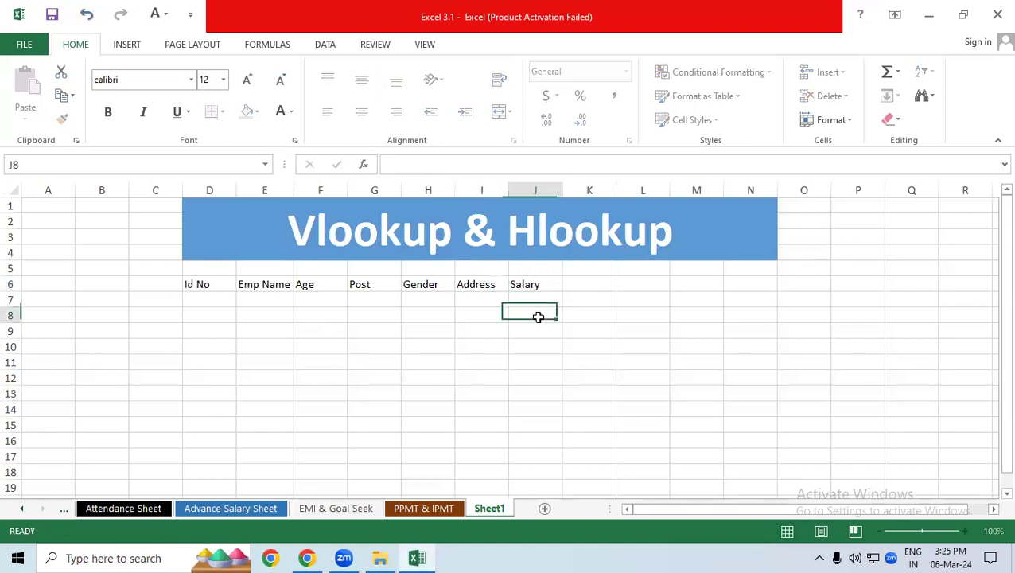
left_click(585, 284)
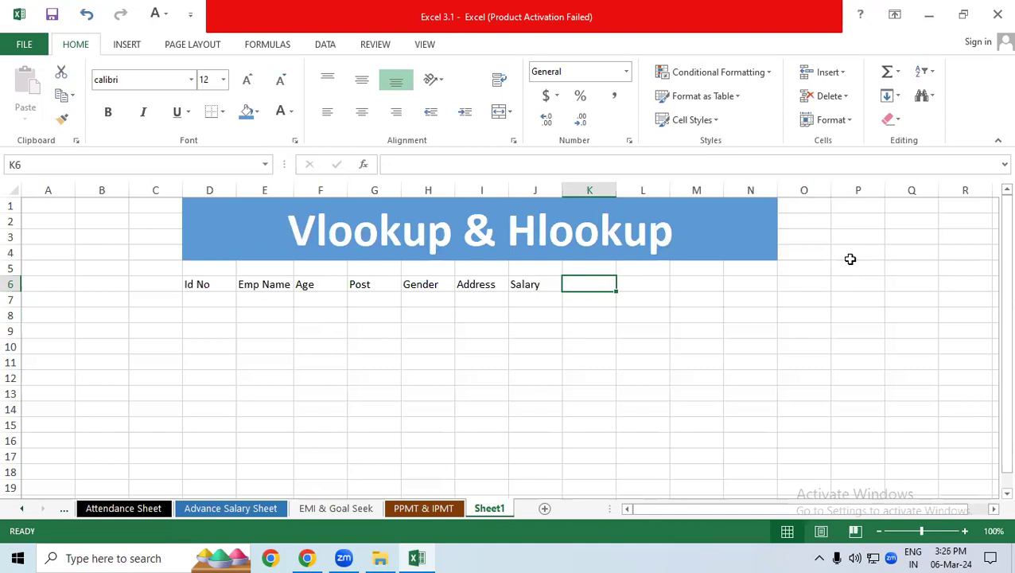
Make header row D6:J6 bold 18 pt with all borders, black fill and white text.
left_click_drag(200, 284, 533, 284)
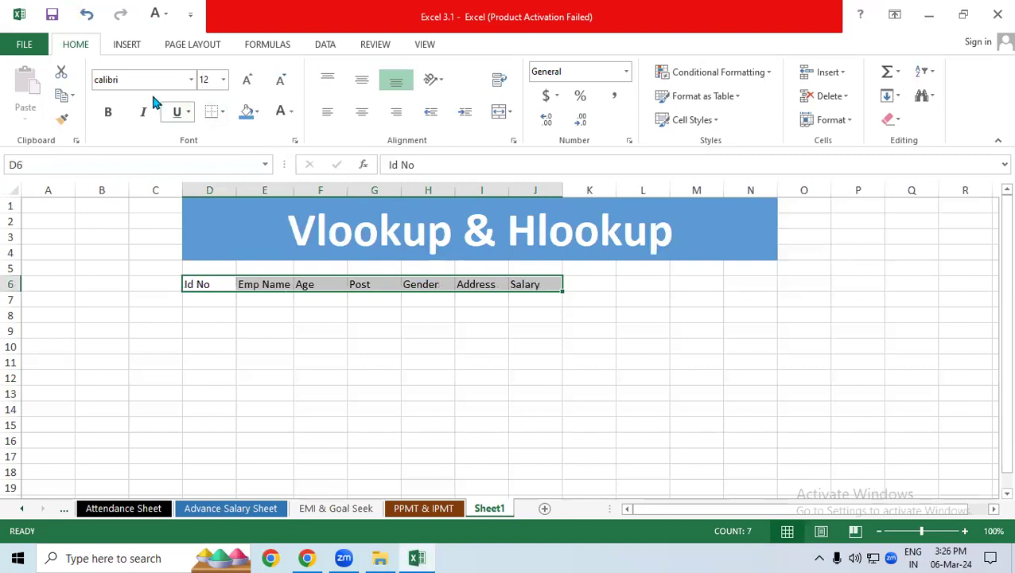
left_click(108, 112)
left_click(249, 81)
left_click(249, 80)
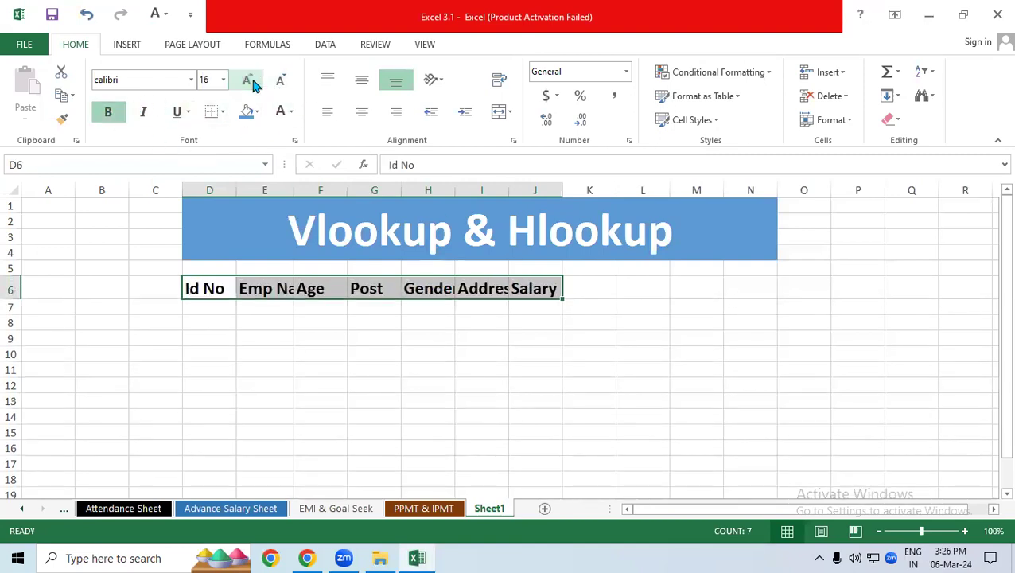
left_click(224, 116)
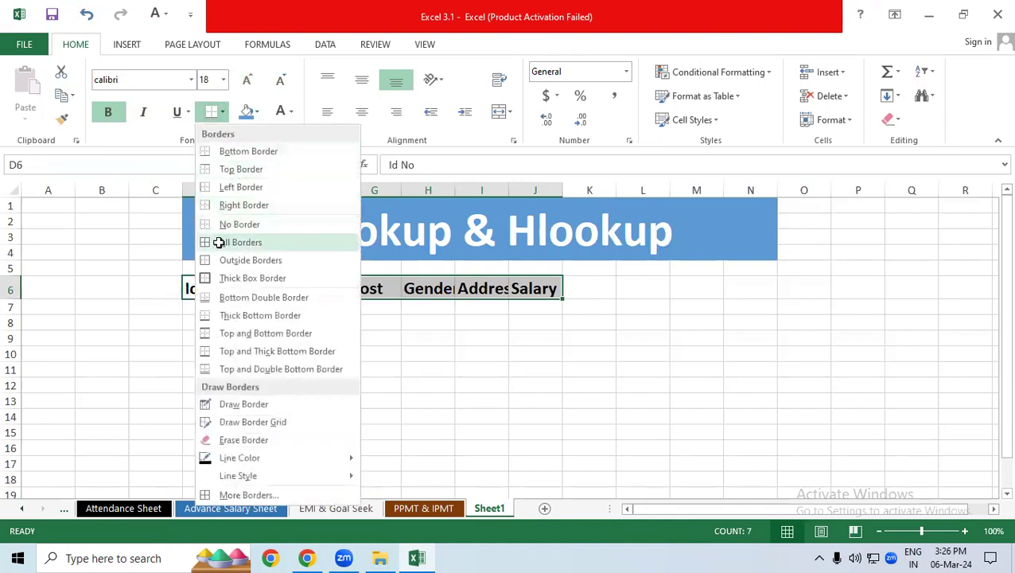
left_click(211, 241)
left_click(256, 112)
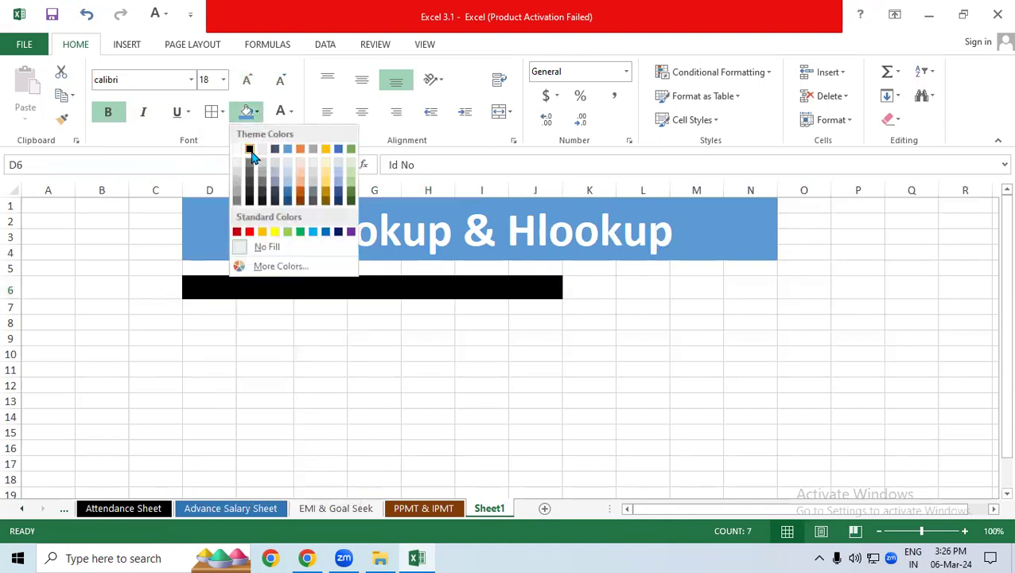
left_click(249, 145)
left_click(291, 112)
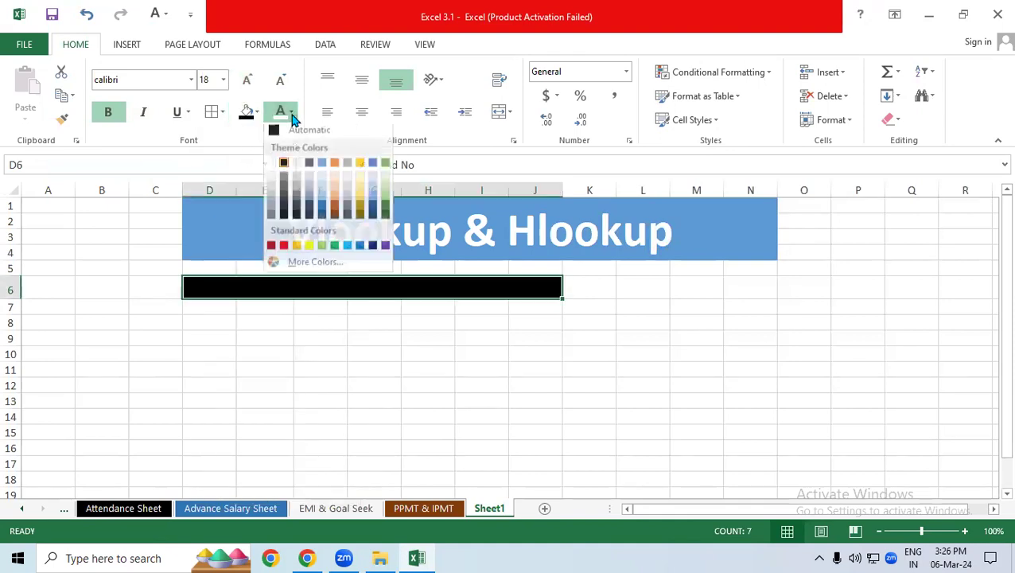
left_click(276, 165)
left_click(272, 396)
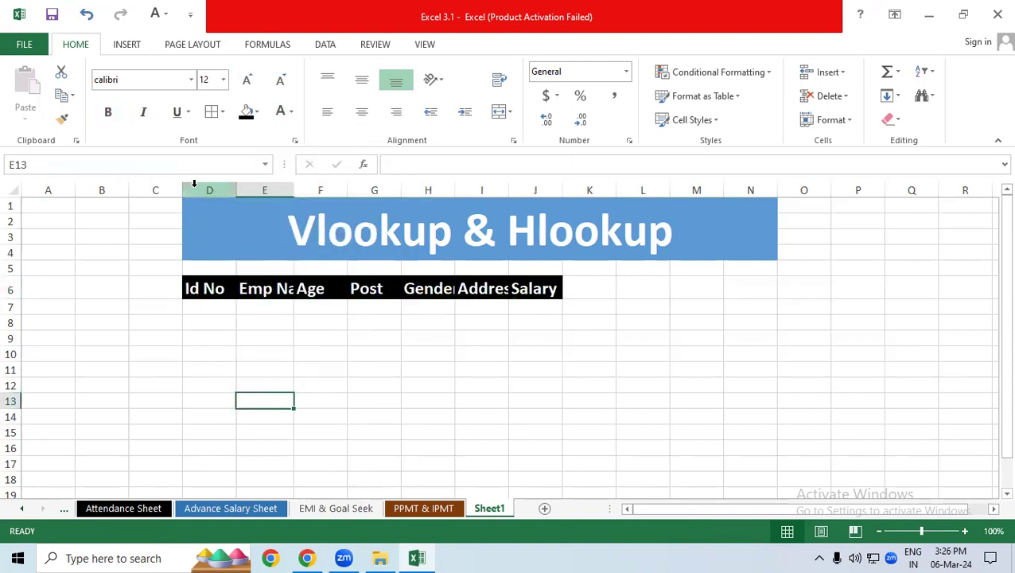
AutoFit columns D through K to the header widths.
left_click_drag(194, 183, 632, 185)
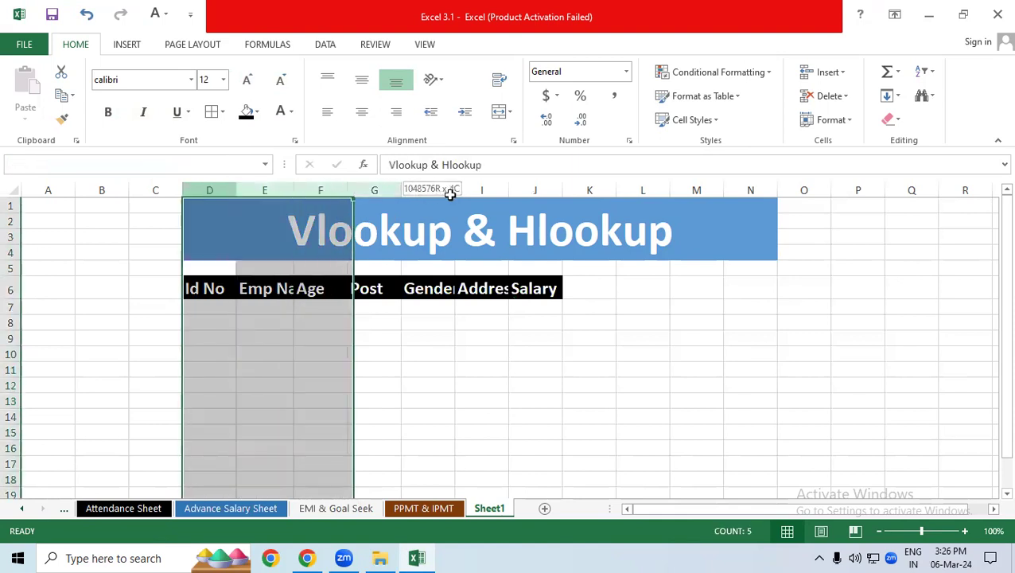
double_click(615, 189)
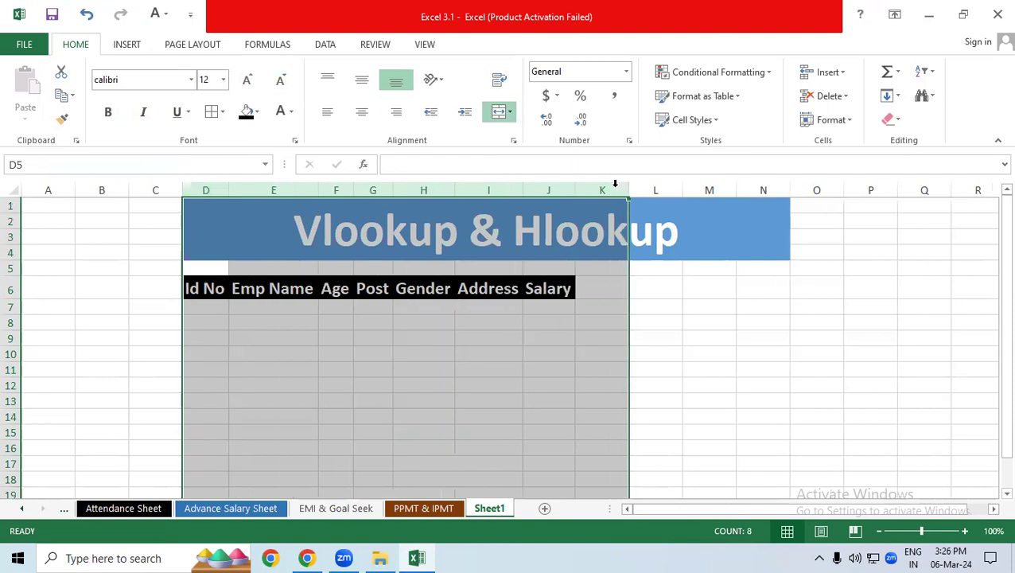
left_click(549, 385)
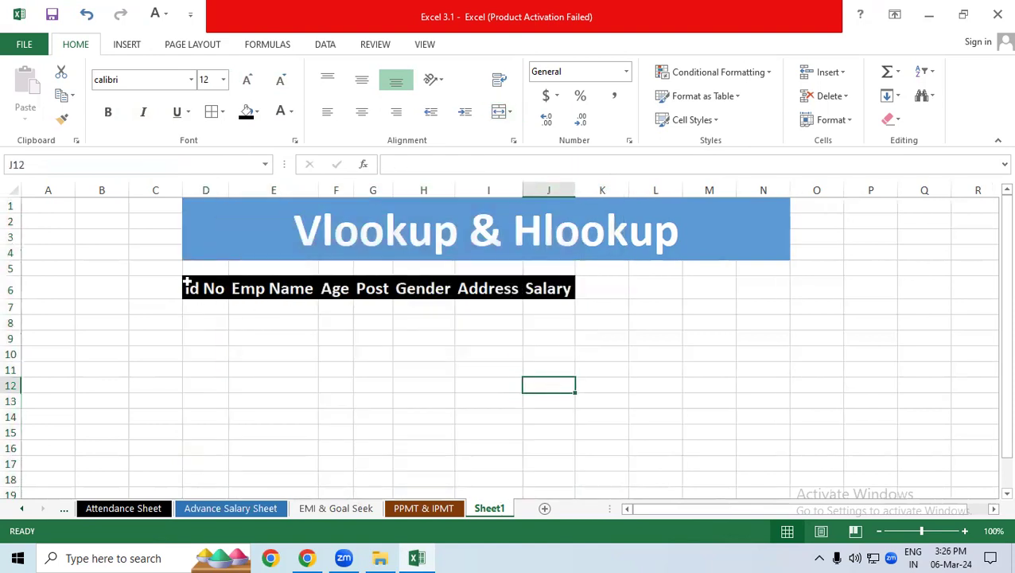
Change the header fill to light orange and the text back to black.
left_click_drag(187, 284, 566, 280)
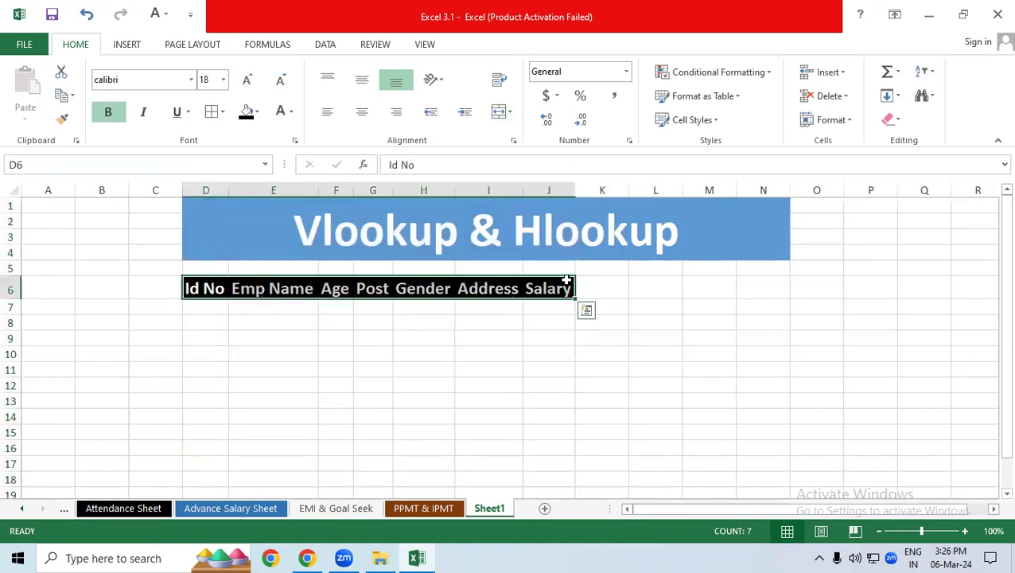
left_click(256, 115)
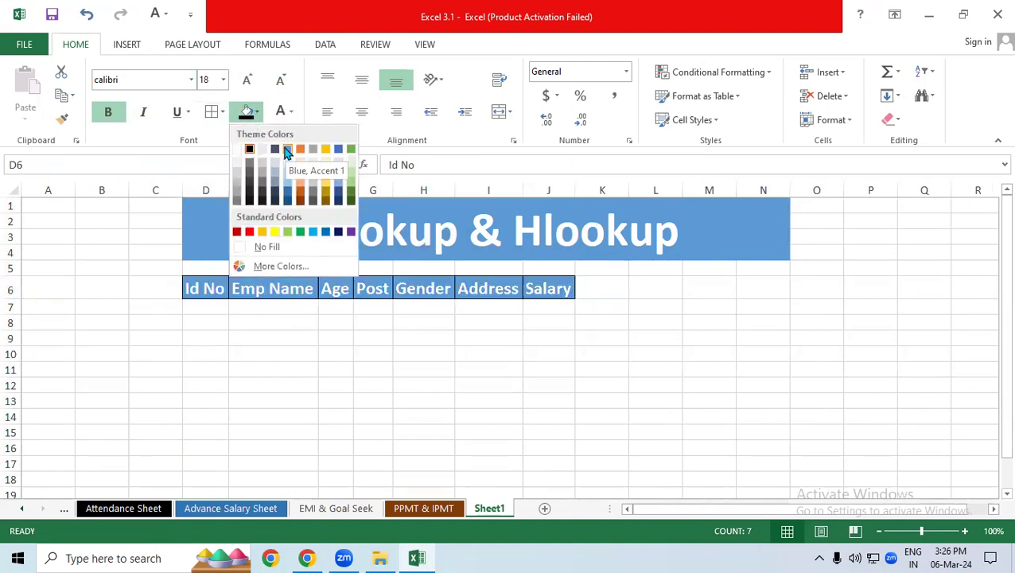
left_click(301, 173)
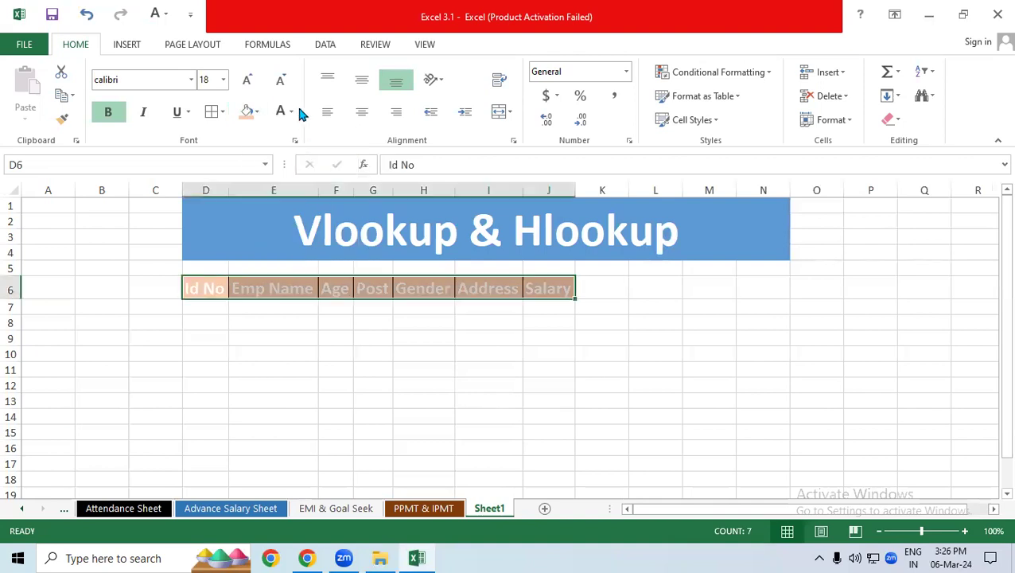
left_click(291, 112)
left_click(272, 135)
left_click(271, 355)
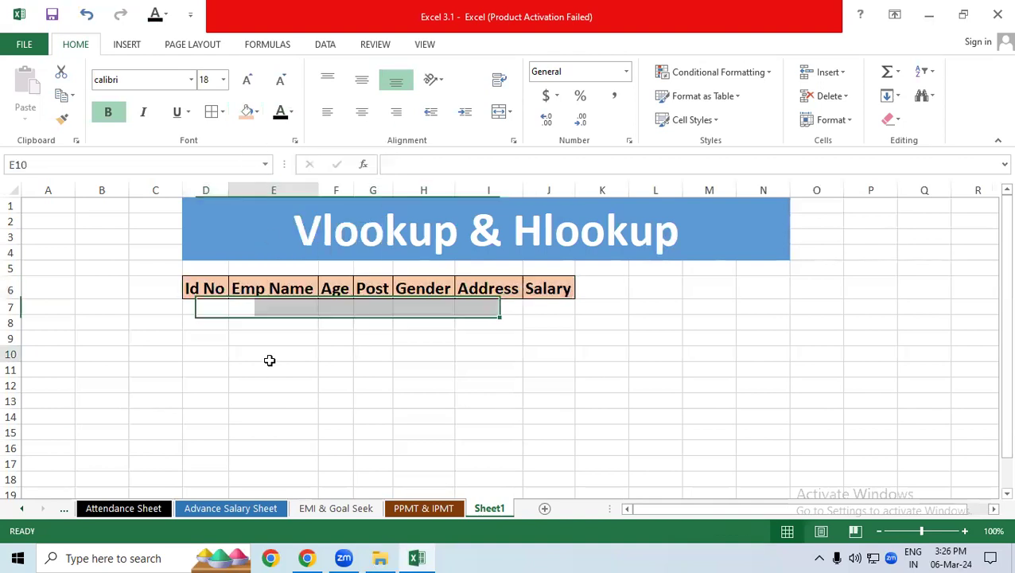
right_click(488, 507)
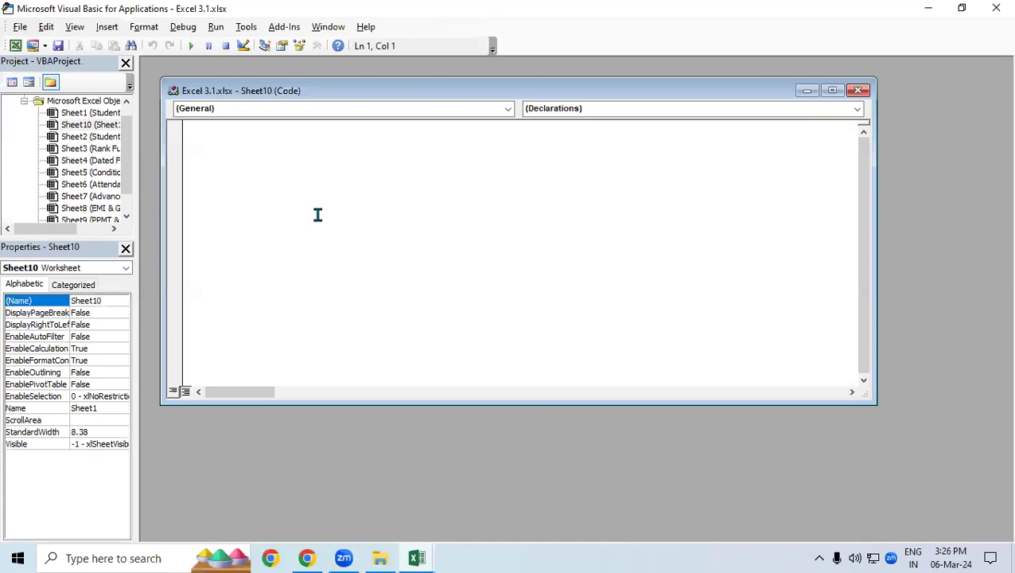
left_click(210, 109)
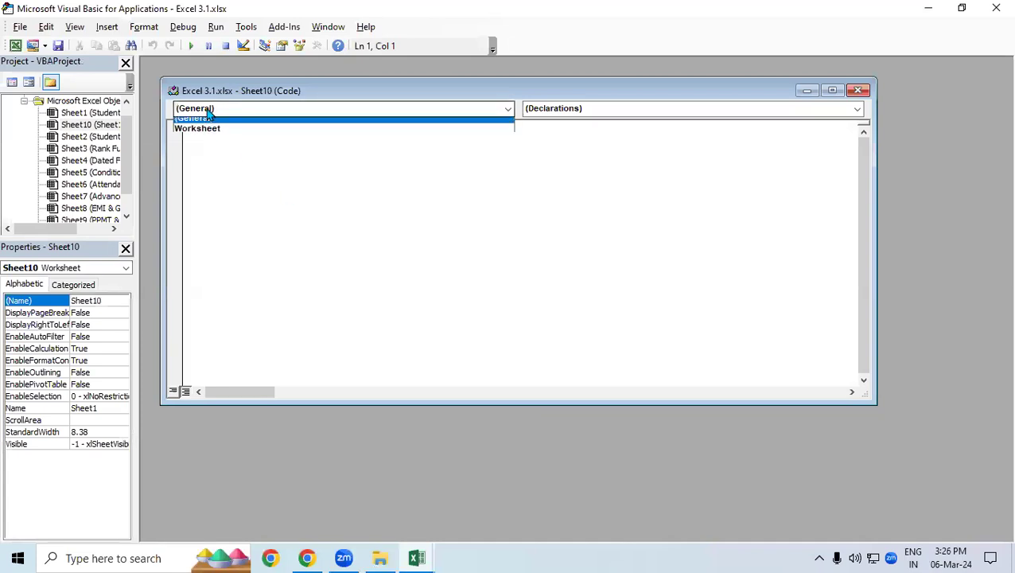
left_click(218, 154)
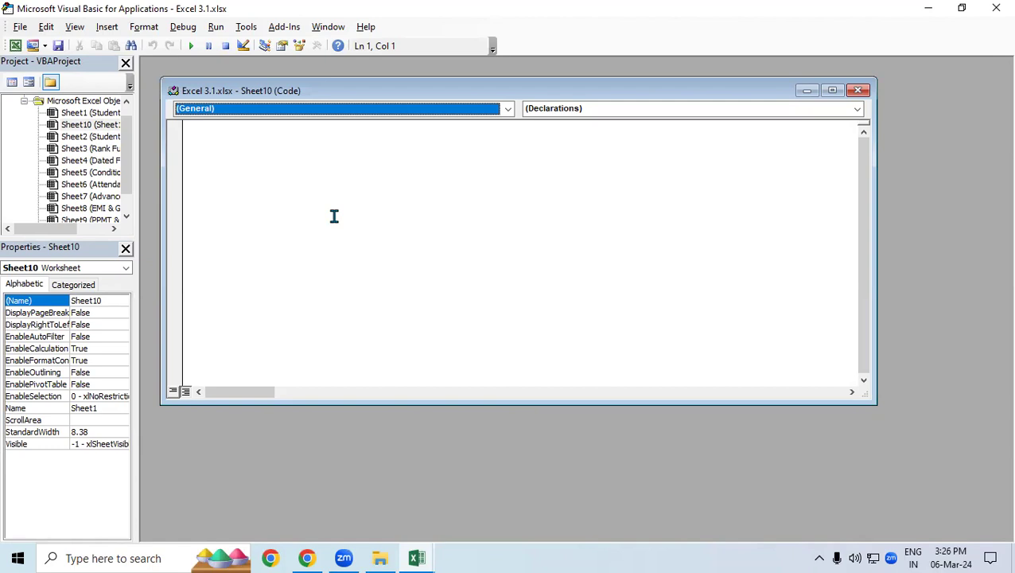
left_click(996, 8)
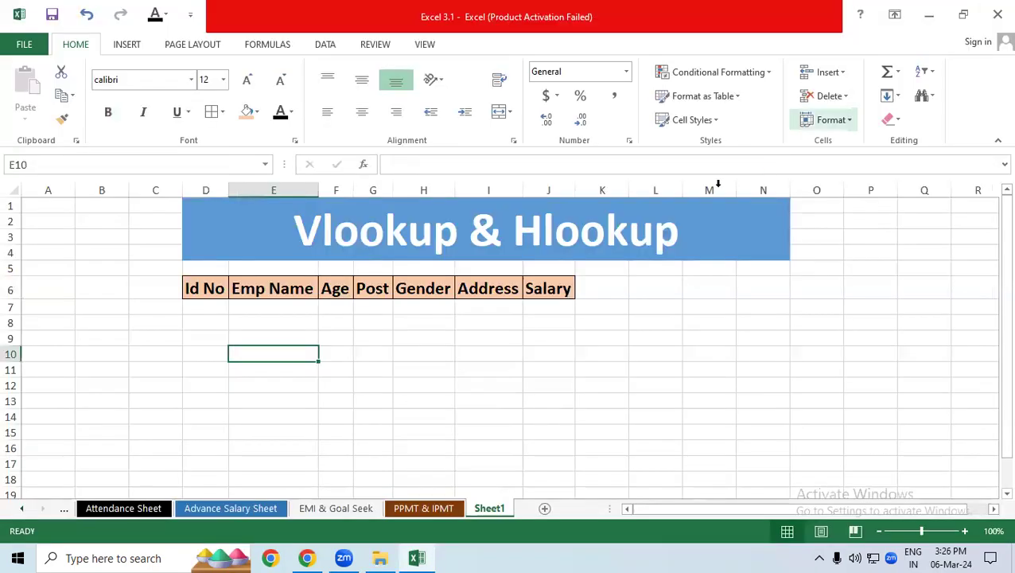
Enter 101 and 102 in D7:D8 and fill the Id numbers down to 110.
left_click(216, 310)
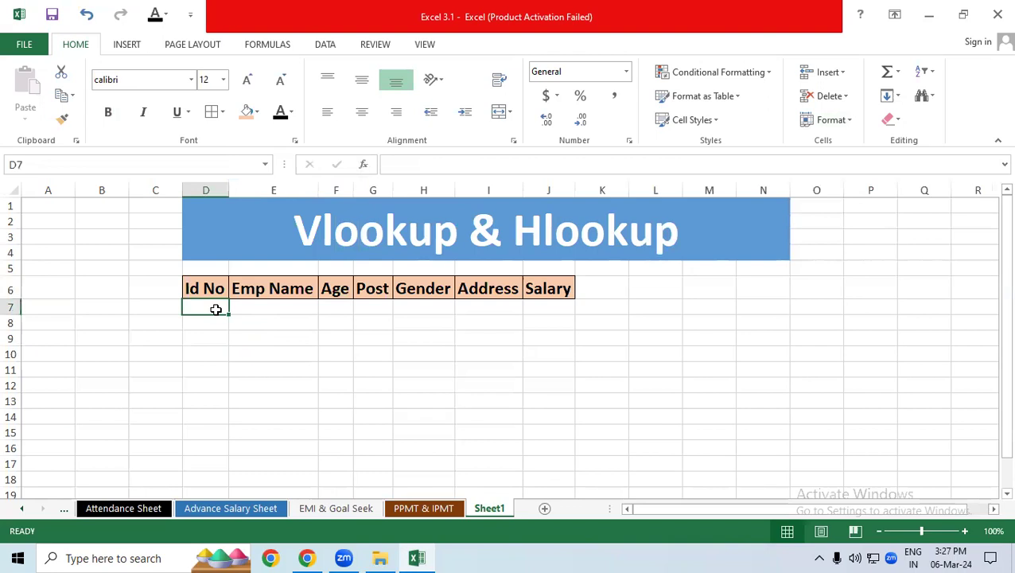
type("1")
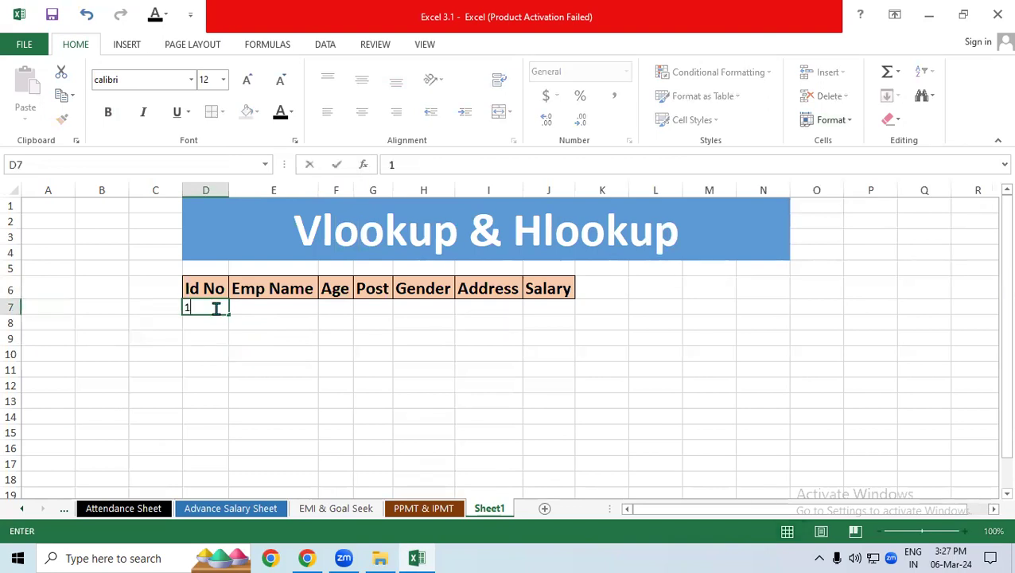
type("01")
key("Return")
type("10")
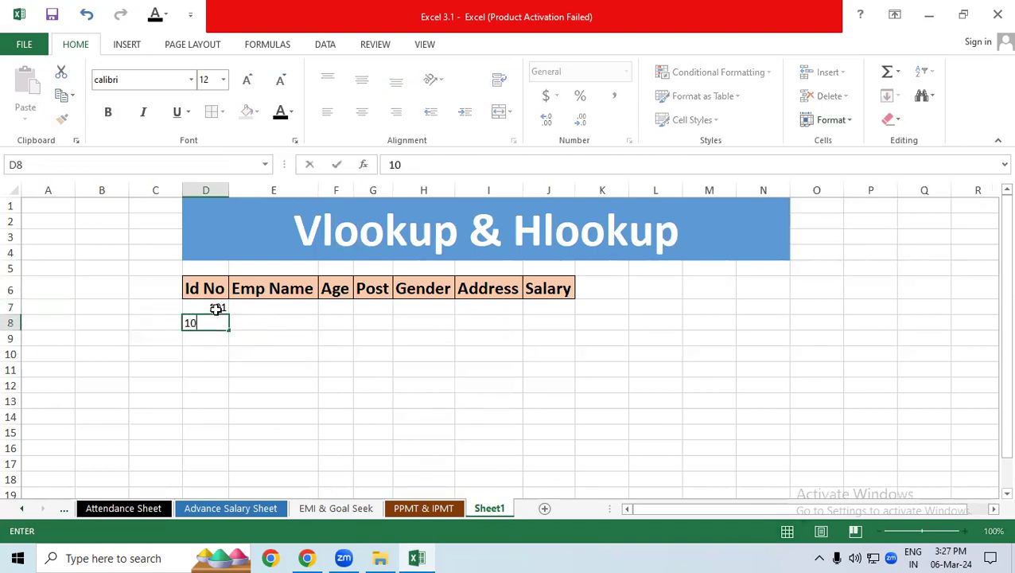
type("2")
key("Return")
left_click_drag(213, 307, 225, 458)
left_click(307, 397)
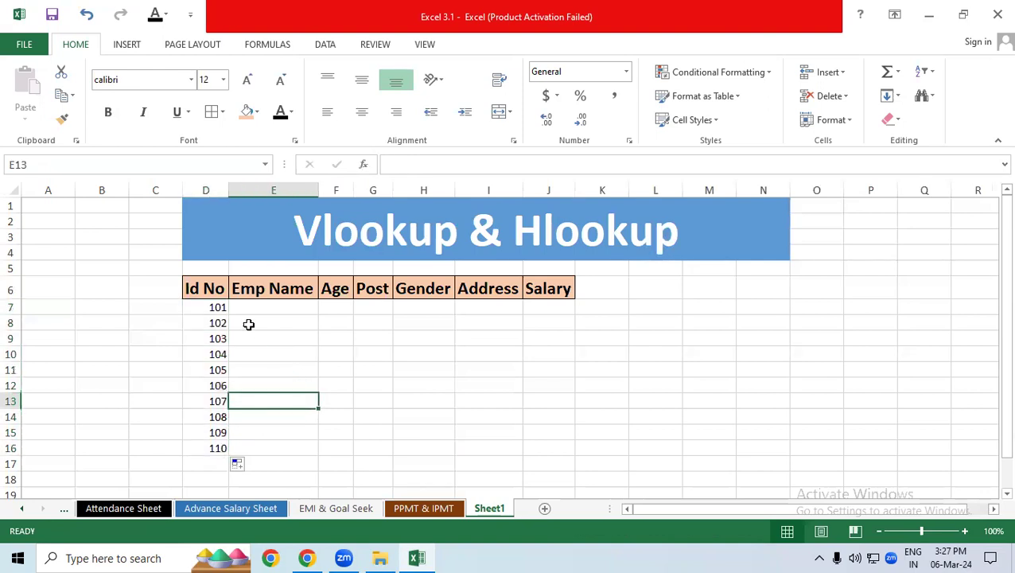
Apply All Borders to the table body D7:J16.
mouse_move(209, 307)
left_mouse_down()
mouse_move(365, 469)
mouse_move(561, 451)
left_mouse_up()
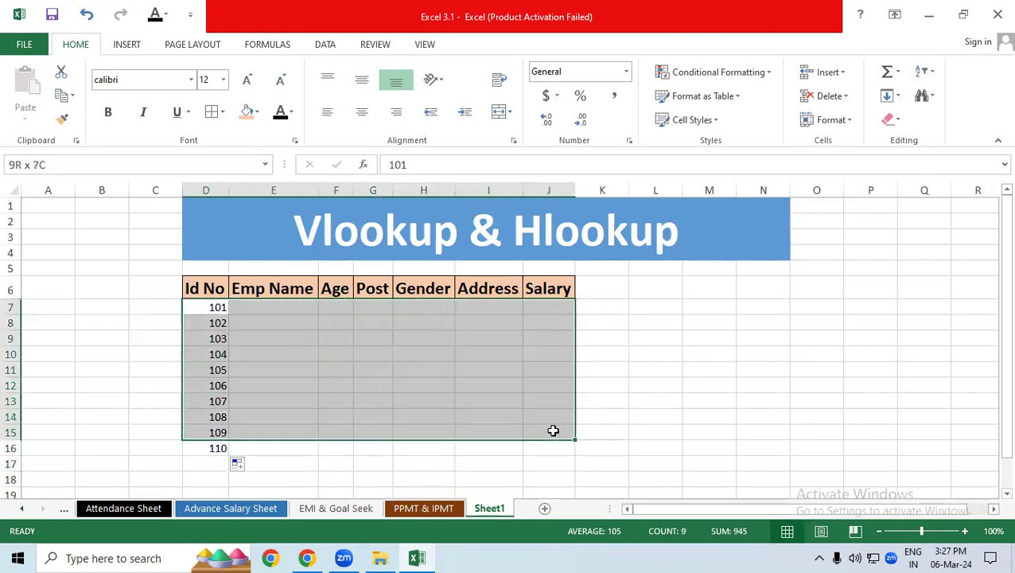
left_click(224, 111)
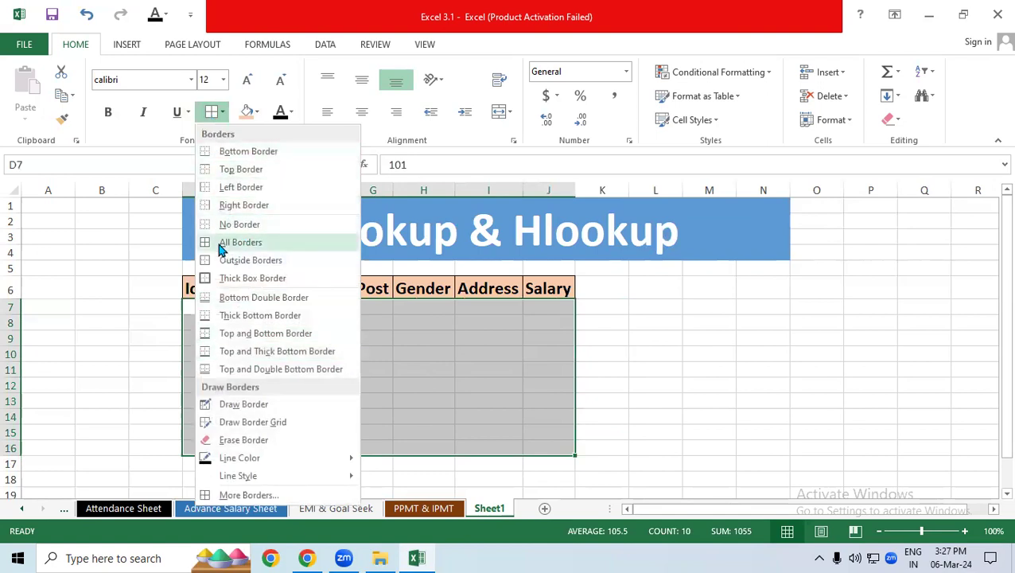
left_click(222, 248)
left_click(430, 417)
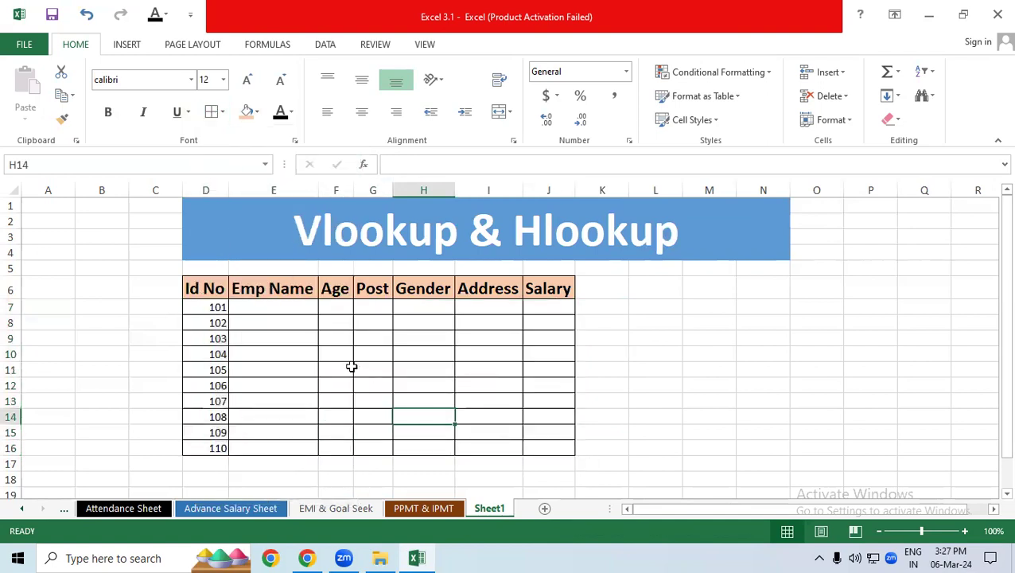
left_click(311, 305)
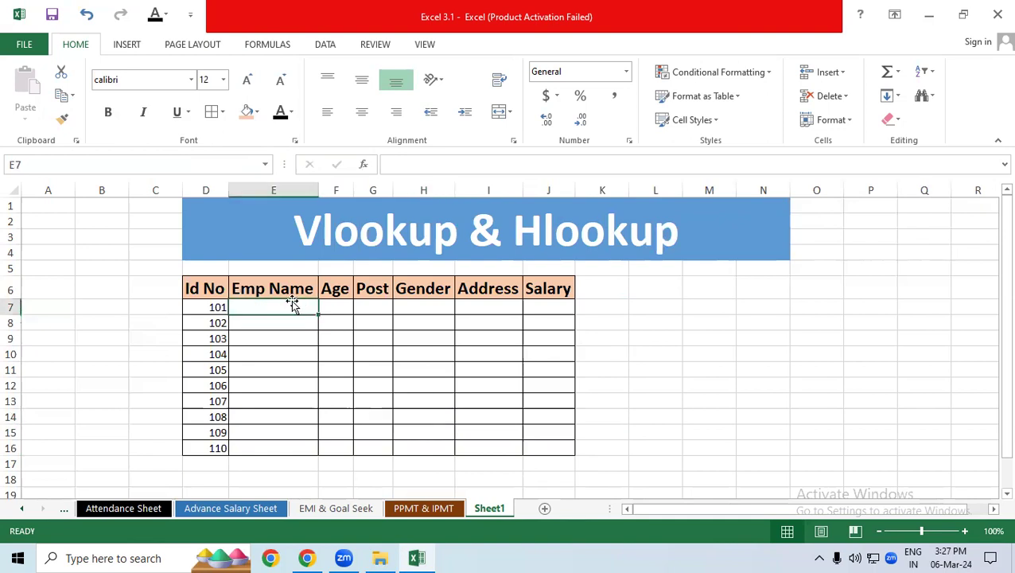
Copy the employee names B6:B15 from Advance Salary Sheet into E7 and widen column E.
left_click(260, 509)
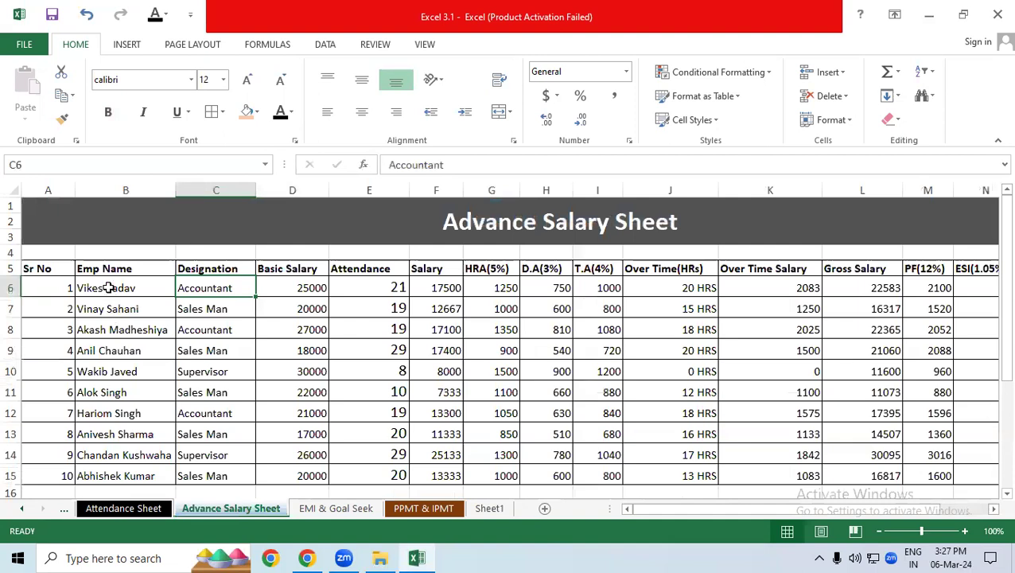
left_click_drag(109, 288, 110, 466)
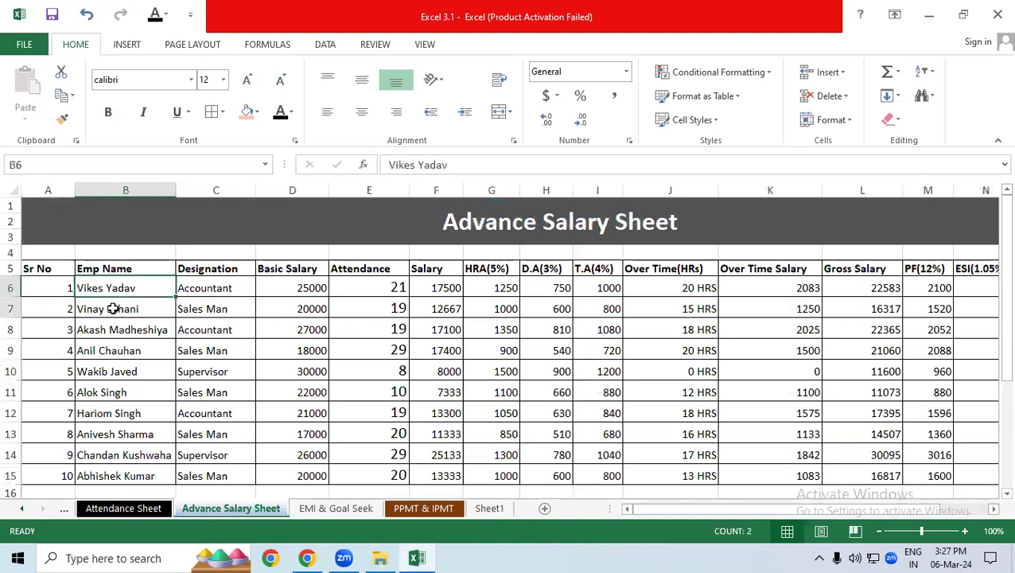
key("ctrl+c")
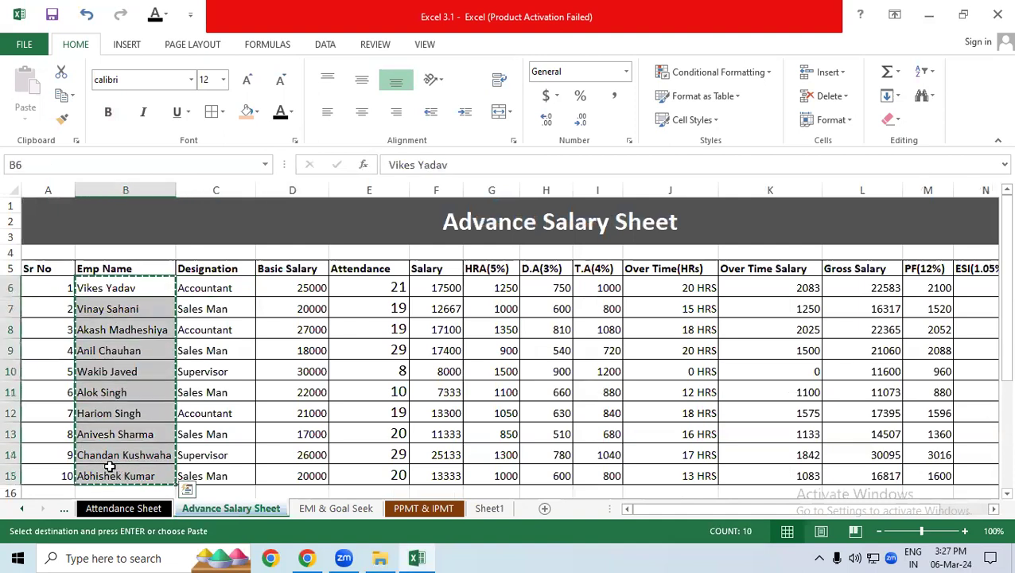
left_click(488, 508)
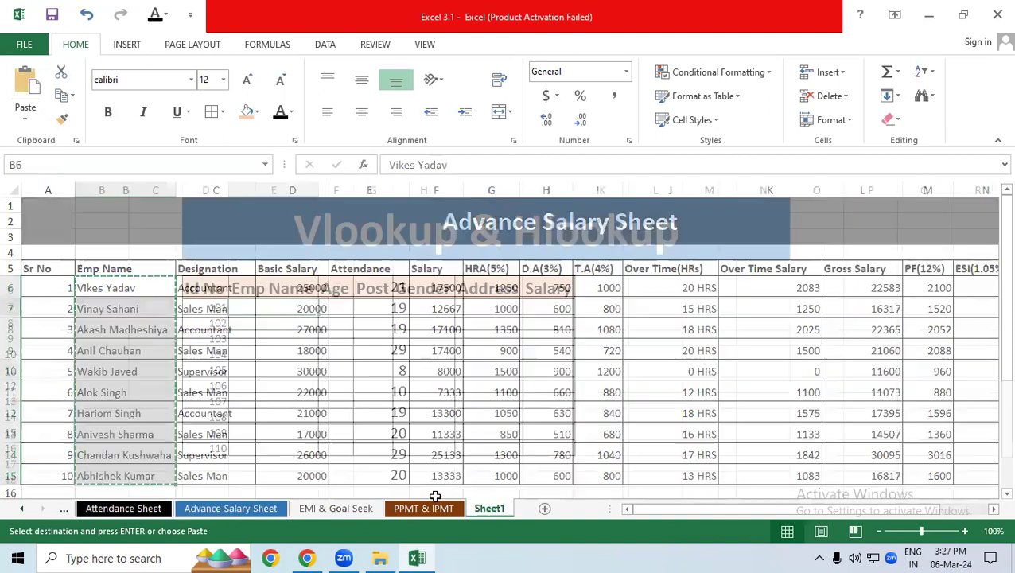
key("ctrl+v")
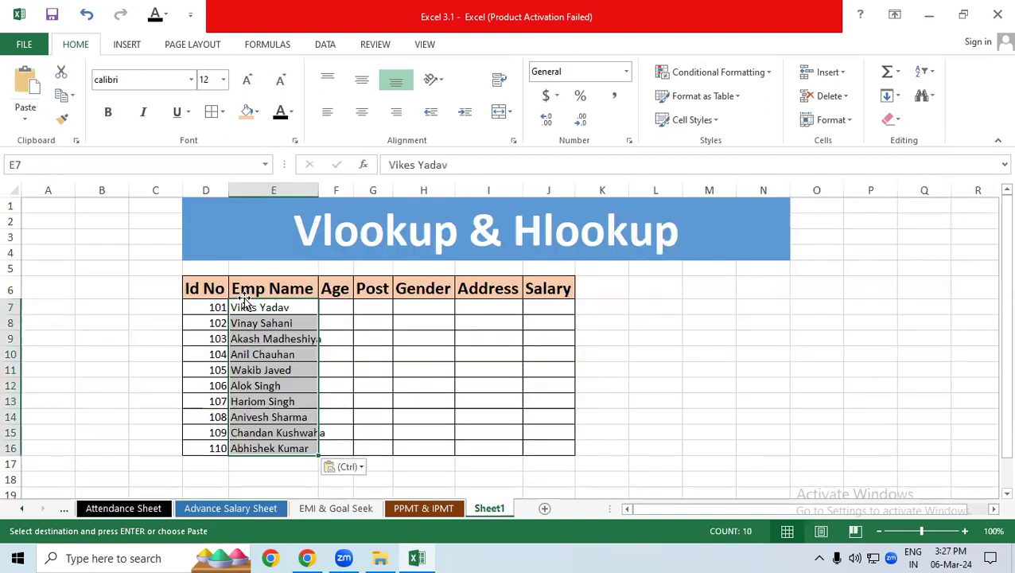
left_click_drag(316, 190, 329, 190)
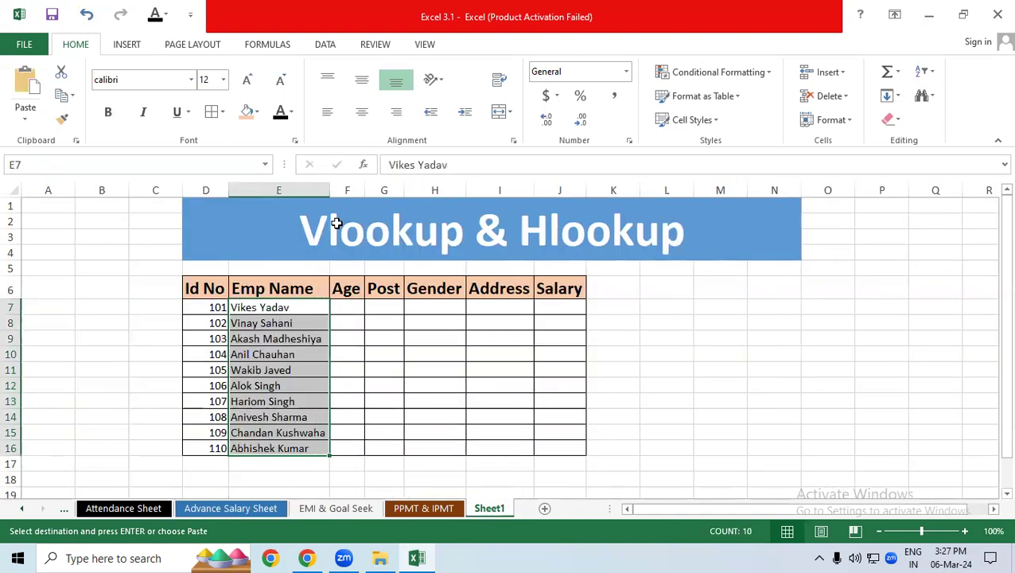
left_click(348, 308)
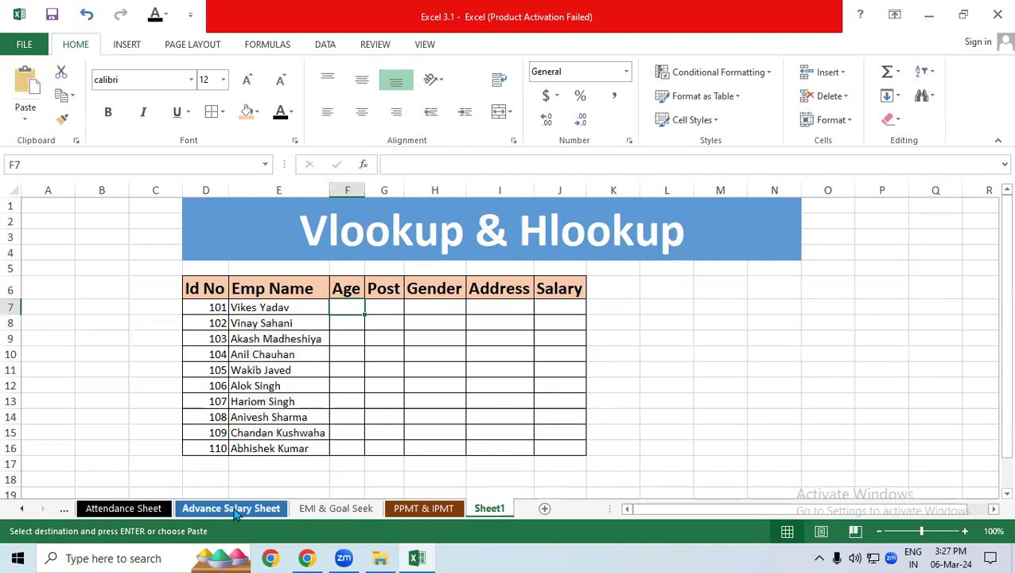
Copy the Designation column C5:C15 and paste it over the Post header in G6.
left_click(237, 509)
left_click(231, 293)
left_click_drag(231, 292, 226, 465)
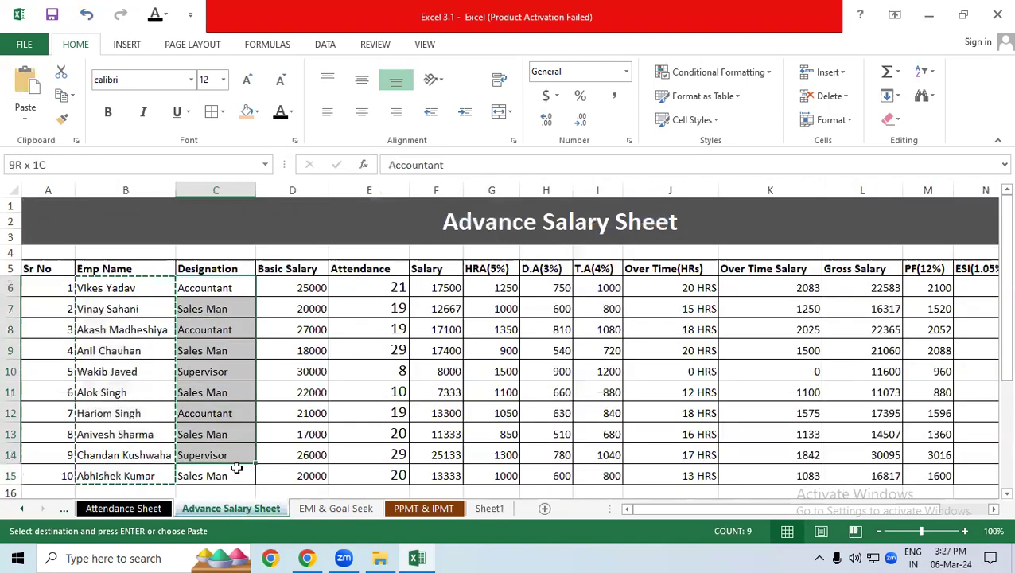
key("ctrl+q")
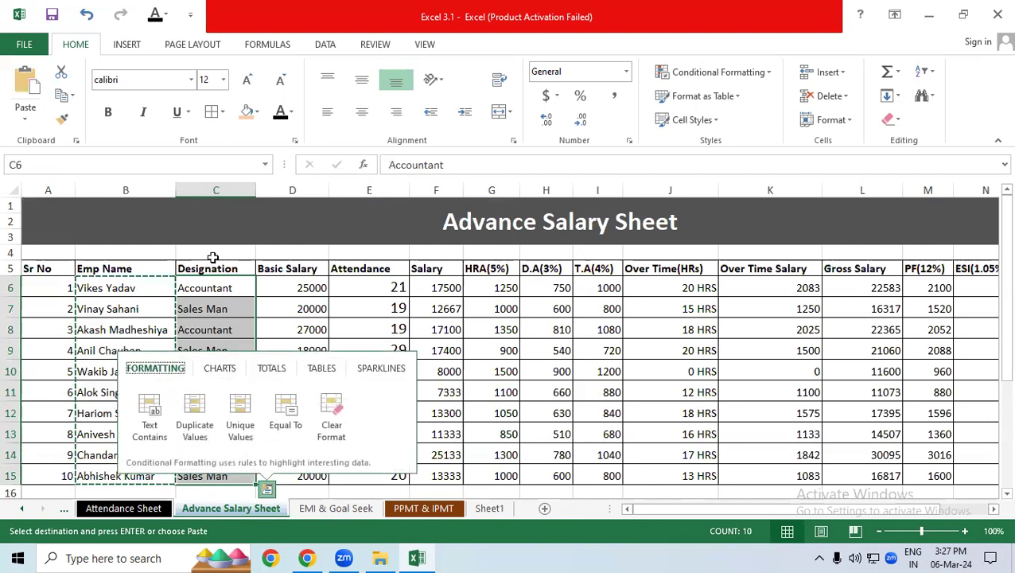
left_click_drag(211, 268, 216, 473)
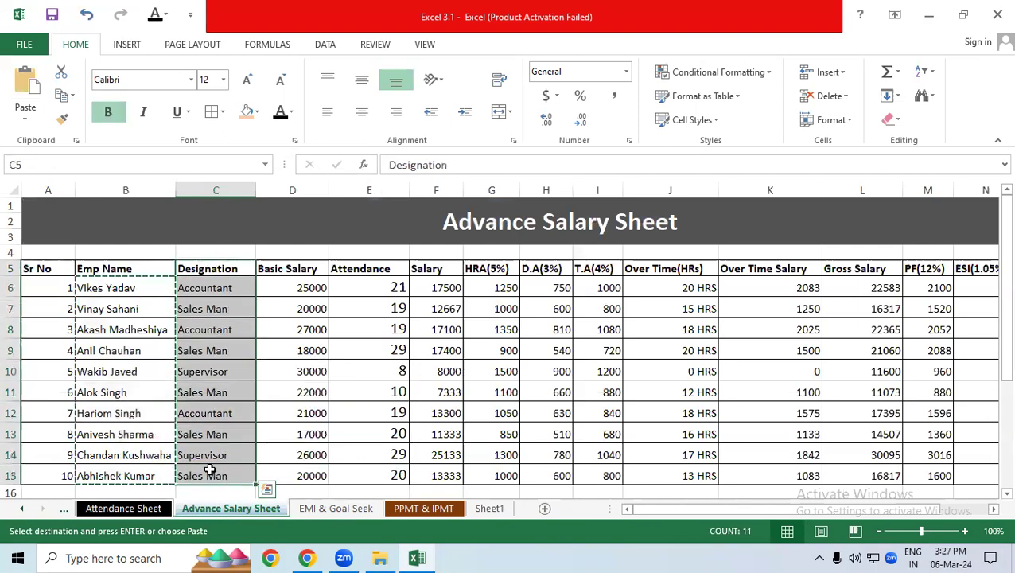
key("ctrl+c")
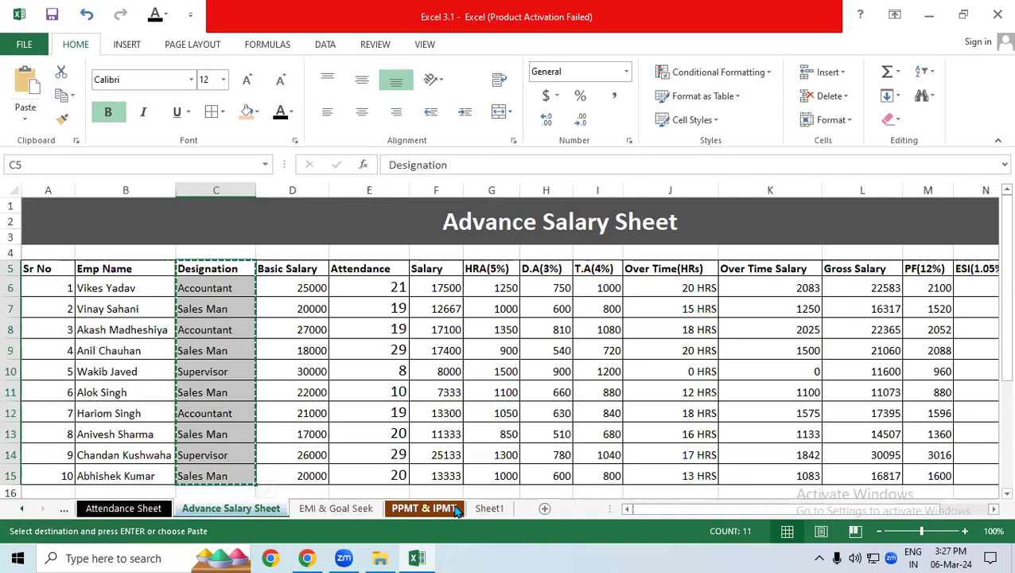
left_click(489, 508)
left_click(383, 289)
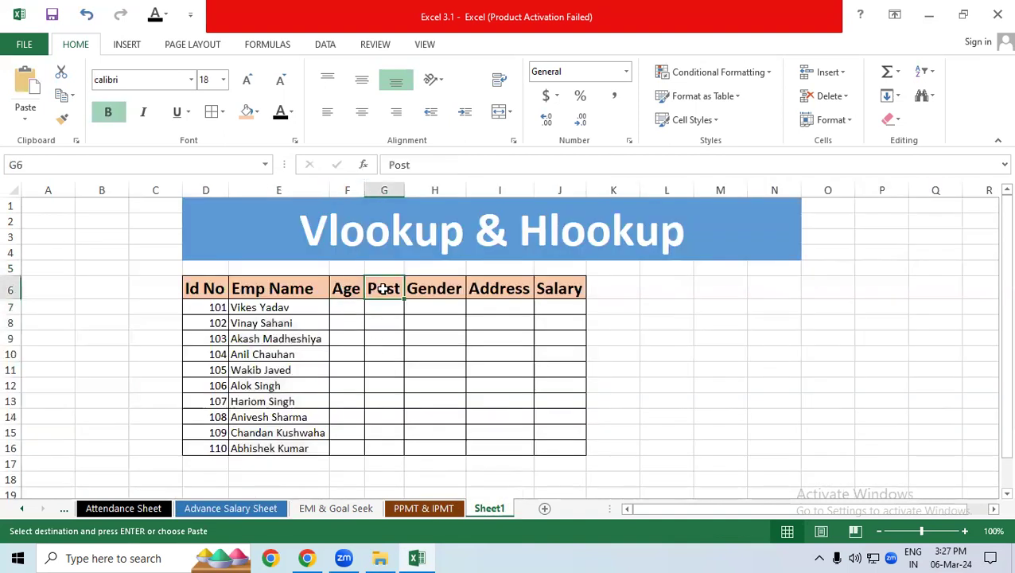
key("ctrl+v")
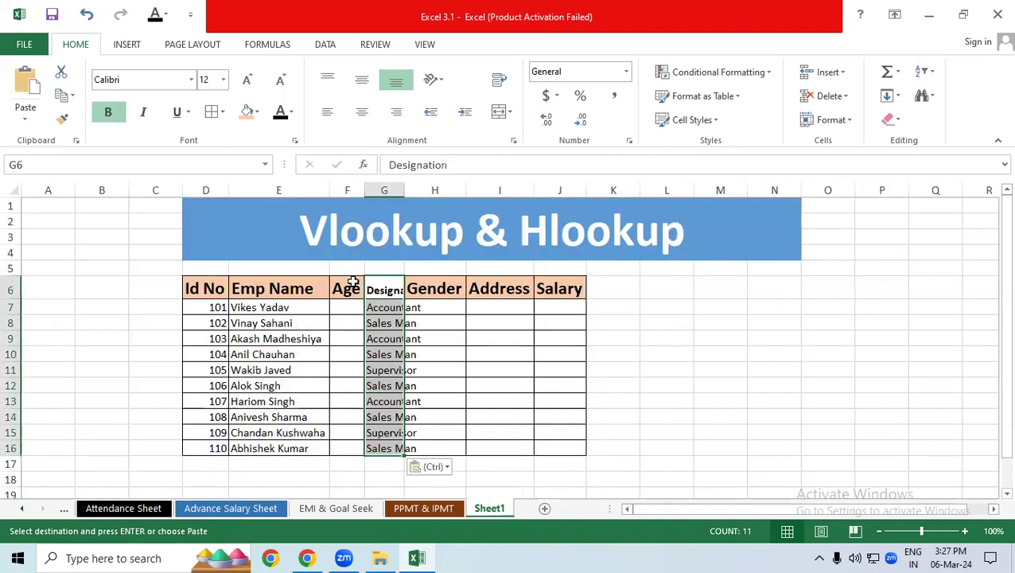
Format Painter the Age header onto Designation and AutoFit column G.
left_click(346, 288)
left_click(62, 120)
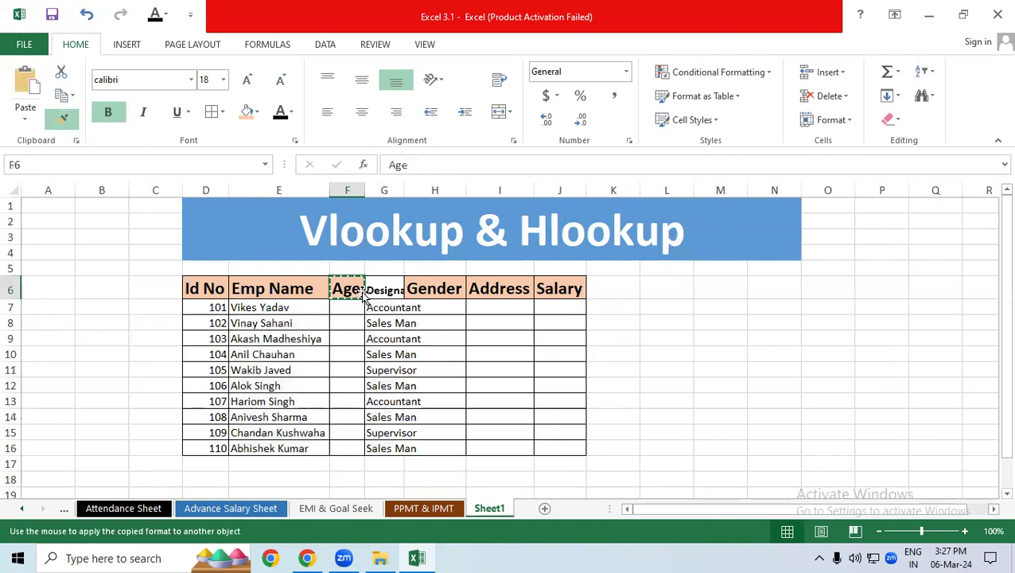
left_click(365, 291)
left_click(62, 120)
left_click(380, 290)
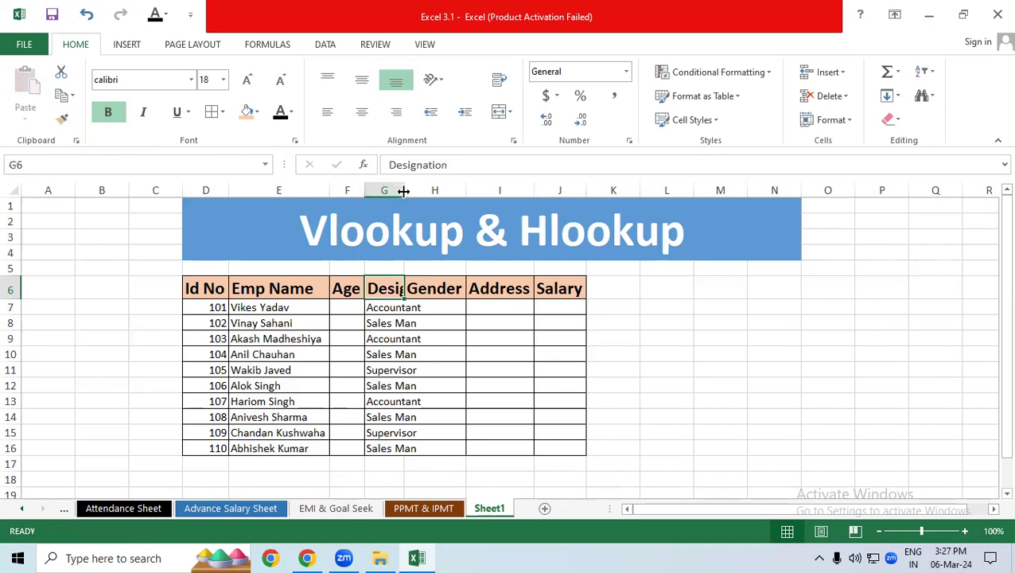
double_click(403, 191)
left_click(339, 306)
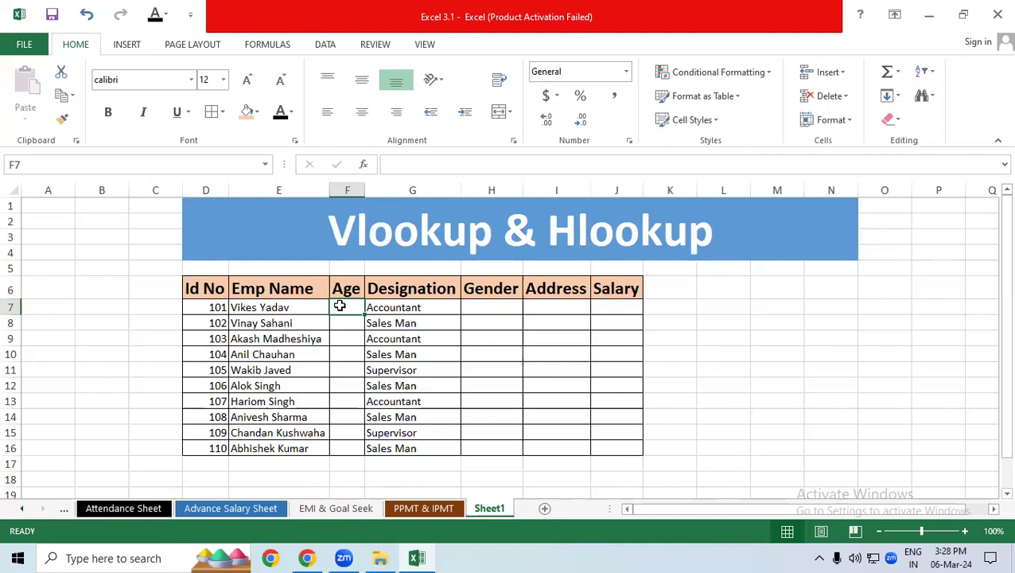
Enter =RANDBETWEEN(18,25) in F7 and fill it down to F16.
type("=ra")
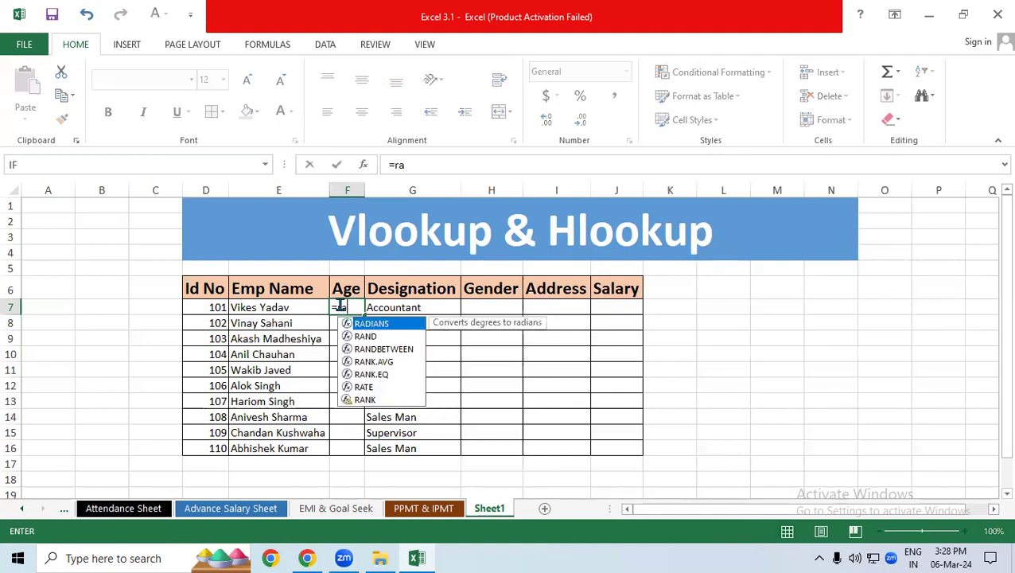
type("ndb")
key("Tab")
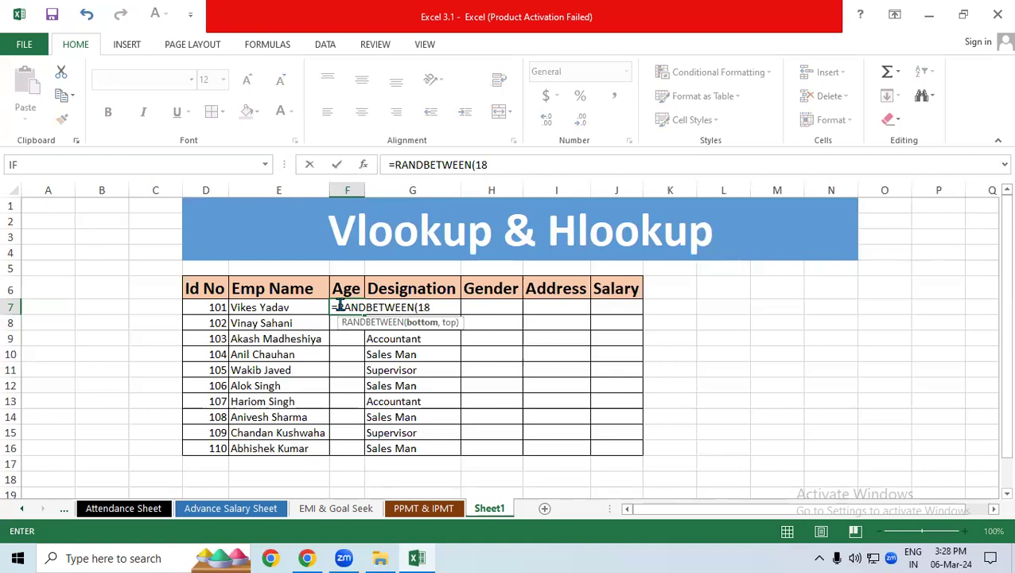
type(",")
key("Return")
left_click(339, 306)
left_click_drag(364, 315, 369, 453)
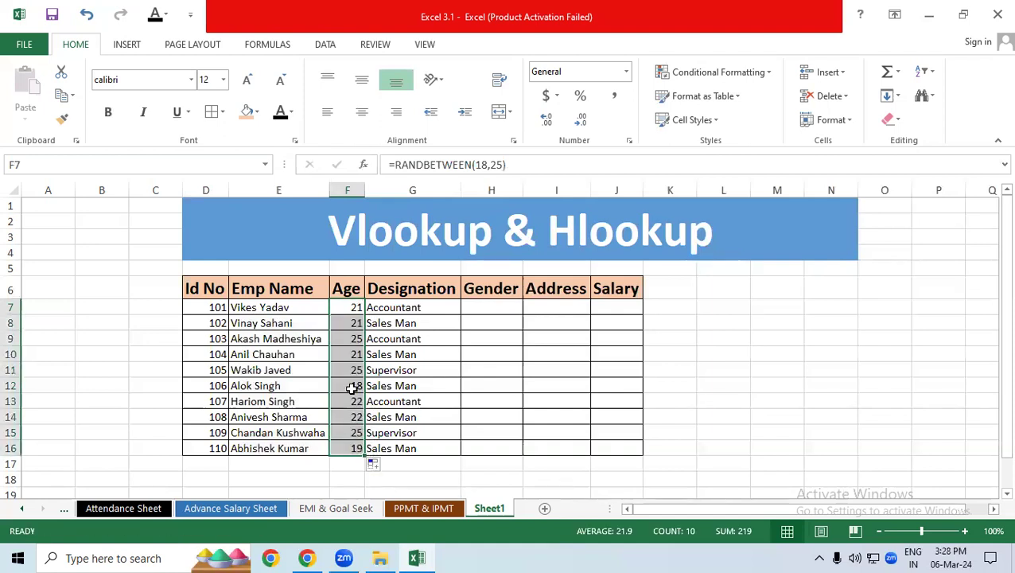
Copy F7:F16 and paste back as values to fix the ages.
right_click(350, 348)
left_click(384, 77)
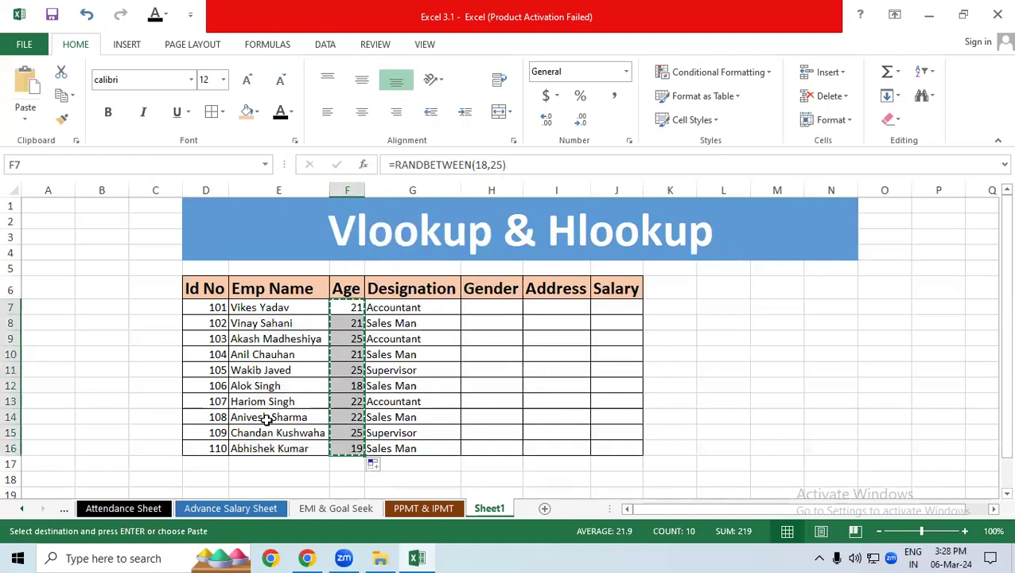
right_click(345, 365)
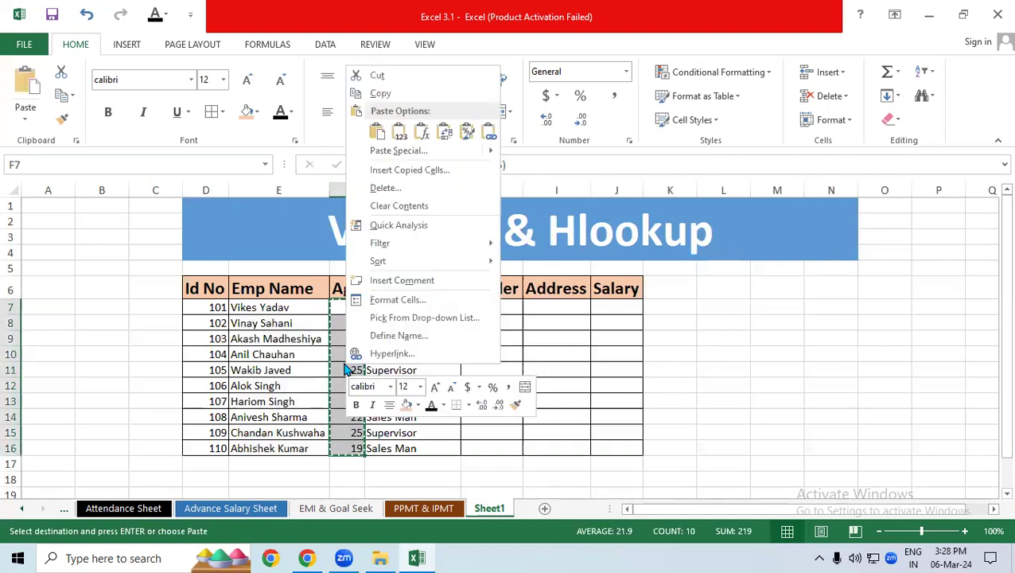
left_click(399, 131)
left_click(504, 379)
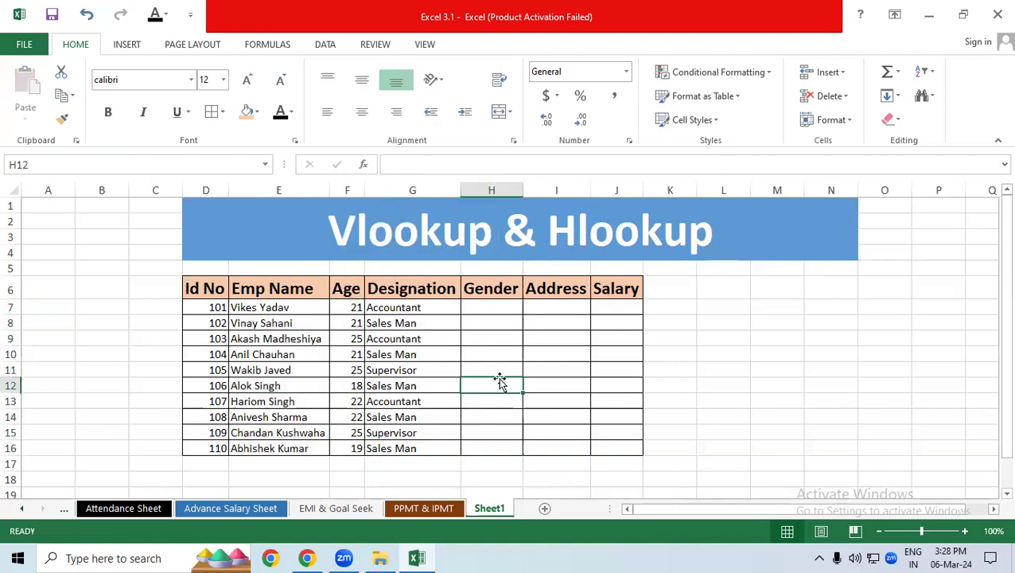
Type Male in H7 and fill it down through H16.
left_click(472, 306)
left_click(493, 353)
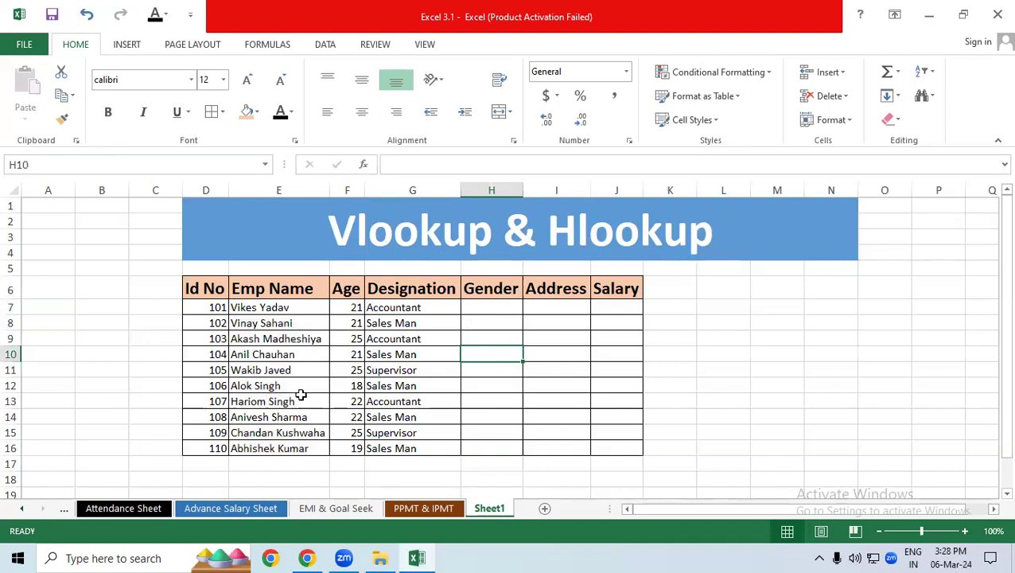
left_click_drag(278, 308, 302, 452)
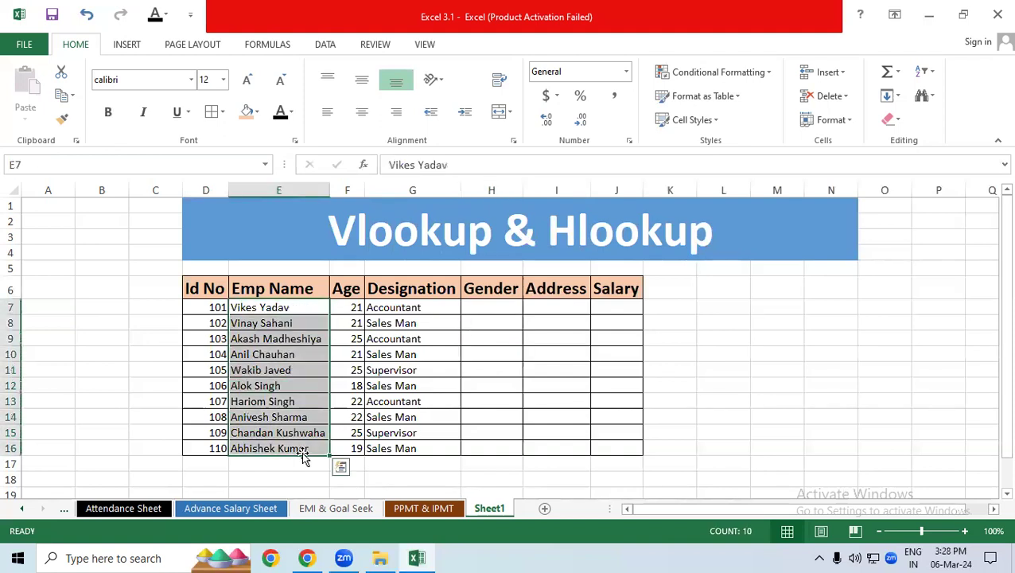
left_click(488, 306)
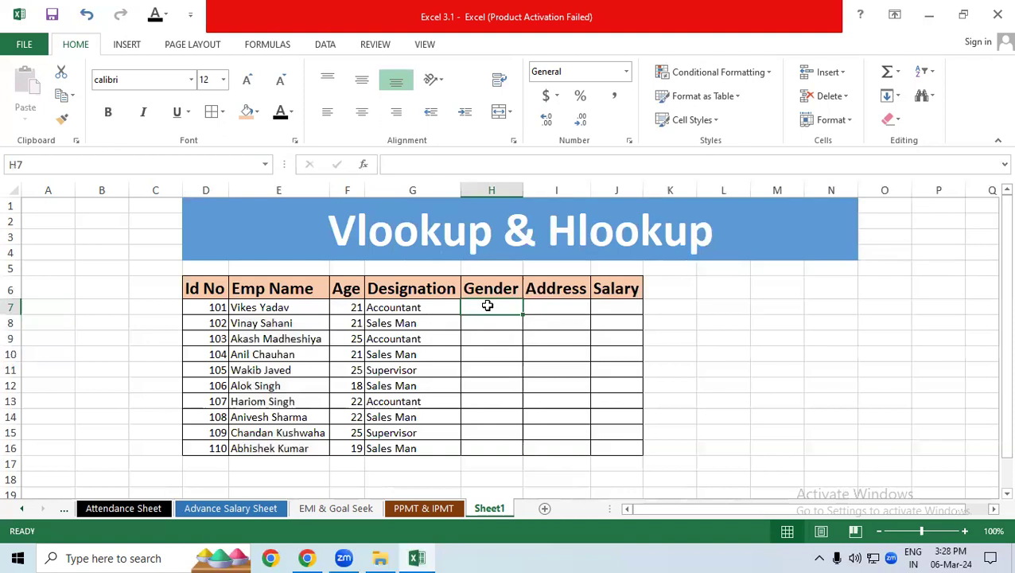
type("Male")
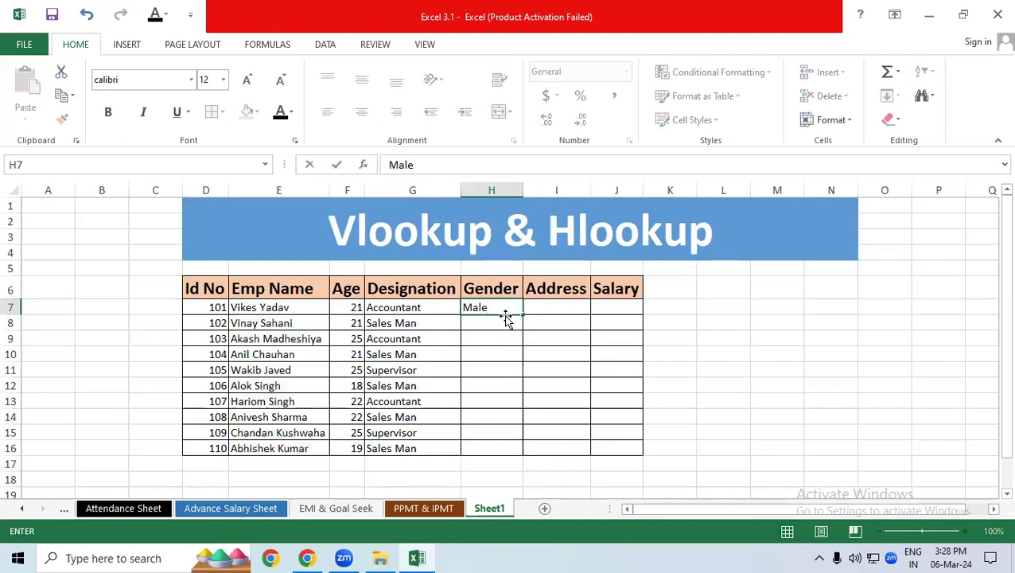
left_click_drag(525, 312, 528, 455)
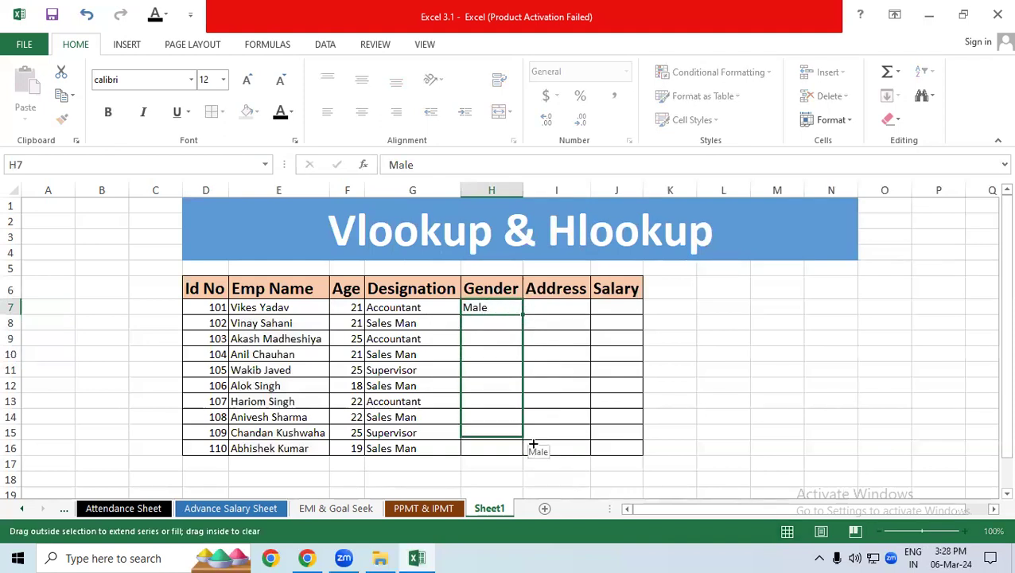
left_click(559, 370)
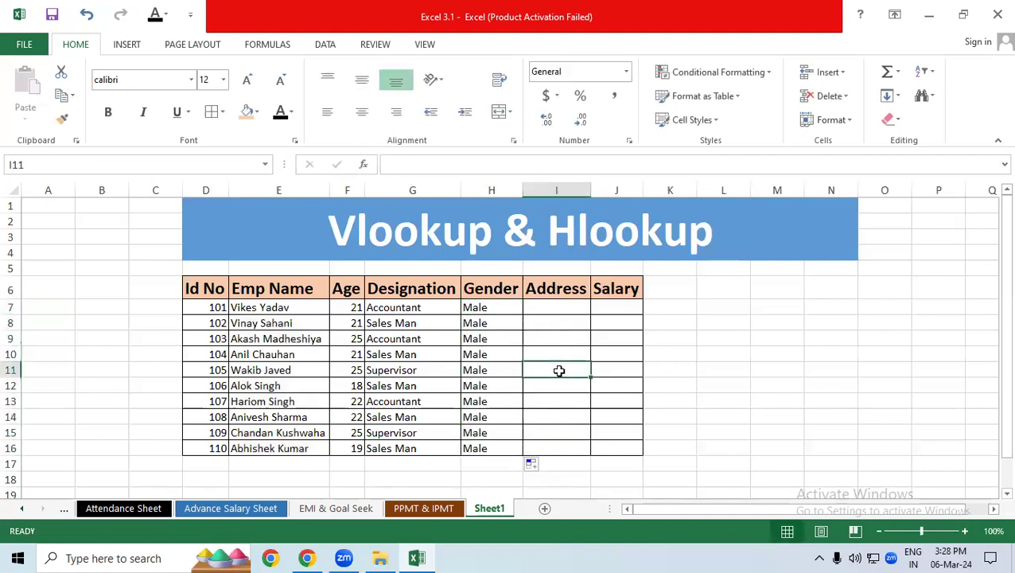
left_click(551, 311)
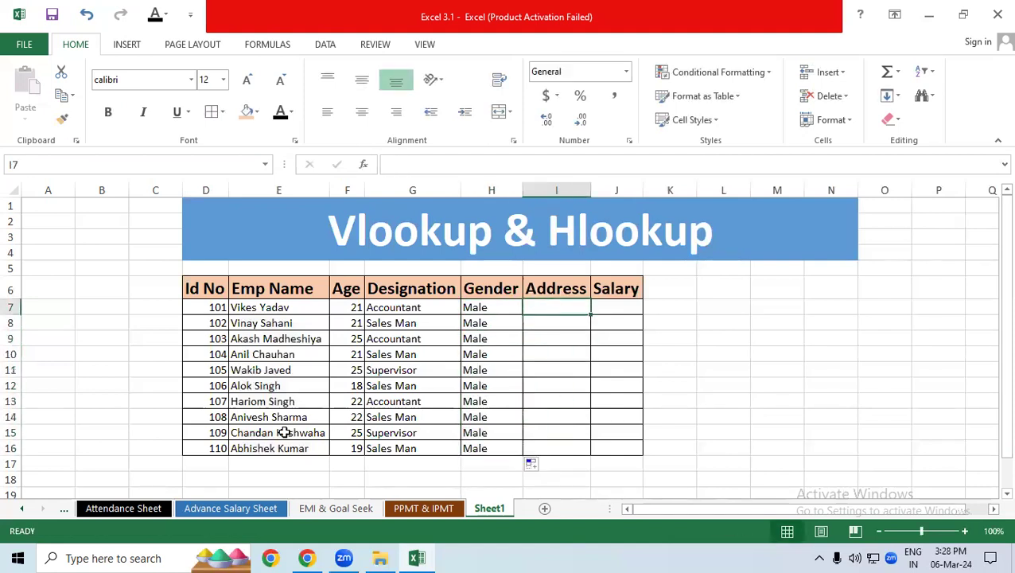
Copy the student addresses from column E of the Student Database sheet.
left_click(58, 513)
left_click(59, 513)
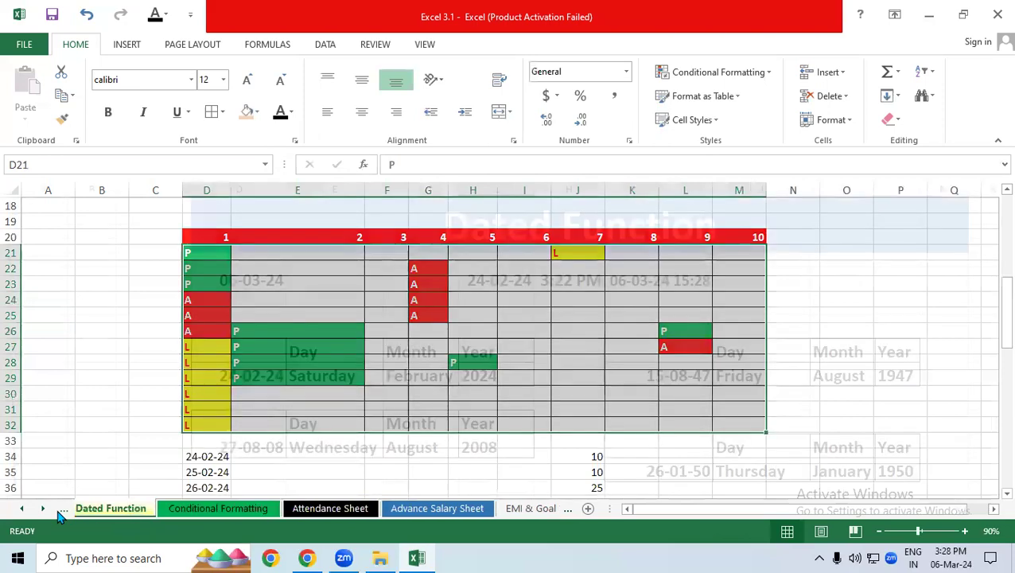
left_click(60, 512)
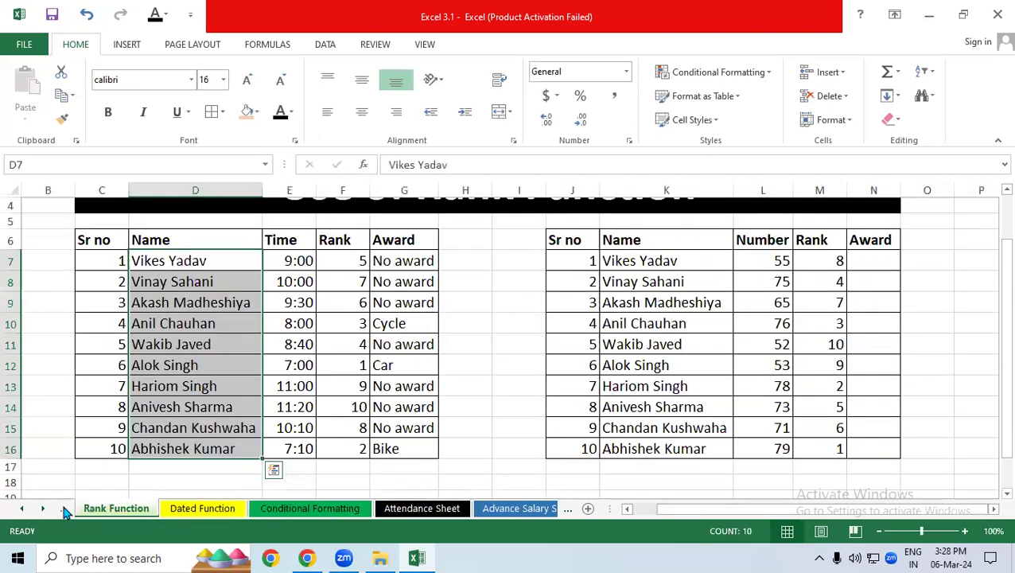
left_click(63, 510)
left_click(64, 510)
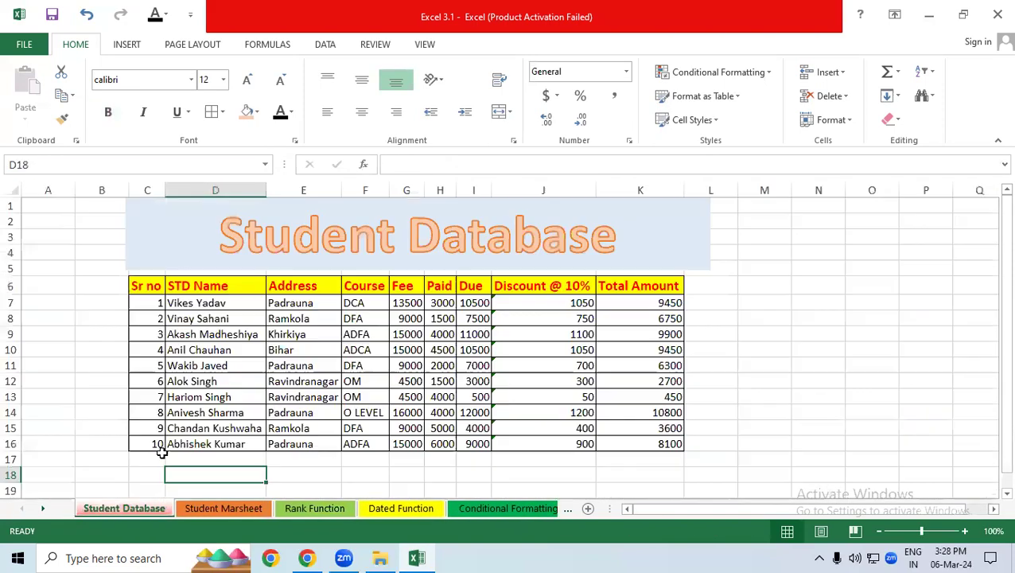
left_click_drag(311, 303, 303, 427)
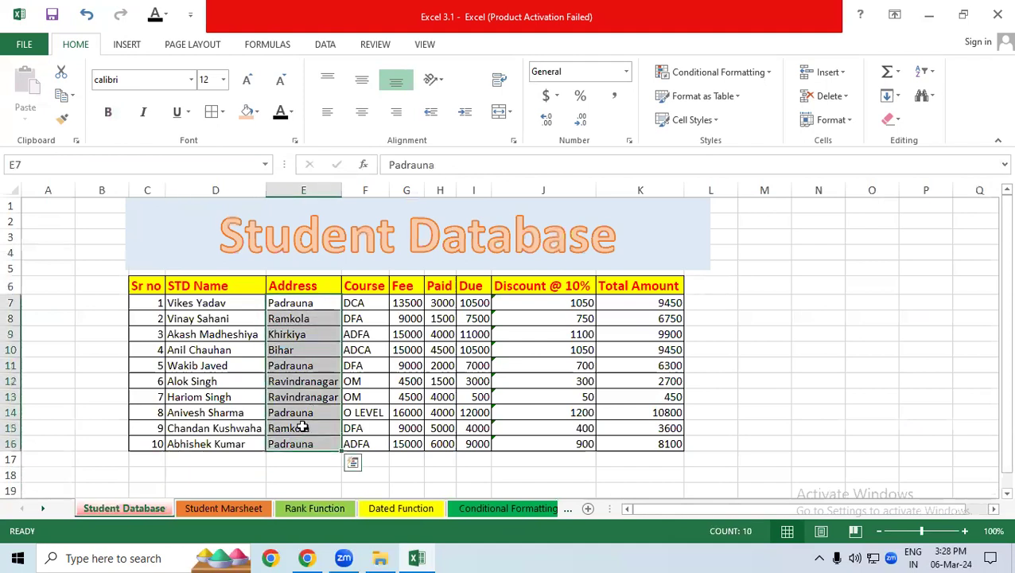
key("ctrl+c")
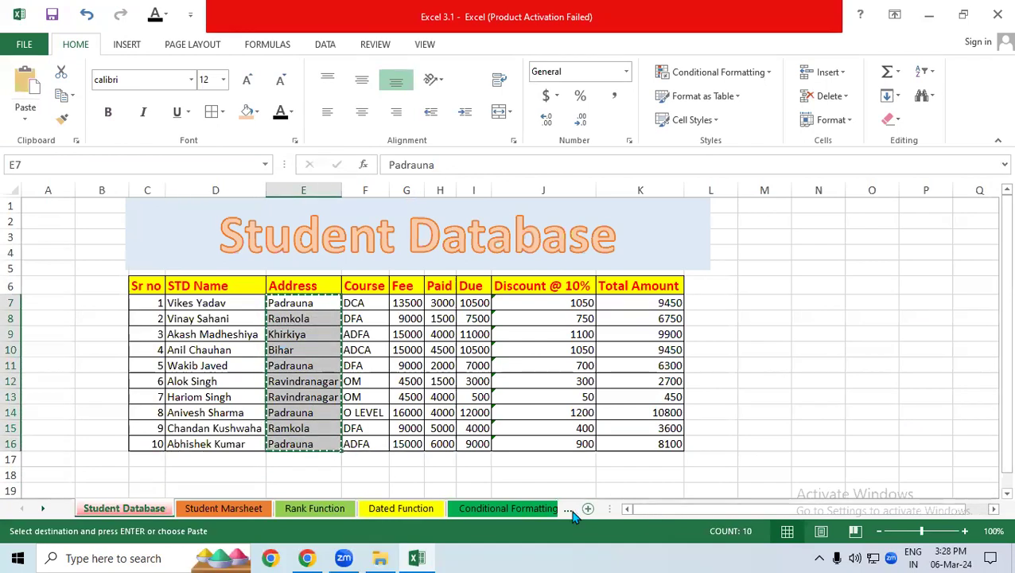
Paste the addresses into I7 on Sheet1 and AutoFit column I.
left_click(568, 509)
left_click(568, 509)
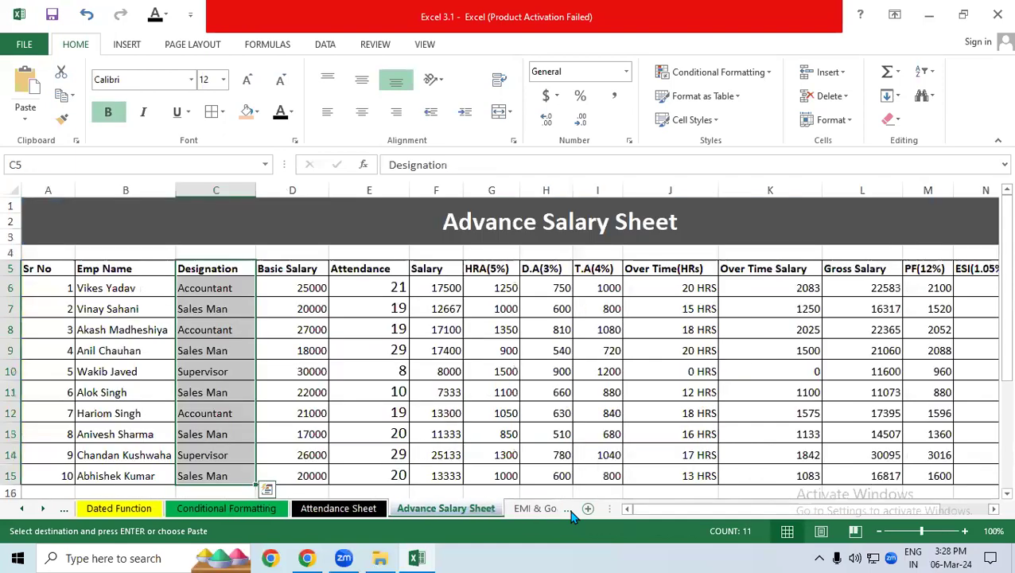
left_click(570, 511)
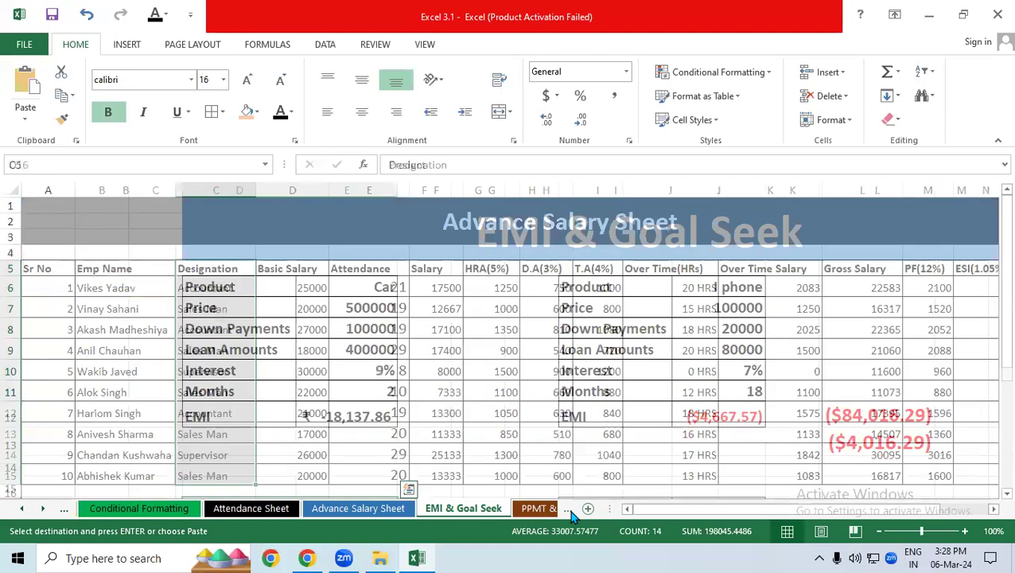
left_click(568, 509)
left_click(474, 508)
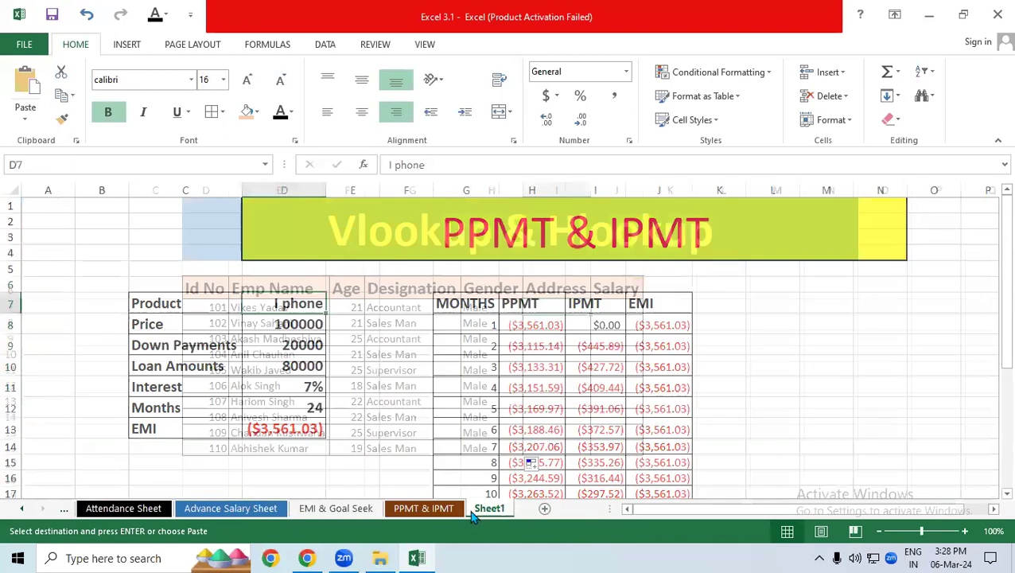
key("ctrl+v")
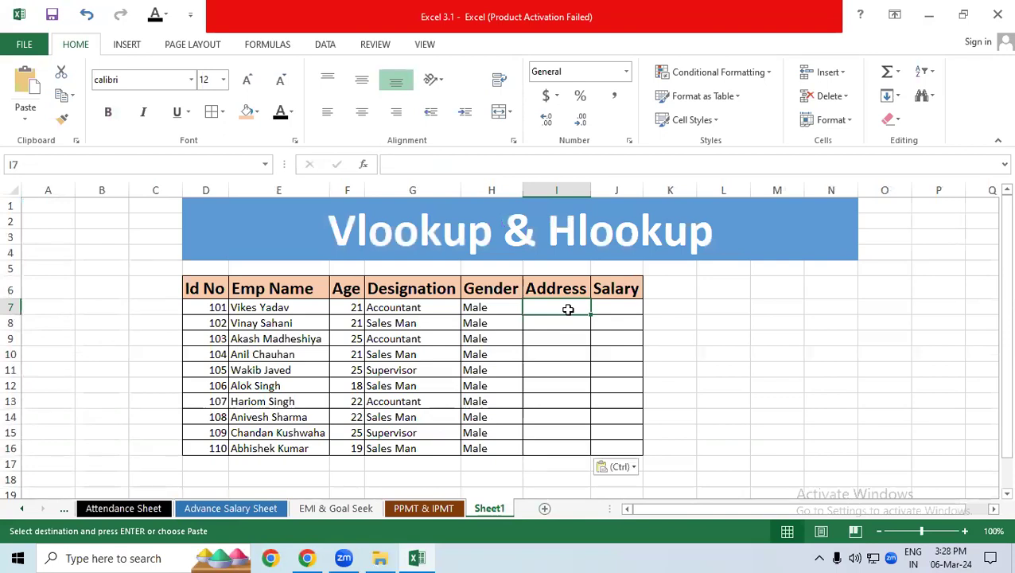
left_click(596, 350)
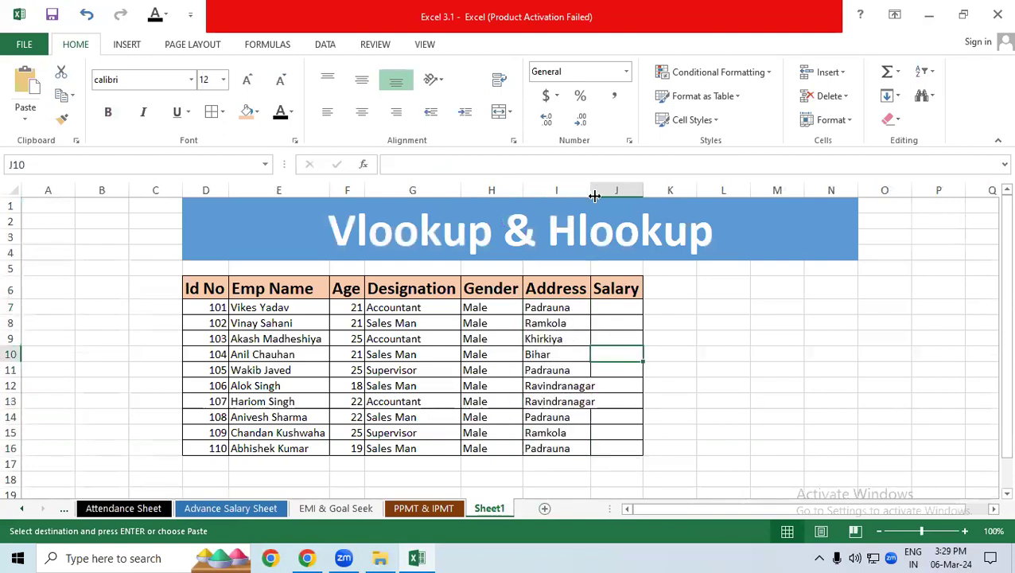
double_click(591, 195)
Copy the Basic Salary values D6:D15 from the Advance Salary Sheet into Sheet1's Salary column at J7.
left_click(622, 370)
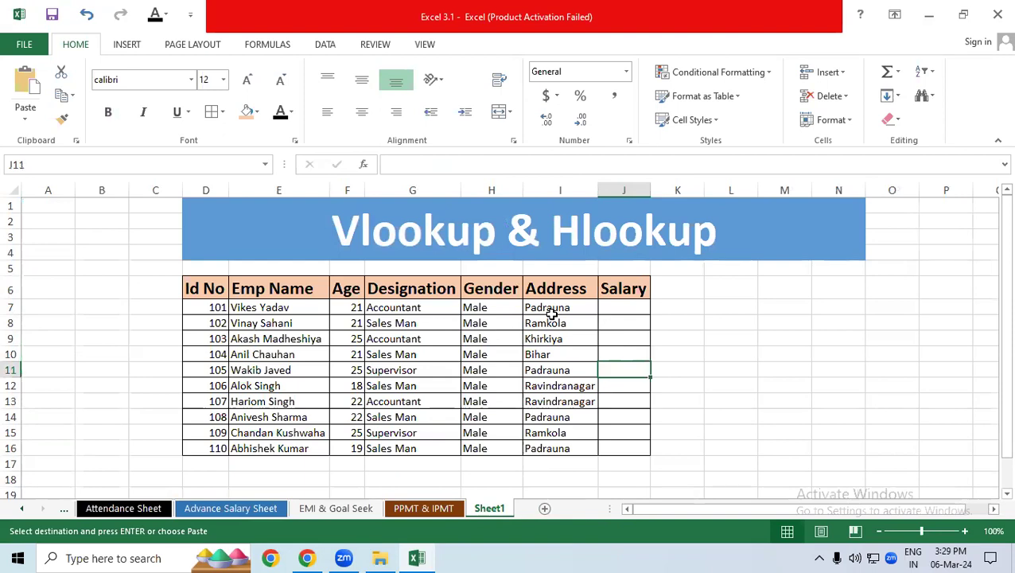
left_click(239, 508)
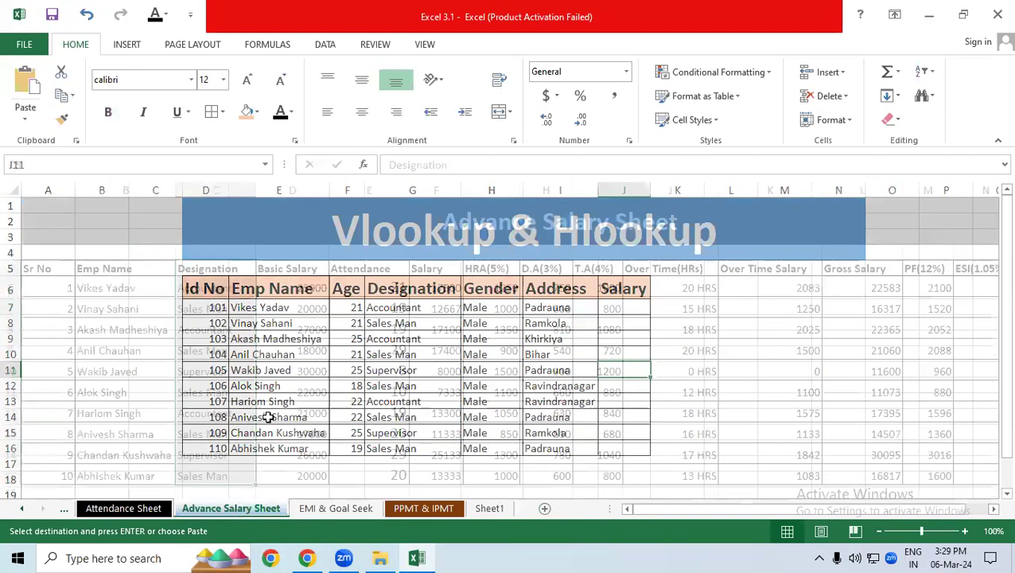
left_click_drag(312, 288, 282, 477)
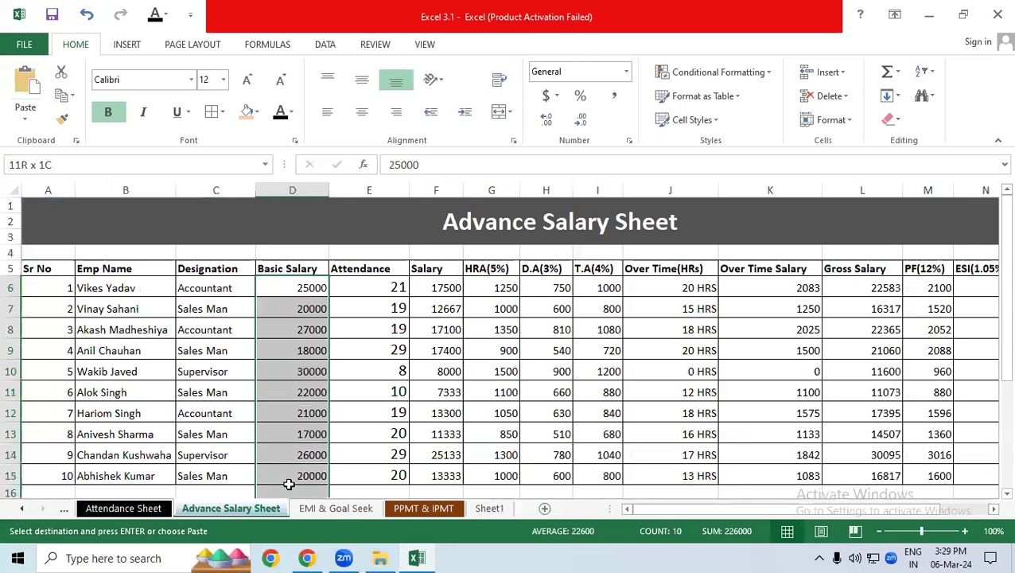
key("ctrl+c")
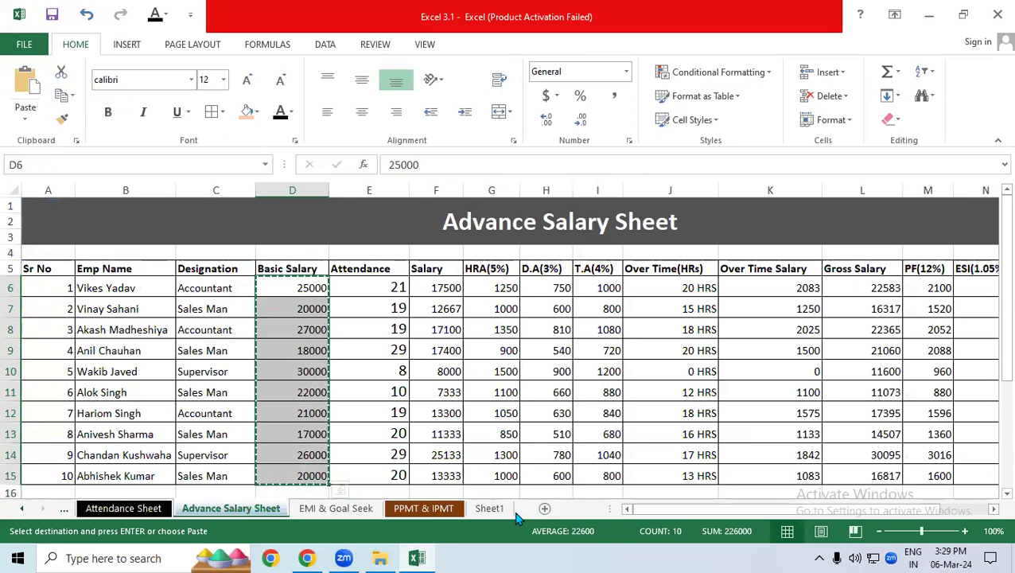
left_click(488, 508)
left_click(606, 308)
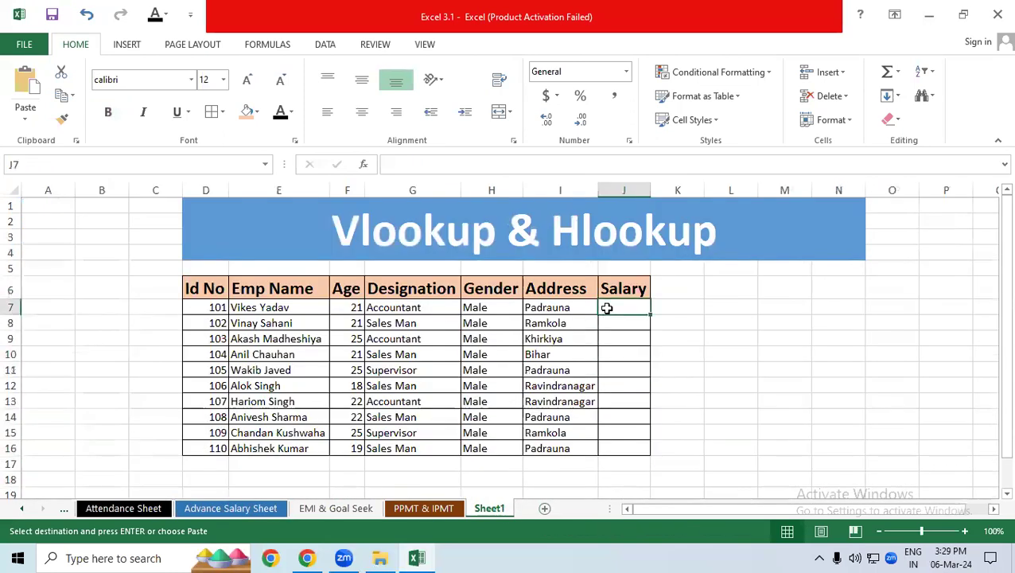
key("ctrl+v")
left_click(671, 310)
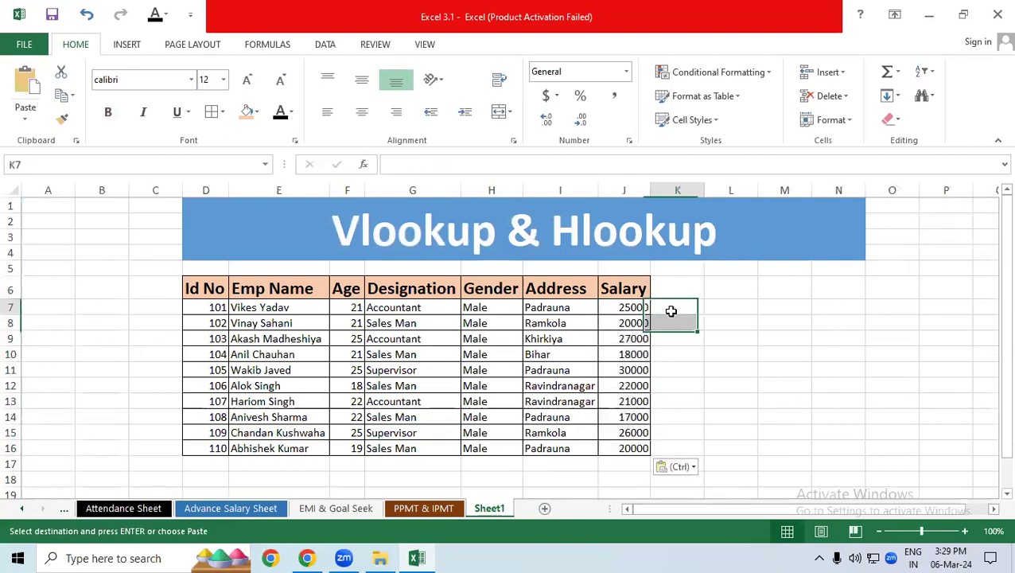
left_click(741, 321)
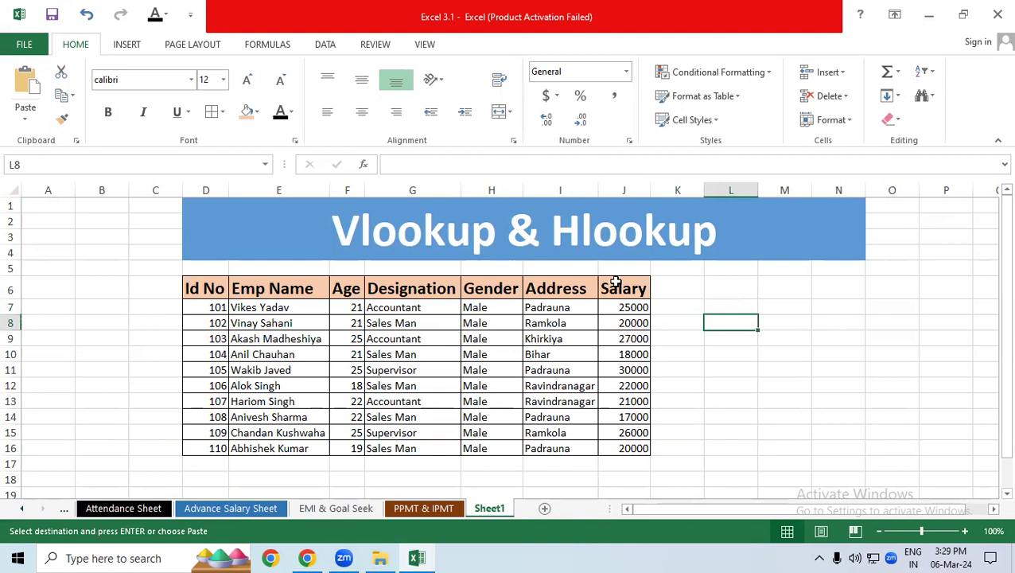
mouse_move(199, 285)
left_mouse_down()
mouse_move(621, 434)
mouse_move(621, 448)
left_mouse_up()
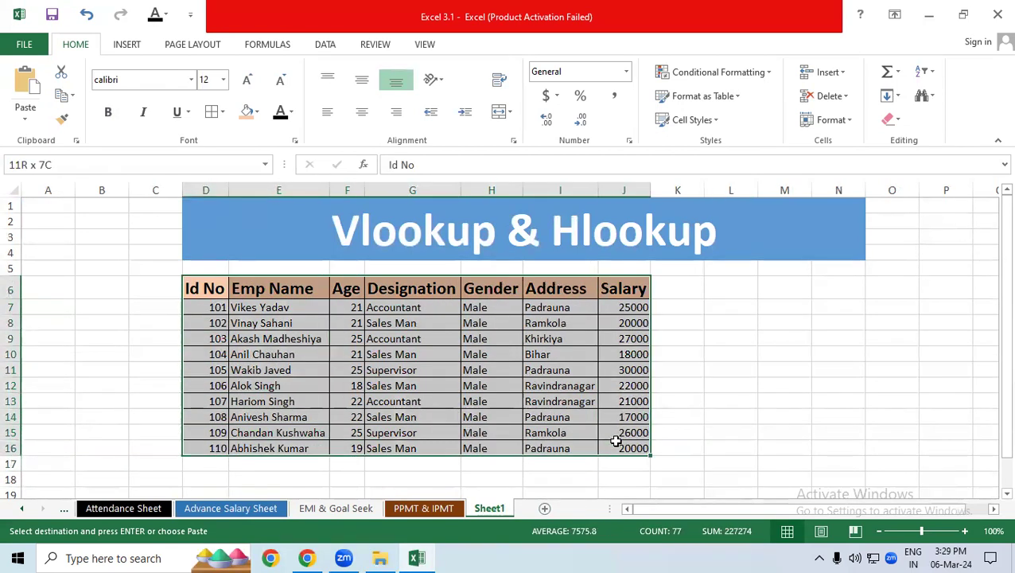
left_click(802, 371)
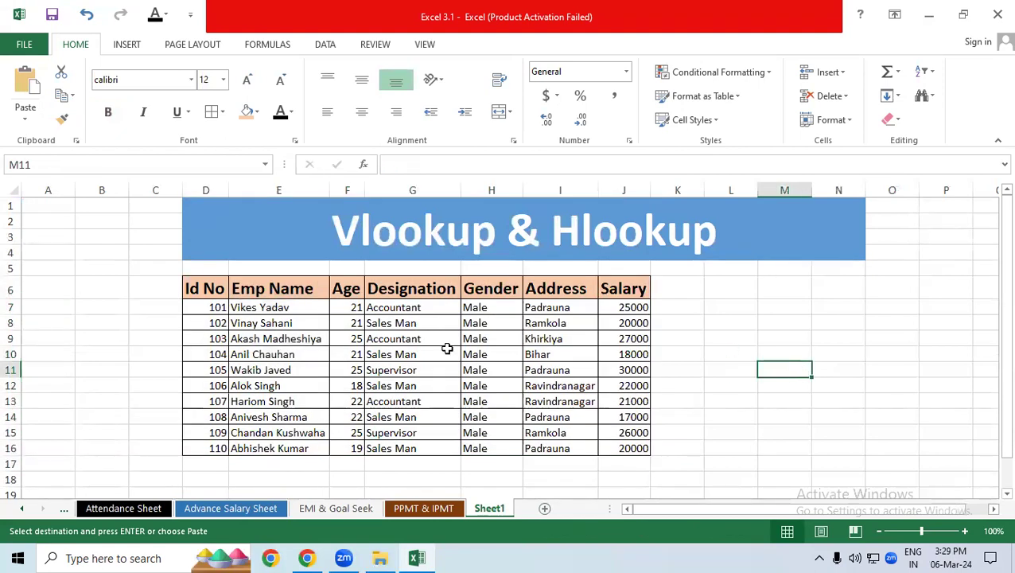
mouse_move(262, 307)
left_mouse_down()
mouse_move(271, 448)
mouse_move(474, 430)
left_mouse_up()
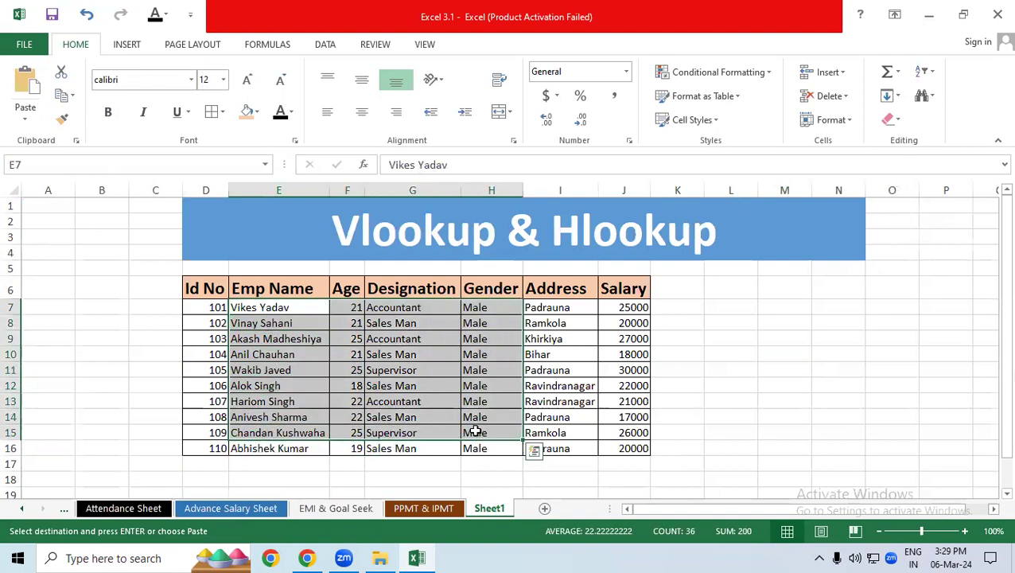
left_click(692, 358)
left_click(200, 291)
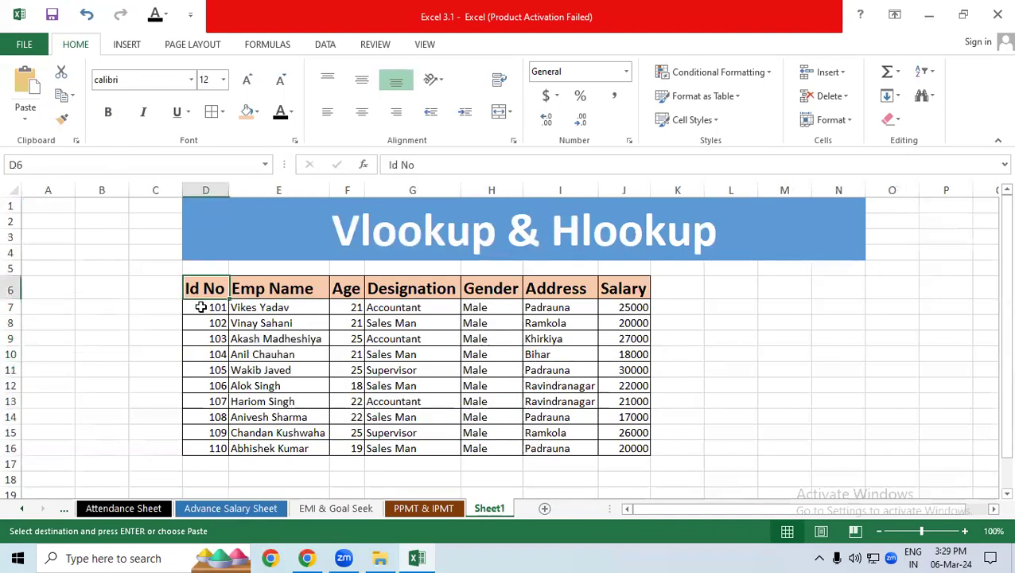
left_click_drag(201, 307, 192, 437)
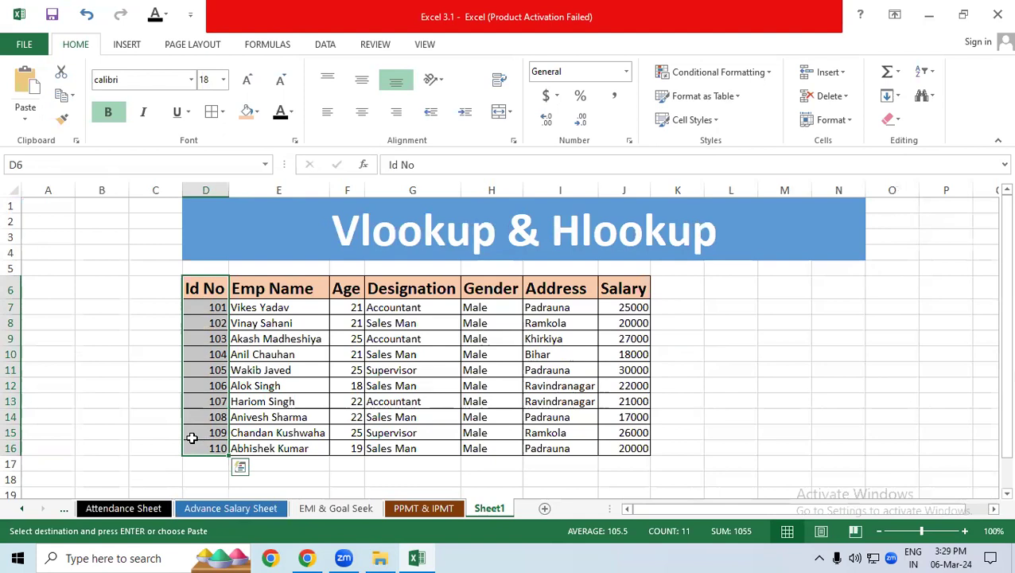
left_click_drag(210, 307, 215, 380)
left_click_drag(279, 307, 283, 447)
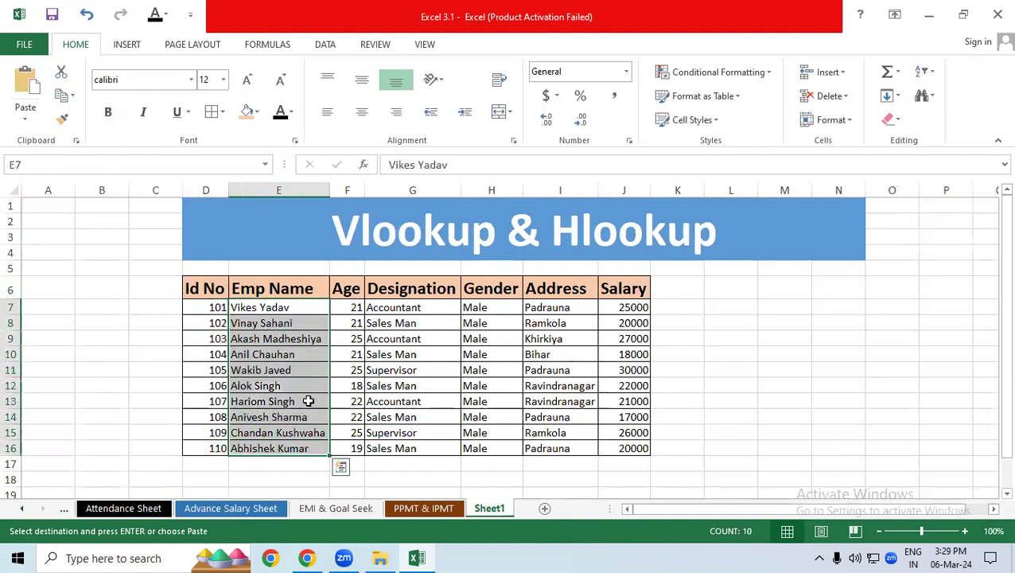
left_click_drag(354, 306, 360, 415)
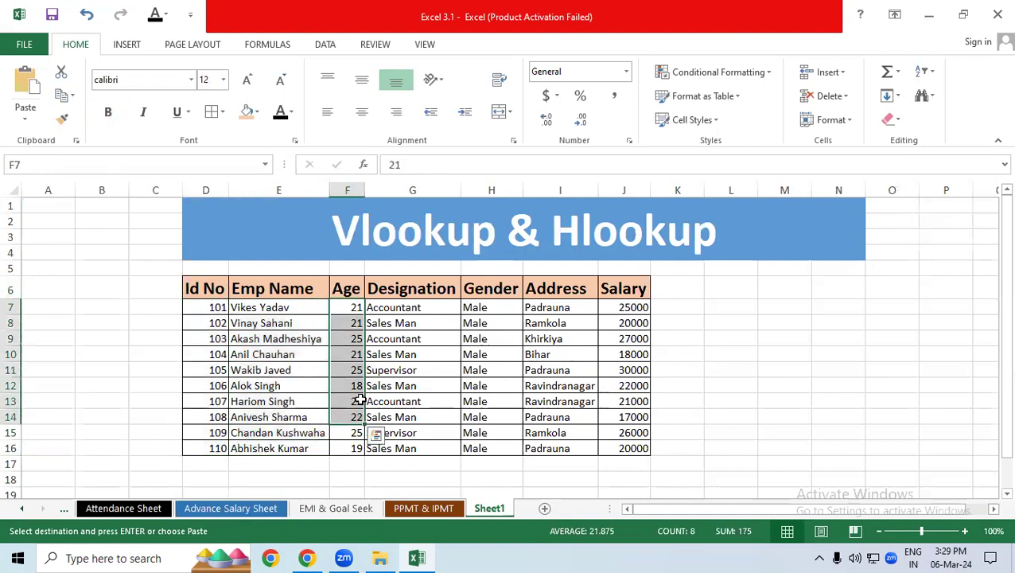
left_click_drag(393, 307, 395, 364)
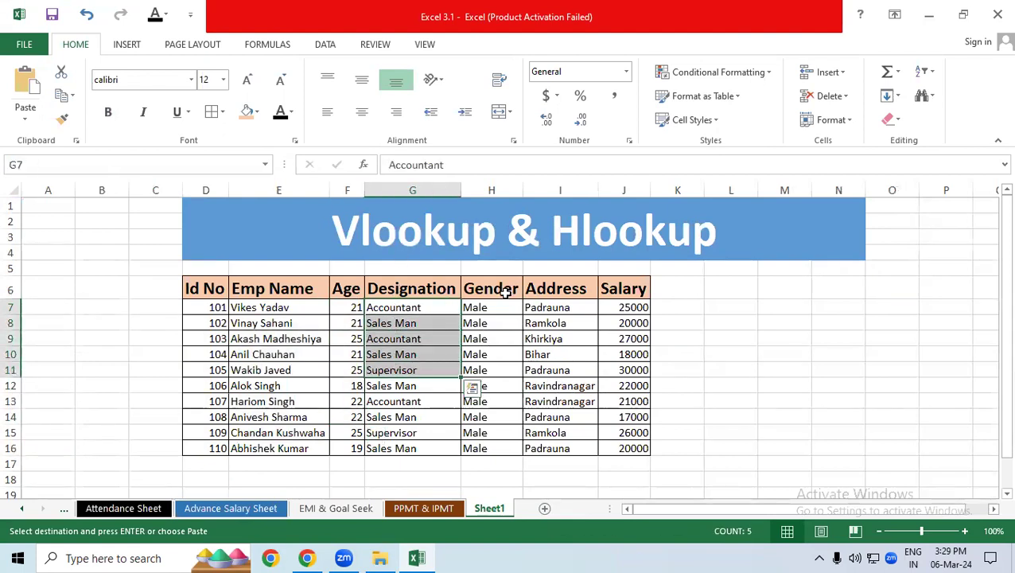
left_click_drag(498, 307, 509, 385)
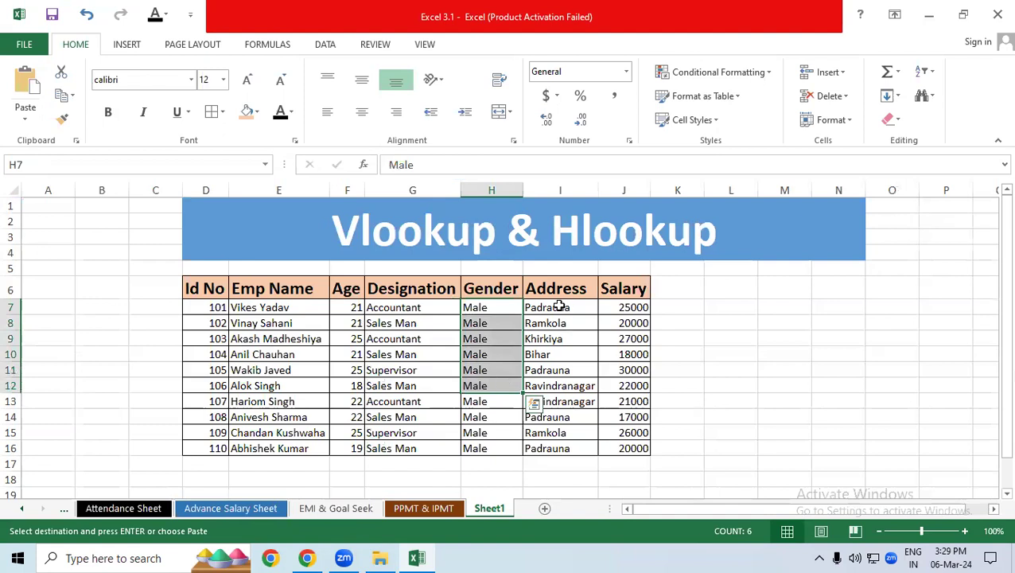
left_click_drag(560, 307, 560, 370)
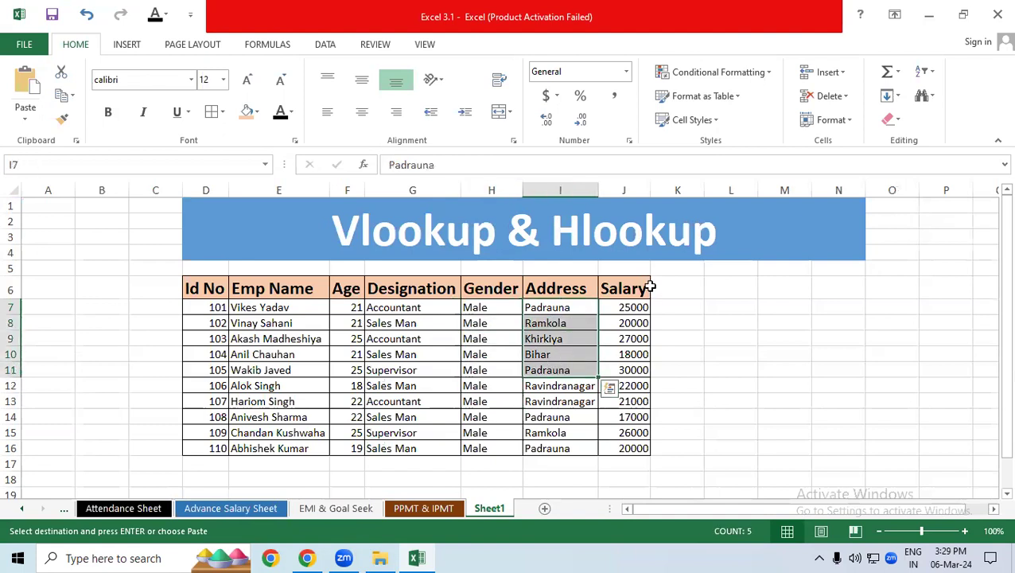
left_click_drag(621, 307, 628, 370)
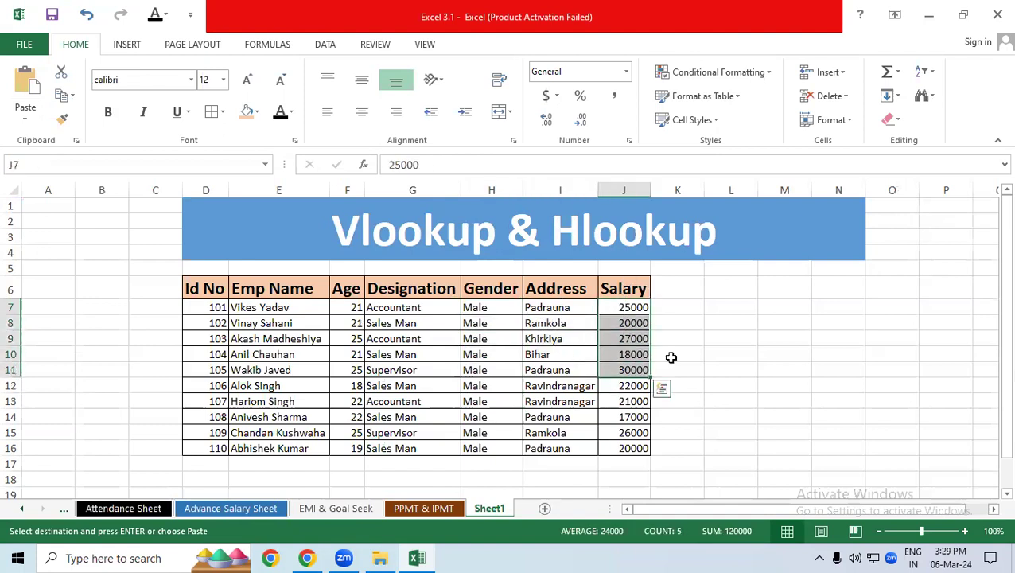
left_click(721, 340)
left_click(712, 374)
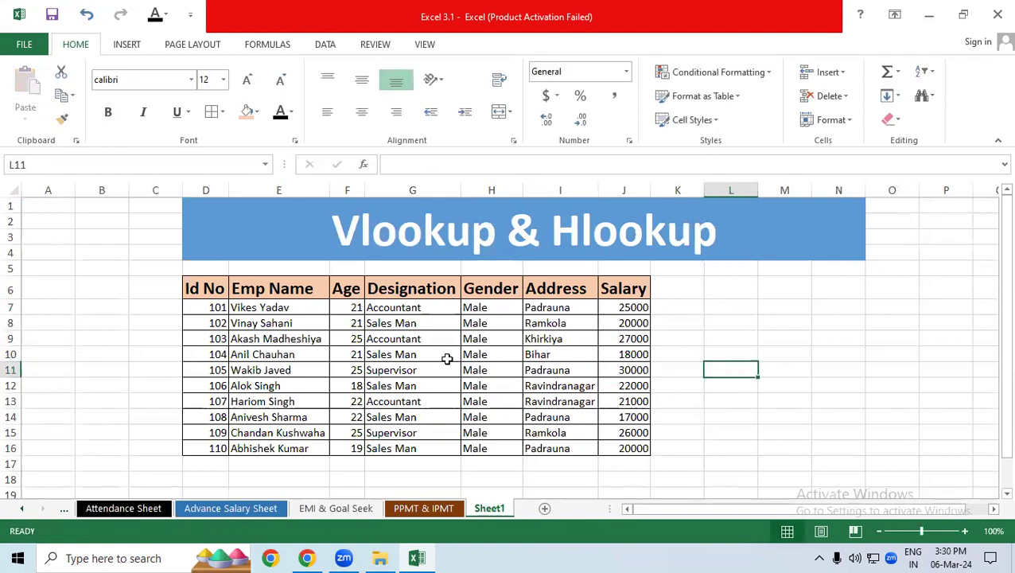
Increase the font size of the table data D7:J16 from 12 to 14.
scroll(446, 356, "down", 3)
left_click_drag(213, 260, 278, 307)
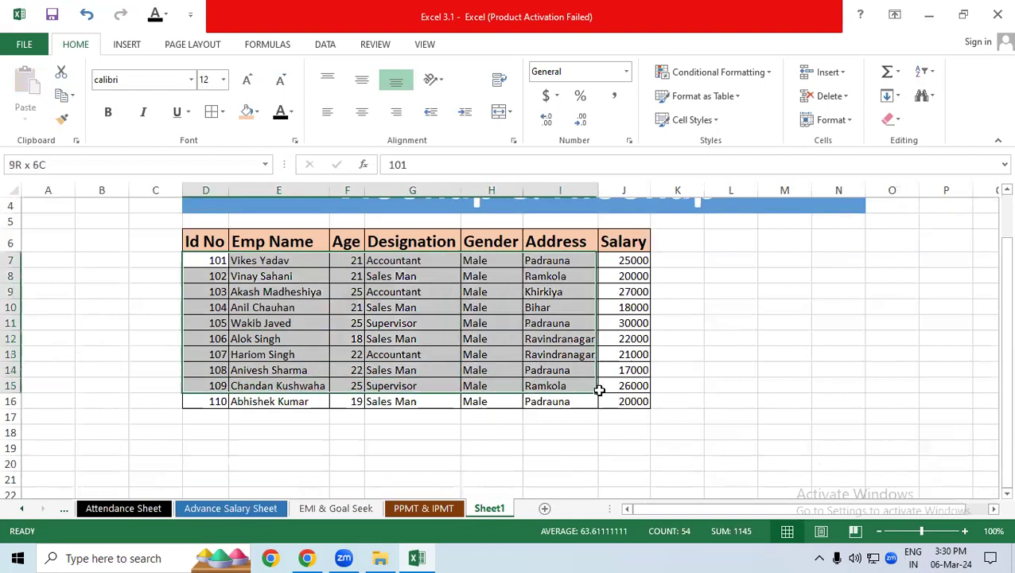
left_click_drag(407, 355, 649, 408)
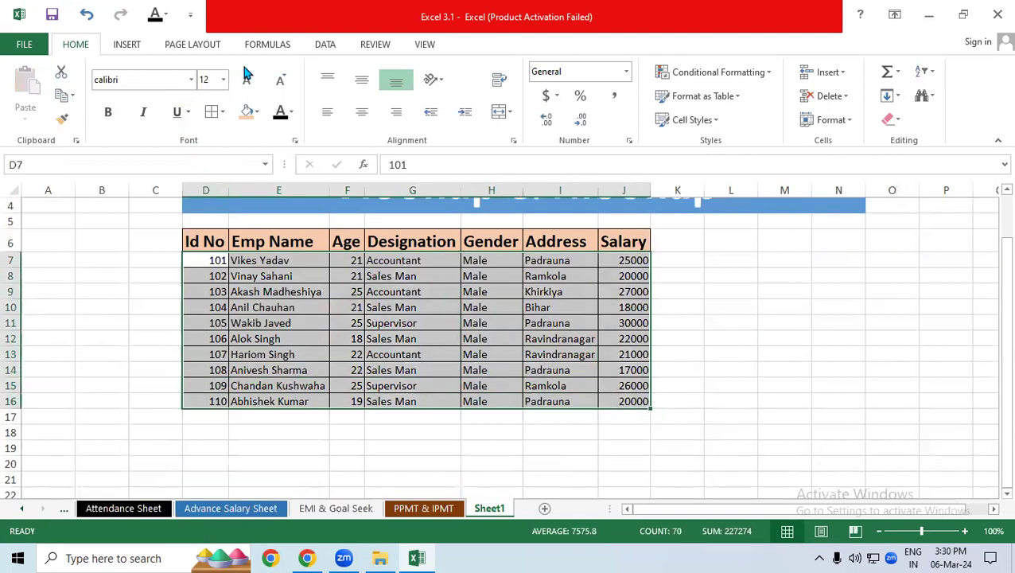
left_click(246, 80)
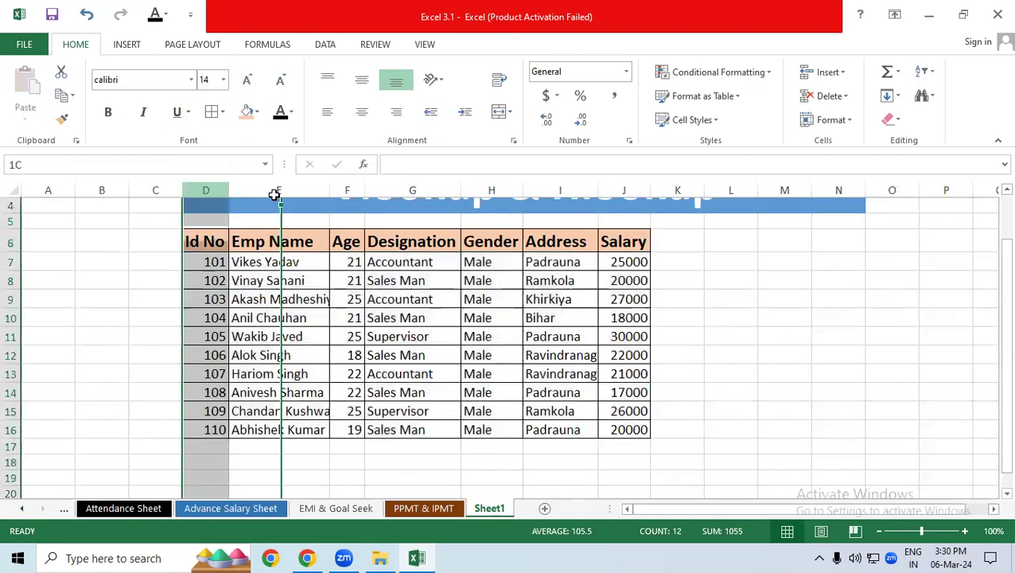
AutoFit the widths of columns D through L to their contents.
left_click_drag(216, 183, 728, 190)
left_click_drag(651, 191, 654, 193)
double_click(654, 192)
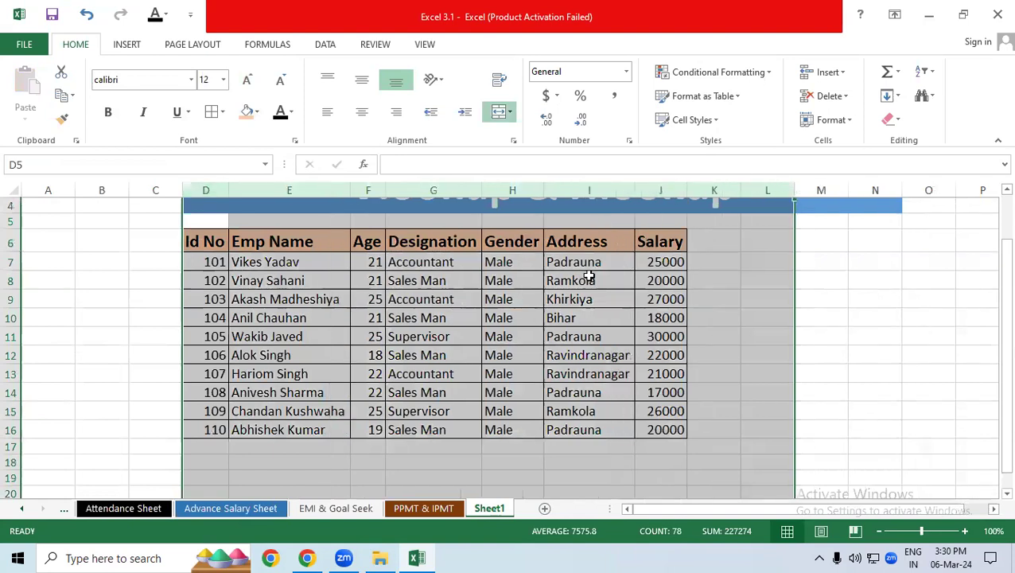
left_click(195, 269)
mouse_move(207, 304)
left_mouse_down()
mouse_move(217, 437)
mouse_move(227, 442)
left_mouse_up()
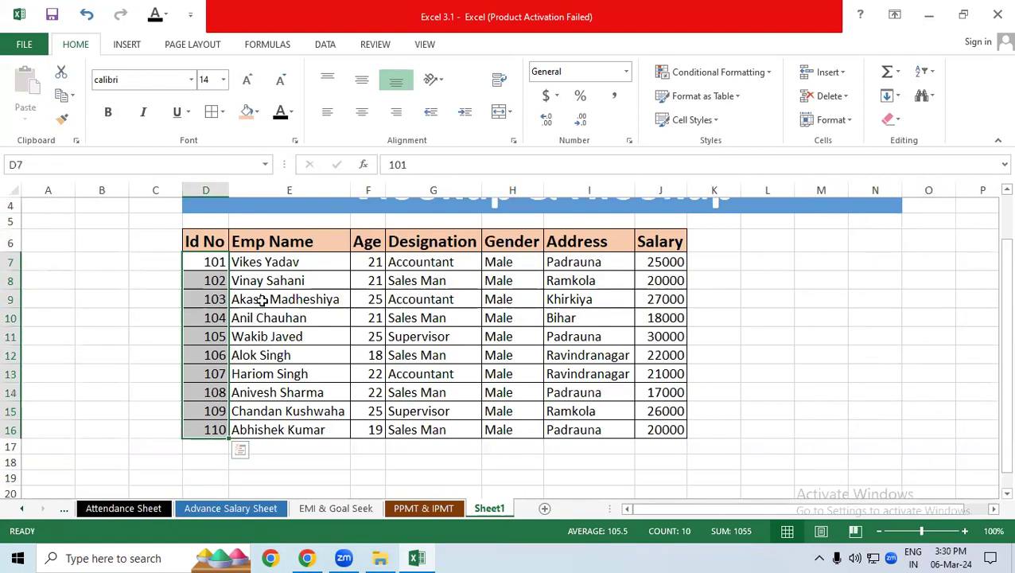
double_click(302, 456)
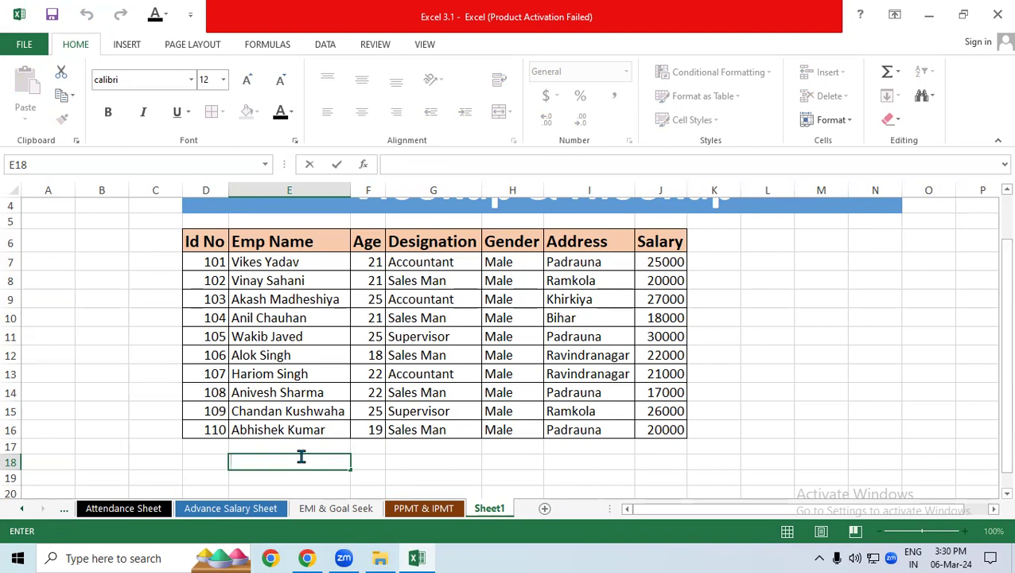
left_click(204, 353)
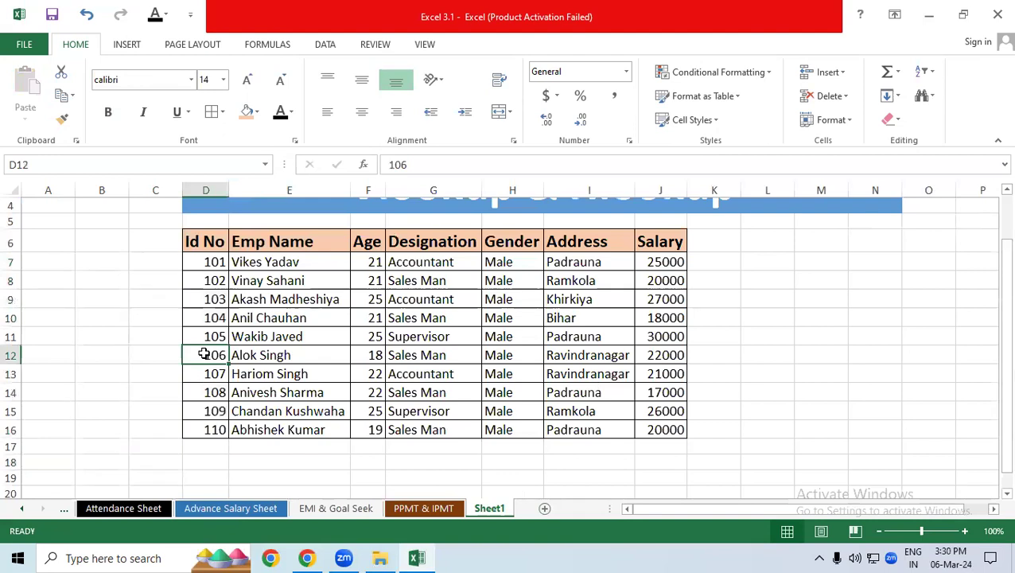
left_click_drag(232, 355, 659, 350)
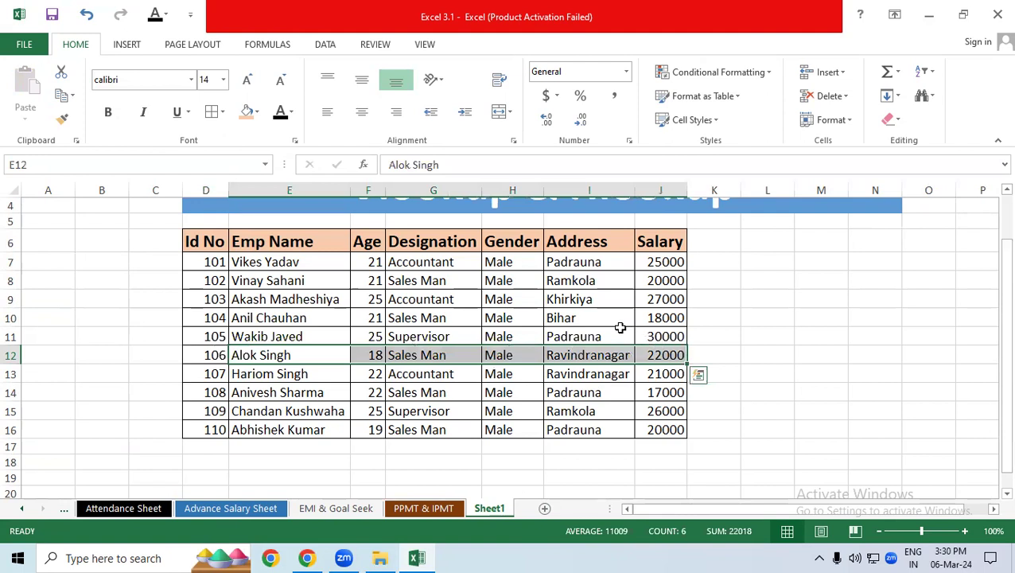
left_click_drag(212, 317, 686, 318)
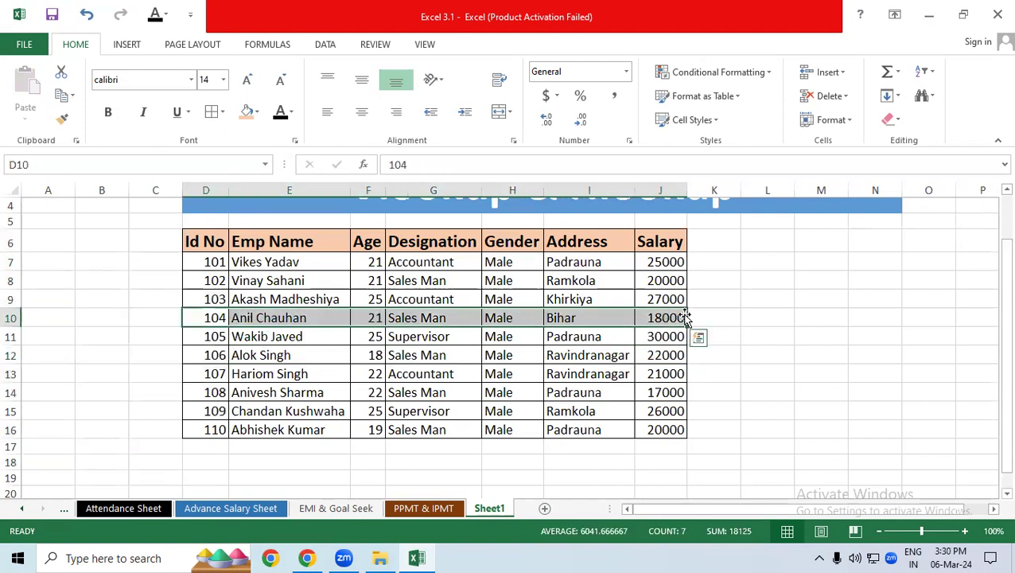
left_click(454, 318)
scroll(454, 318, "up", 1)
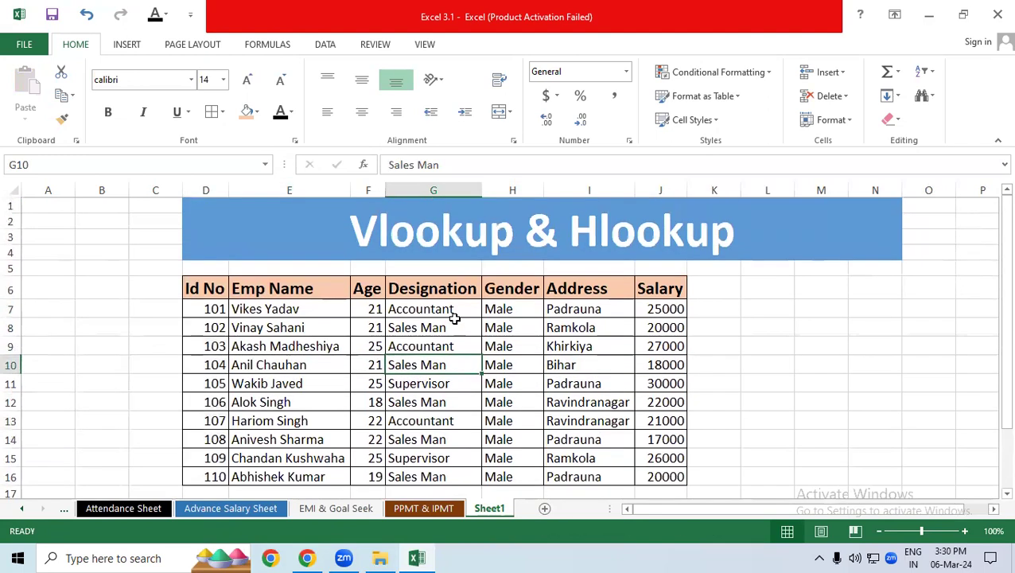
double_click(503, 232)
left_click_drag(508, 231, 340, 226)
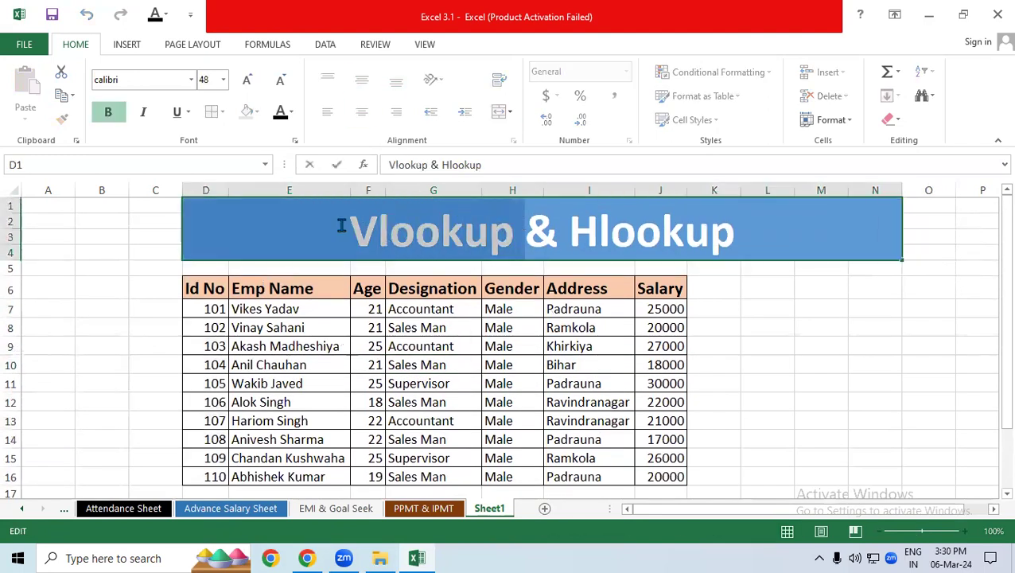
scroll(369, 324, "down", 1)
left_click(374, 367)
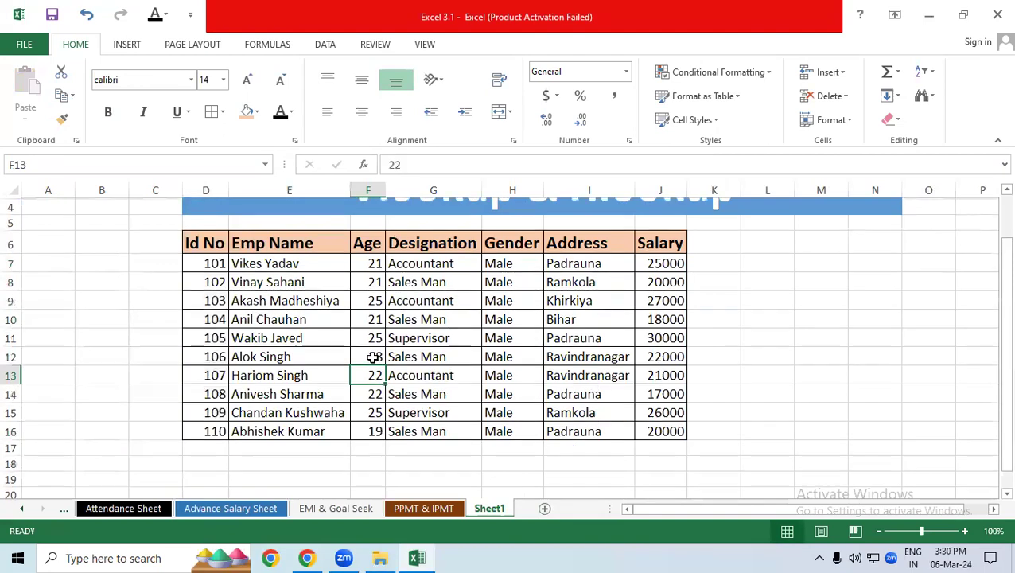
scroll(376, 387, "up", 1)
left_click_drag(235, 289, 263, 482)
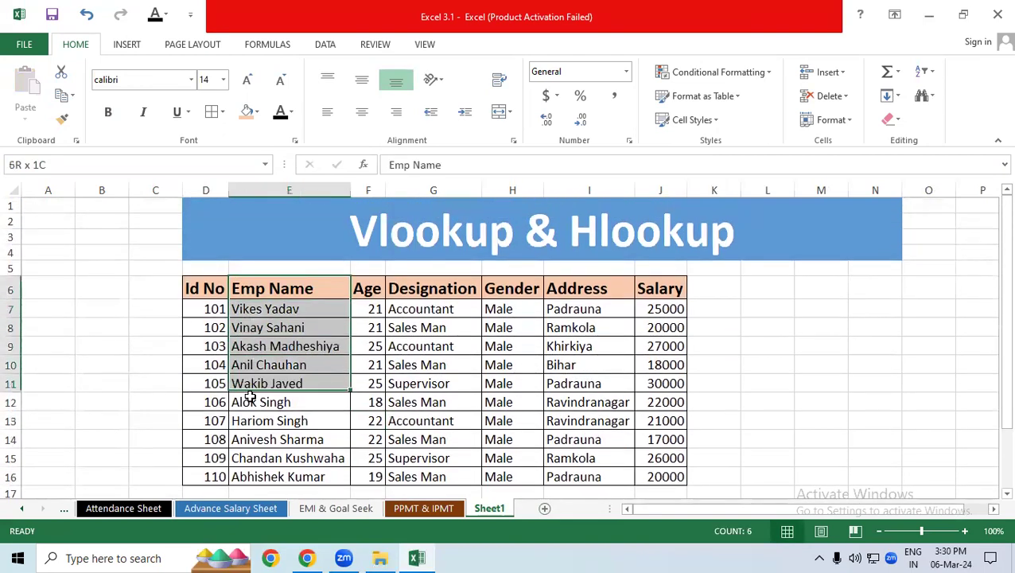
left_click(412, 215)
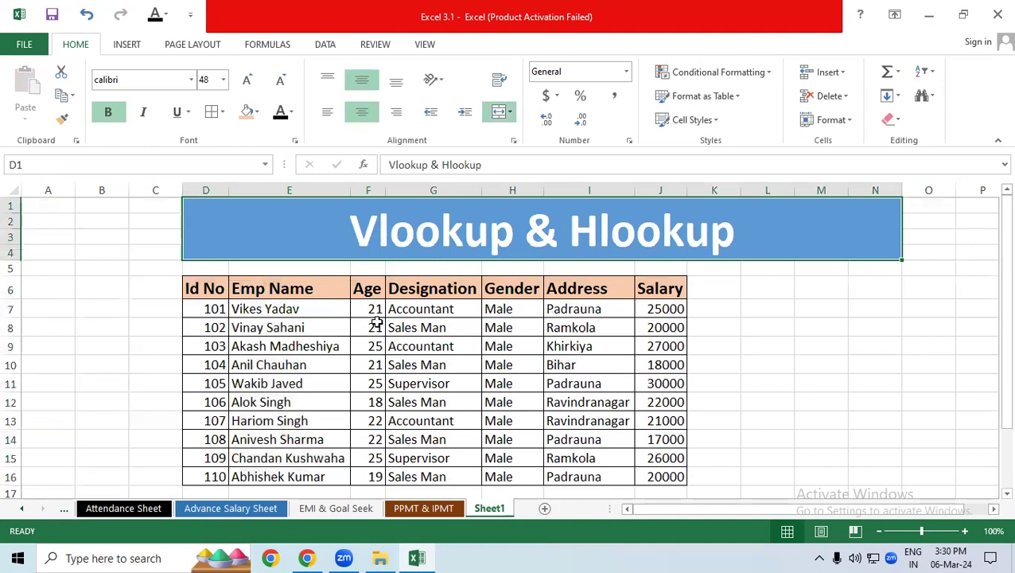
left_click_drag(338, 420, 921, 406)
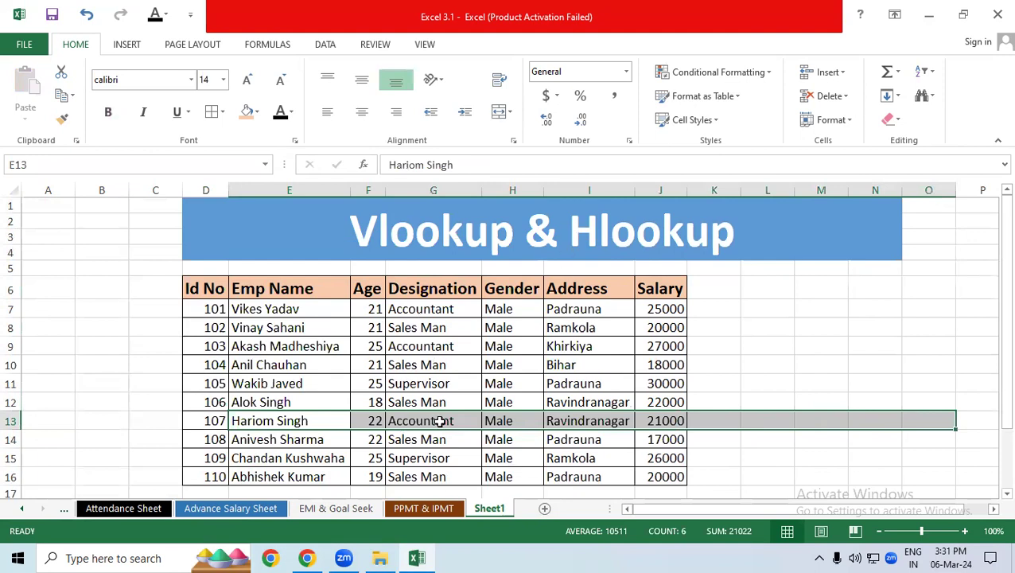
left_click(437, 366)
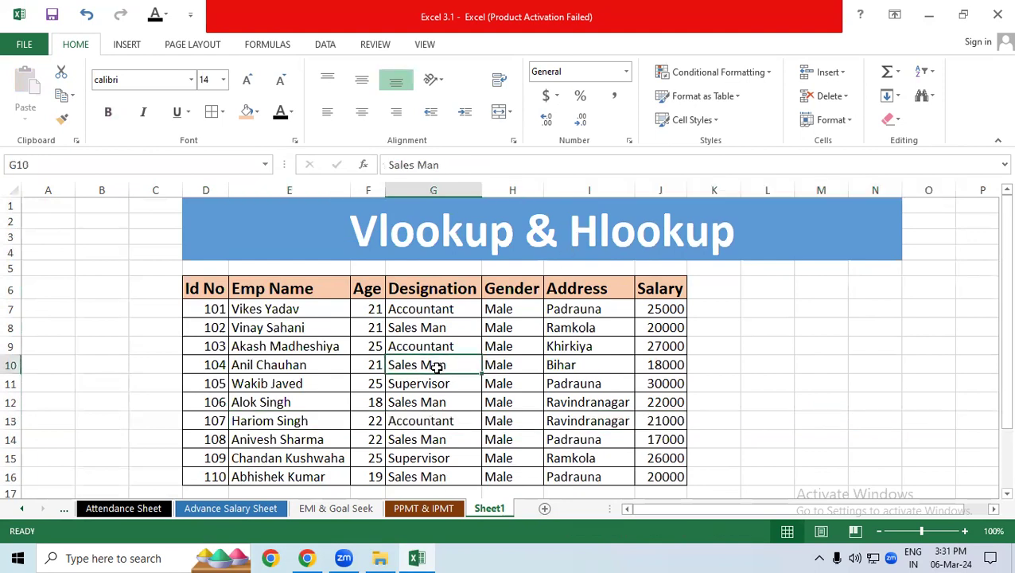
scroll(436, 367, "down", 2)
scroll(437, 367, "down", 1)
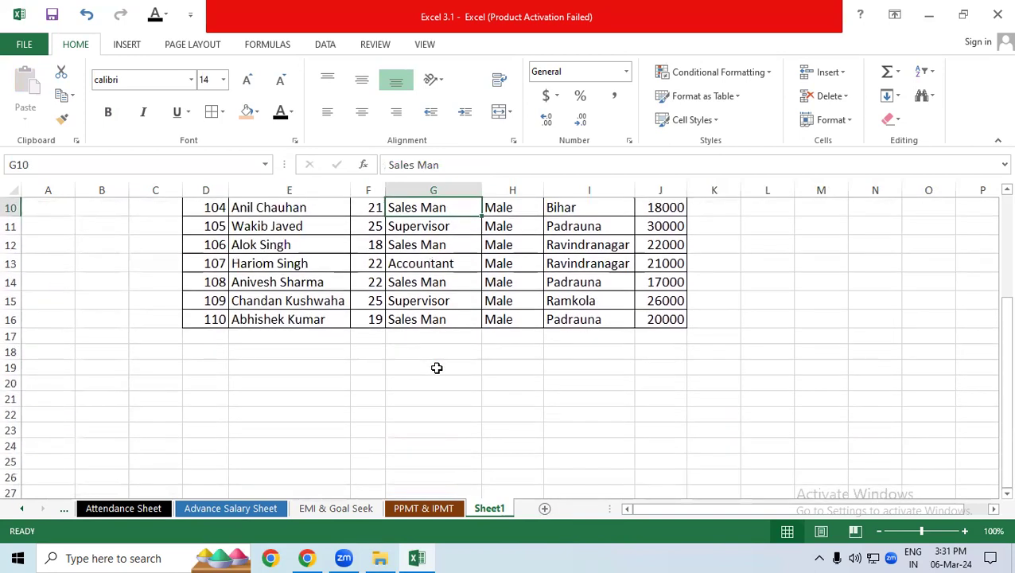
scroll(437, 368, "up", 1)
left_click_drag(993, 329, 993, 288)
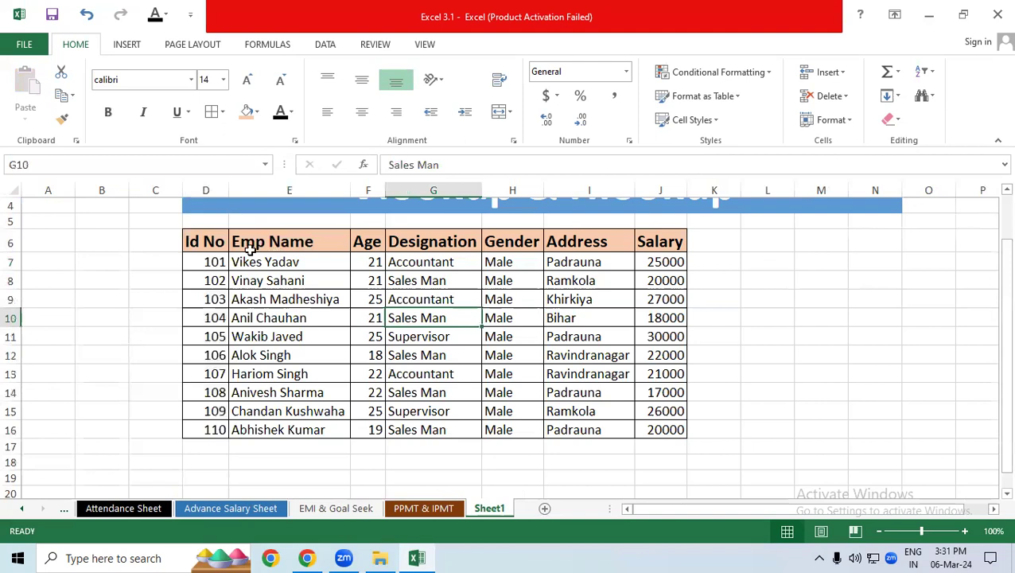
left_click_drag(208, 242, 647, 240)
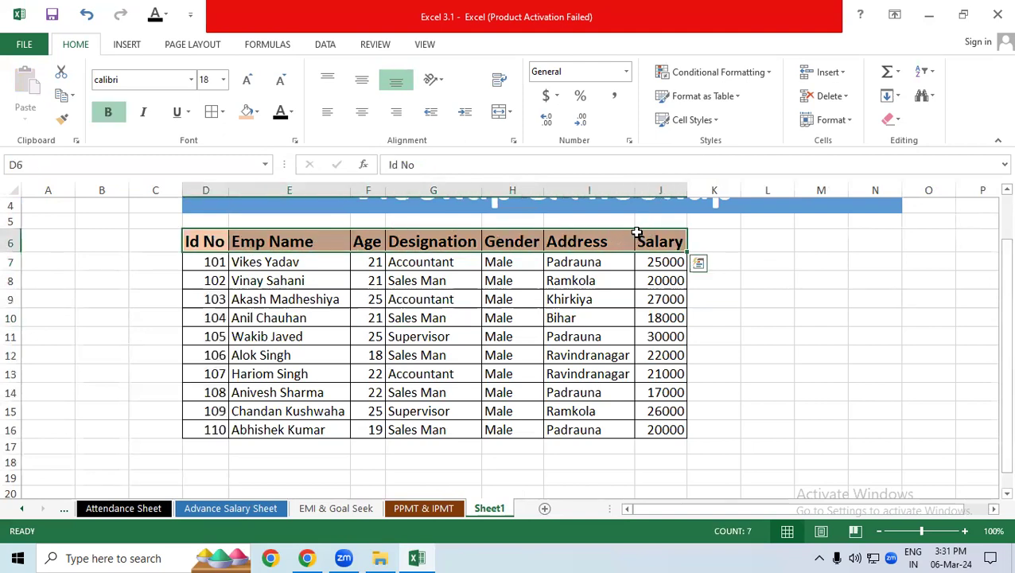
Paste the copied table header row into row 20, starting at D20.
key("ctrl+c")
scroll(201, 432, "down", 1)
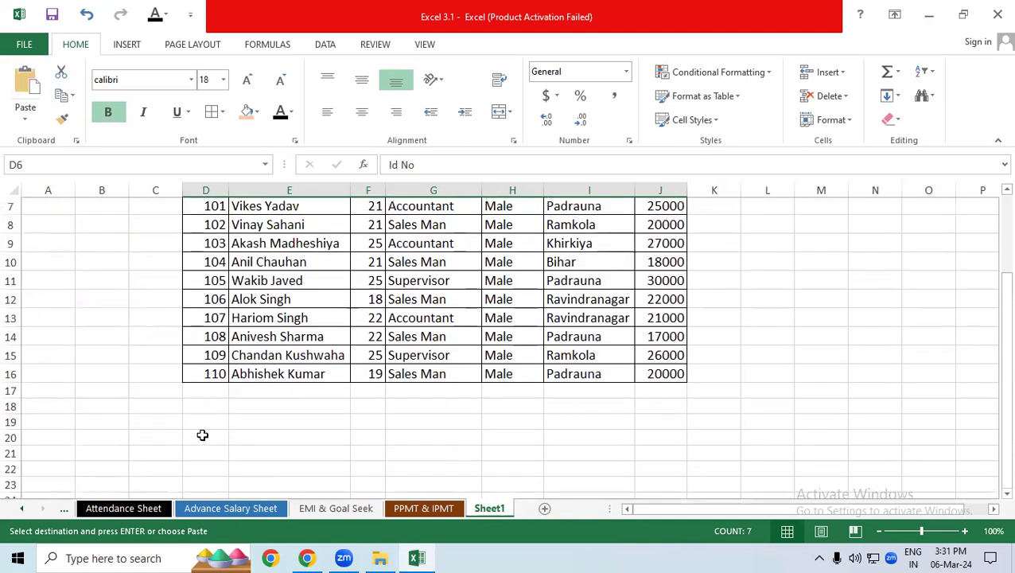
left_click(208, 454)
left_click(202, 437)
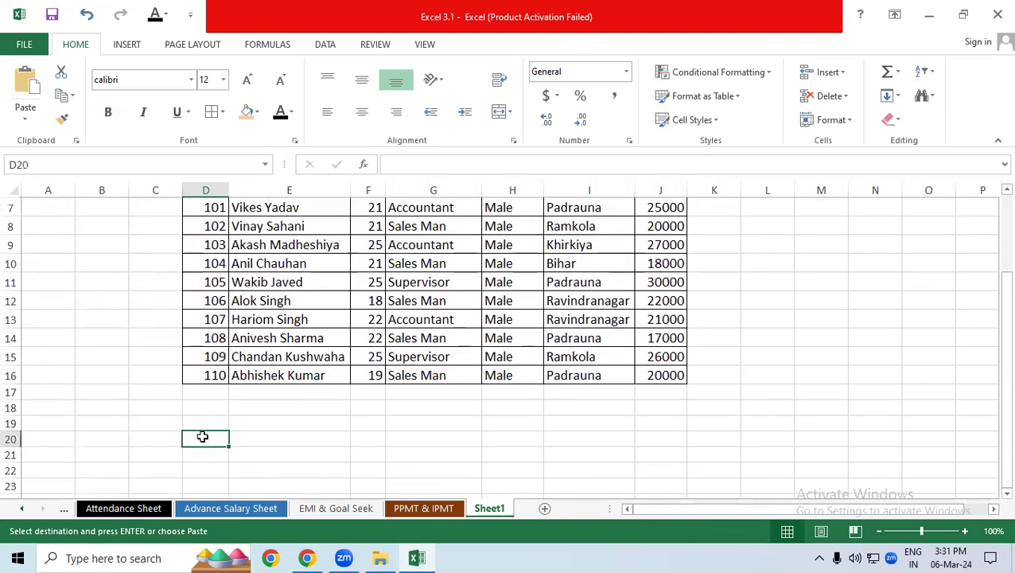
key("ctrl+v")
left_click(708, 403)
scroll(501, 370, "up", 1)
scroll(471, 365, "down", 1)
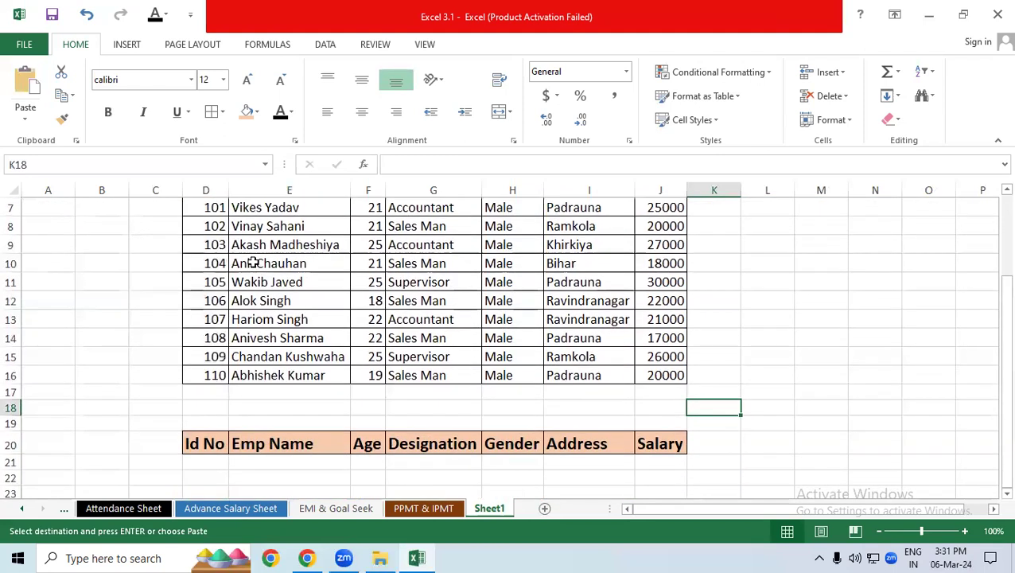
Enter Id 101 in D21, then change it to 102.
left_click(192, 468)
type("10")
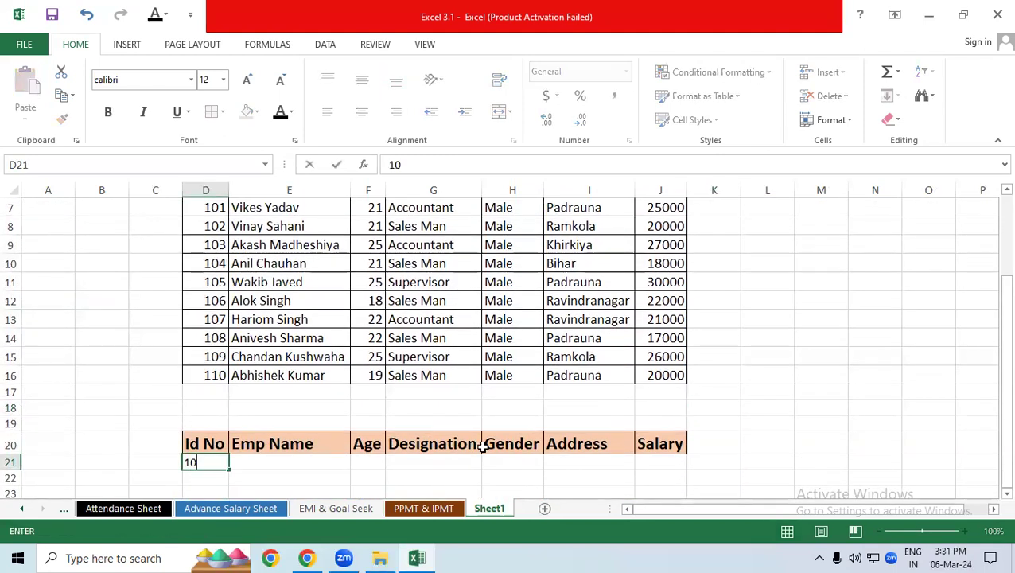
key("Return")
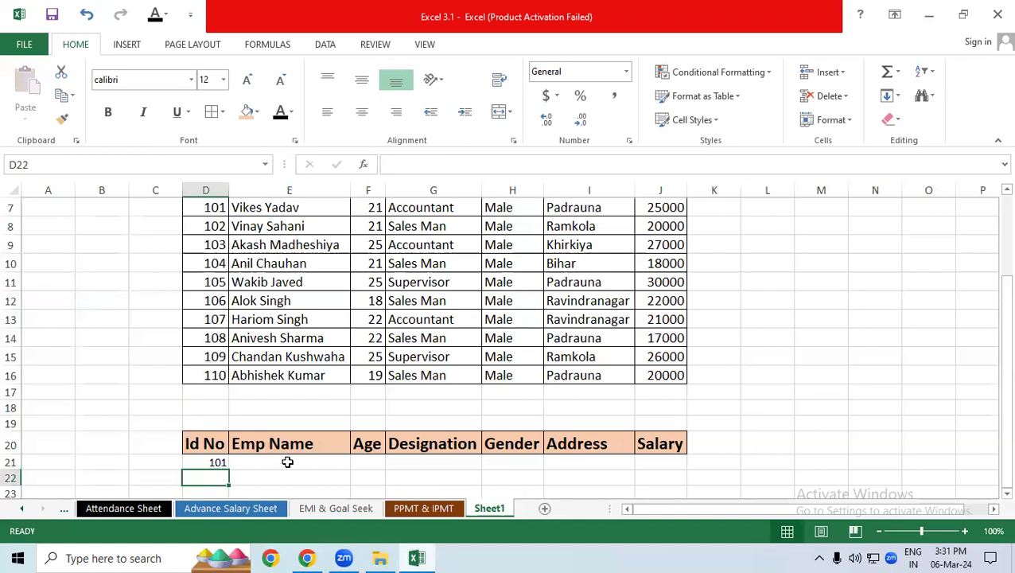
left_click_drag(288, 461, 659, 458)
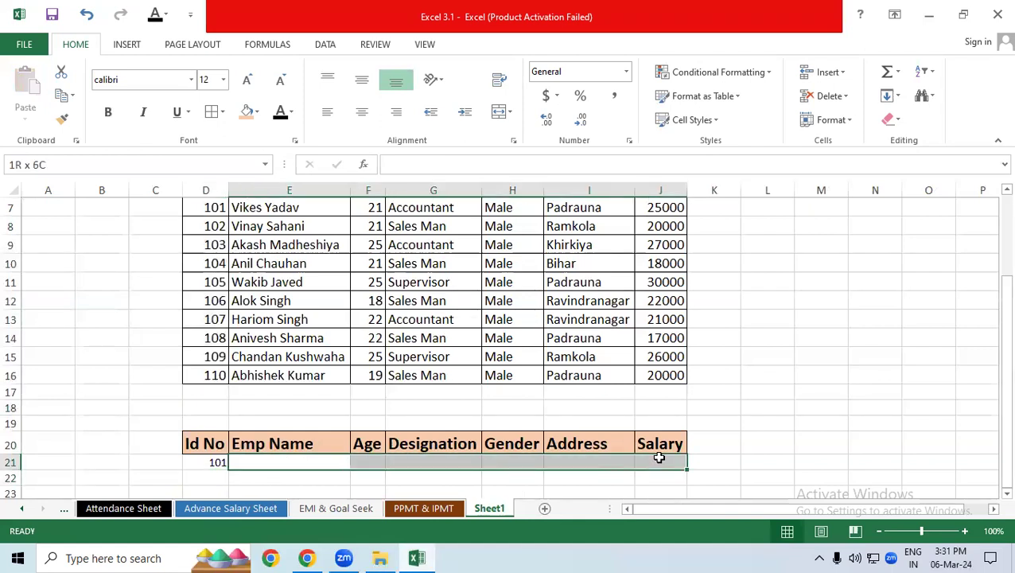
left_click(216, 459)
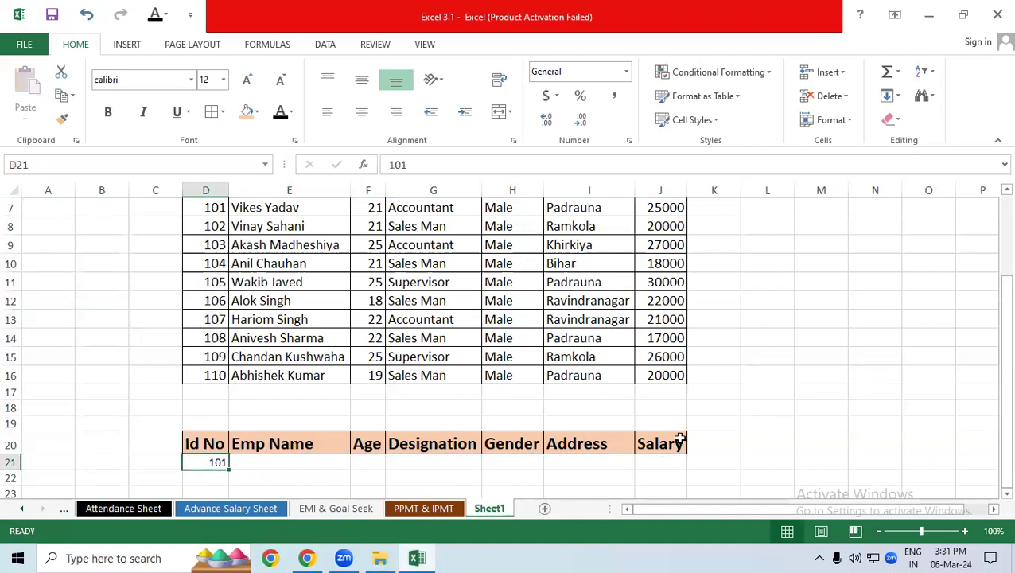
type("10")
key("Return")
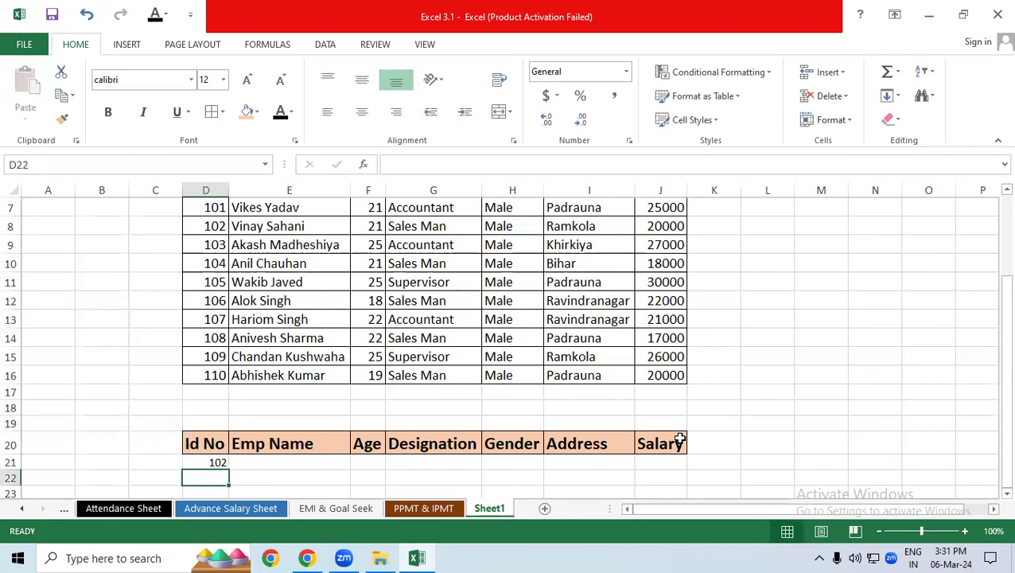
Change the Id in D21 to 103, marking E21:J21 as the cells to fill by lookup.
left_click_drag(262, 461, 644, 443)
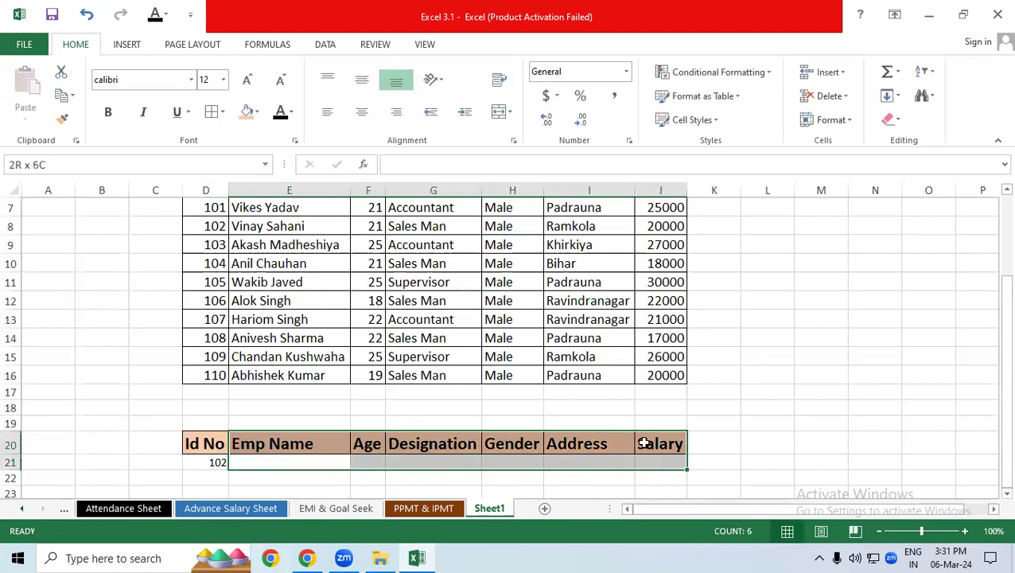
left_click(199, 463)
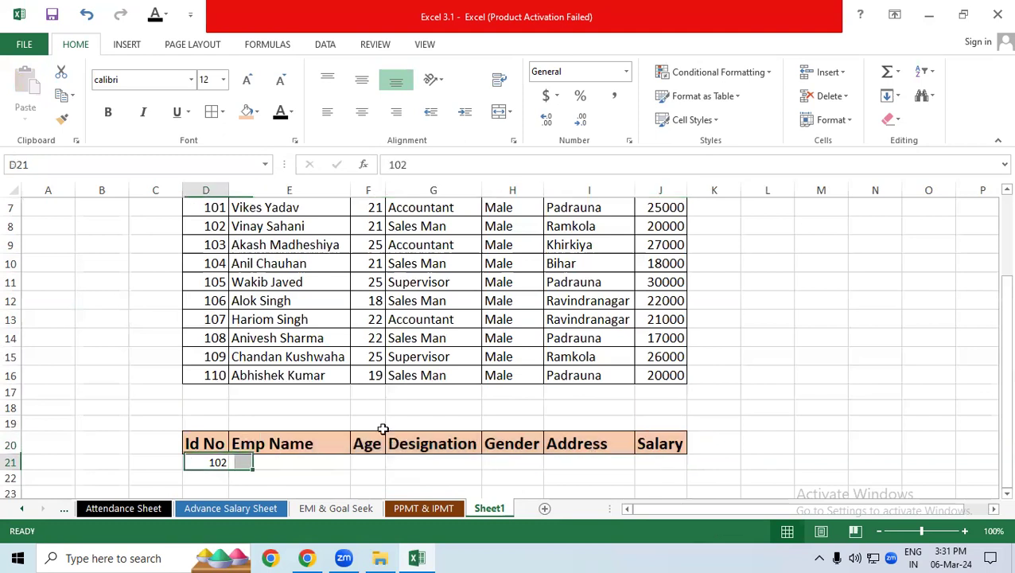
type("0")
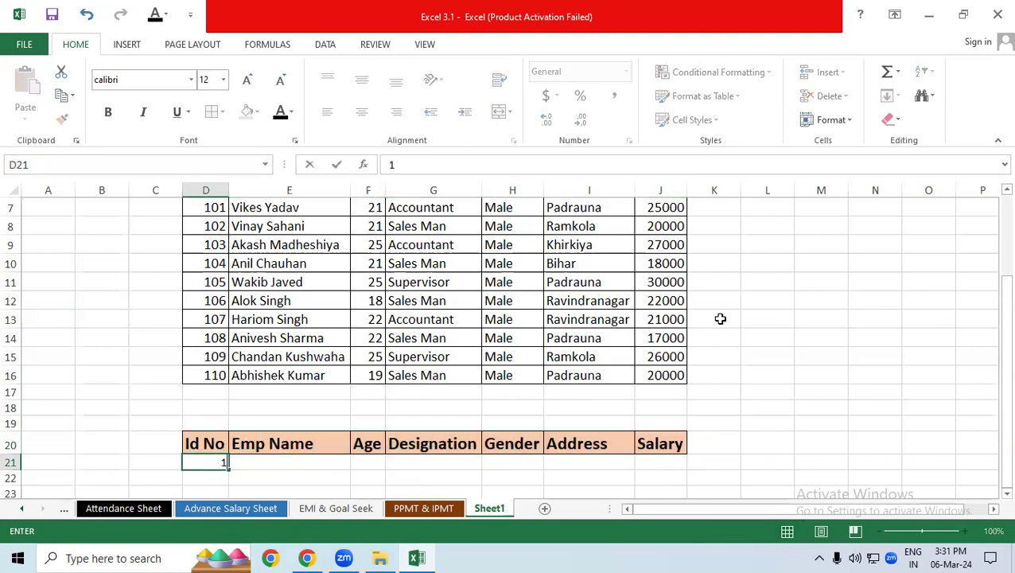
type("3")
key("Return")
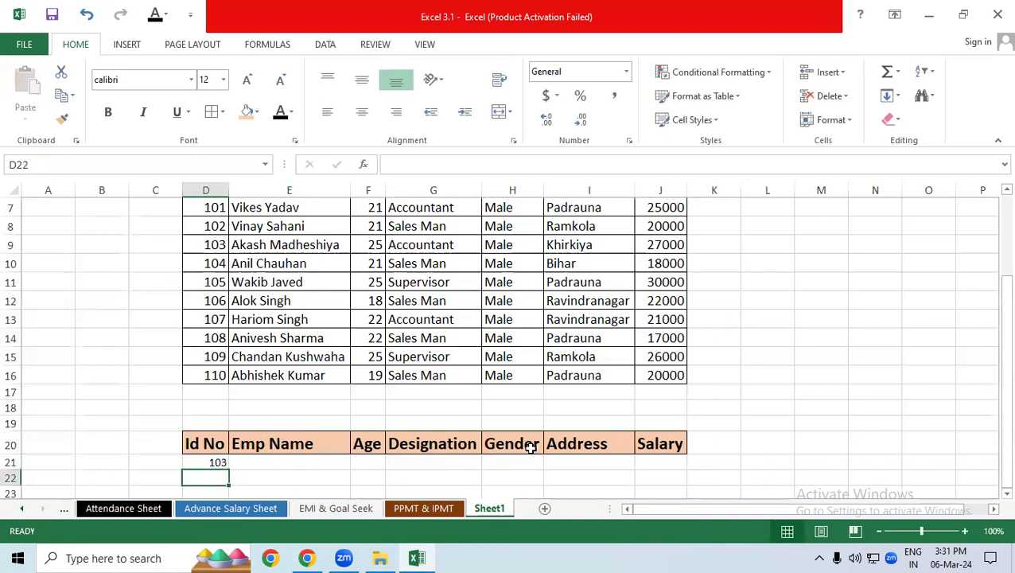
left_click_drag(267, 462, 663, 459)
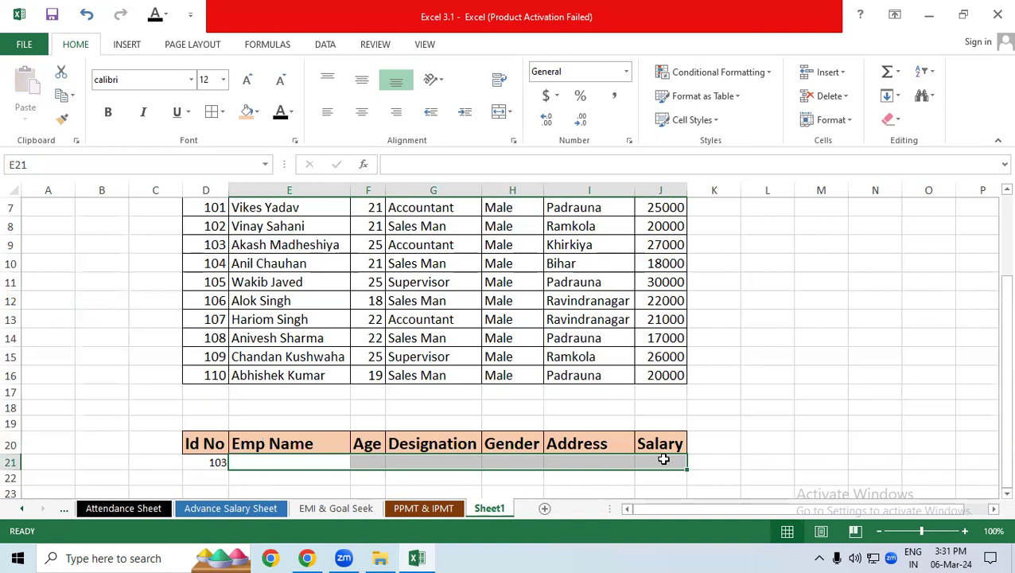
scroll(697, 334, "down", 1)
scroll(700, 351, "down", 1)
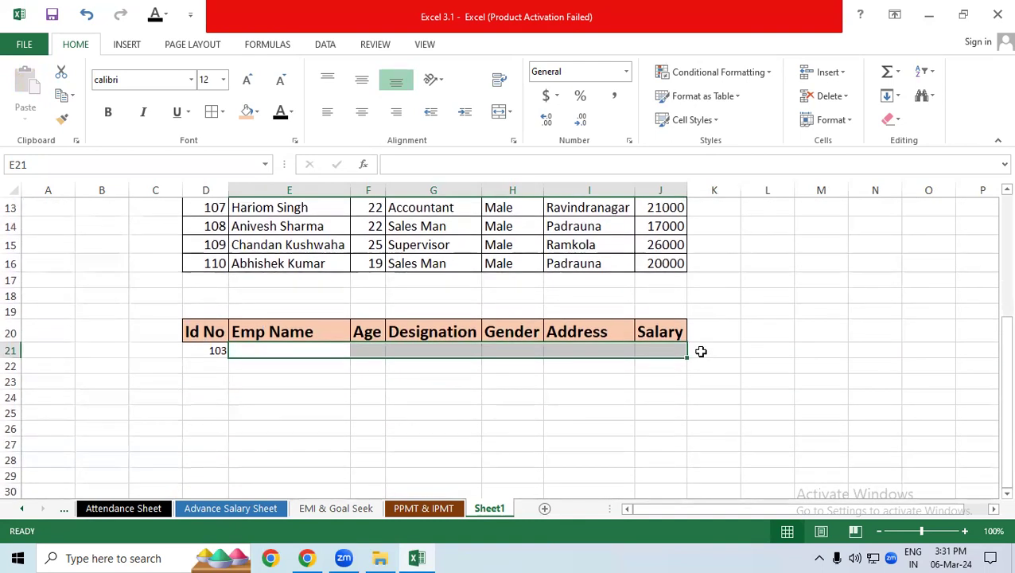
left_click(289, 444)
left_click(270, 348)
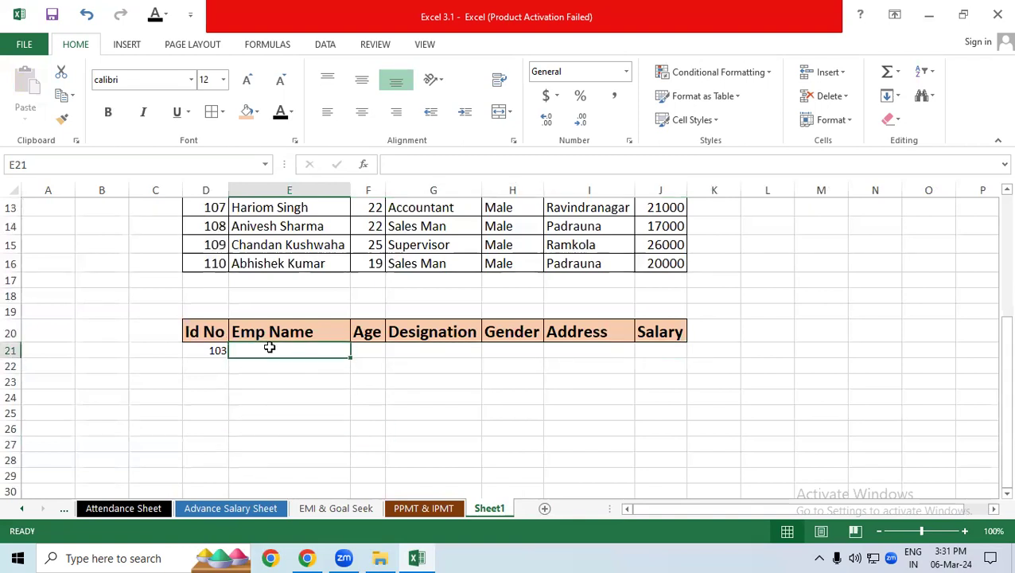
Start a VLOOKUP in E21 with $D$21 as the absolute lookup value.
type("=vlo")
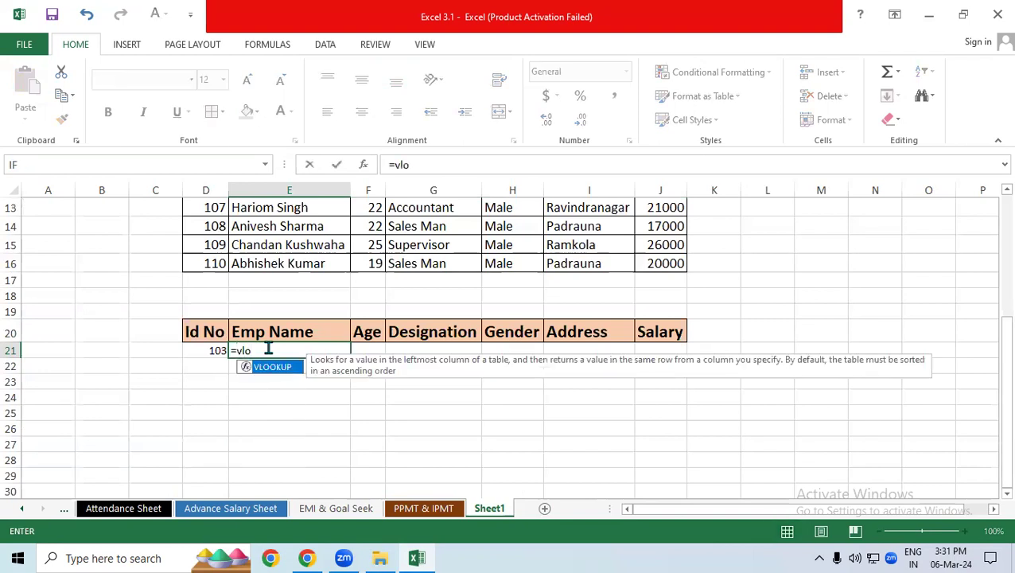
key("Tab")
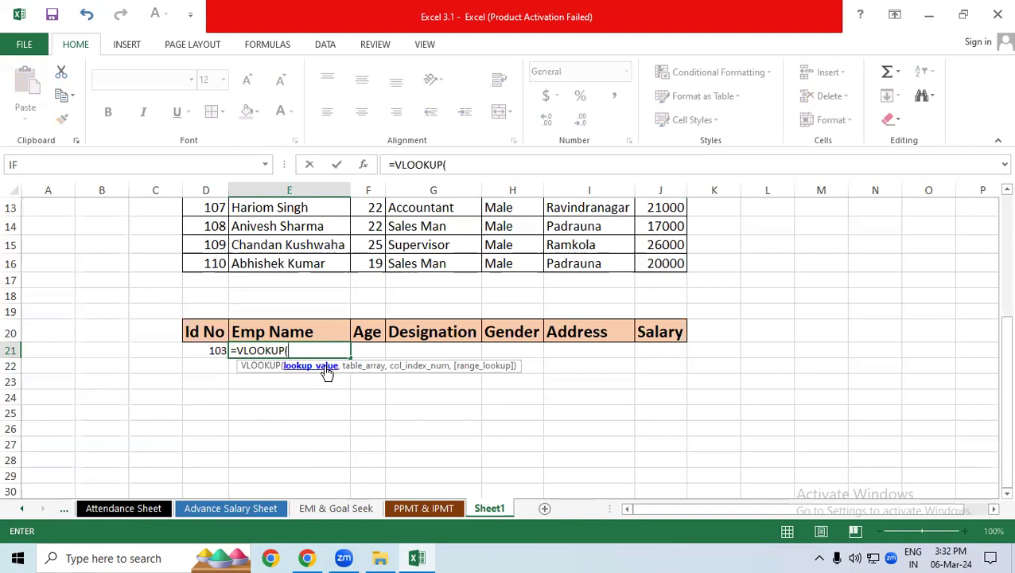
left_click(204, 348)
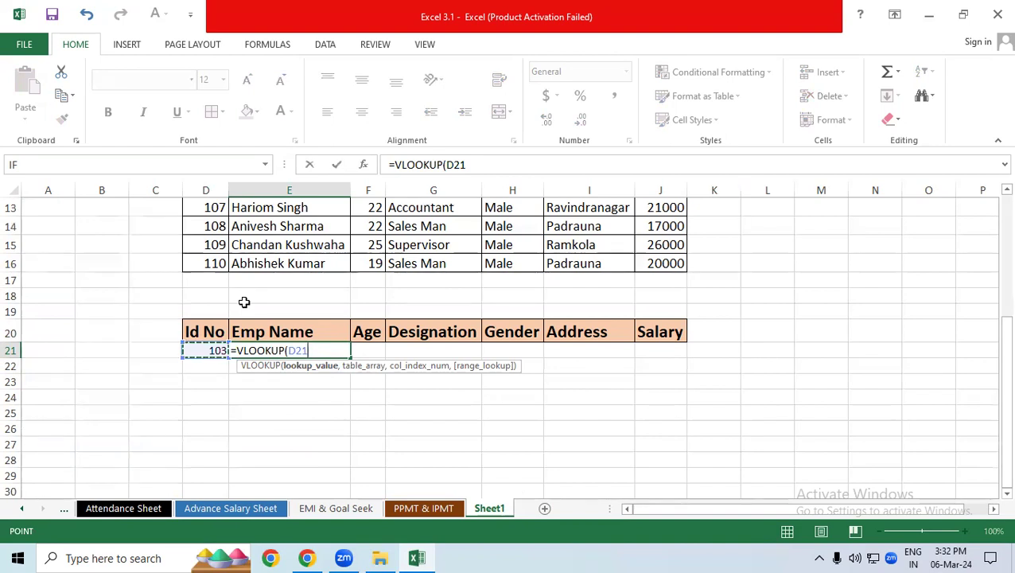
key("F4")
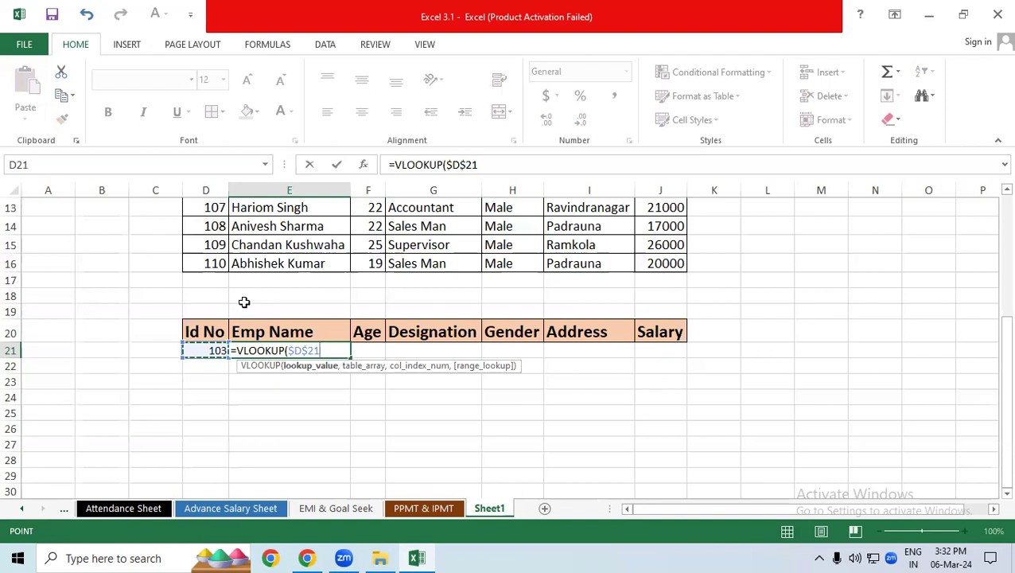
type(",")
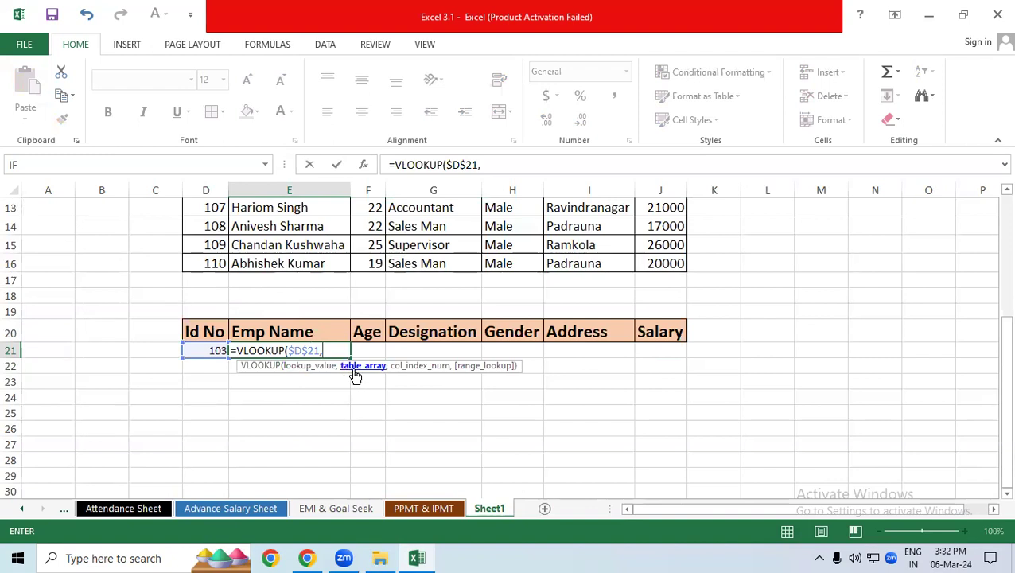
Select the employee table D6:J16 as the VLOOKUP's lookup range.
left_click_drag(992, 338, 996, 279)
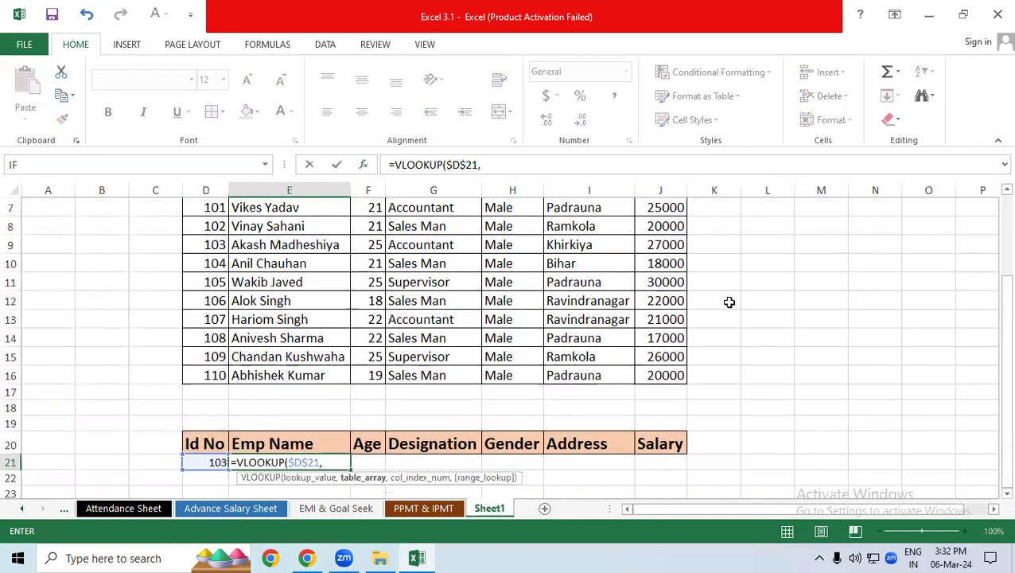
left_click_drag(992, 347, 994, 326)
mouse_move(195, 222)
left_mouse_down()
mouse_move(321, 321)
mouse_move(657, 413)
left_mouse_up()
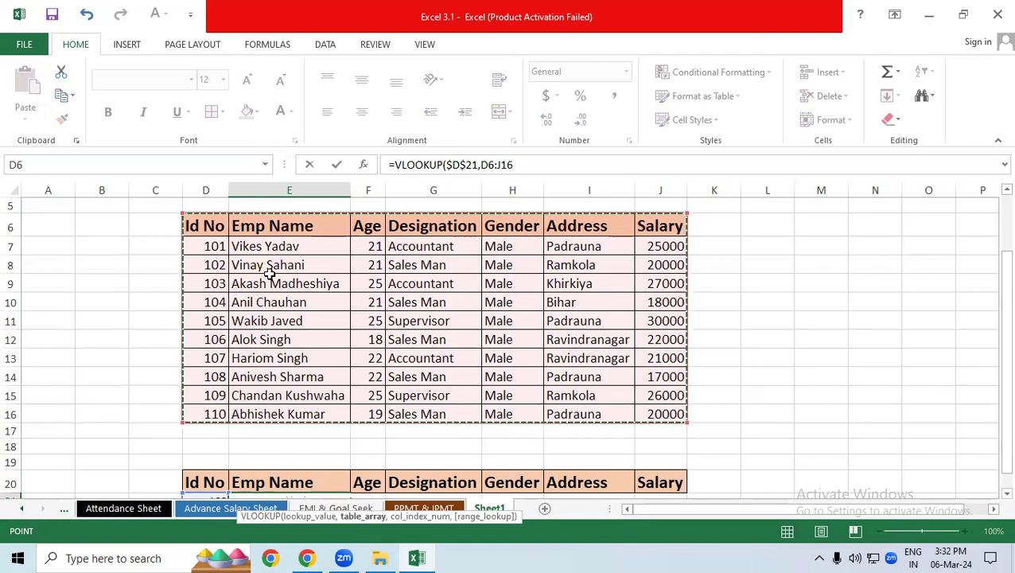
mouse_move(211, 226)
left_mouse_down()
mouse_move(462, 366)
mouse_move(644, 415)
left_mouse_up()
left_click_drag(1002, 407, 993, 475)
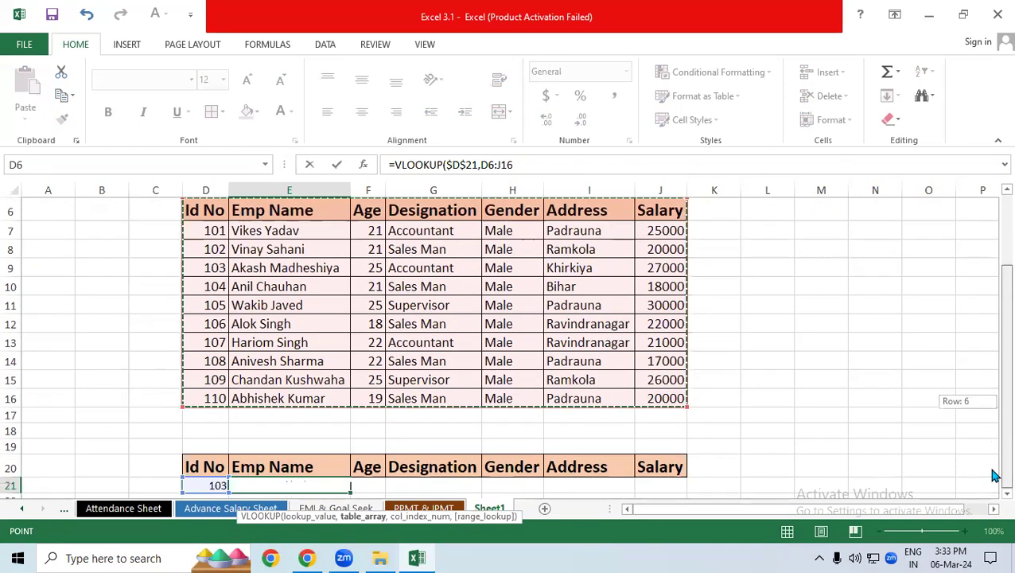
scroll(990, 485, "down", 1)
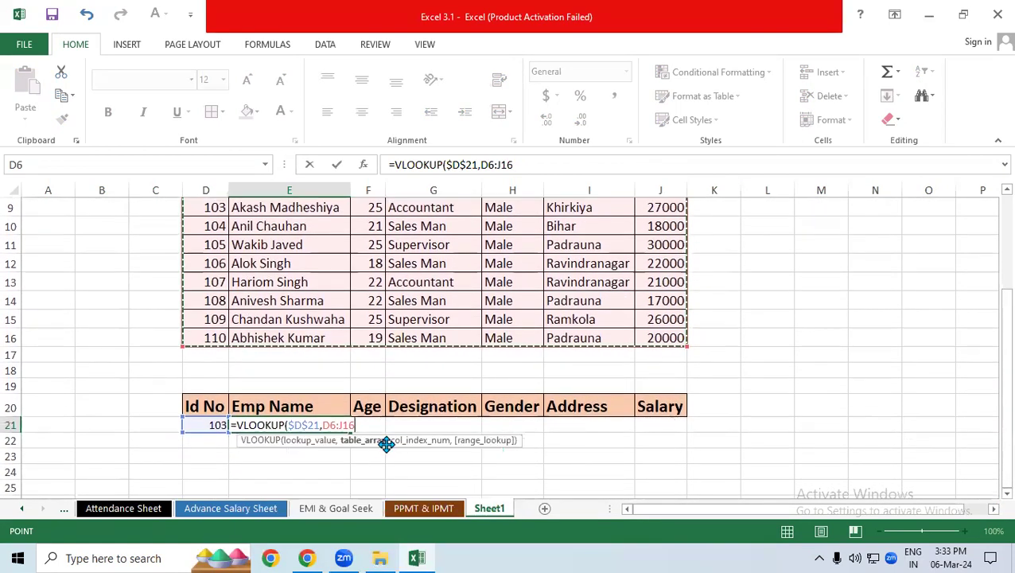
left_click_drag(994, 430, 992, 318)
left_click_drag(209, 272, 673, 469)
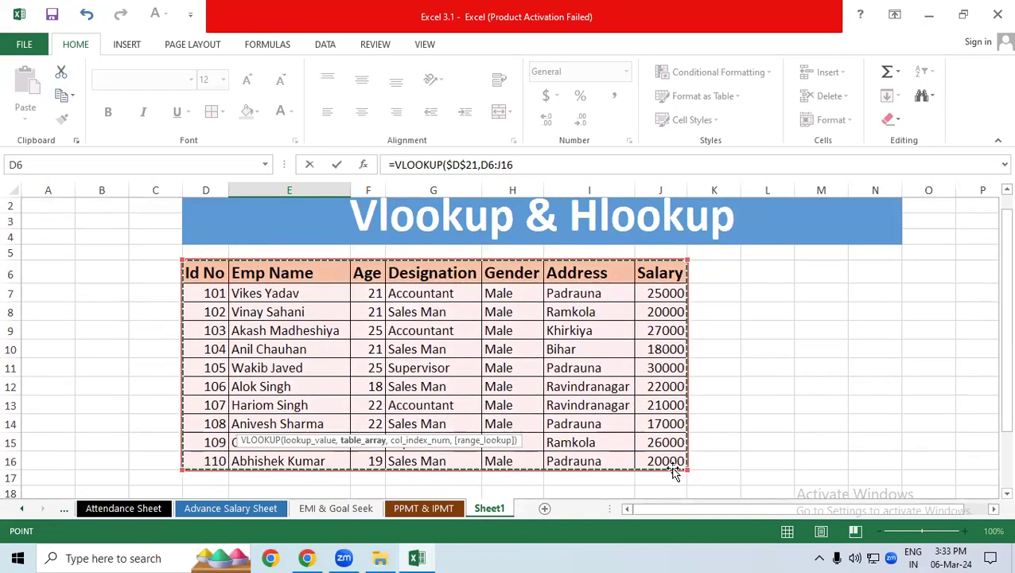
left_click(1005, 493)
Cancel the unfinished VLOOKUP and note the table's first cell, D6, in N7.
key("Escape")
scroll(273, 469, "up", 1)
scroll(254, 397, "down", 1)
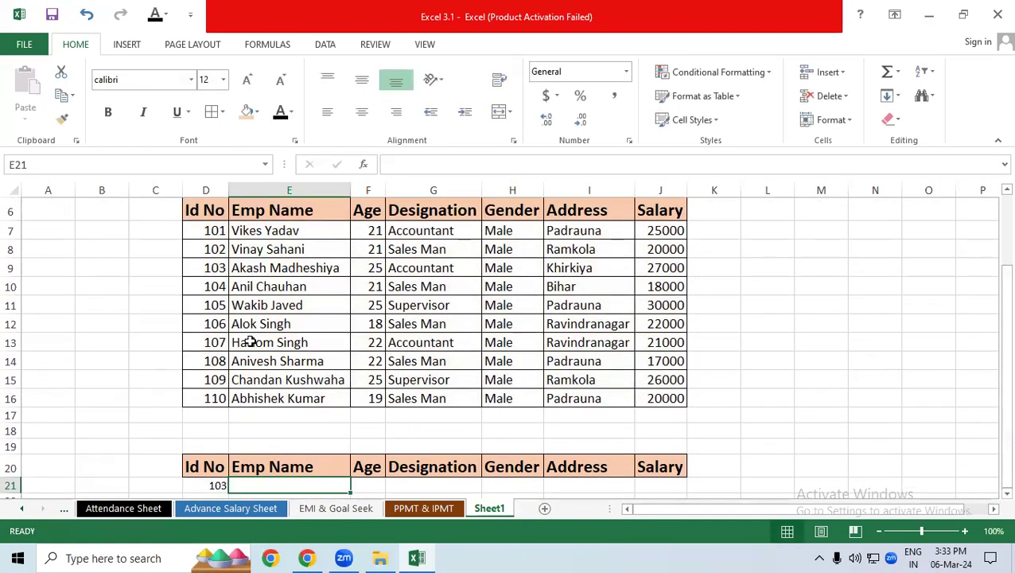
left_click(204, 212)
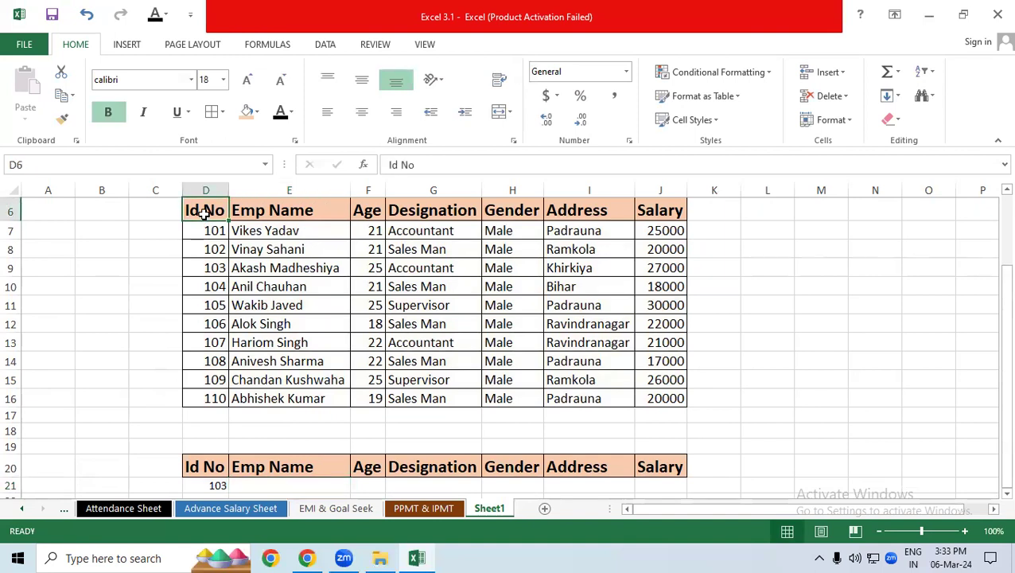
left_click_drag(1004, 342, 1004, 294)
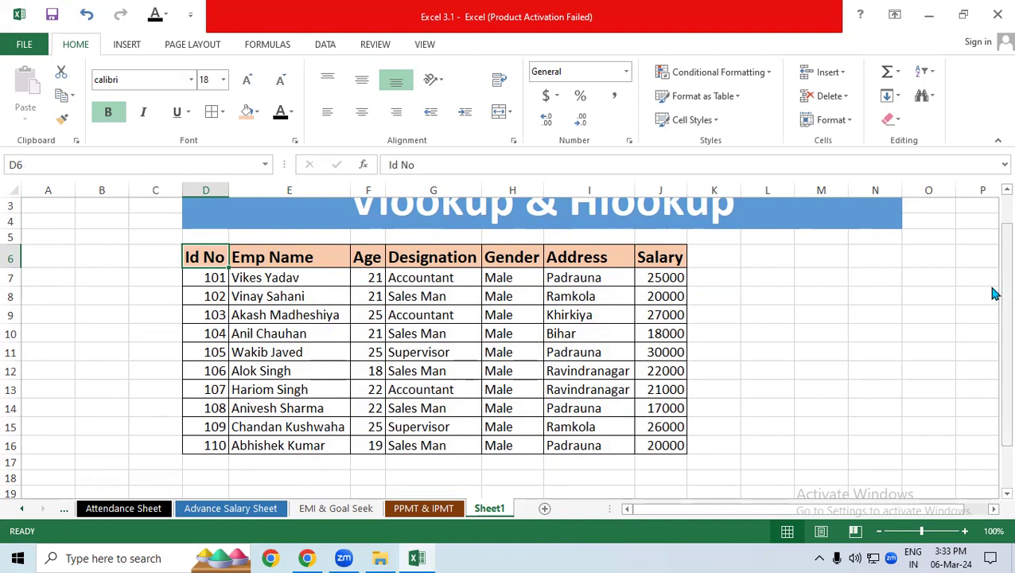
left_click(888, 275)
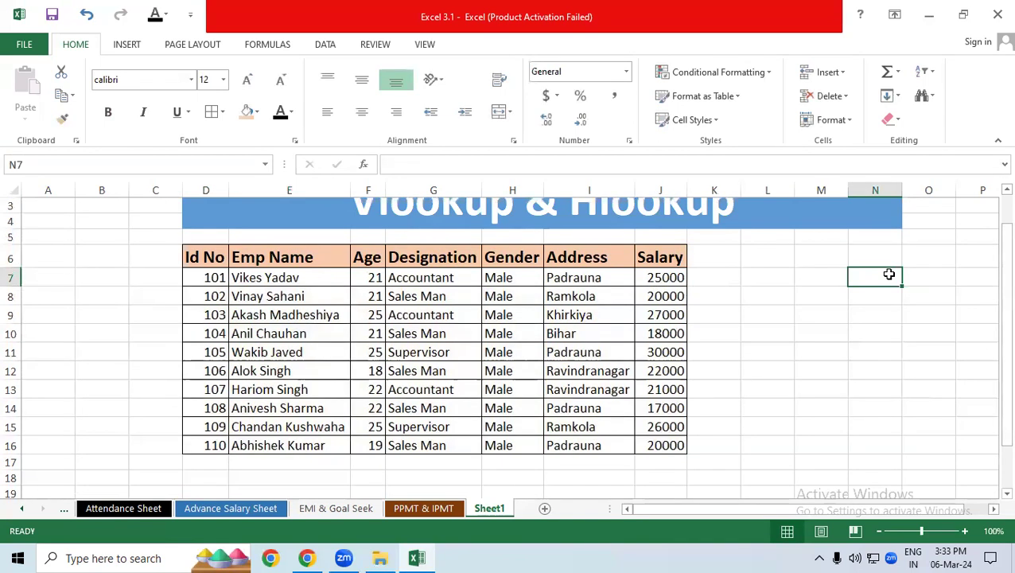
type("D^")
key("BackSpace")
type("6")
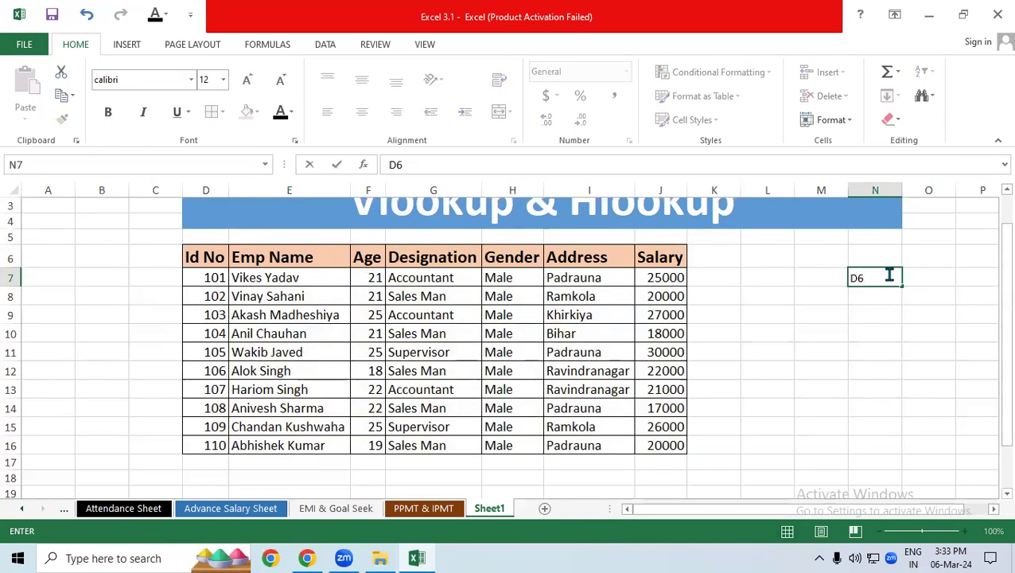
key("Return")
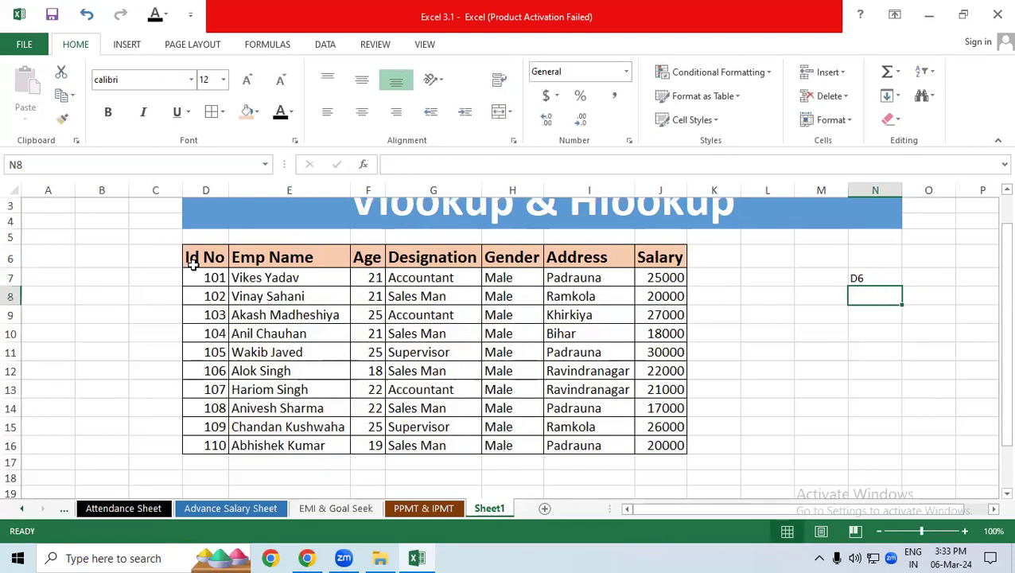
Type J16, the table's bottom-right cell, into O7.
left_click(193, 263)
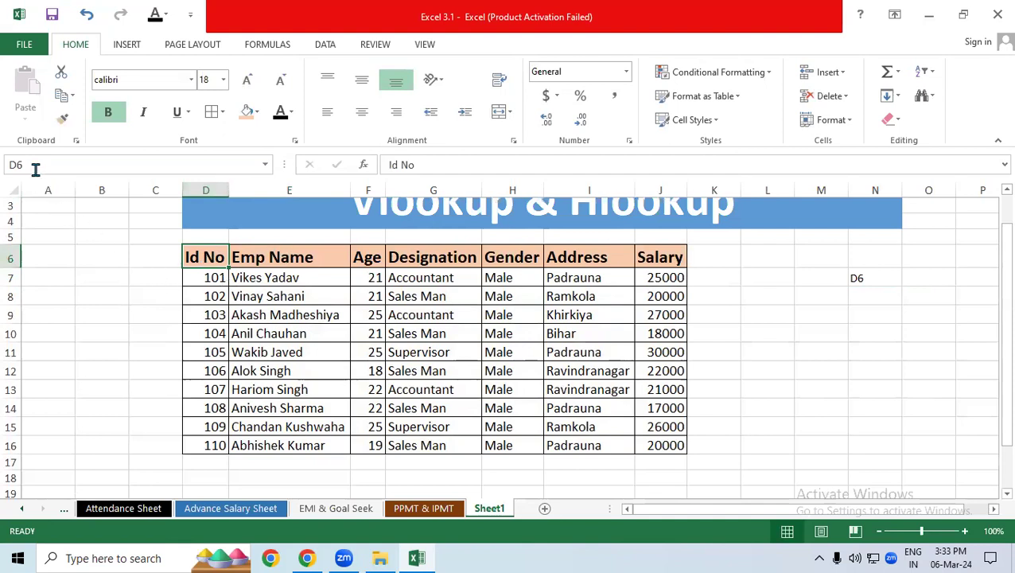
left_click(672, 445)
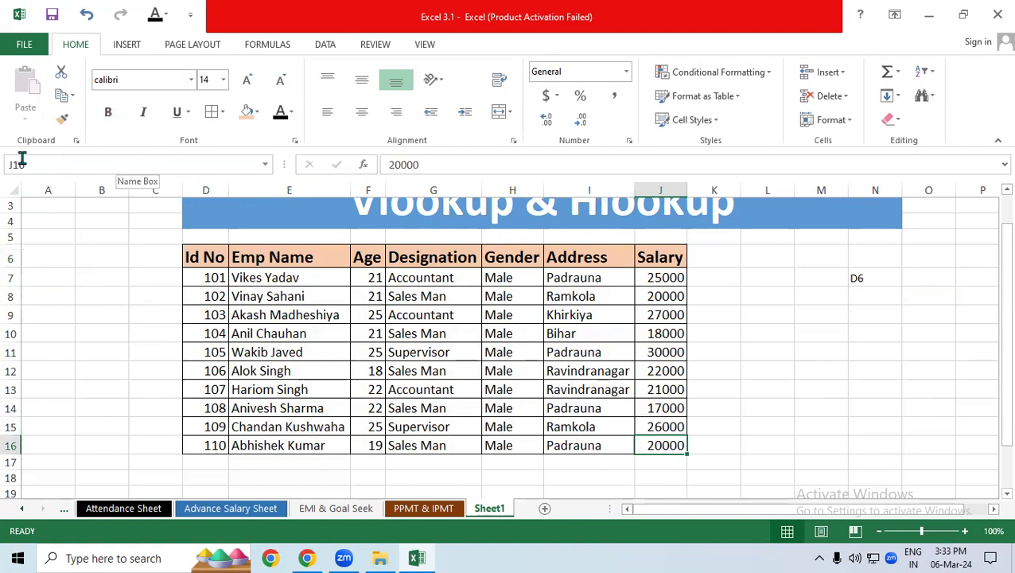
left_click(934, 285)
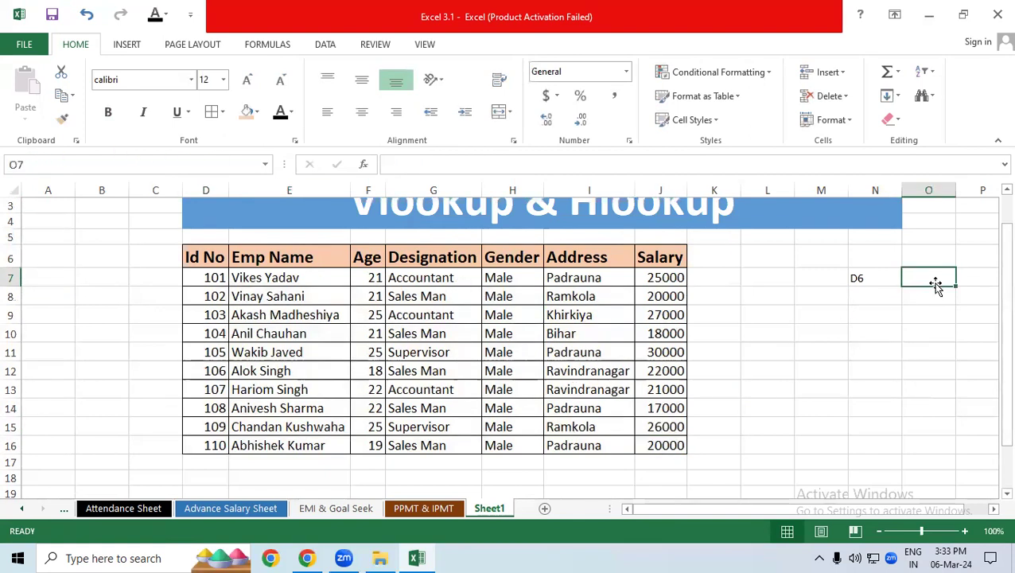
type("j")
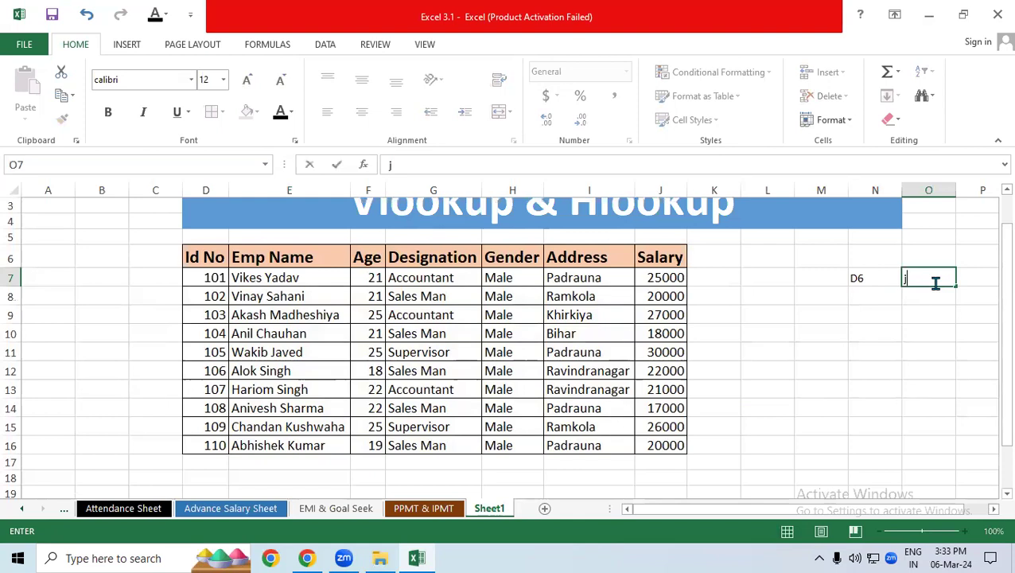
type("1")
key("BackSpace")
key("BackSpace")
type("J16")
key("Return")
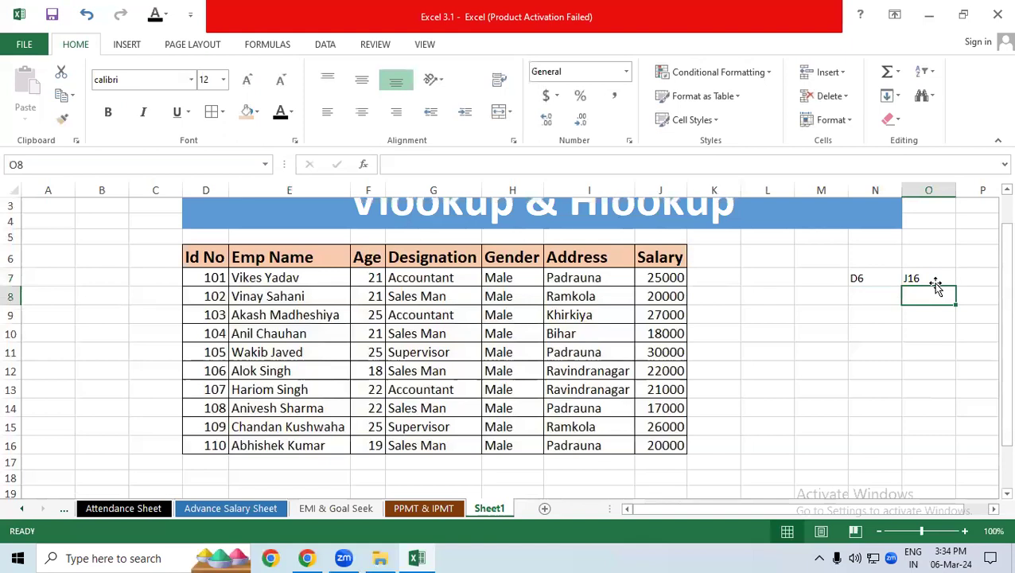
Recheck the corner cells D6 and J16, then select the notes in N7:O7.
scroll(875, 306, "up", 1)
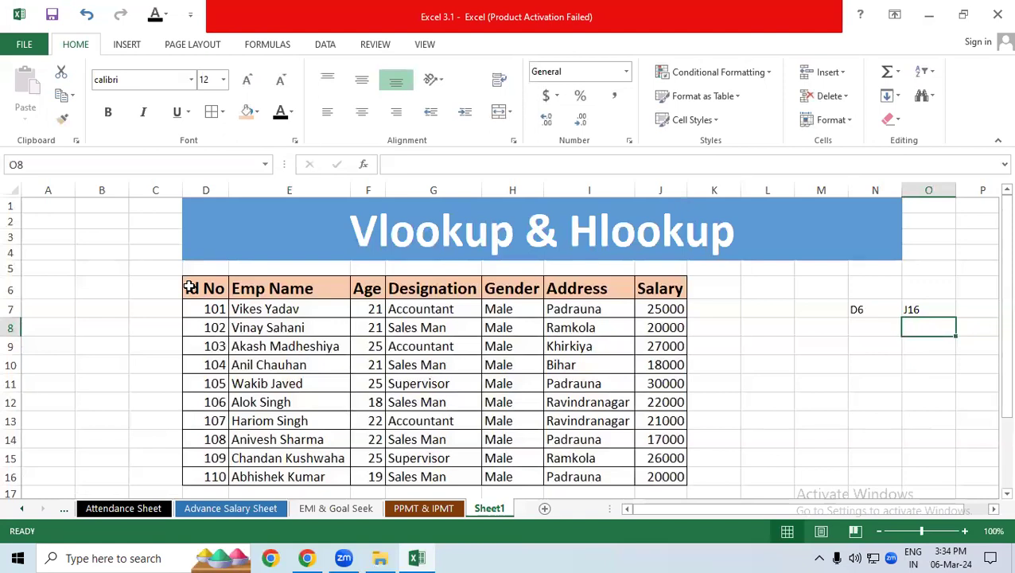
left_click(190, 288)
left_click(663, 475)
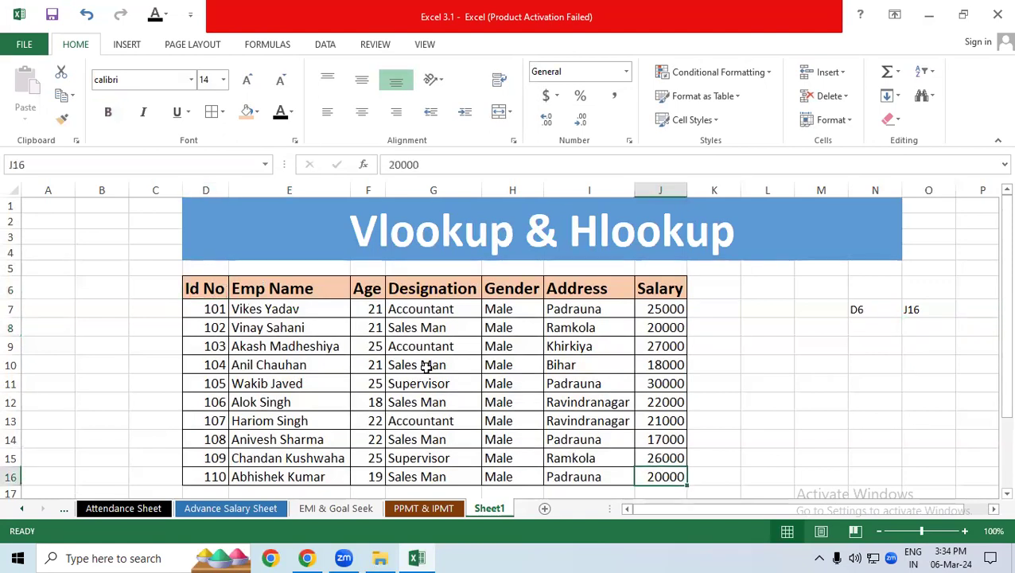
left_click(895, 309)
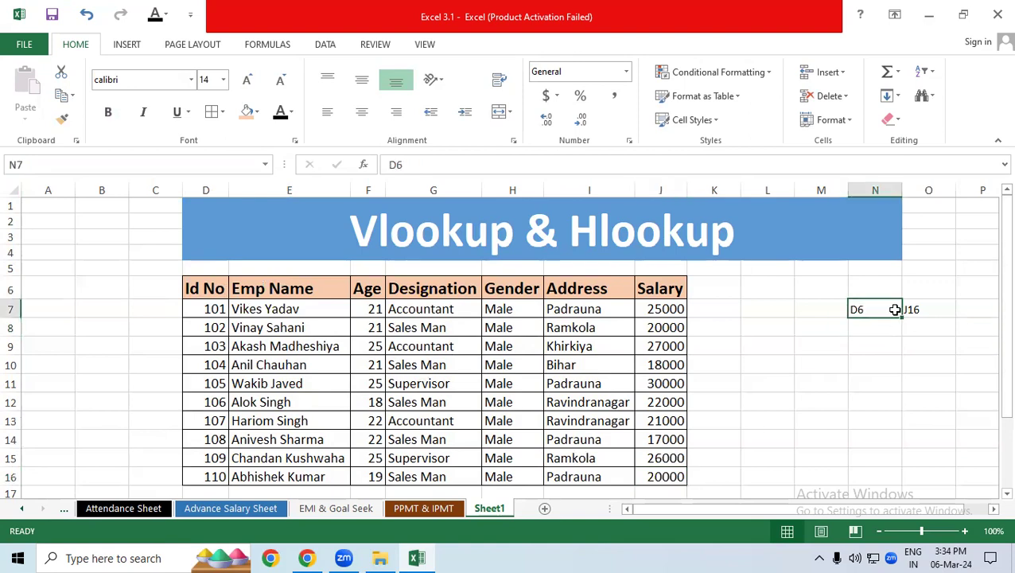
left_click_drag(895, 309, 906, 310)
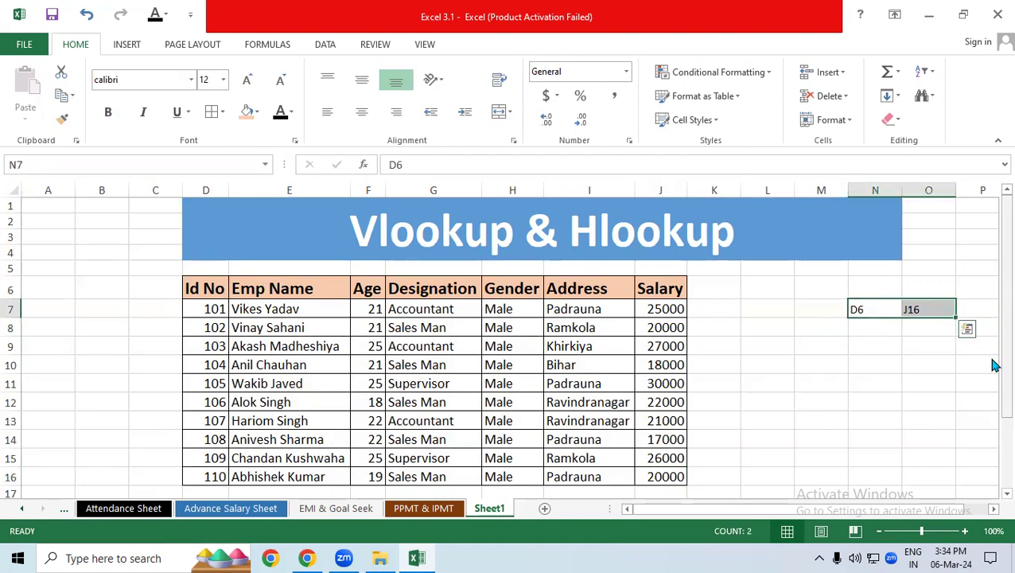
left_click_drag(1005, 376, 1004, 450)
scroll(992, 497, "down", 2)
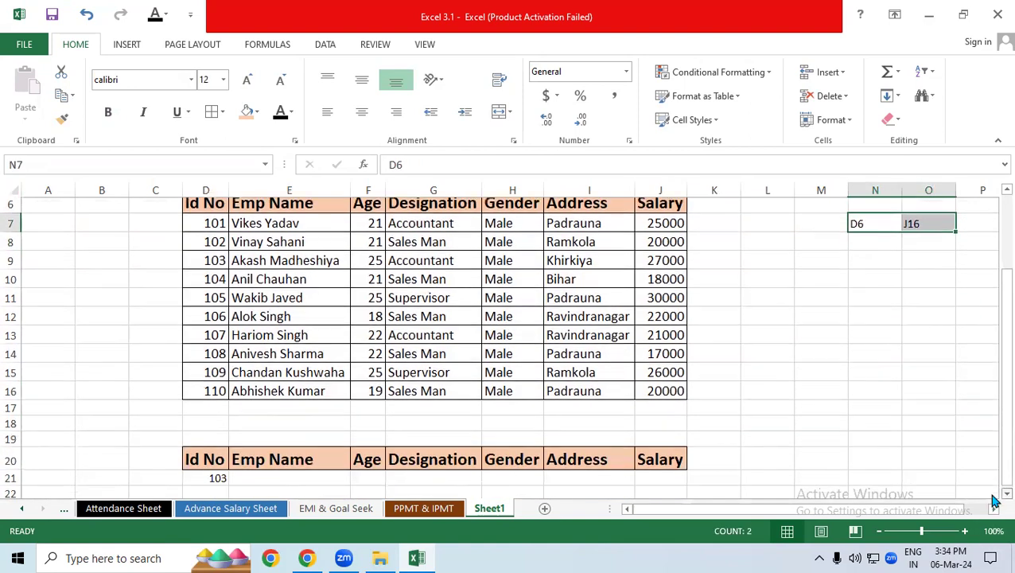
scroll(992, 499, "down", 1)
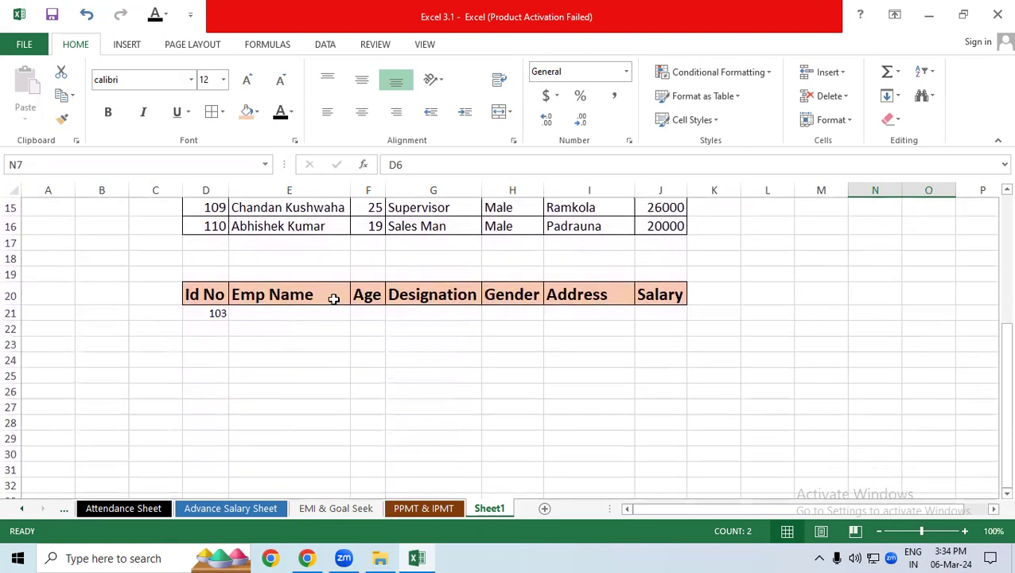
Retype =VLOOKUP in E21 using $D$21 as the locked lookup value, followed by a comma.
left_click(263, 312)
type("=")
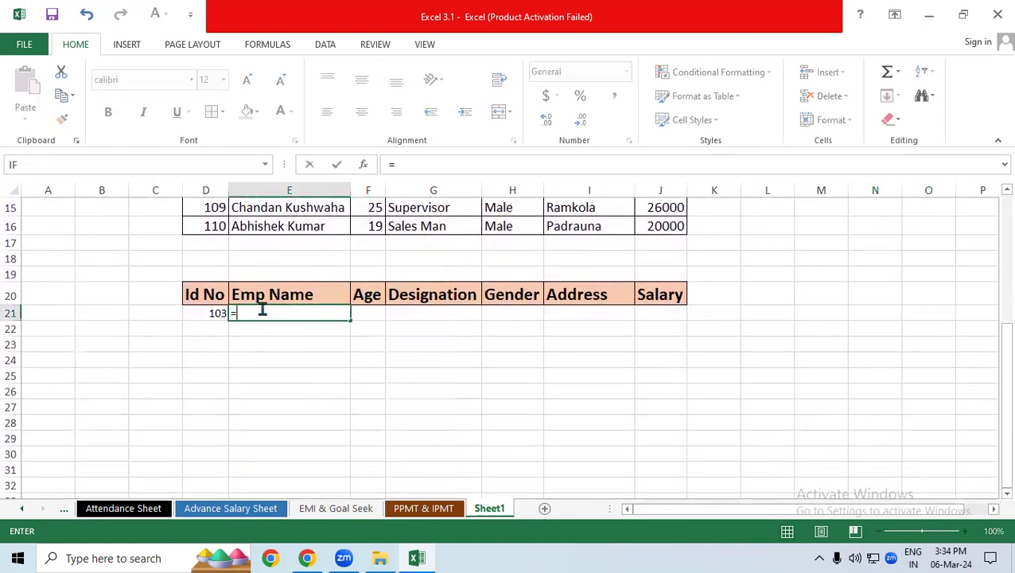
type("vl")
key("Tab")
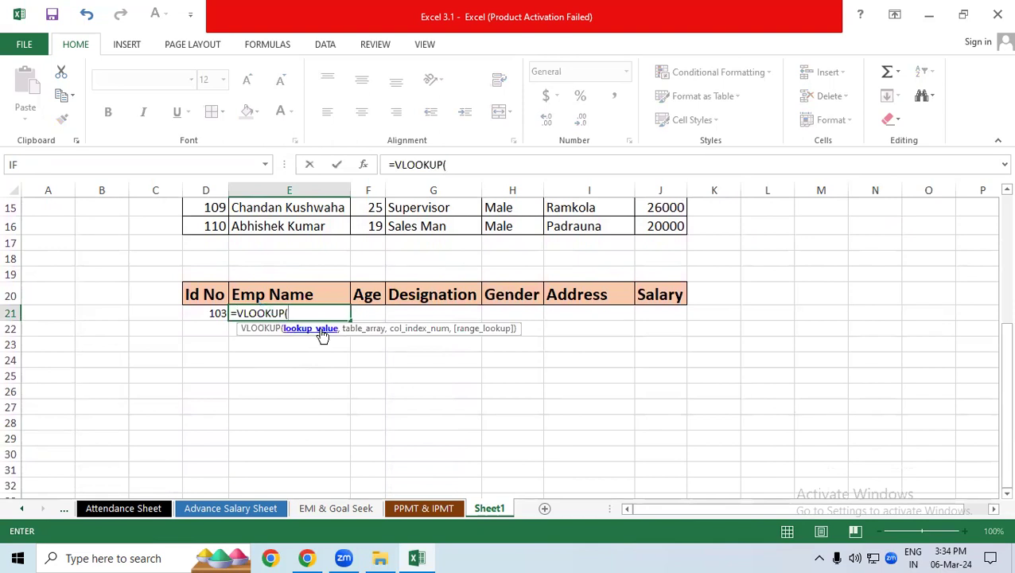
left_click(213, 312)
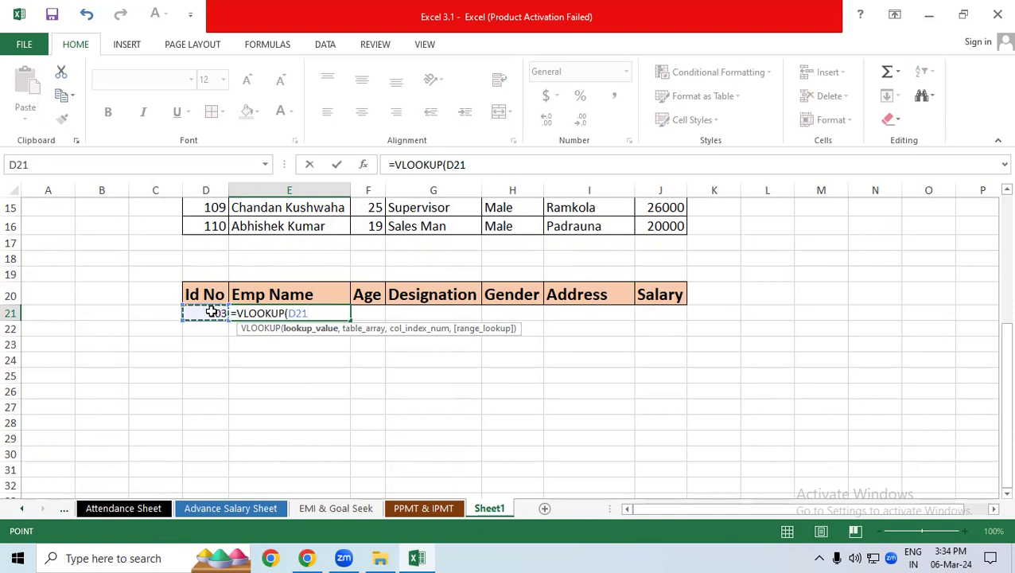
key("F4")
type("$D$21,")
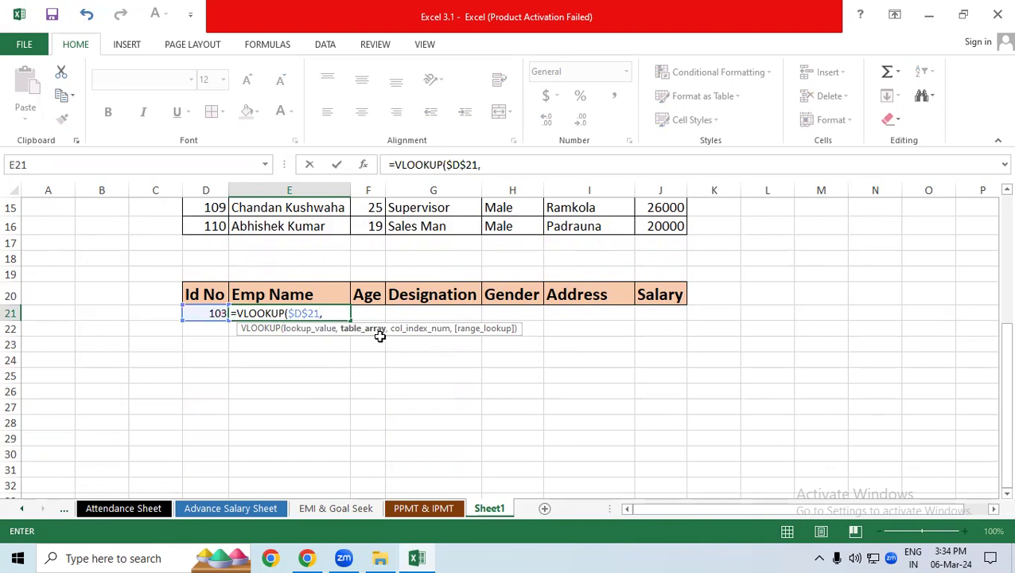
scroll(380, 335, "down", 1)
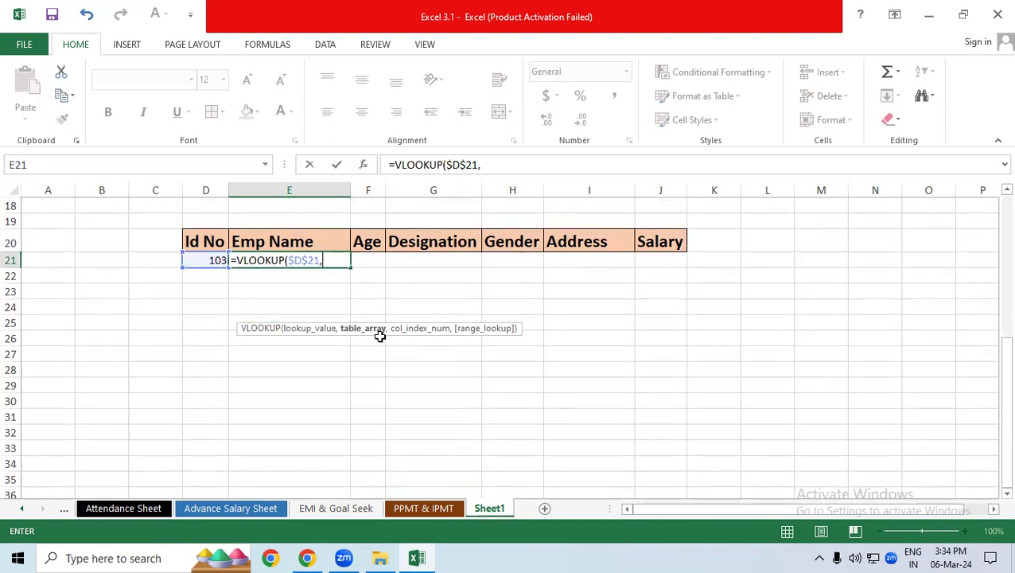
left_click_drag(994, 454, 993, 379)
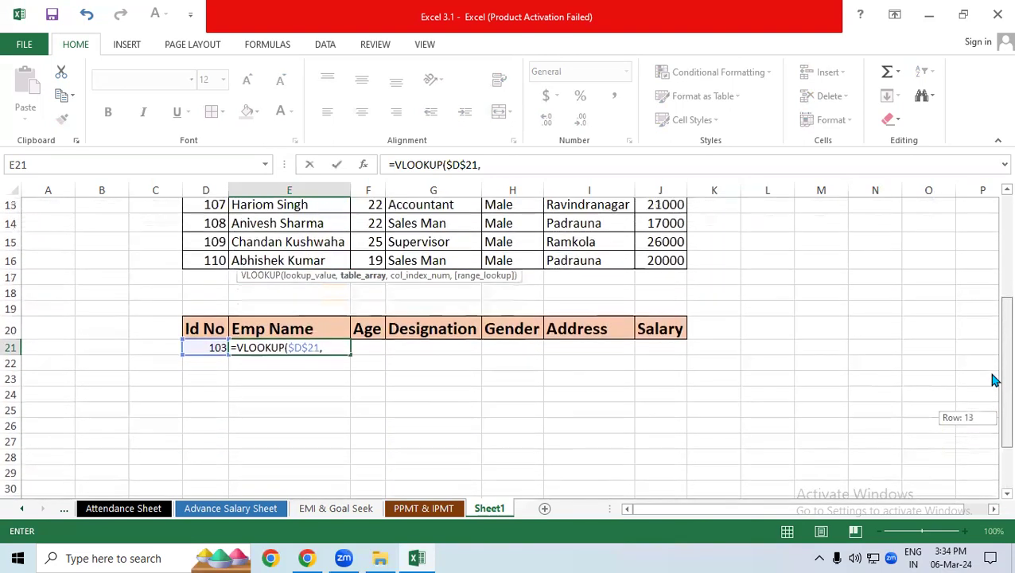
left_click_drag(993, 379, 992, 324)
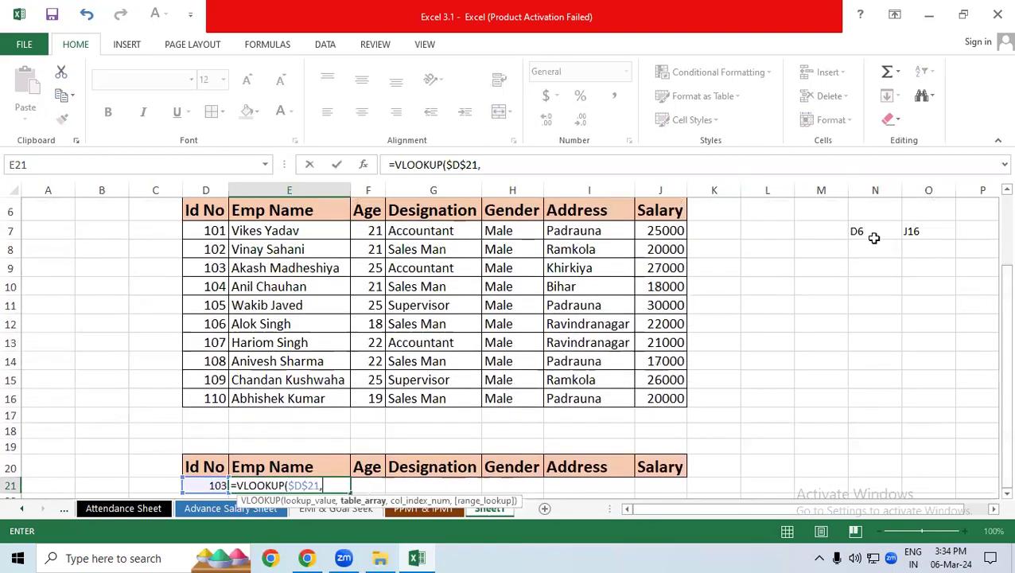
left_click_drag(1005, 477, 992, 516)
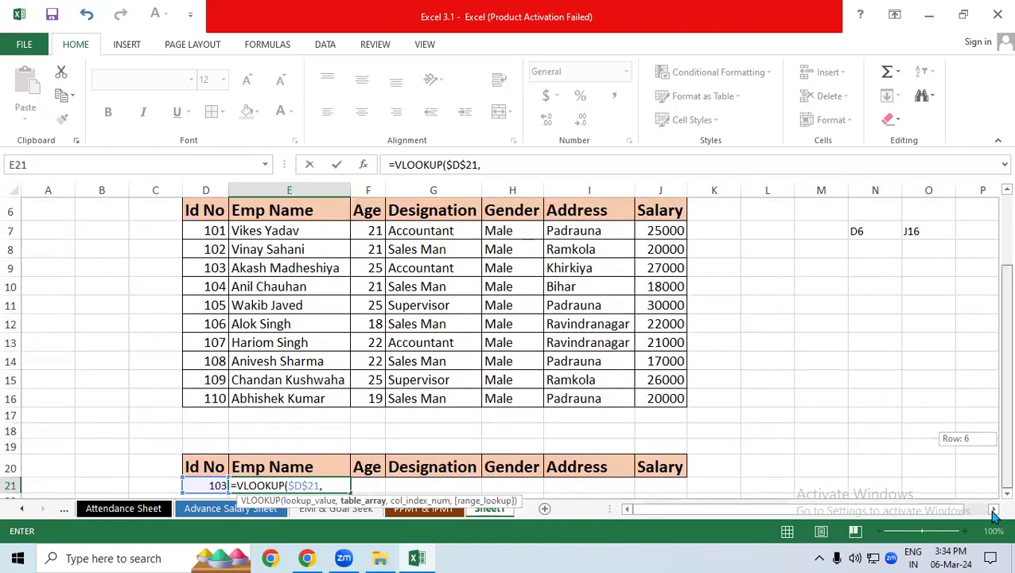
scroll(819, 441, "down", 2)
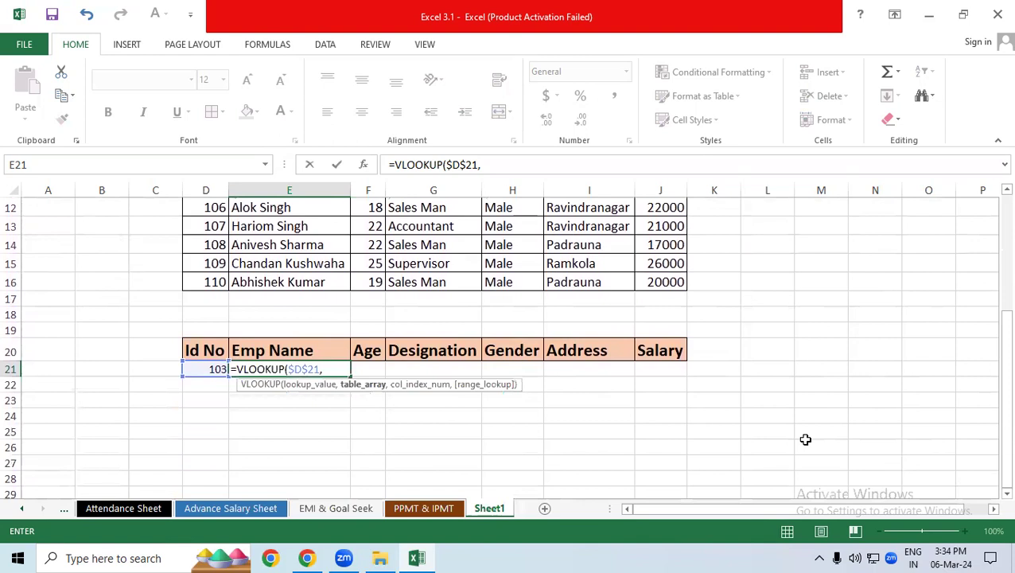
Enter the table range D6 to J16 as the formula's lookup range.
type("D")
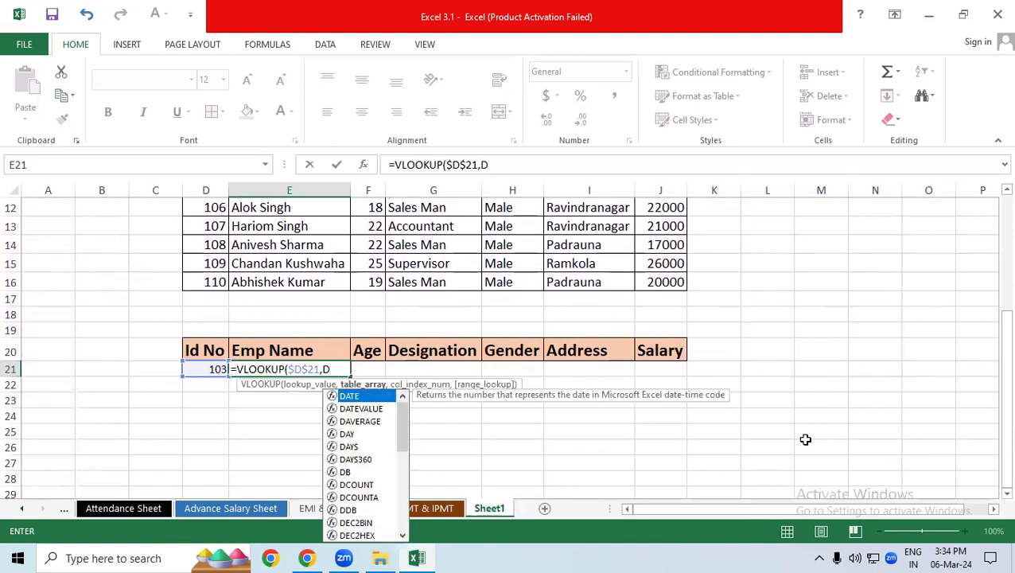
type("6:")
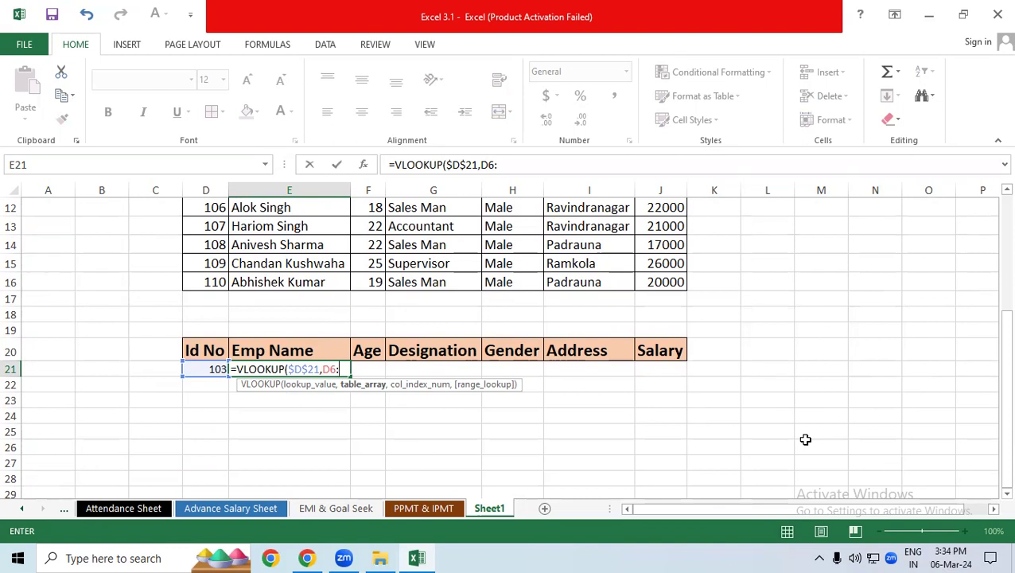
type("J16")
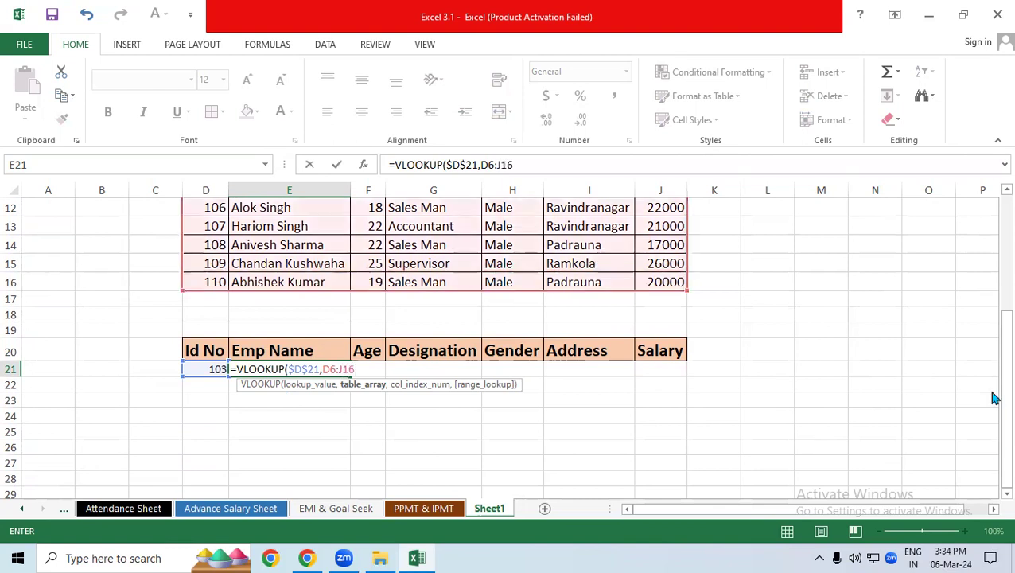
left_click_drag(994, 306, 993, 241)
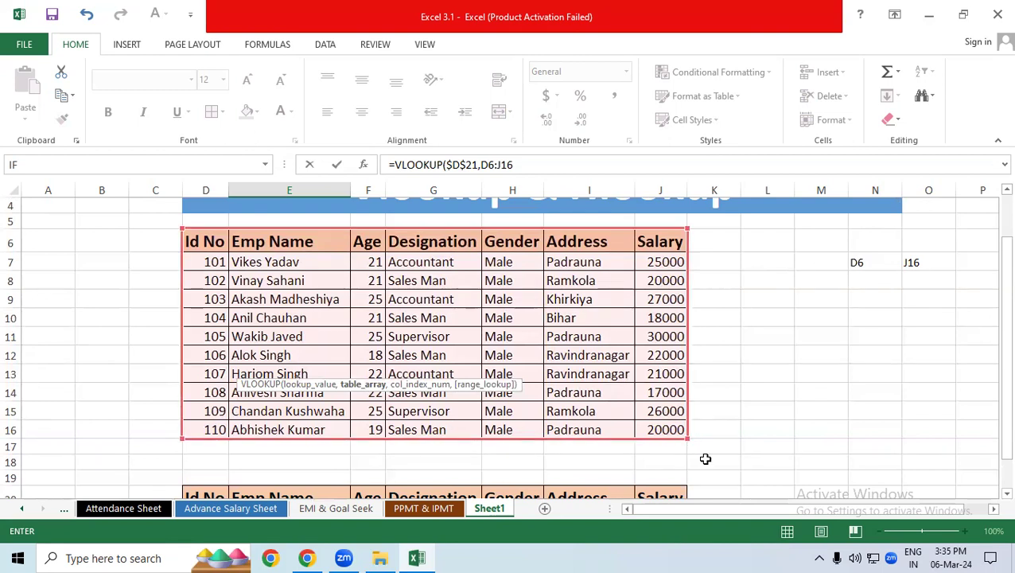
scroll(993, 415, "down", 1)
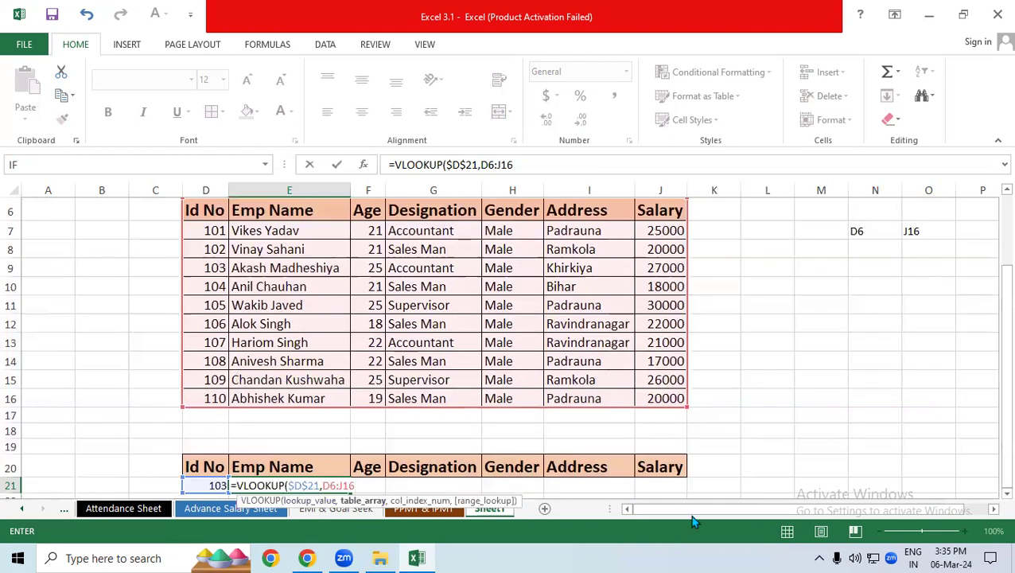
scroll(992, 497, "down", 1)
scroll(993, 497, "down", 1)
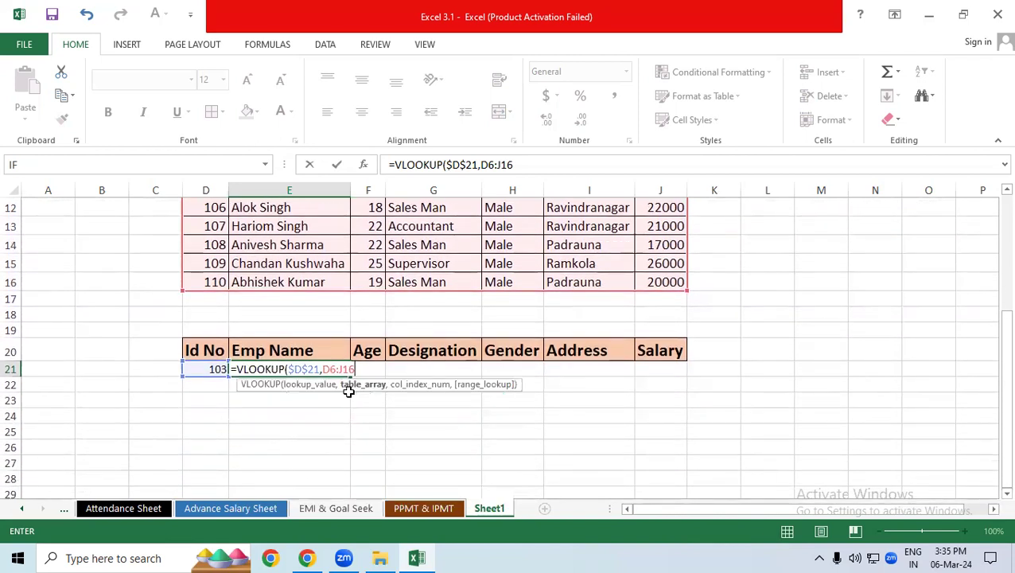
Make the range absolute as $D$6:$J$16 and add a comma after it.
left_click_drag(355, 369, 327, 369)
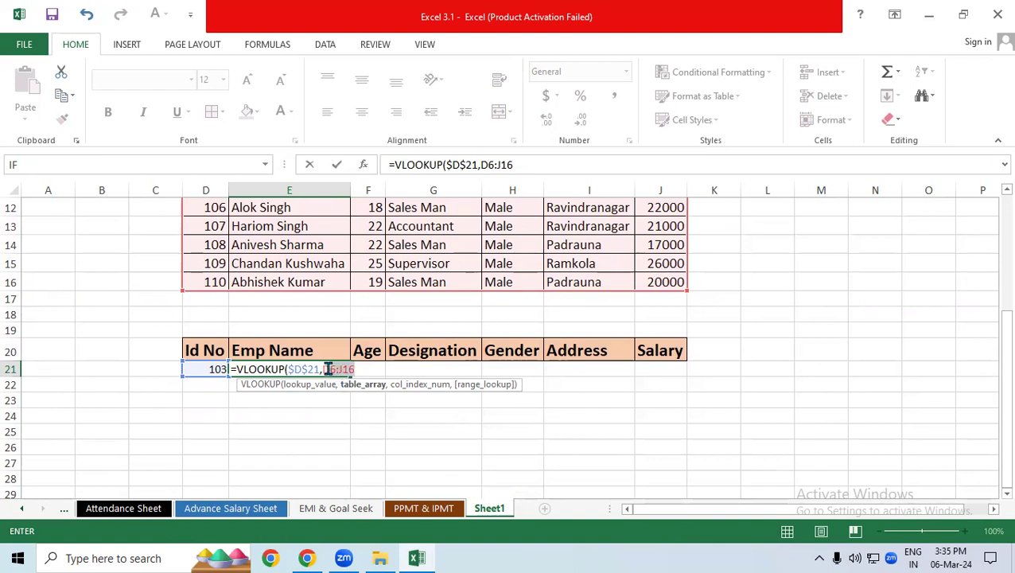
key("F2")
key("F4")
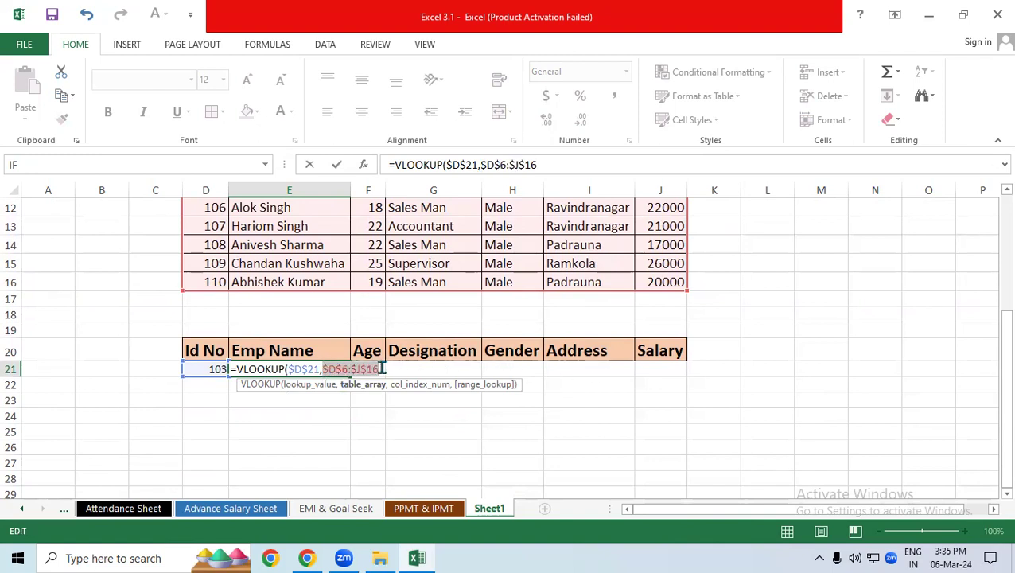
left_click(382, 369)
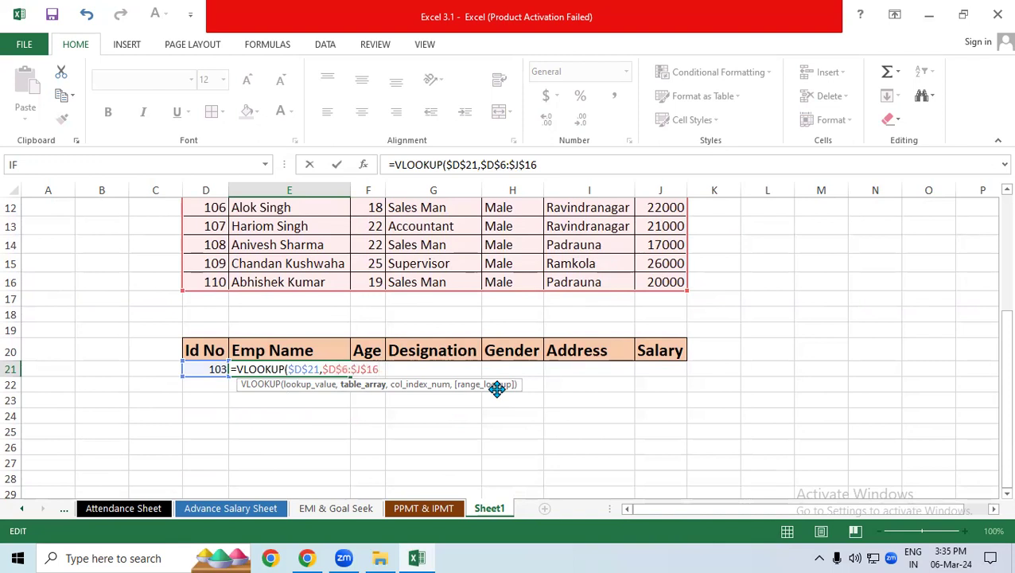
type(",")
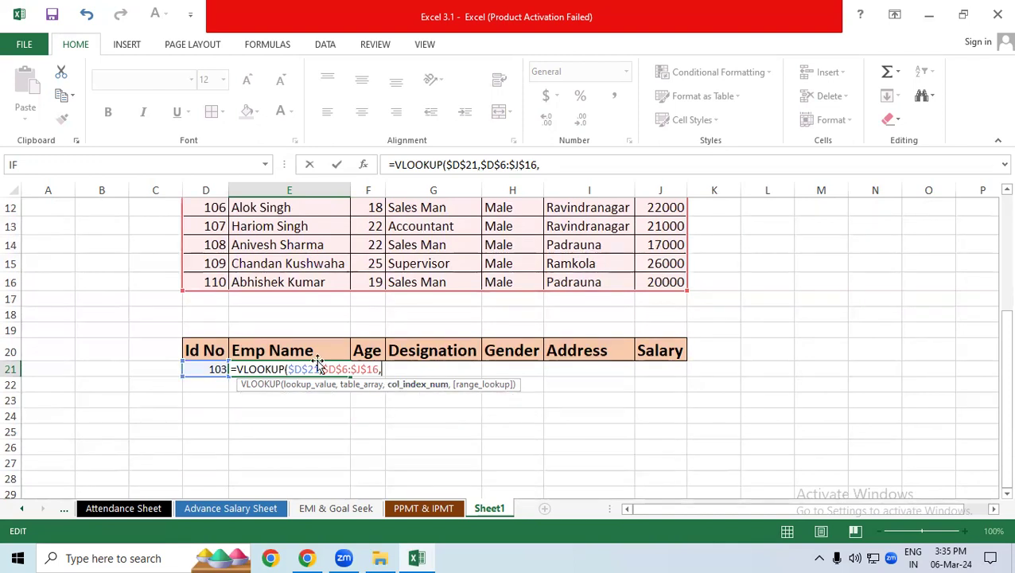
Add COLUMNS(G25:H25 as the column index; an accidental Alt+F11 then opens the VBA editor.
left_click_drag(992, 333, 994, 268)
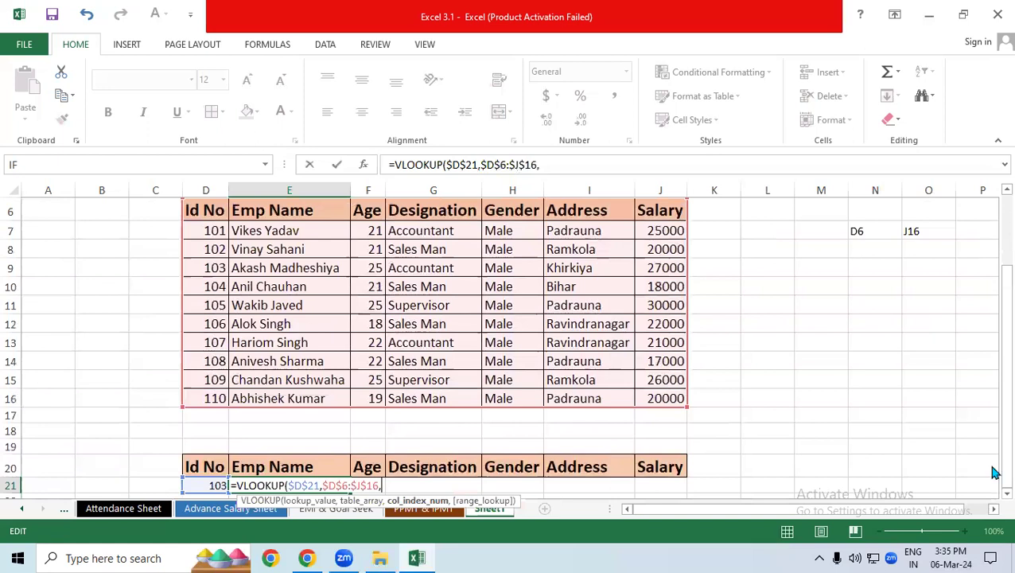
scroll(992, 500, "down", 1)
scroll(875, 461, "down", 1)
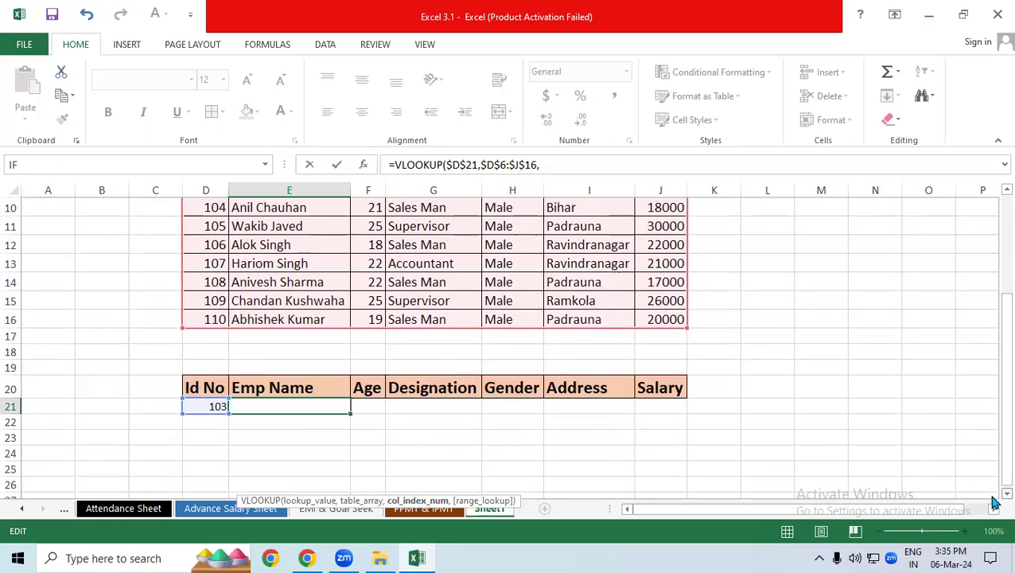
scroll(745, 416, "down", 1)
type("columns")
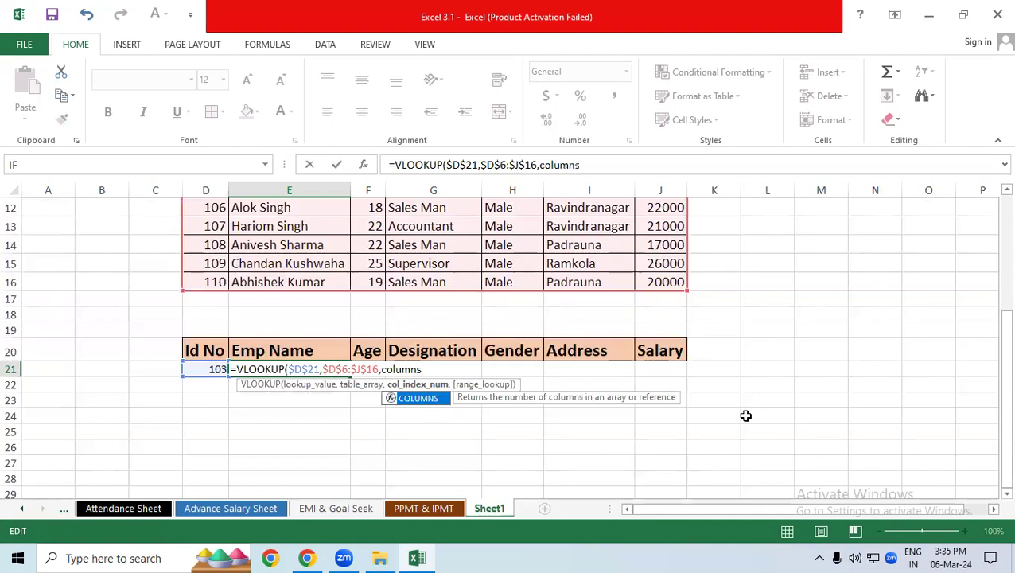
key("BackSpace")
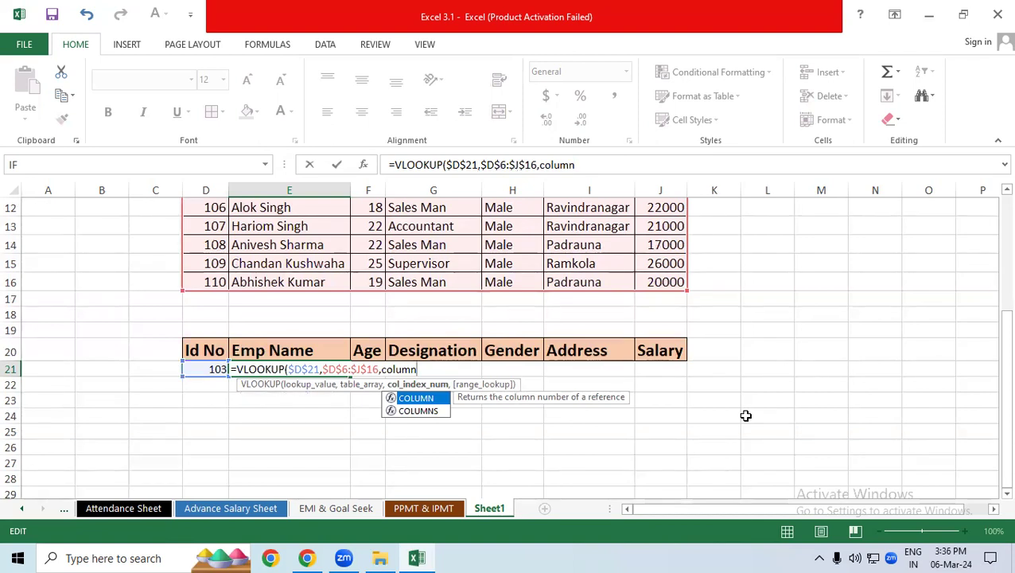
left_click(410, 412)
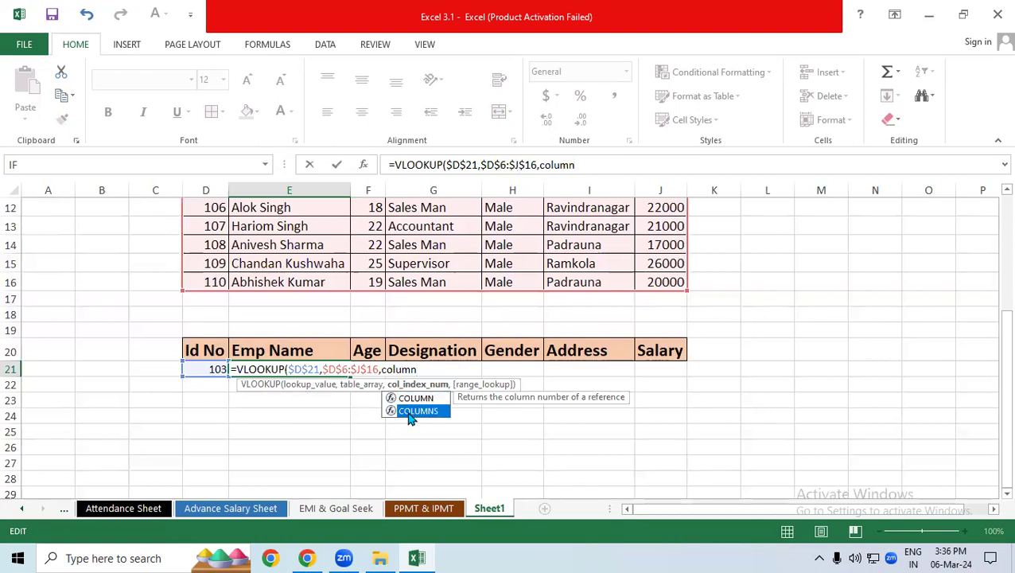
double_click(409, 412)
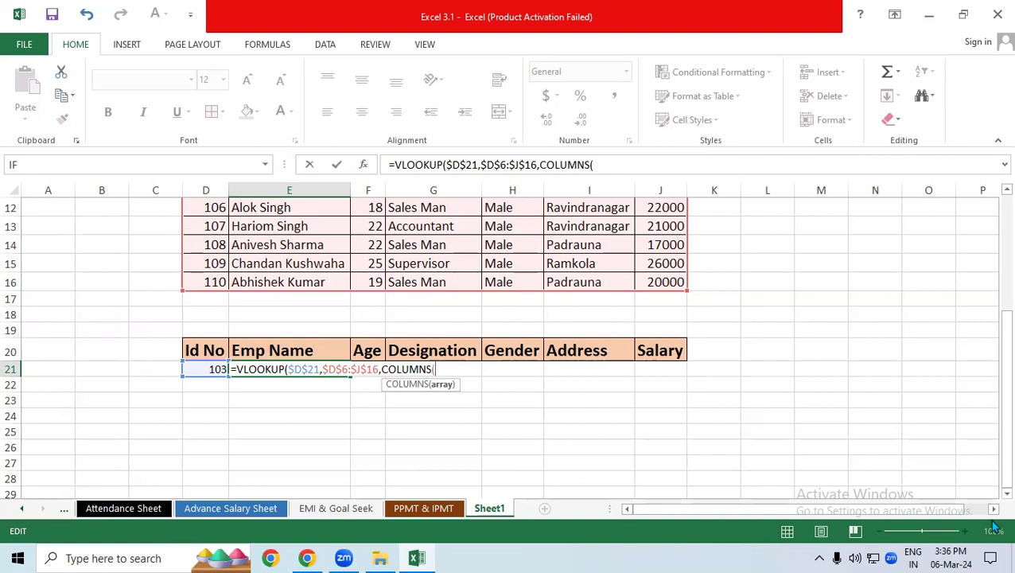
left_click_drag(422, 430, 504, 432)
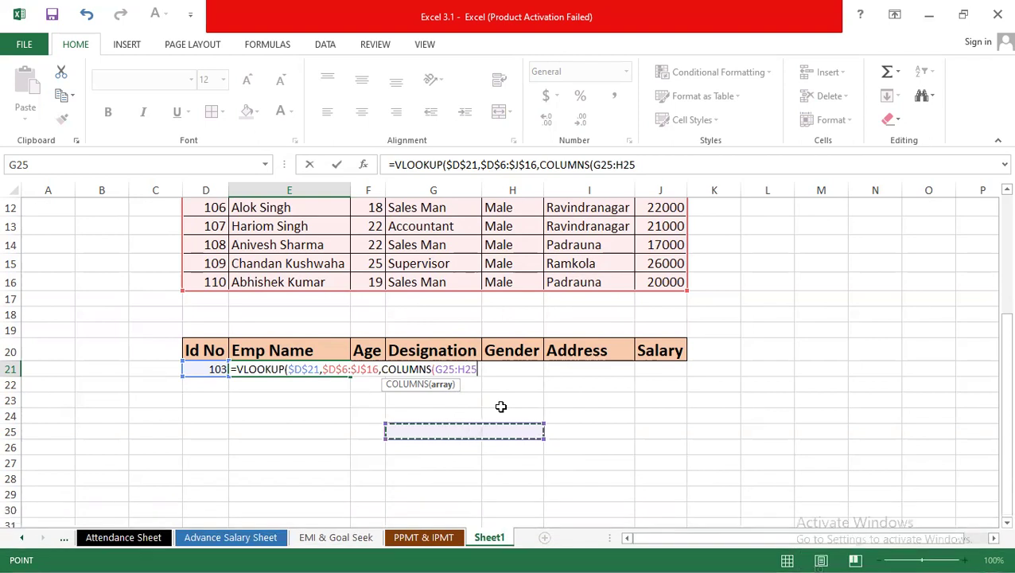
key("alt+F11")
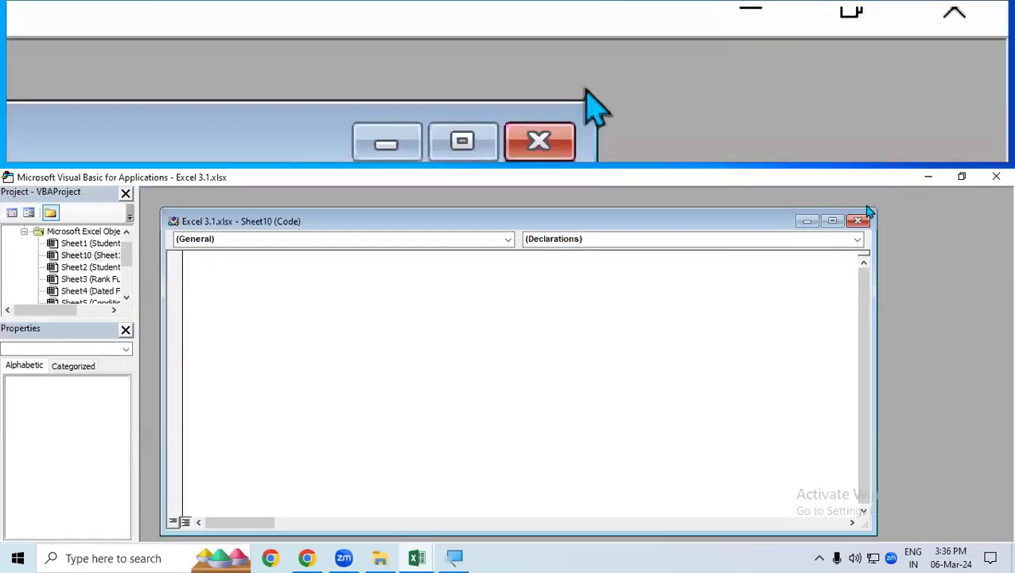
Switch from the VBA editor back to the Excel workbook window showing row 21.
left_click(416, 557)
left_click(367, 498)
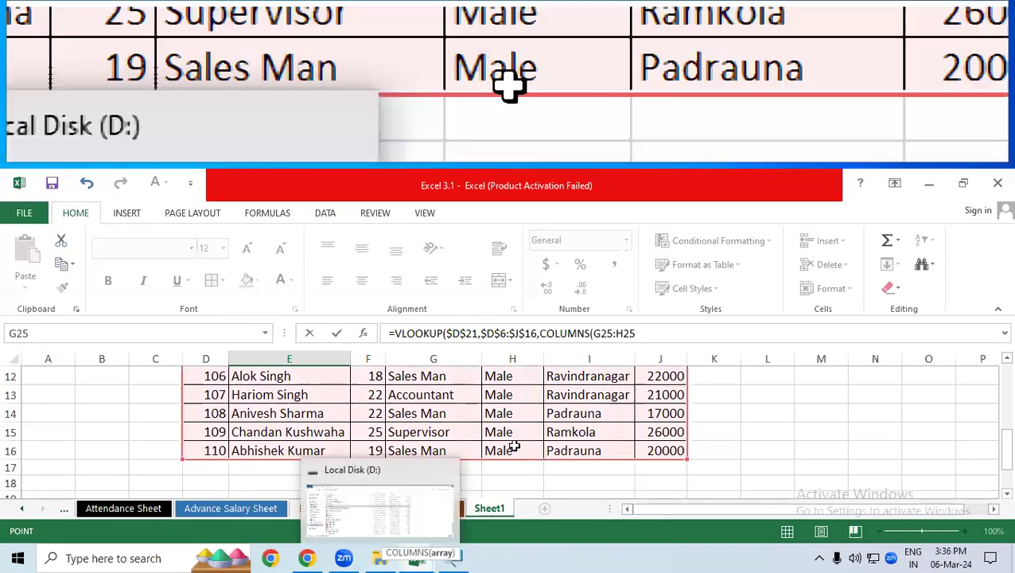
scroll(501, 478, "up", 1)
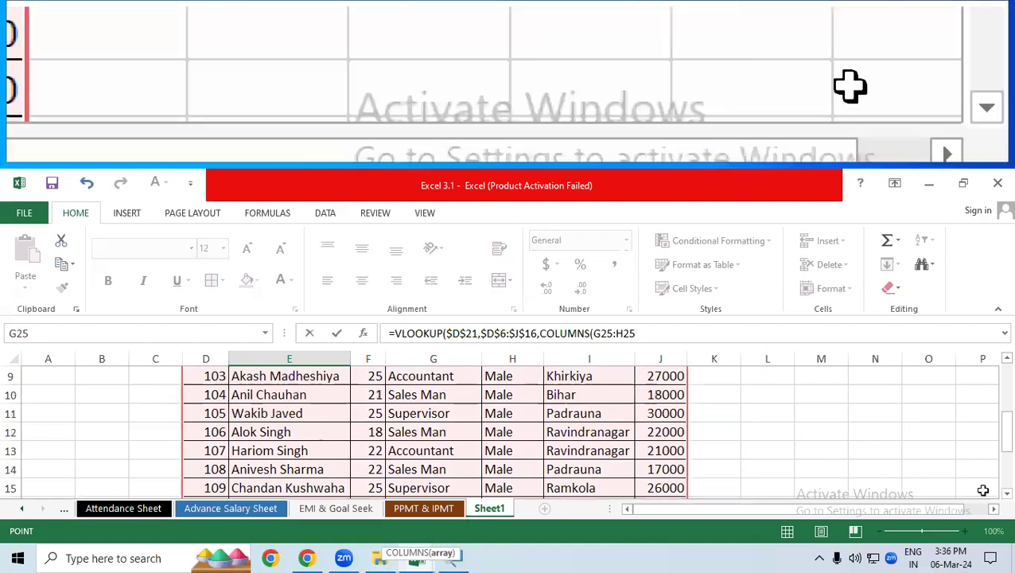
scroll(993, 500, "down", 3)
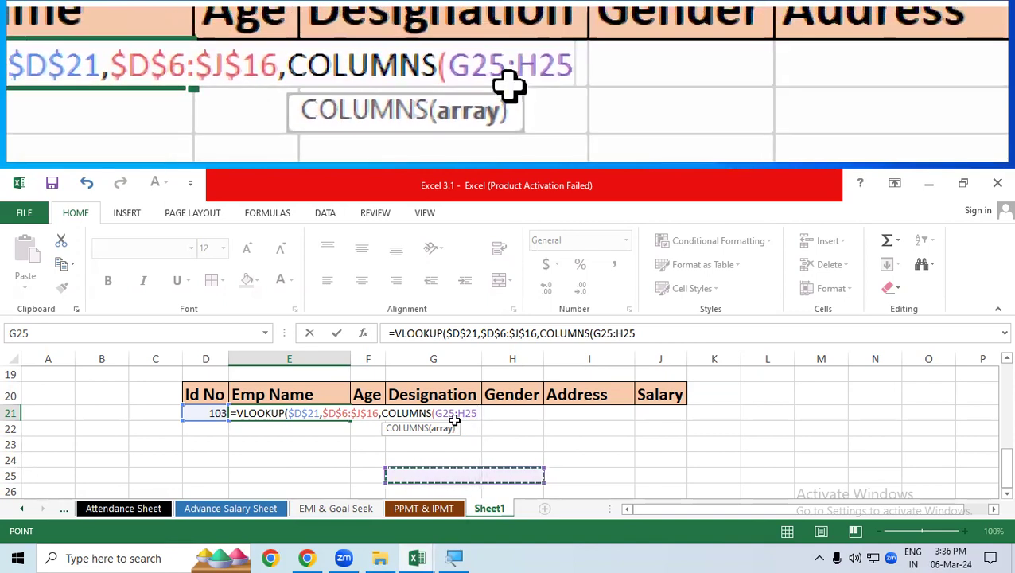
Remove the G25:H25 reference from the COLUMNS argument.
double_click(439, 412)
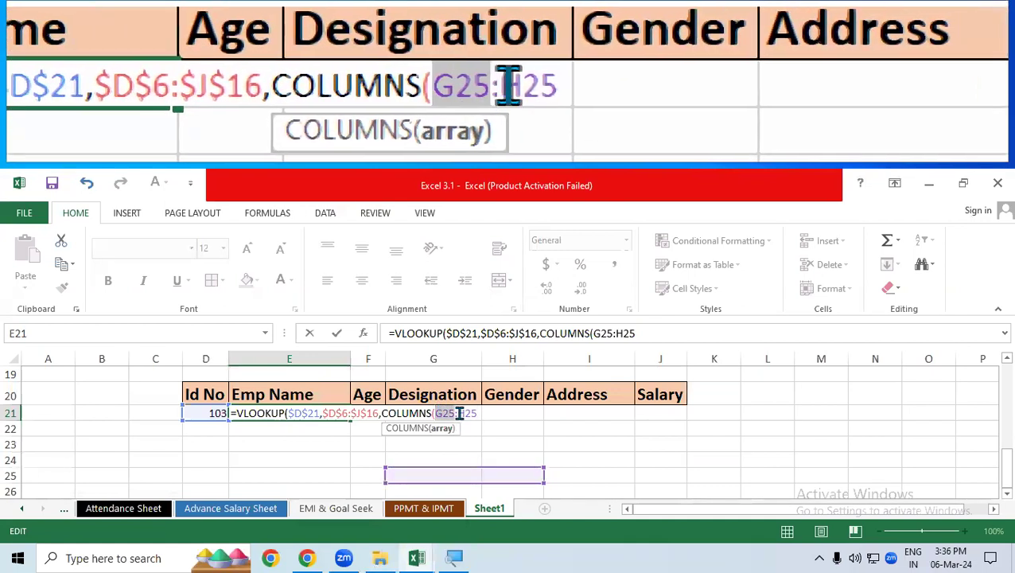
key("F4")
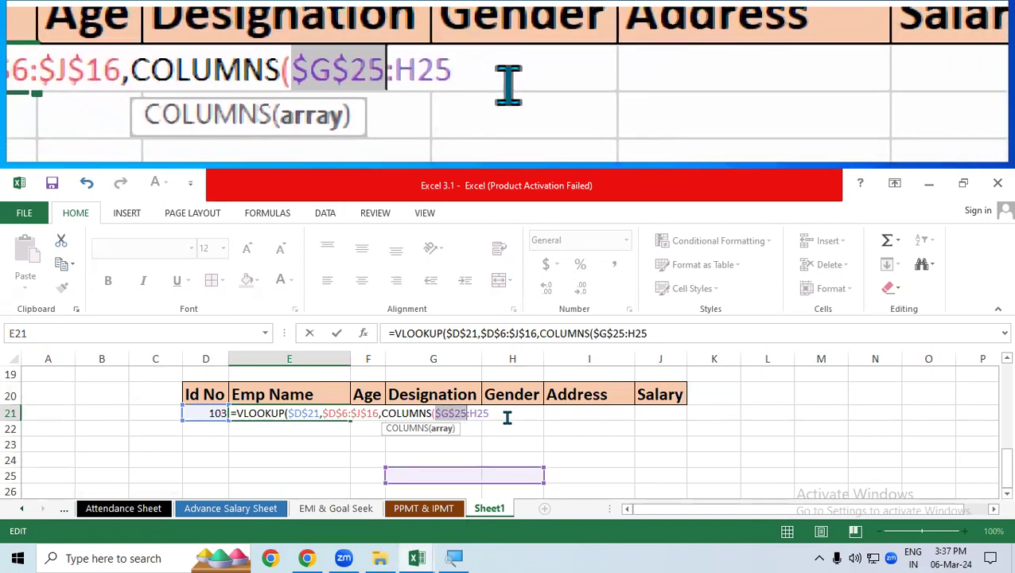
left_click(506, 416)
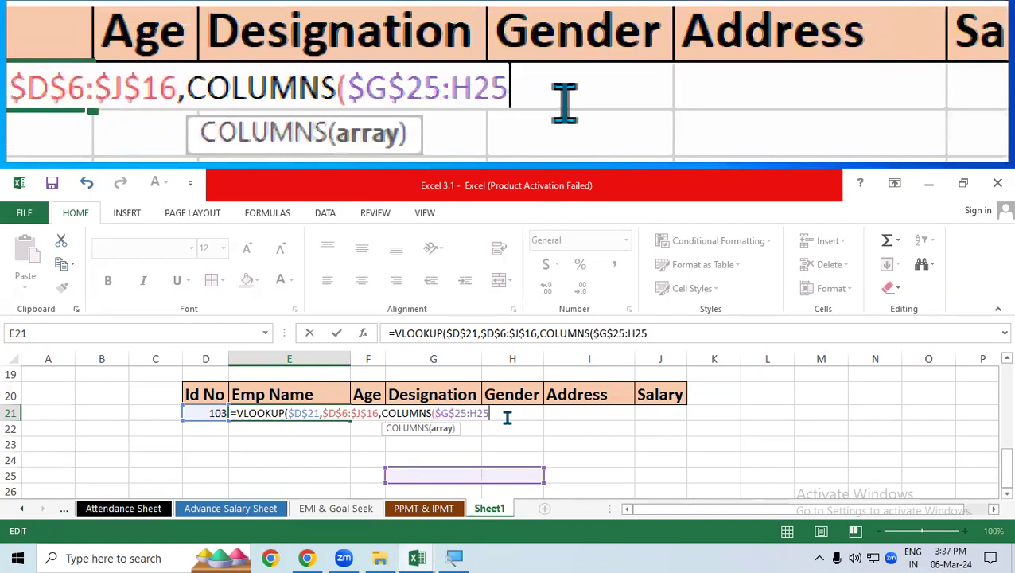
key("BackSpace")
key("BackSpace")
key("BackSpace")
key("BackSpace")
key("BackSpace")
key("BackSpace")
key("BackSpace")
key("BackSpace")
key("BackSpace")
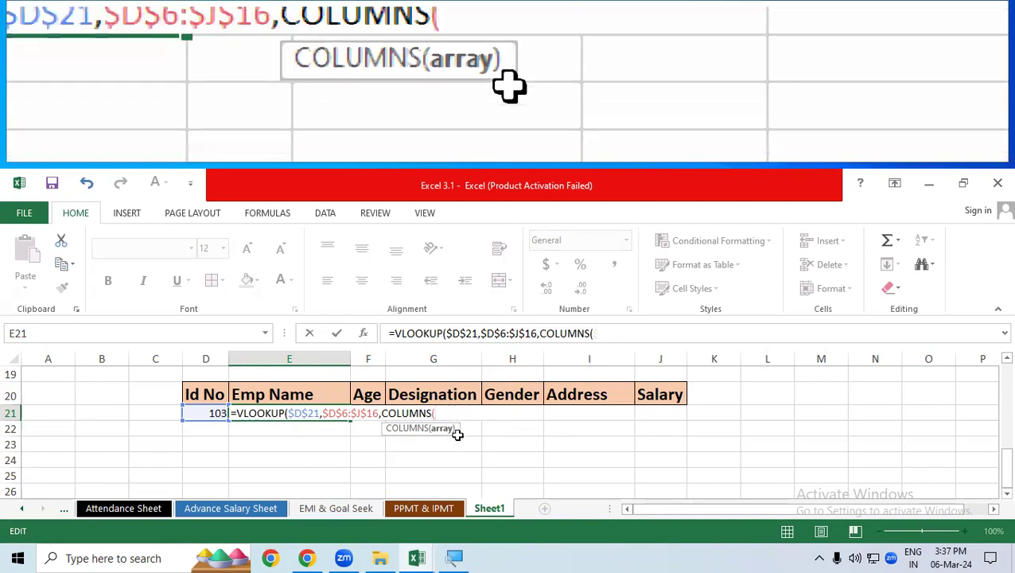
Replace it with G23:H23, anchored only at the start as $G$23:H23.
left_click(475, 446)
left_click_drag(475, 445, 513, 446)
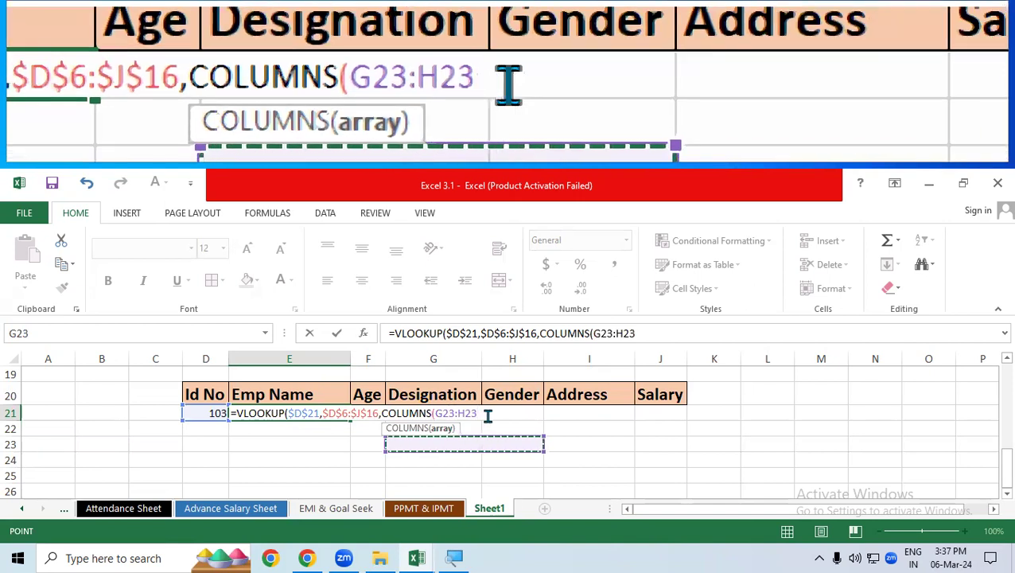
key("F4")
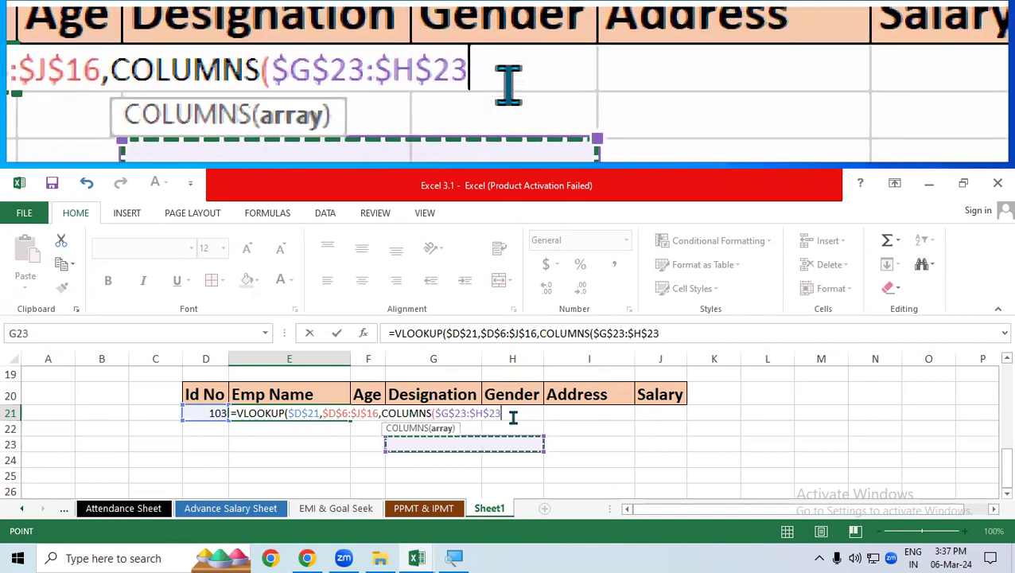
left_click(493, 413)
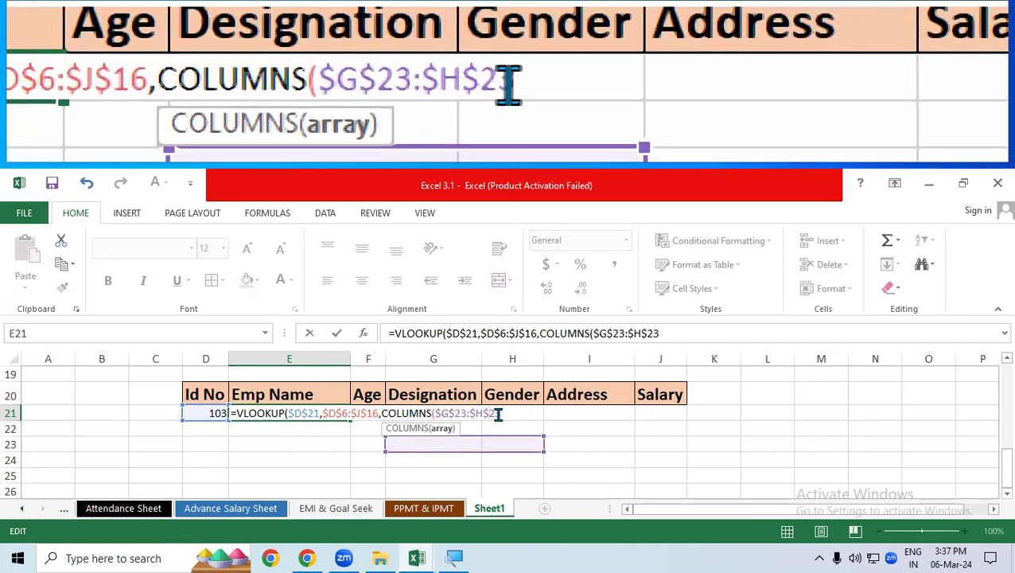
left_click(477, 412)
key("Delete")
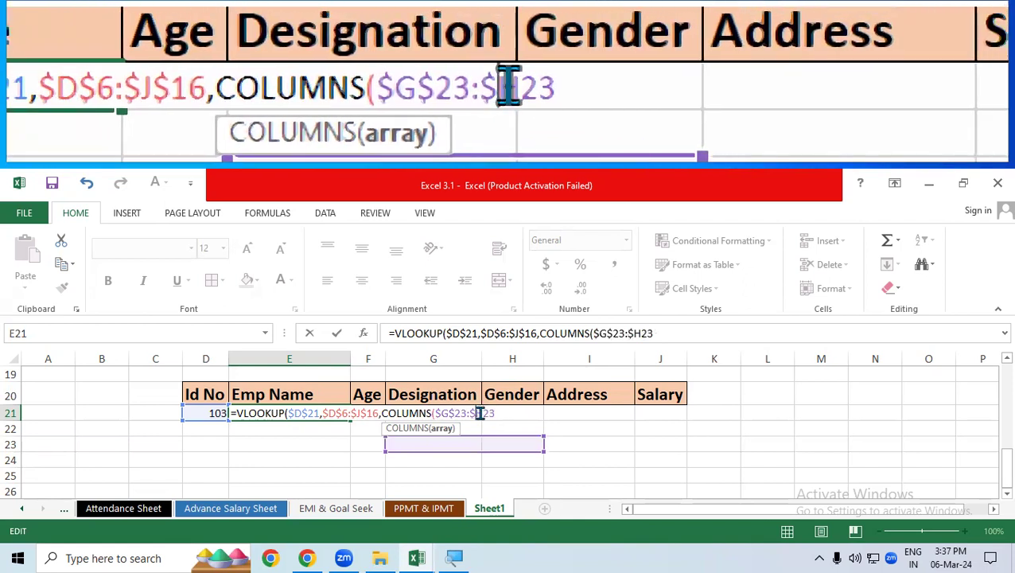
key("Left")
key("BackSpace")
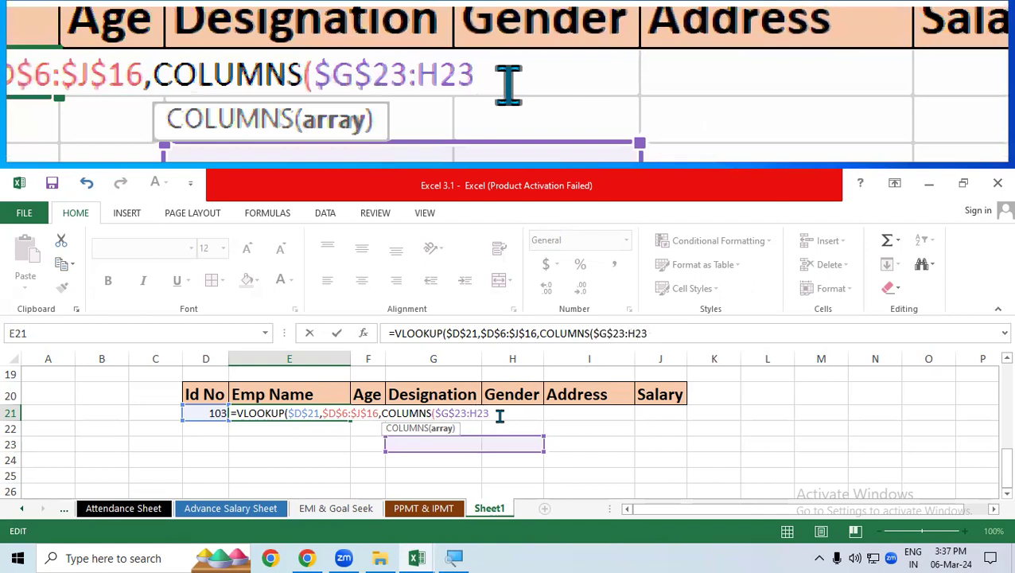
key("End")
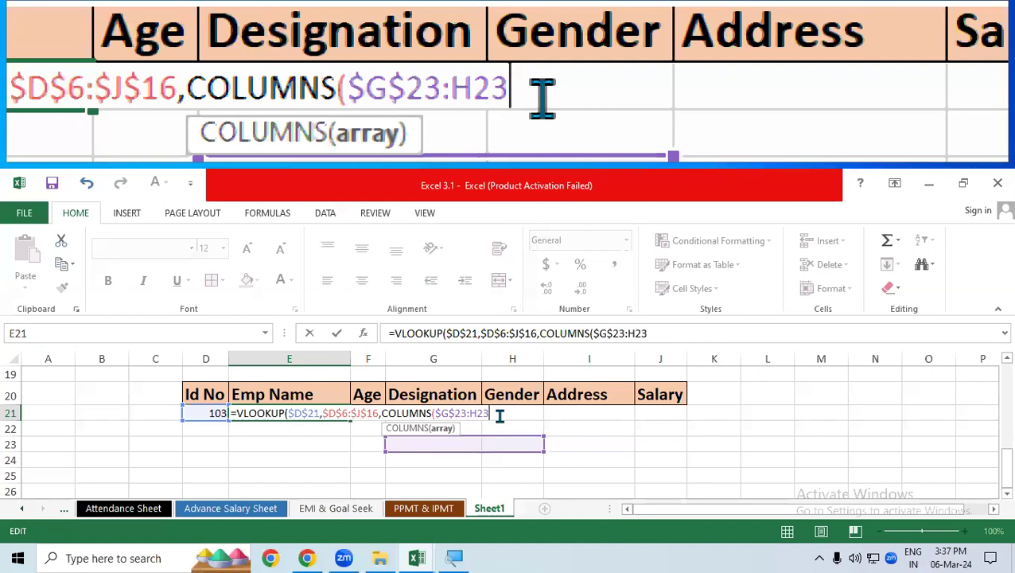
Close COLUMNS($G$23:H23) in the E21 VLOOKUP and set range_lookup to 1 for approximate match.
type(")")
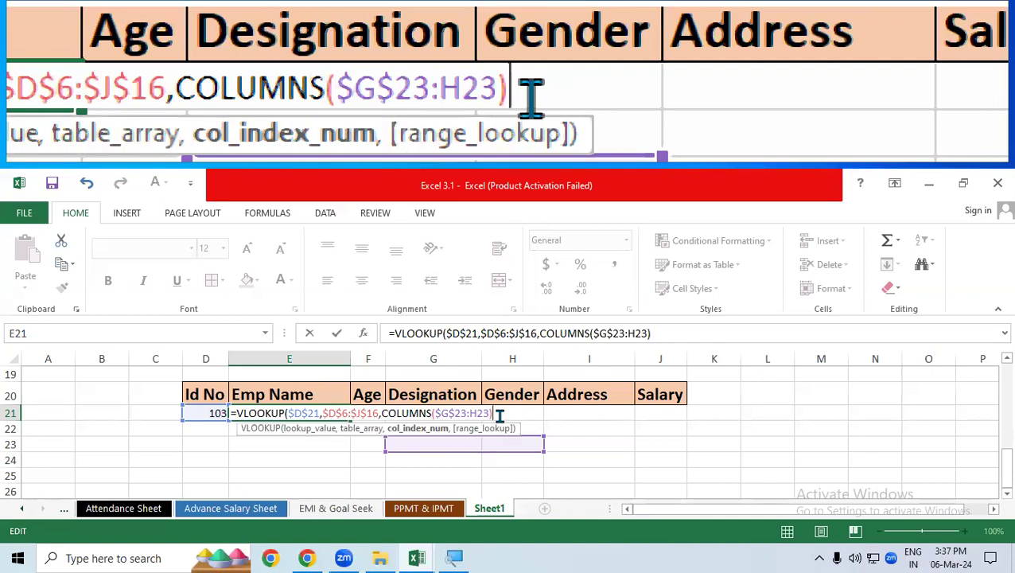
type(",")
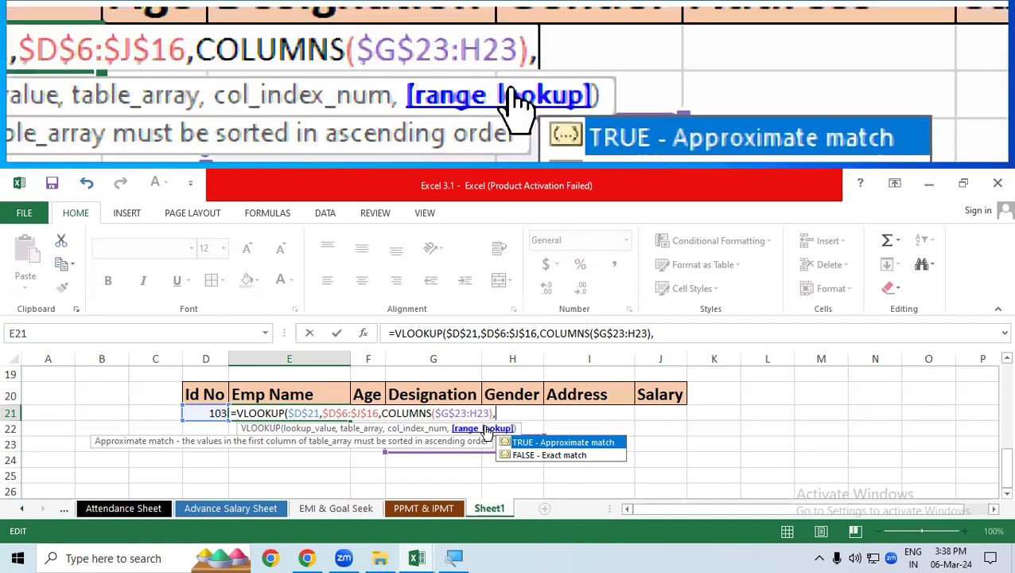
type("1")
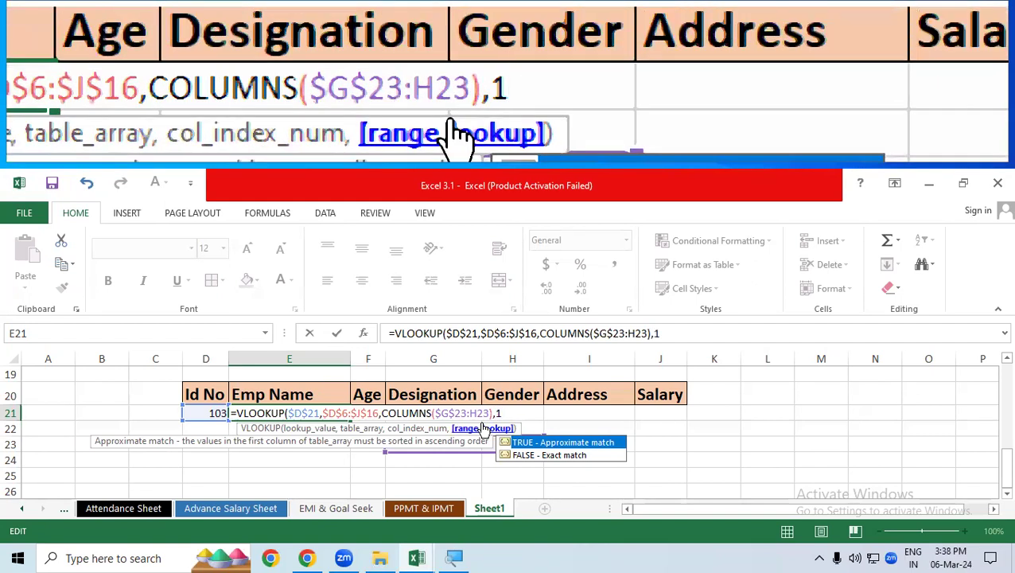
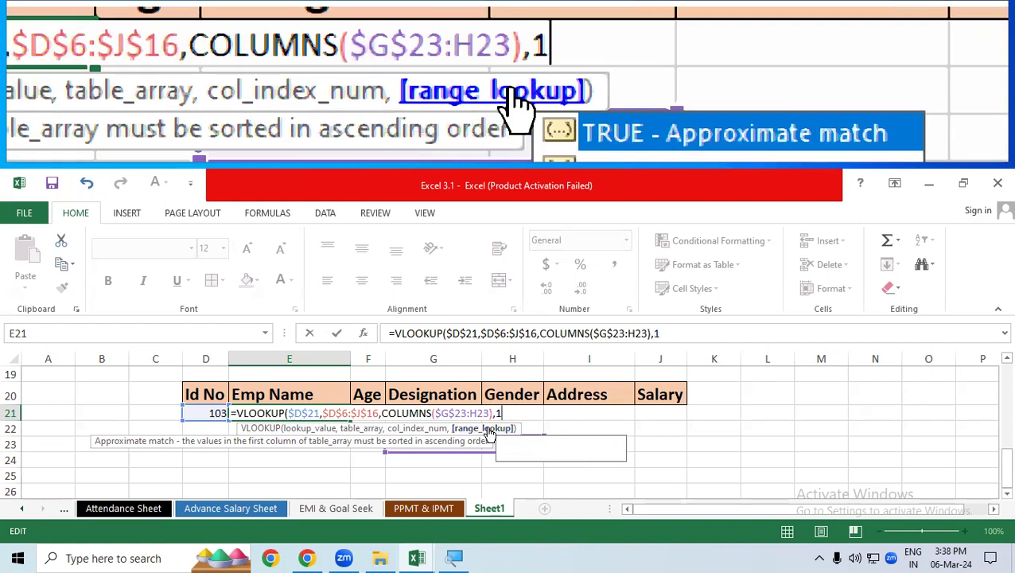
Change E21's final lookup argument to 1, commit it, and recheck the formula for ID 103.
key("BackSpace")
type("0")
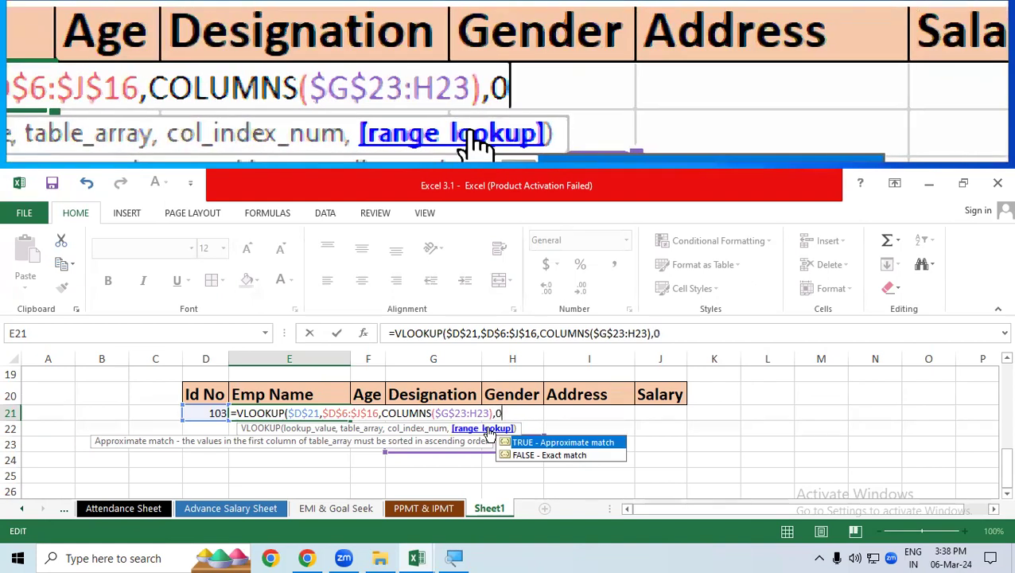
key("BackSpace")
type("1)")
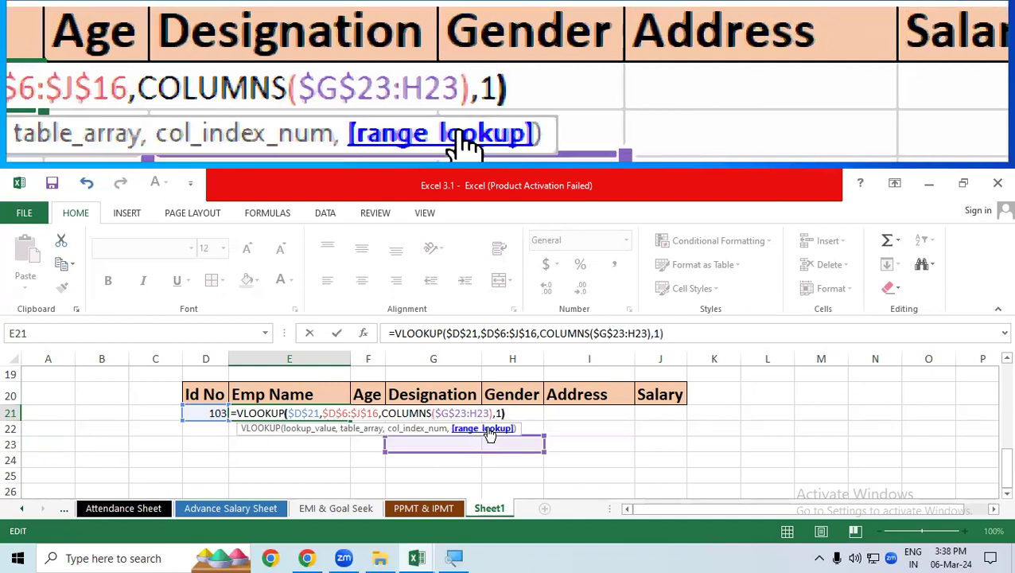
key("Return")
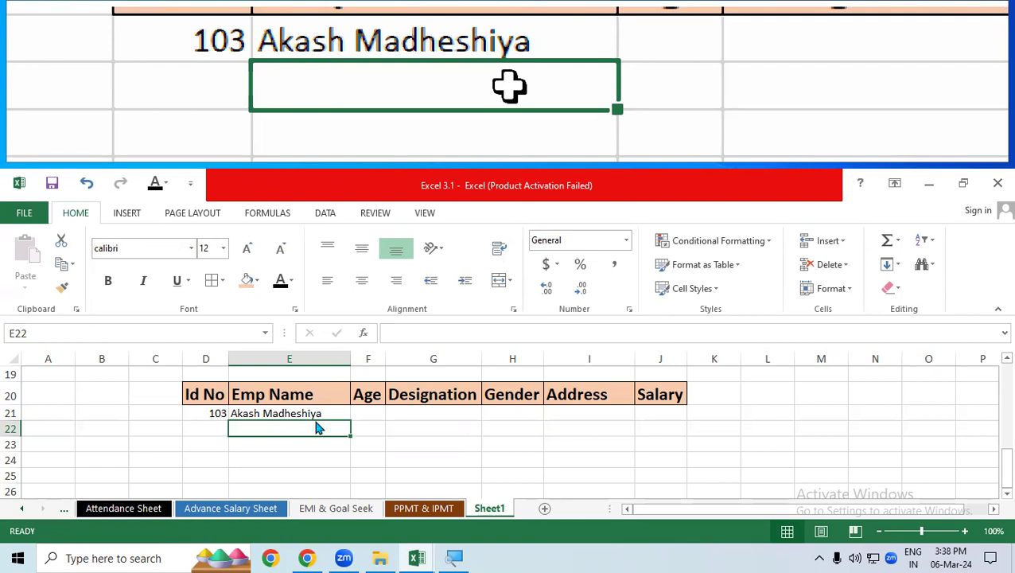
key("alt+F11")
left_click(996, 9)
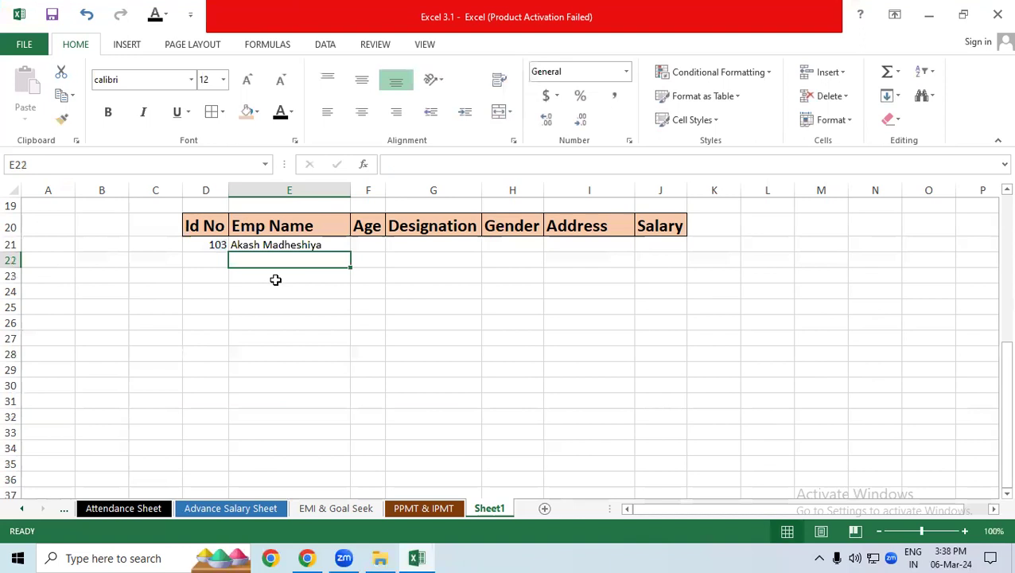
left_click(270, 244)
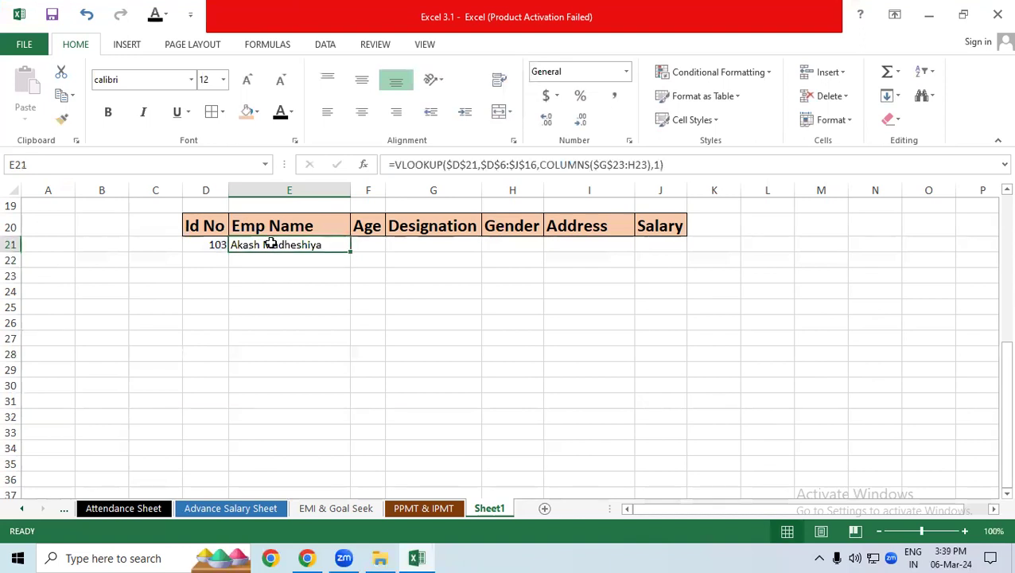
Begin E21's VLOOKUP with absolute $D$21 as lookup value and $D$6:$J$16 as table.
type("=")
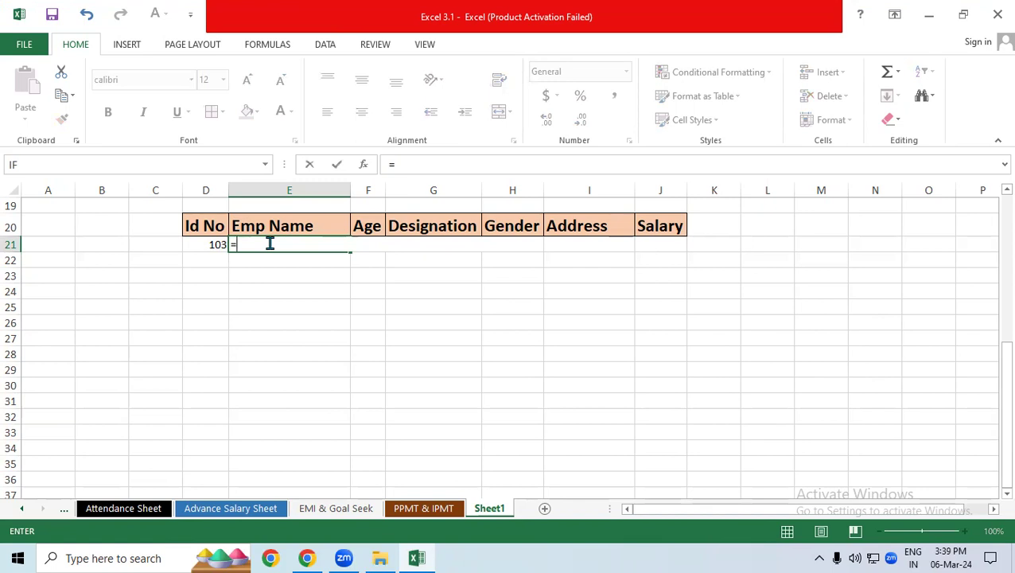
type("vl")
key("Tab")
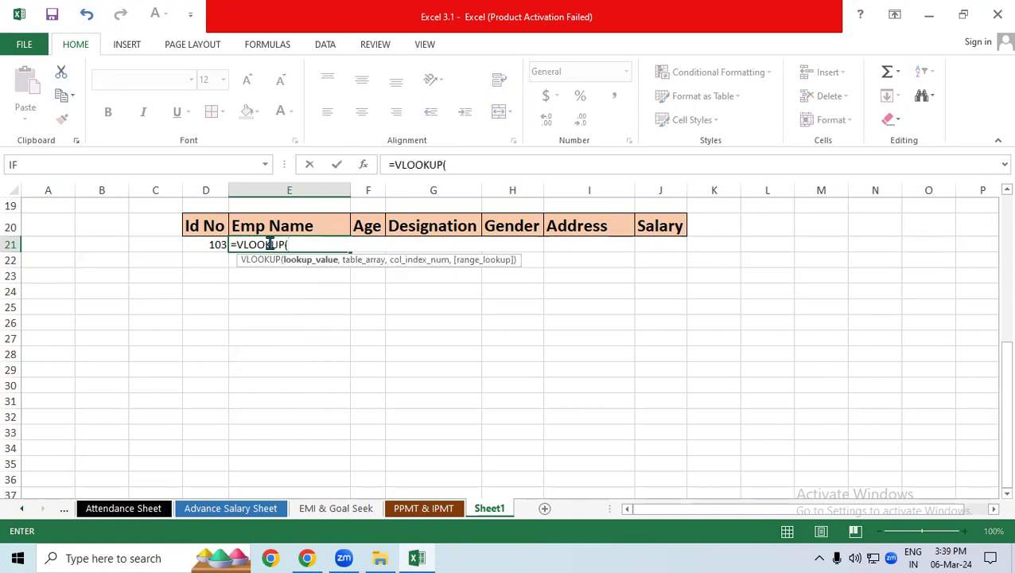
left_click(207, 243)
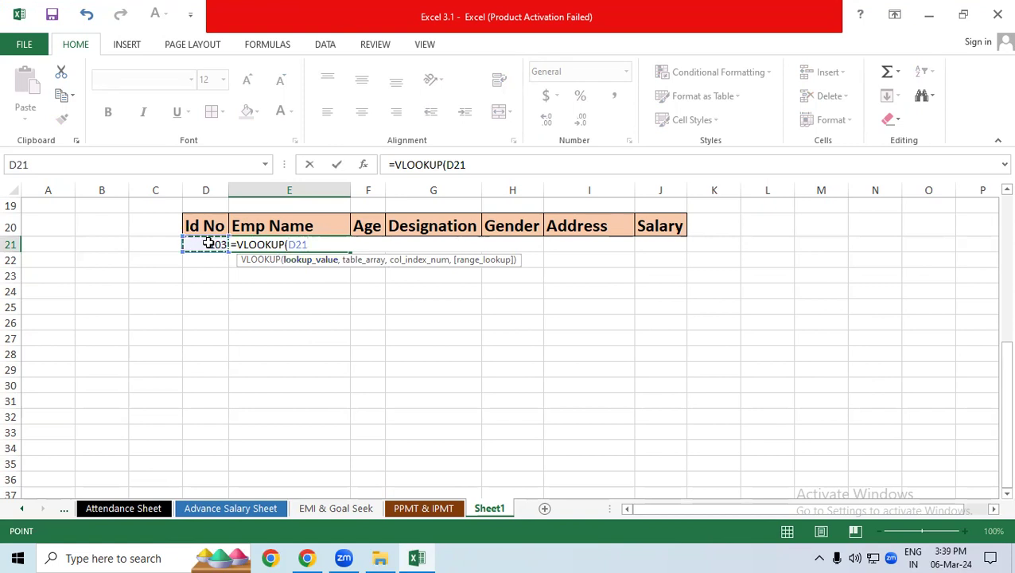
key("F4")
type("$D$21,")
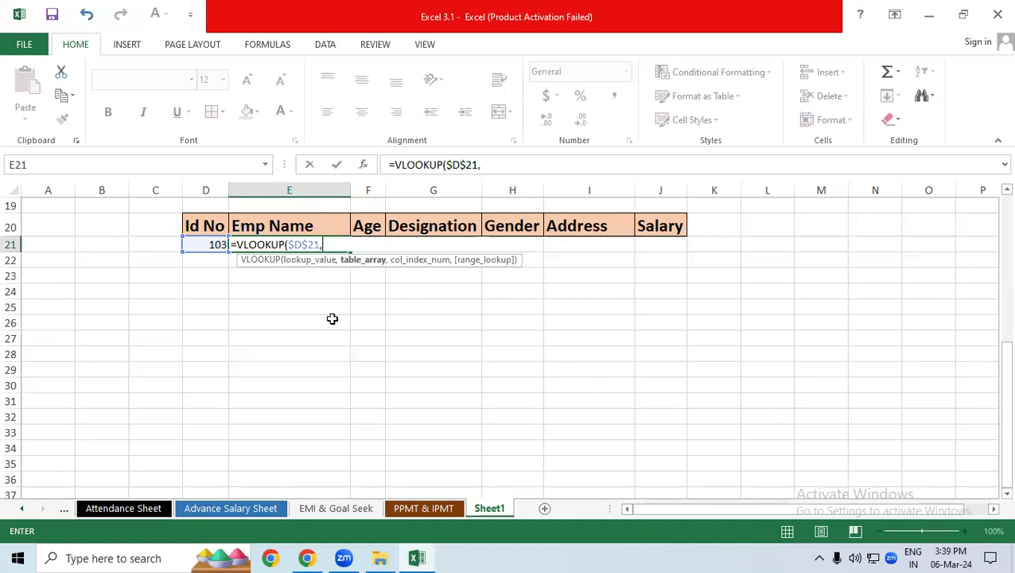
type("D6:")
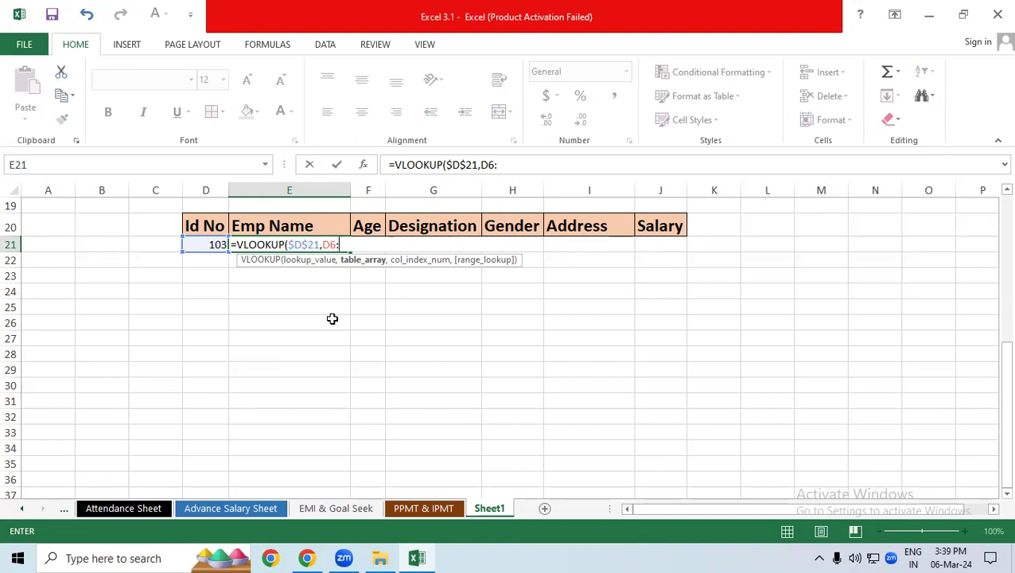
type("J16")
mouse_move(996, 355)
left_mouse_down()
mouse_move(994, 280)
mouse_move(993, 308)
left_mouse_up()
left_click_drag(356, 350, 322, 350)
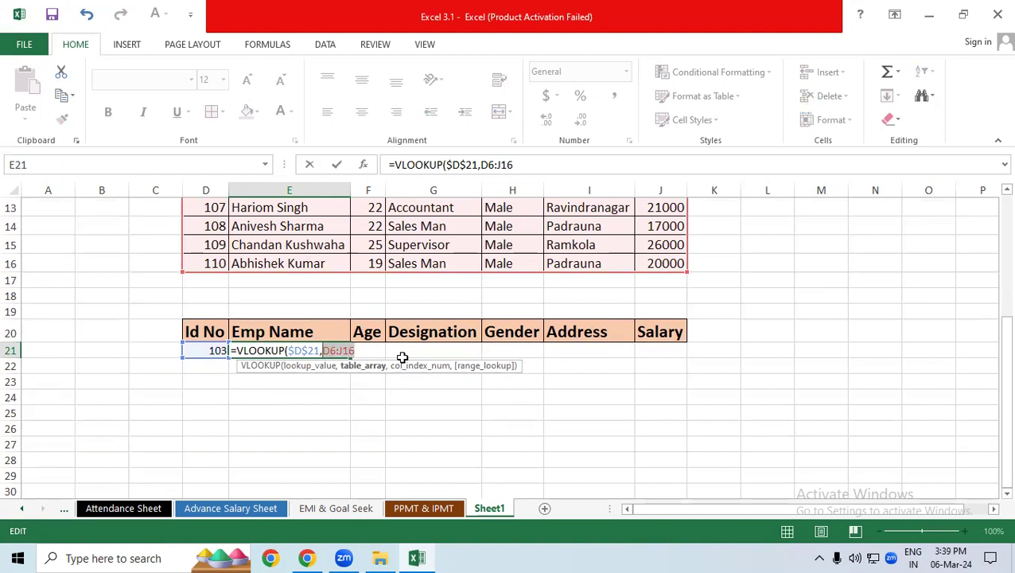
key("F4")
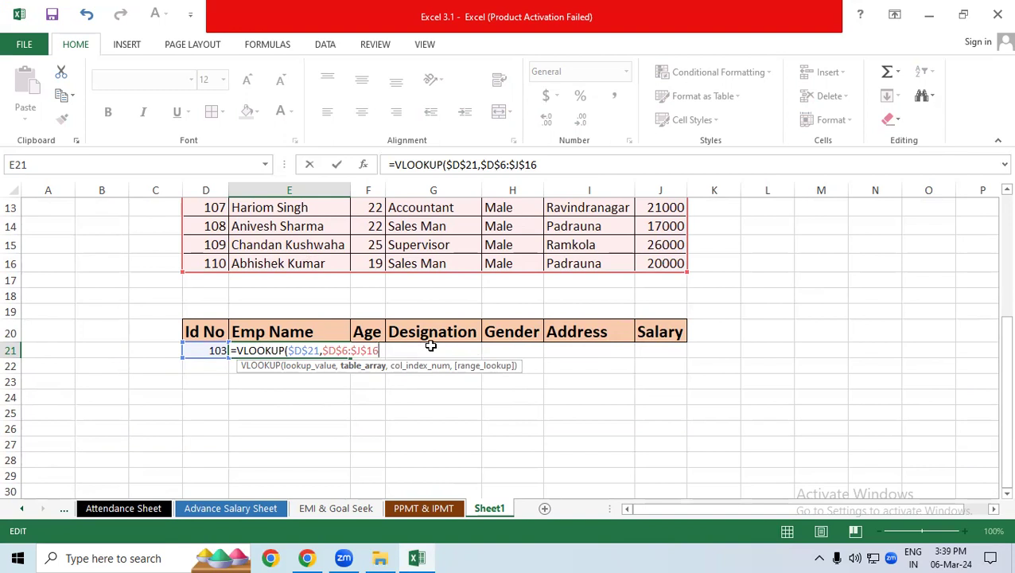
type(",")
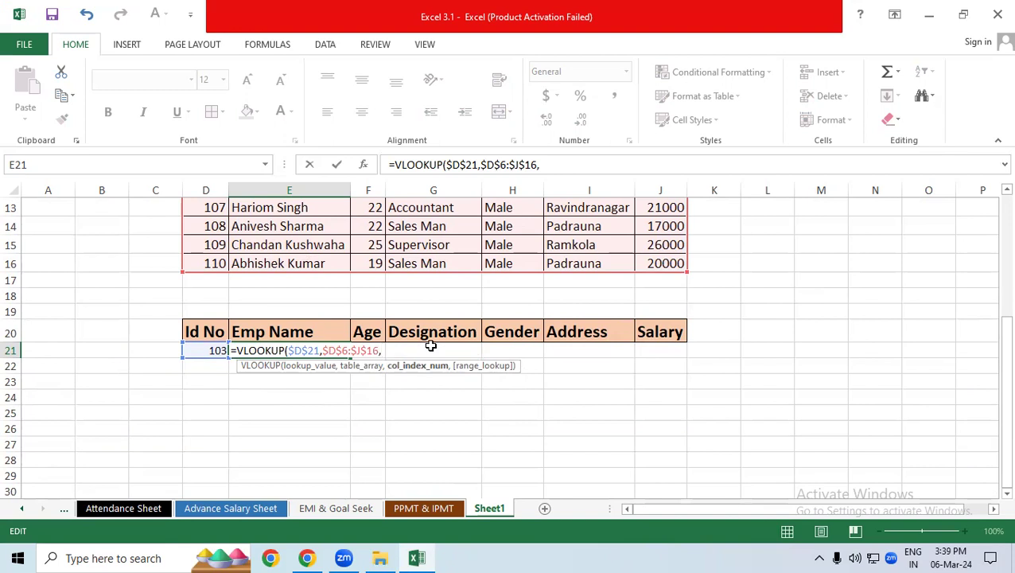
type("column")
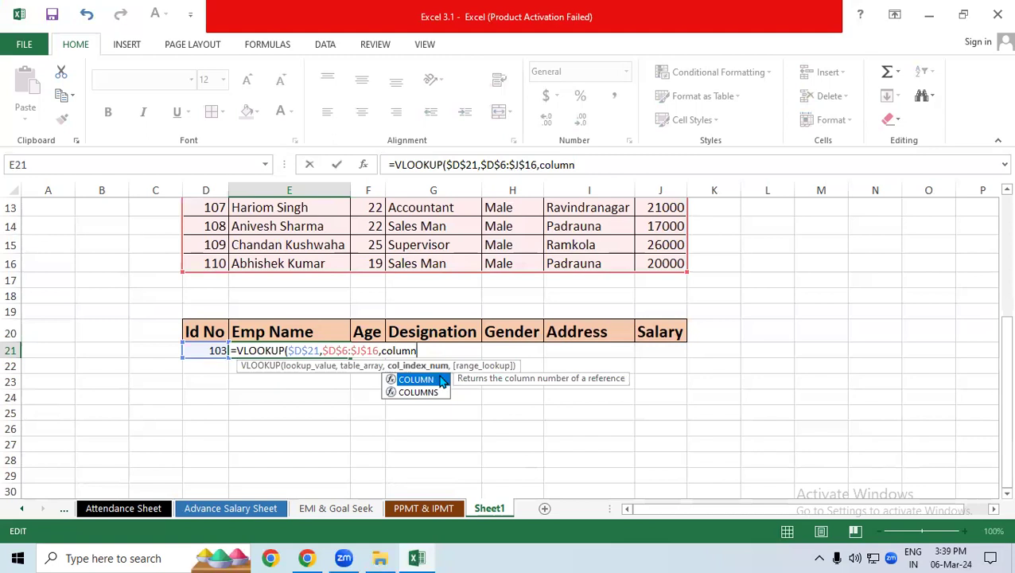
Add COLUMNS($G$25:H25) as column index and 0 for exact match, then commit E21.
double_click(429, 392)
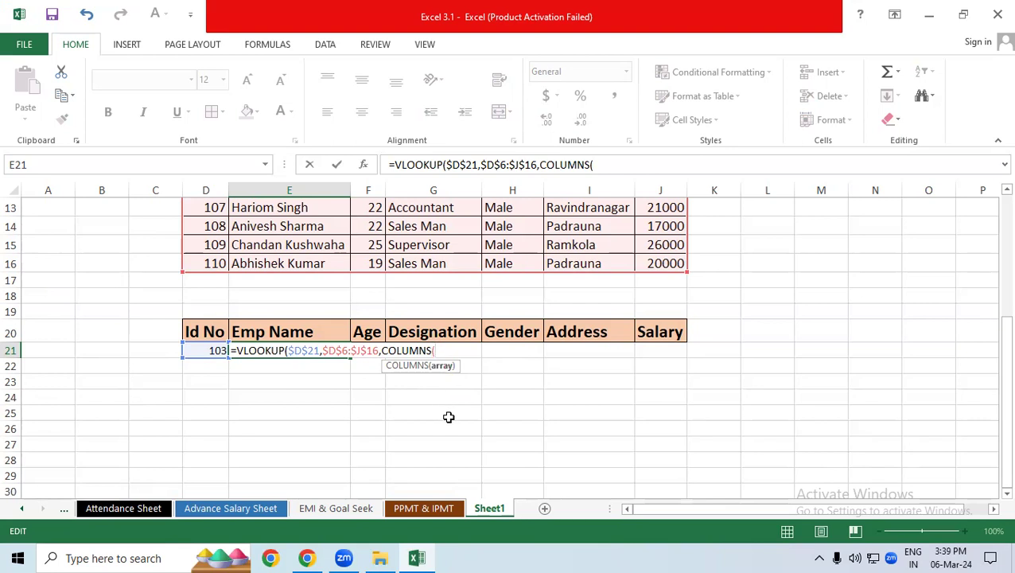
left_click_drag(449, 417, 509, 411)
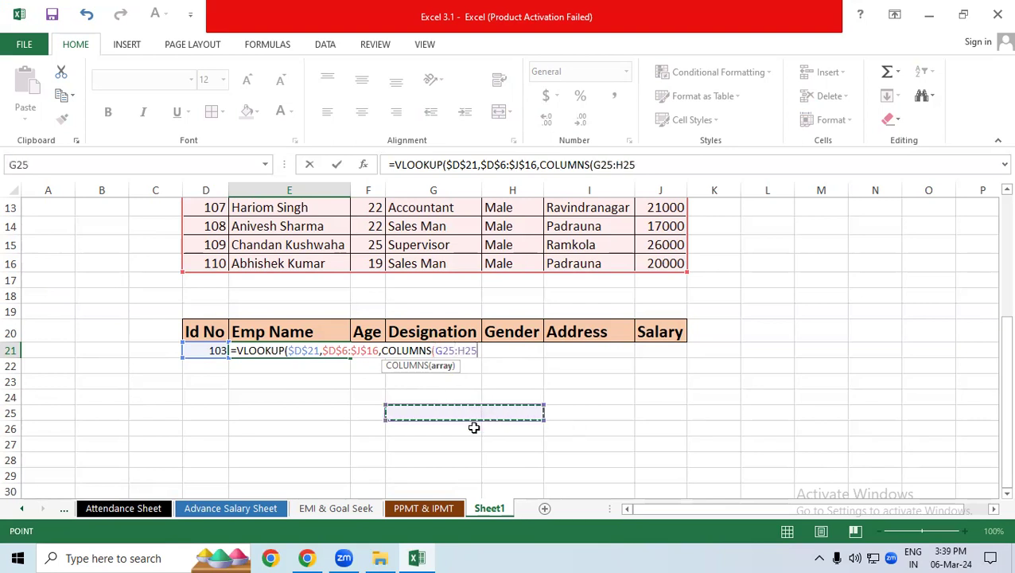
double_click(441, 350)
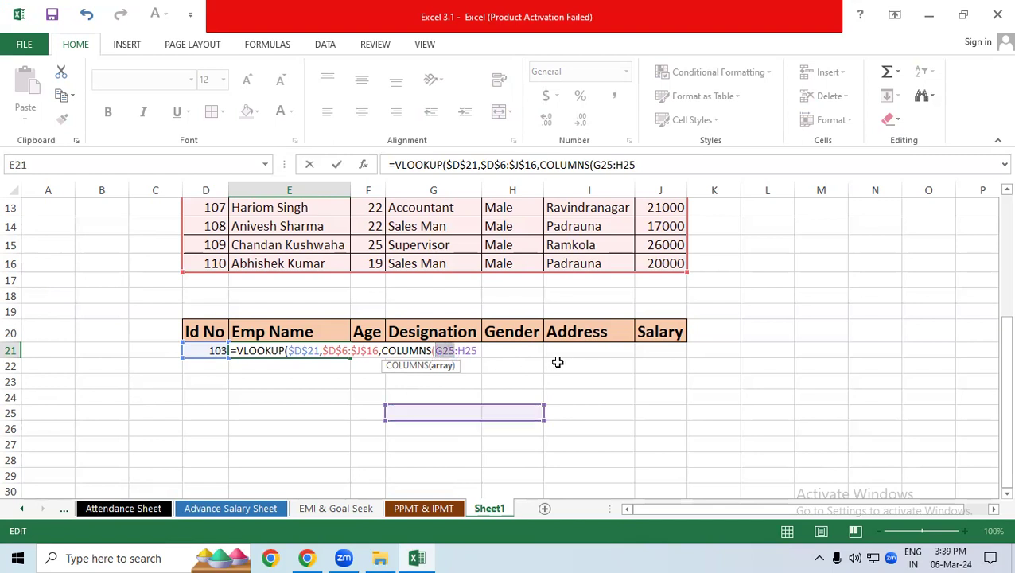
key("F4")
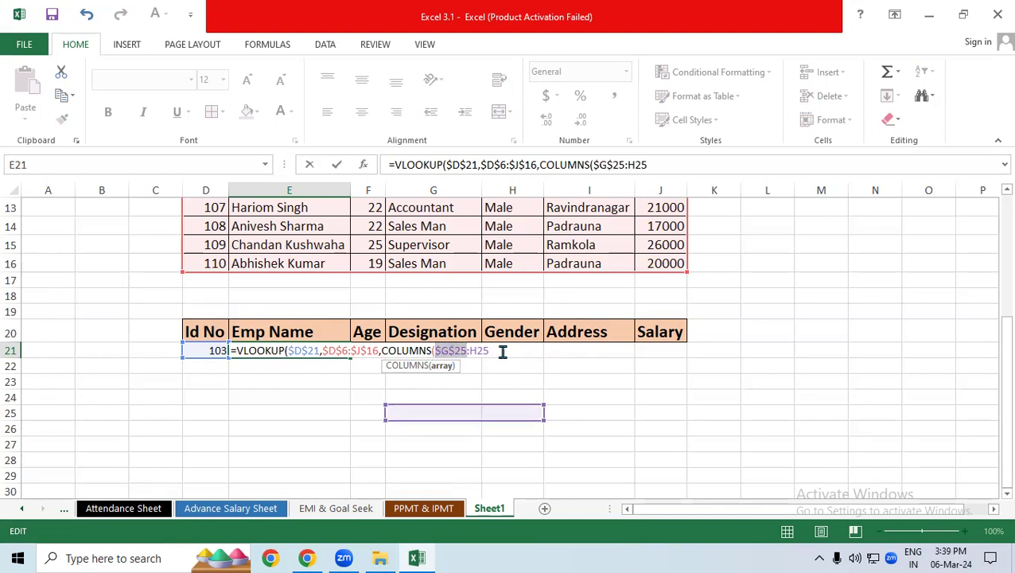
left_click(501, 350)
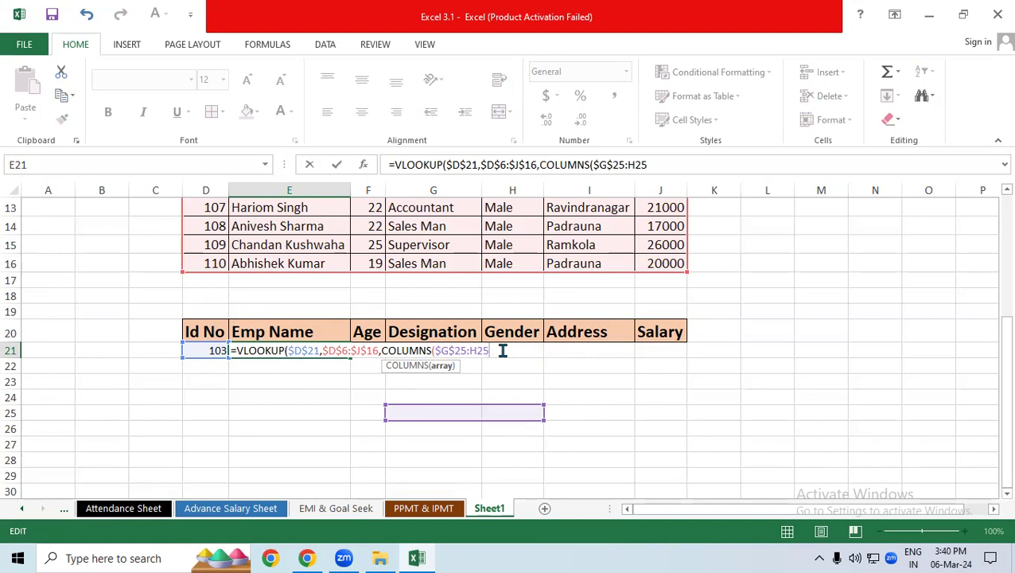
type(")")
key("Right")
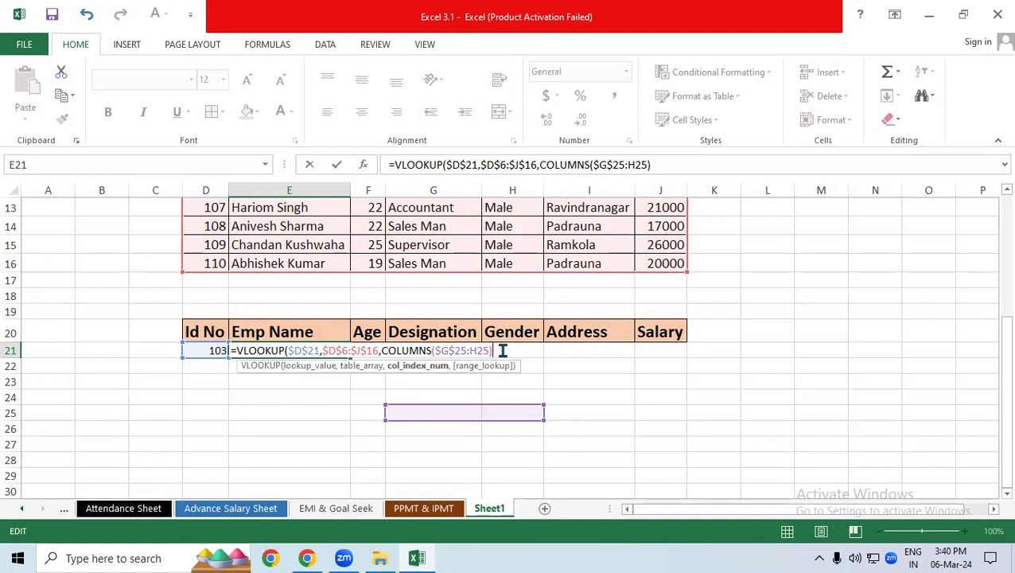
type(",")
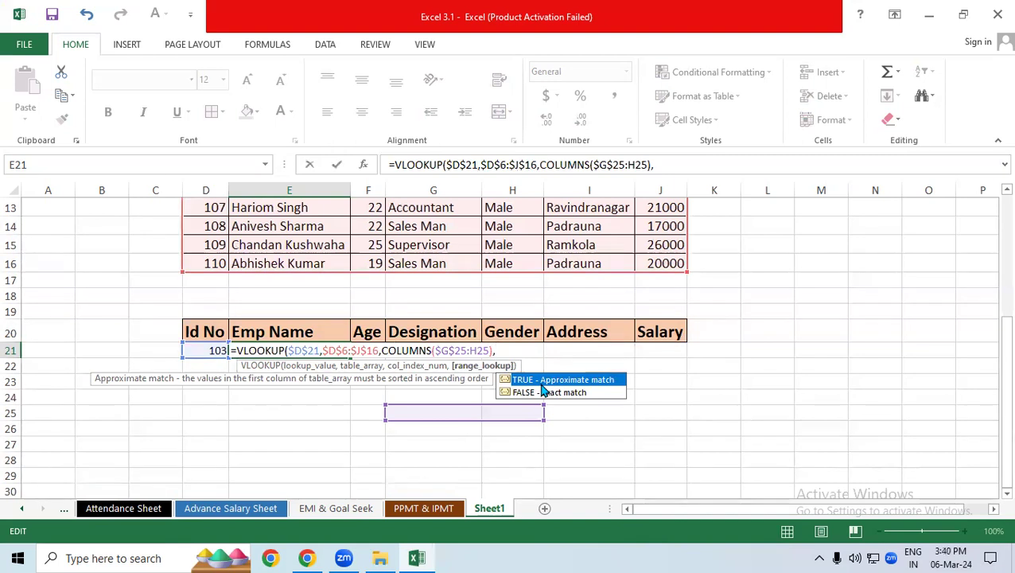
type("0")
type(")")
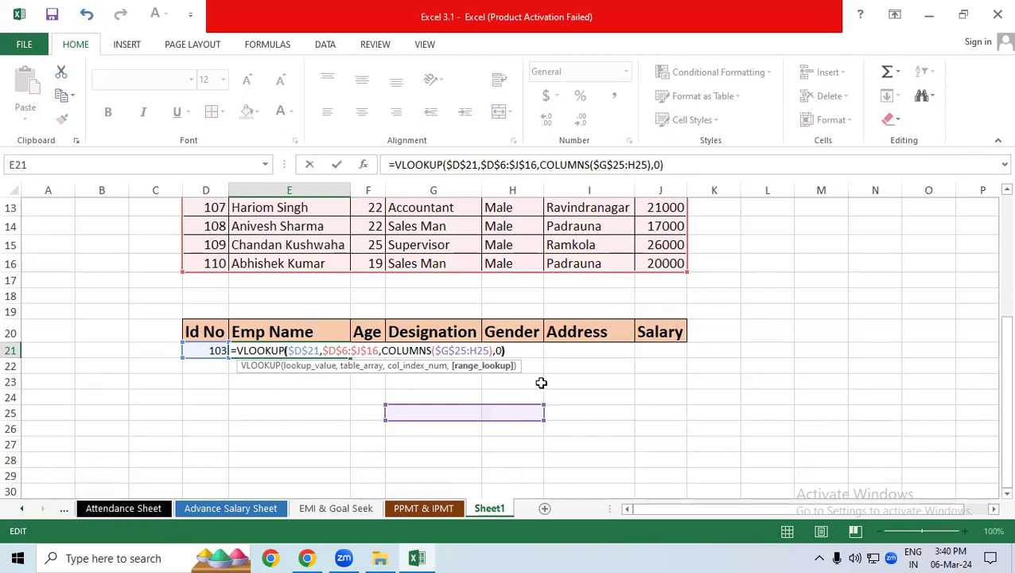
key("Return")
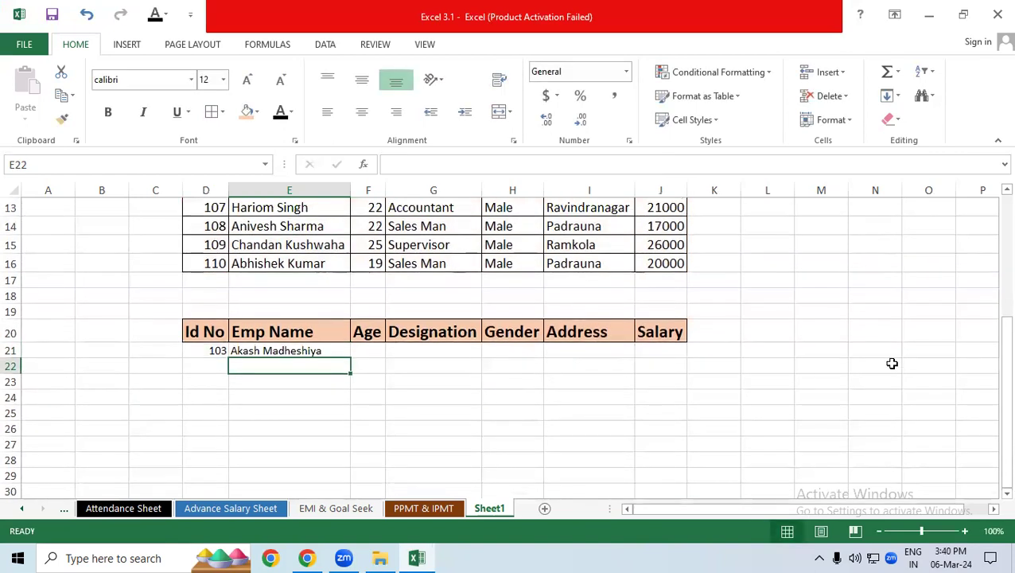
Fill E21's lookup formula across to J21 to return all of employee 103's details.
left_click_drag(992, 346, 993, 284)
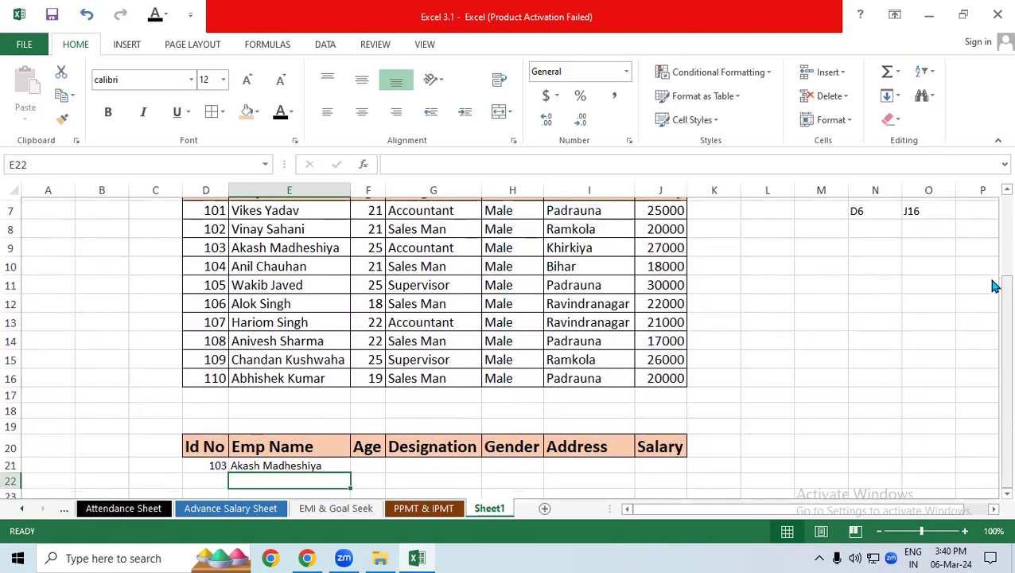
left_click(269, 461)
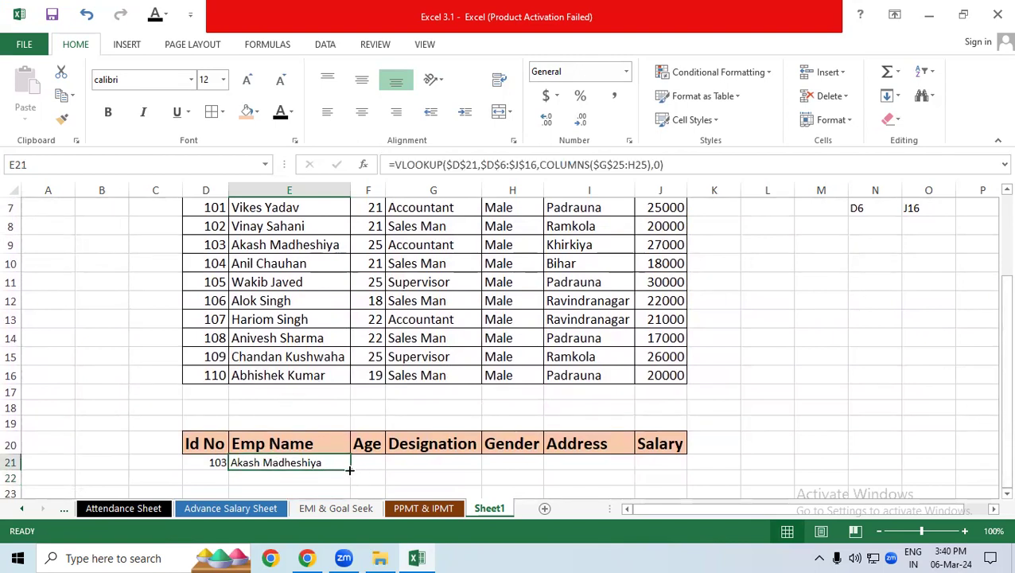
left_click_drag(349, 470, 684, 467)
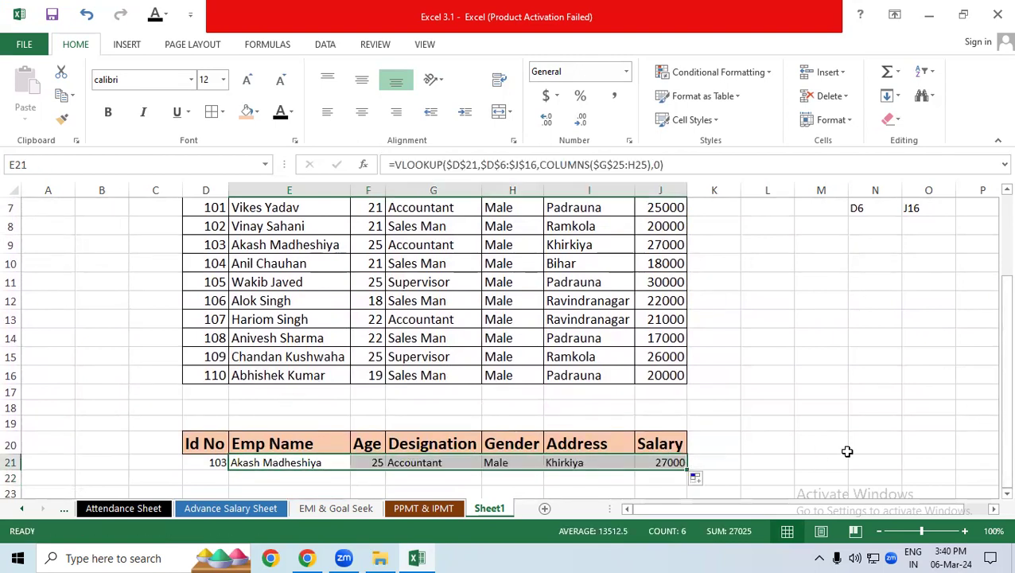
left_click(846, 450)
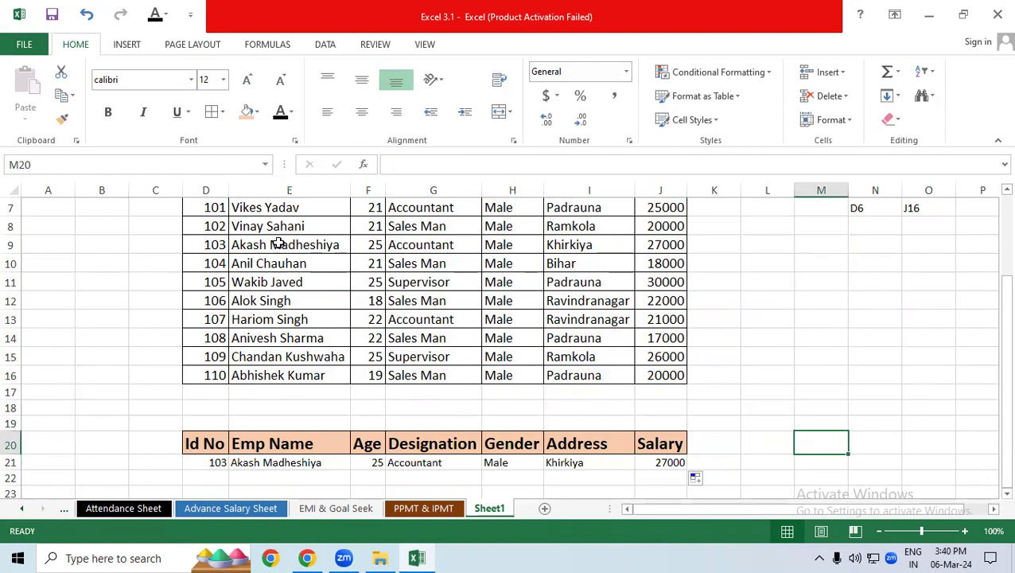
Compare with employee 103's source row, then apply All Borders to D21:J21.
left_click_drag(277, 244, 666, 246)
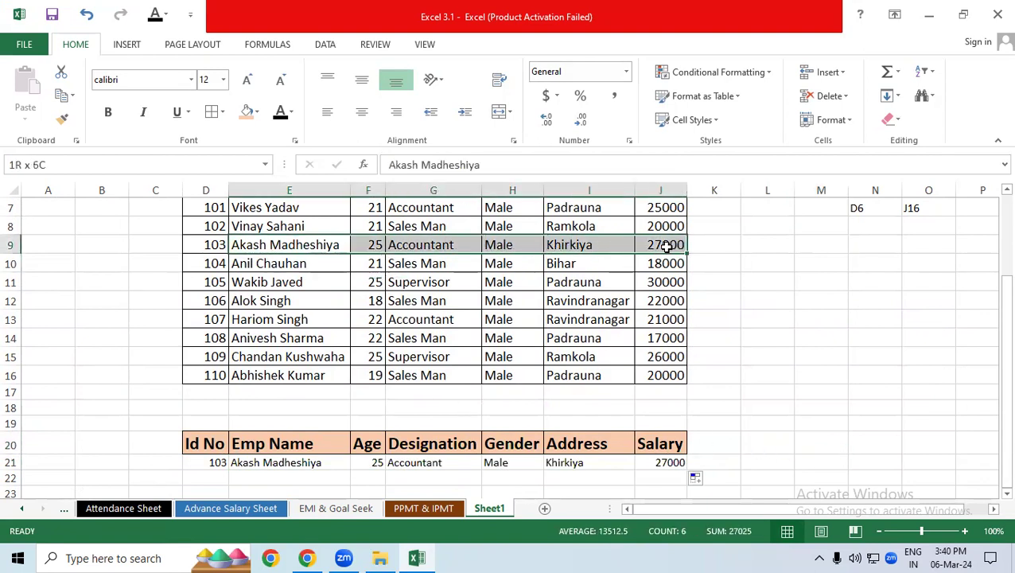
left_click_drag(472, 461, 660, 453)
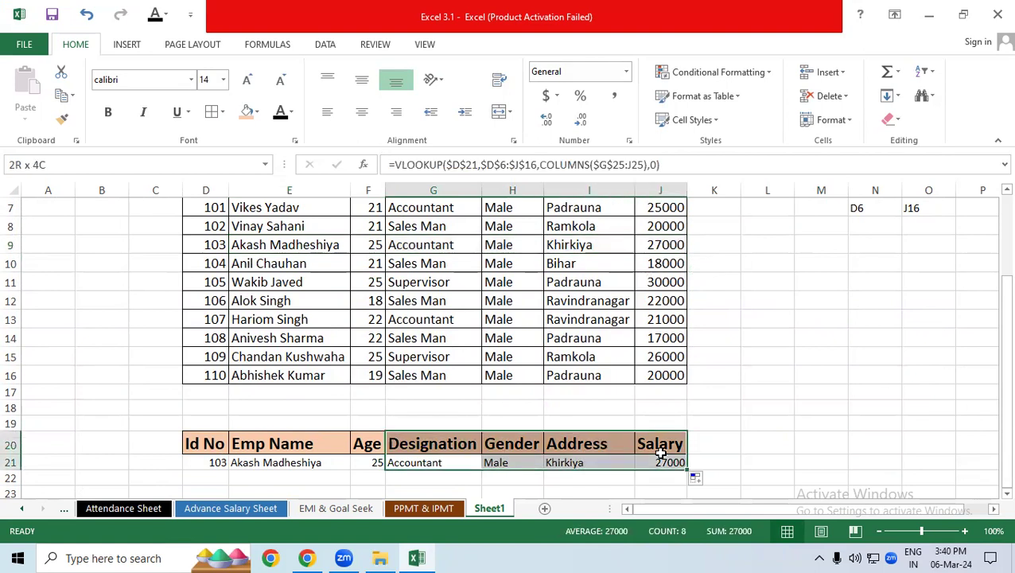
left_click_drag(660, 453, 660, 453)
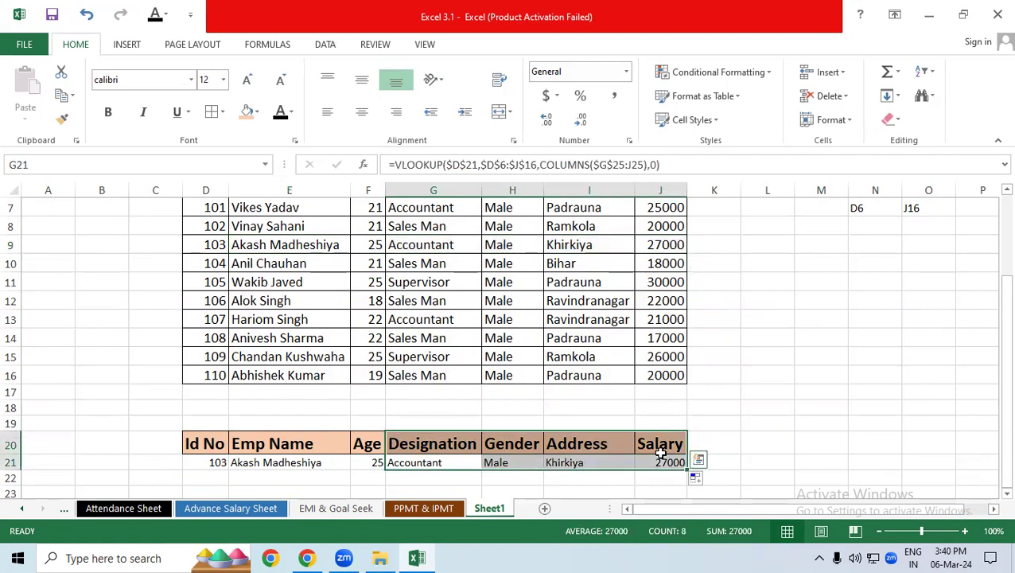
left_click_drag(211, 461, 687, 463)
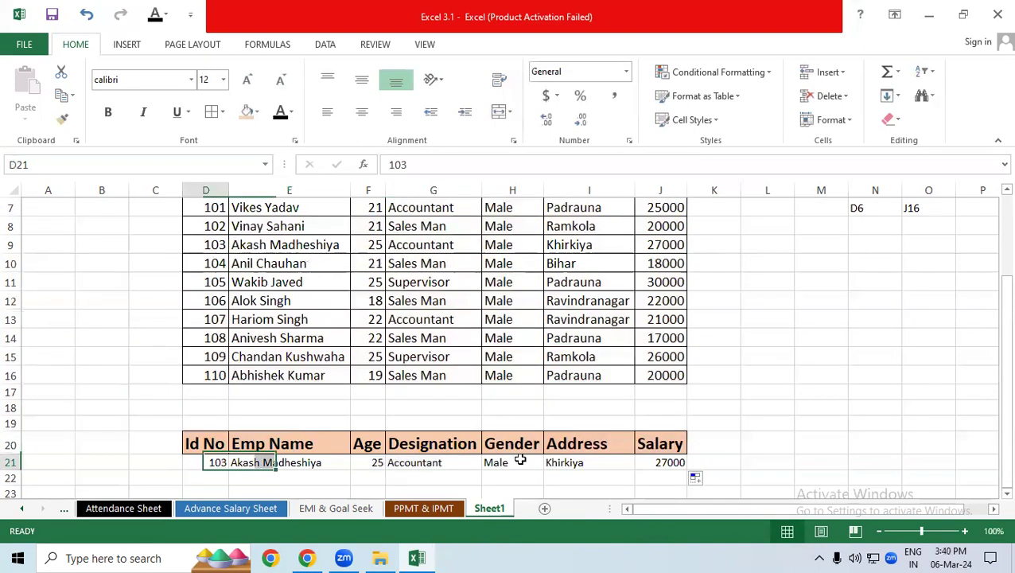
left_click(224, 112)
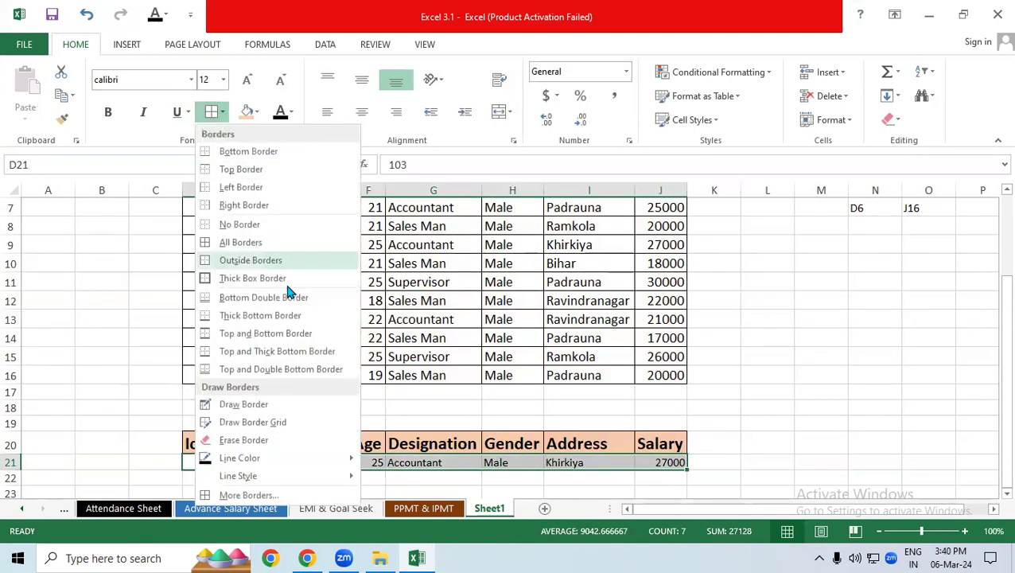
left_click(237, 244)
left_click(383, 421)
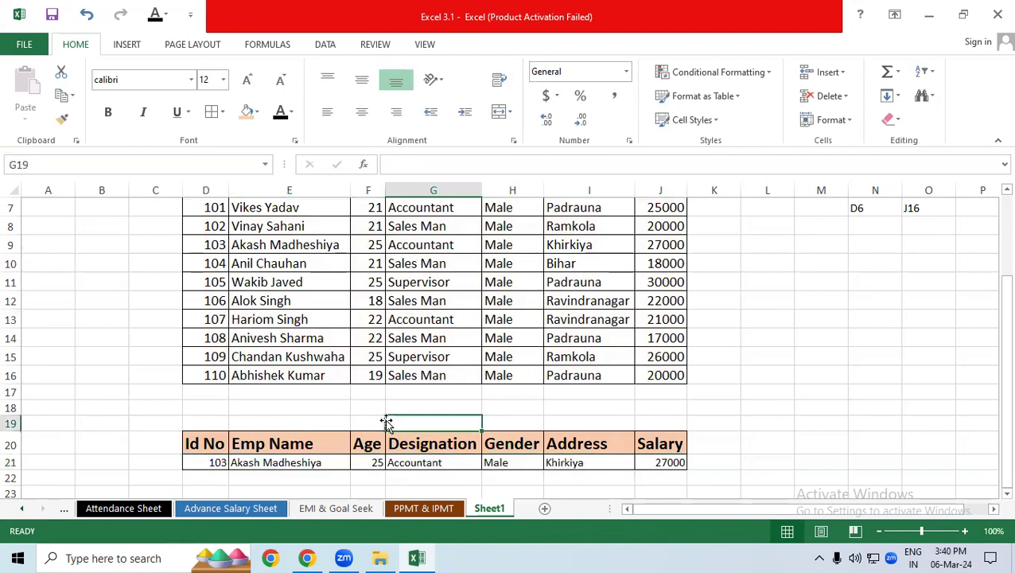
left_click(210, 463)
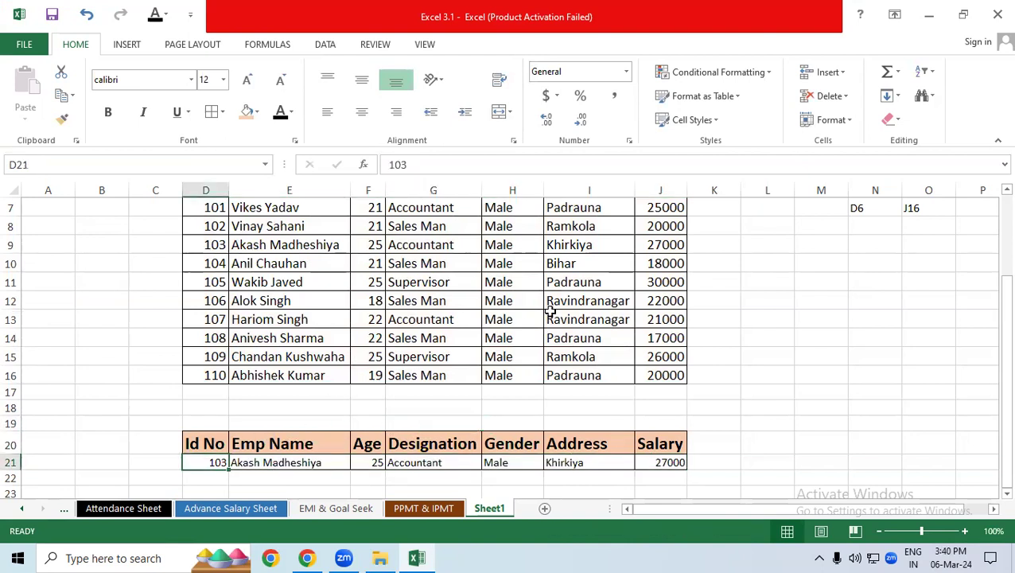
Enter IDs 109 and then 105 in D21 and check the returned details in row 21.
type("109")
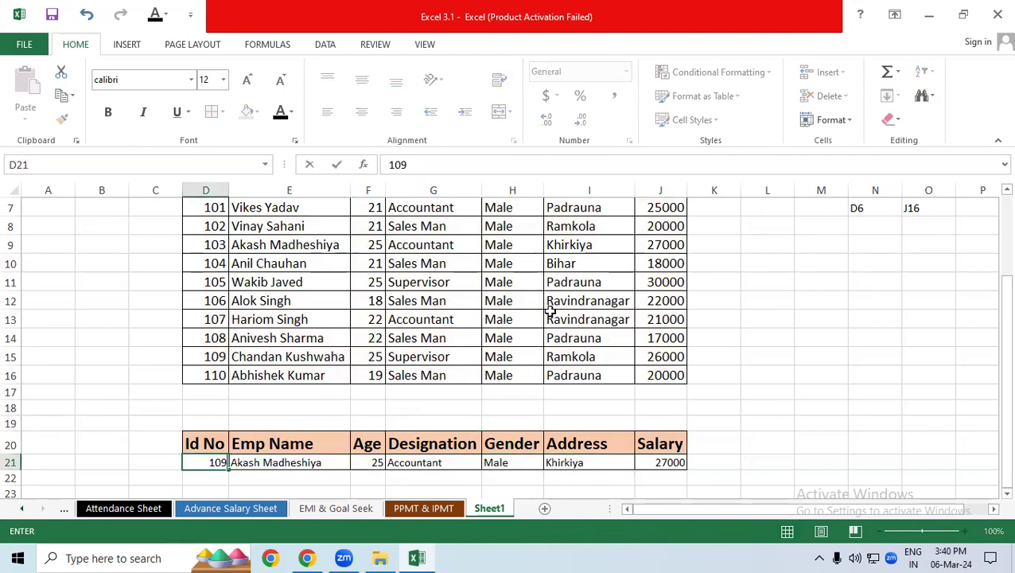
key("Return")
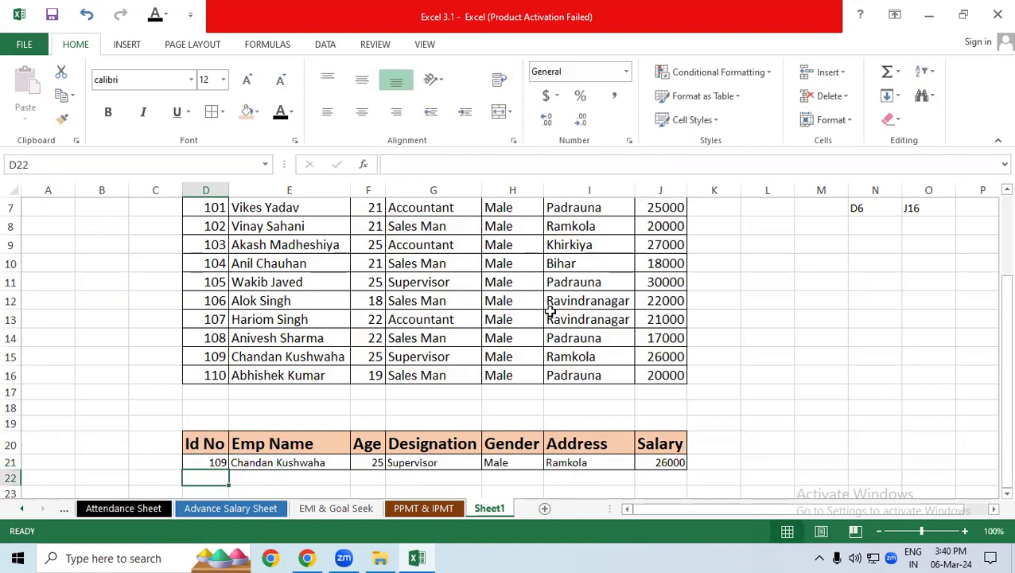
left_click(258, 463)
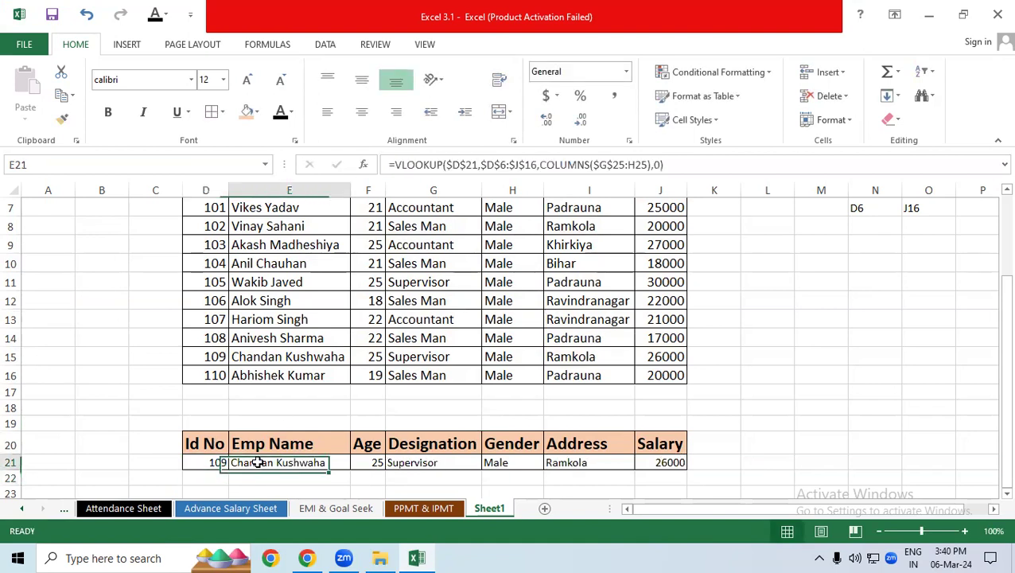
left_click_drag(257, 463, 374, 462)
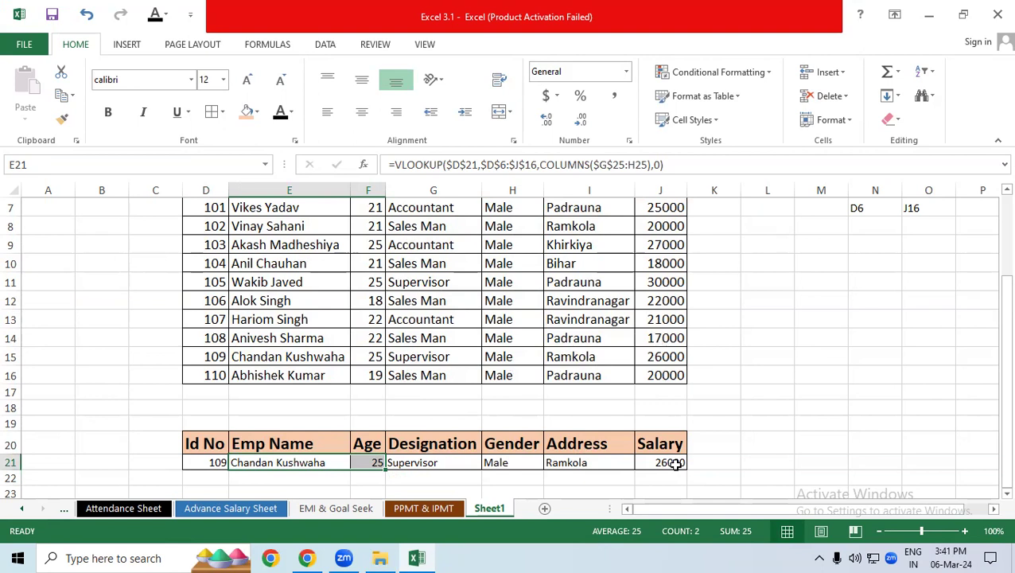
left_click(205, 462)
type("105")
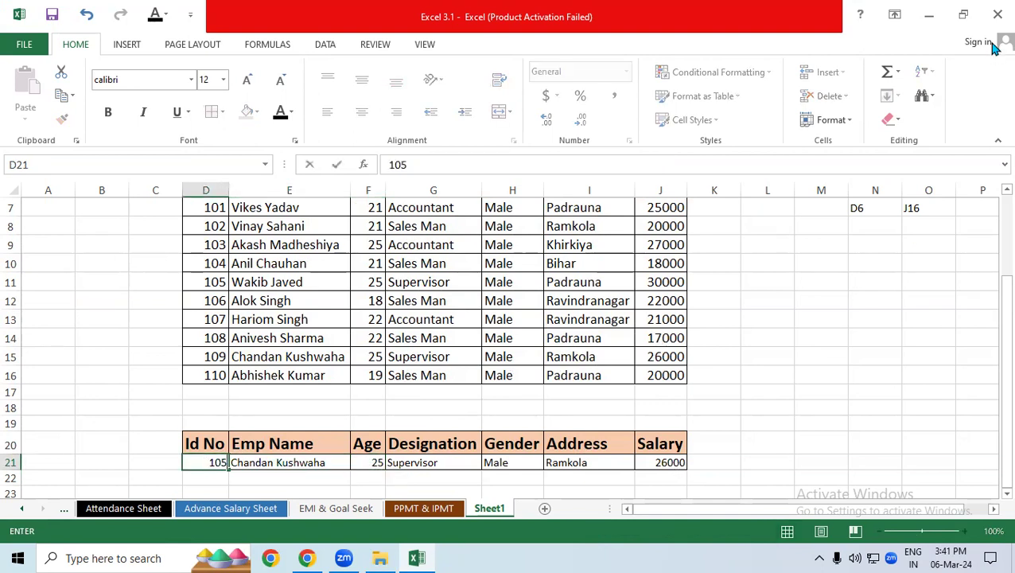
key("Return")
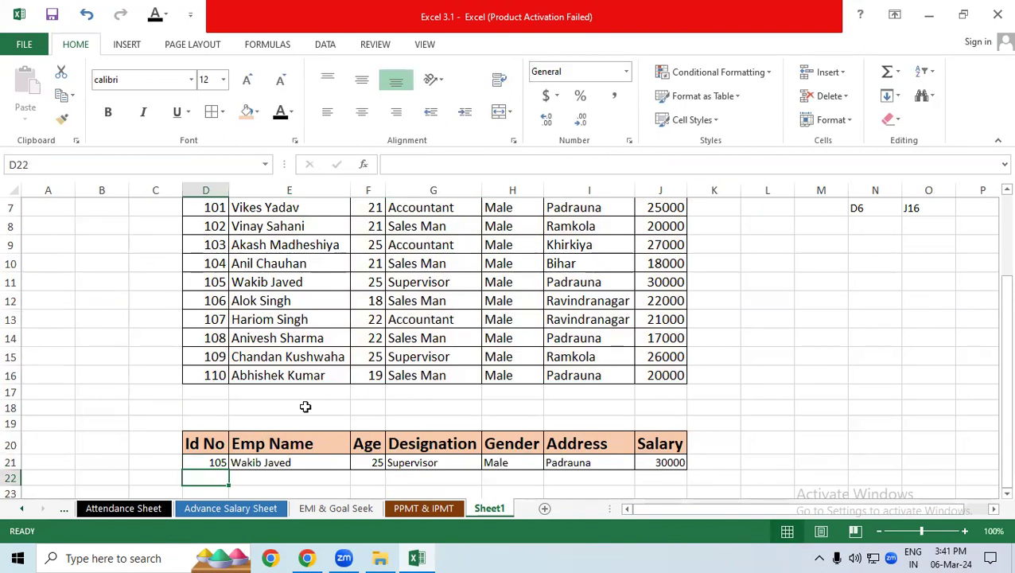
left_click(288, 463)
left_click_drag(291, 464, 674, 462)
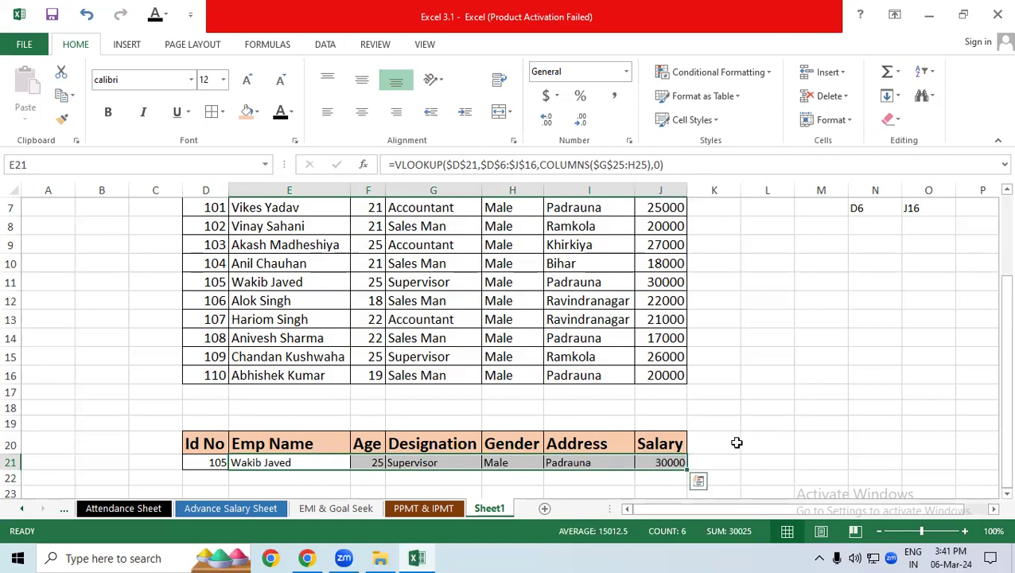
Enter IDs 108 and then 110 in D21, comparing results with the source table rows.
left_click(198, 459)
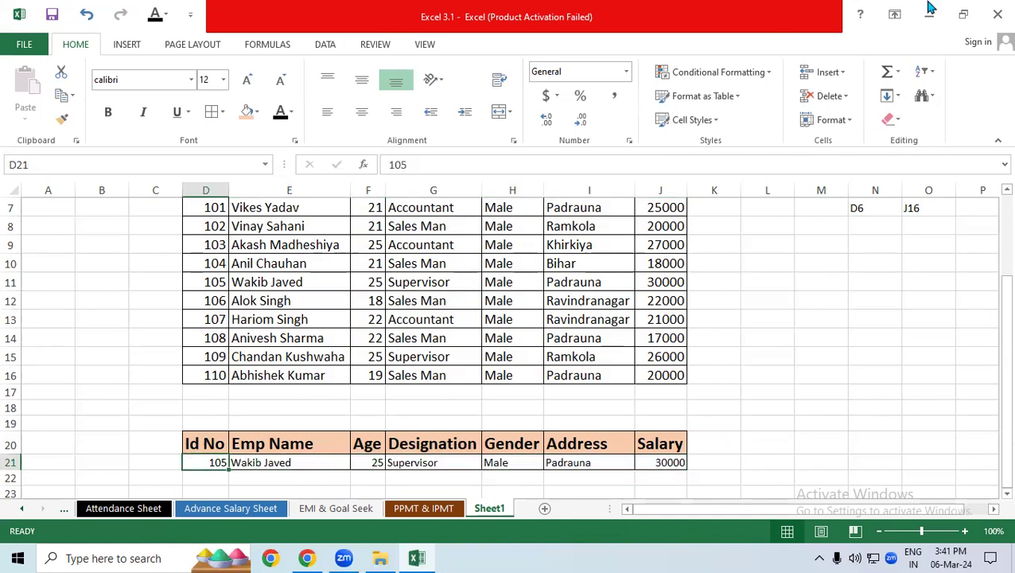
type("10")
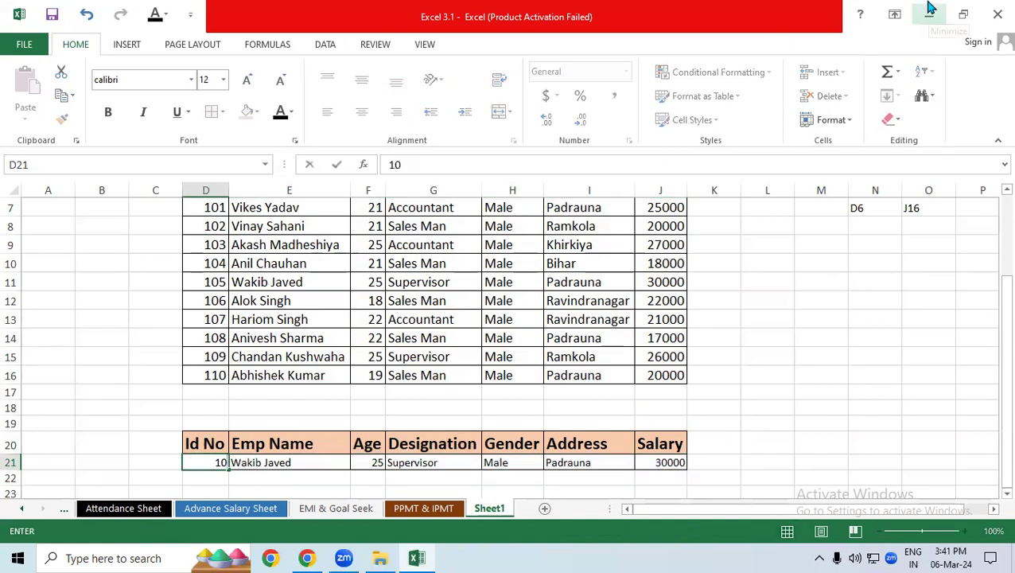
type("8")
key("Return")
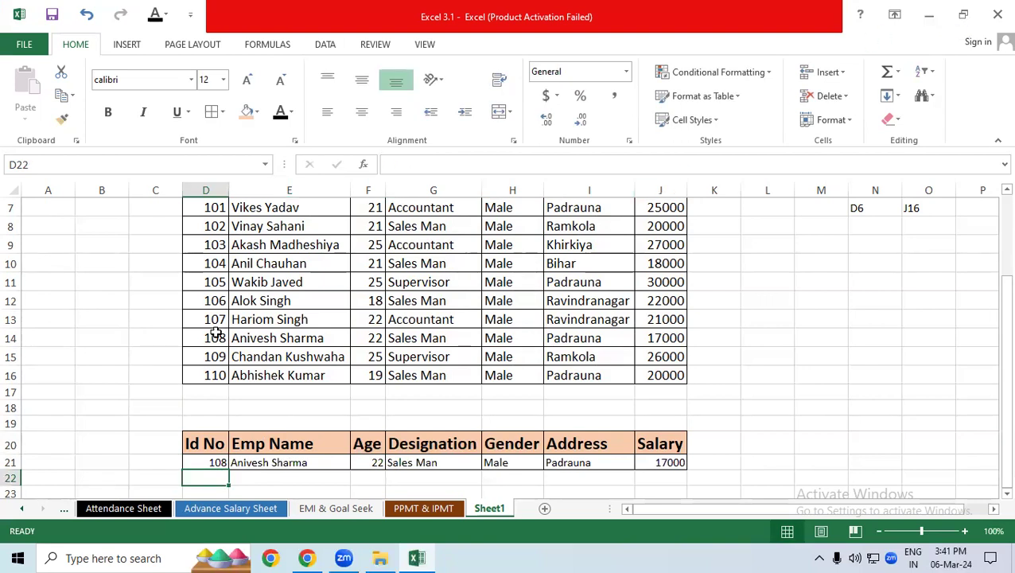
left_click_drag(208, 337, 589, 337)
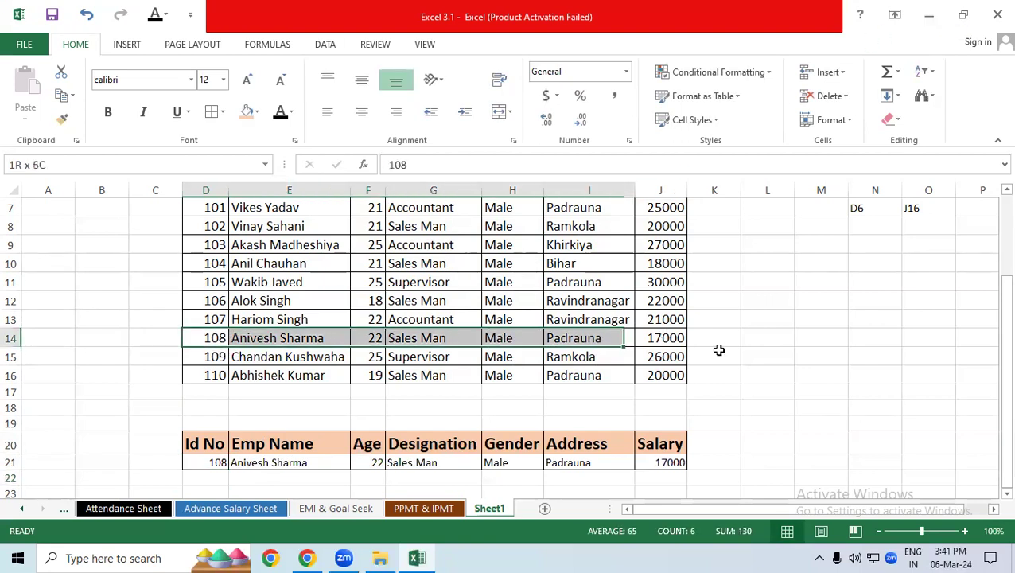
left_click_drag(238, 462, 756, 459)
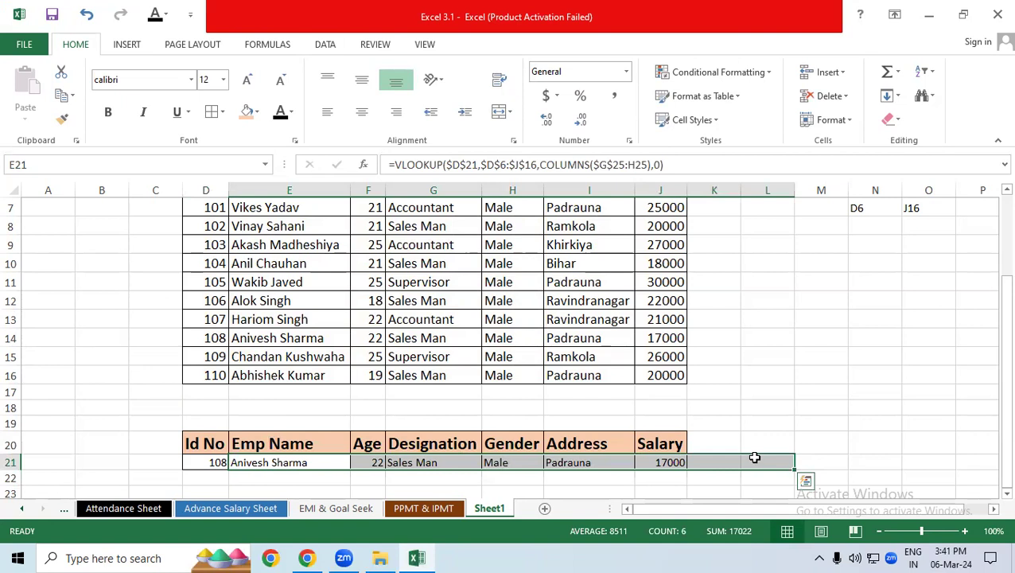
left_click(735, 372)
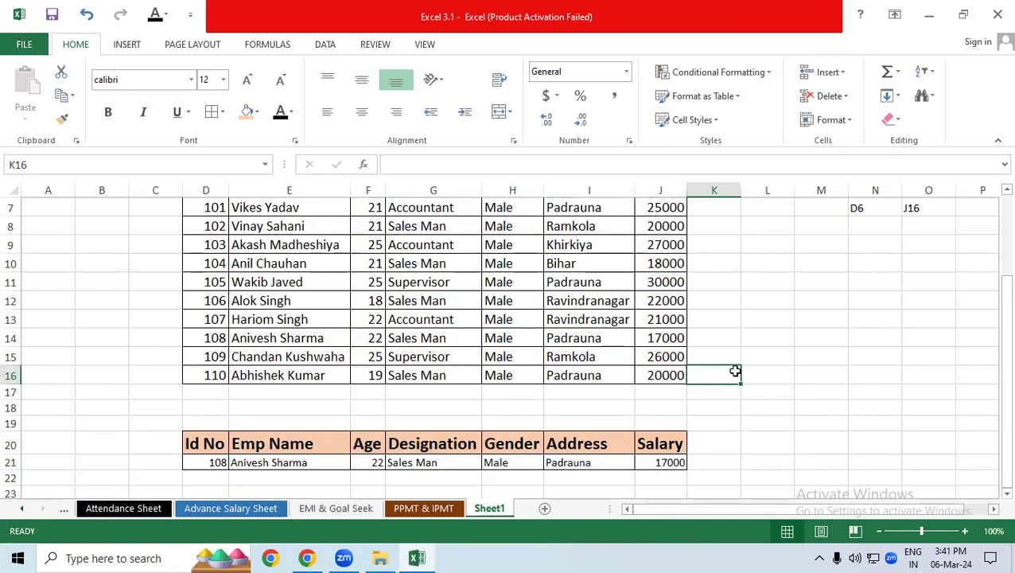
left_click(220, 457)
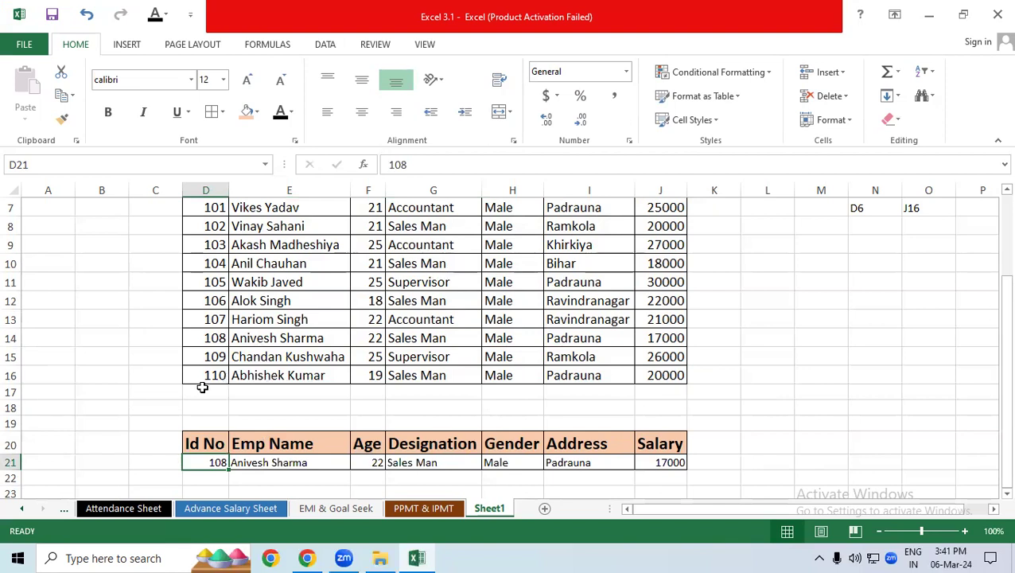
type("1")
key("Return")
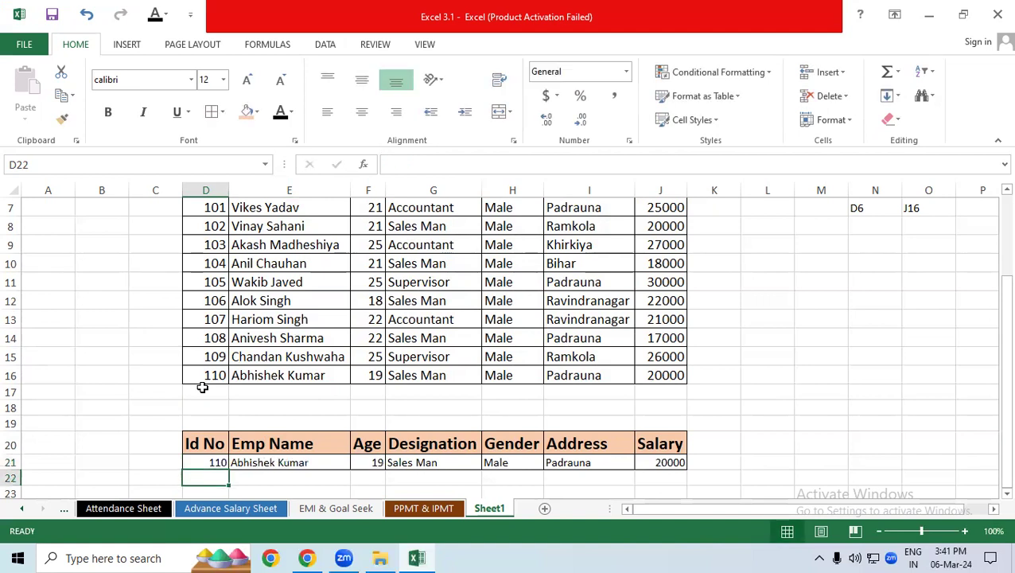
left_click_drag(290, 462, 673, 463)
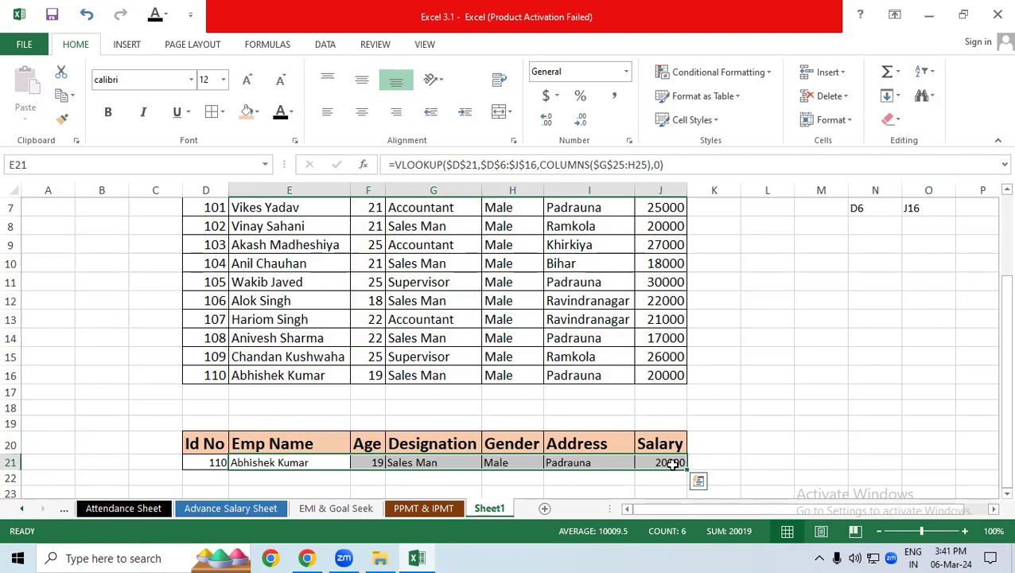
scroll(991, 444, "down", 1)
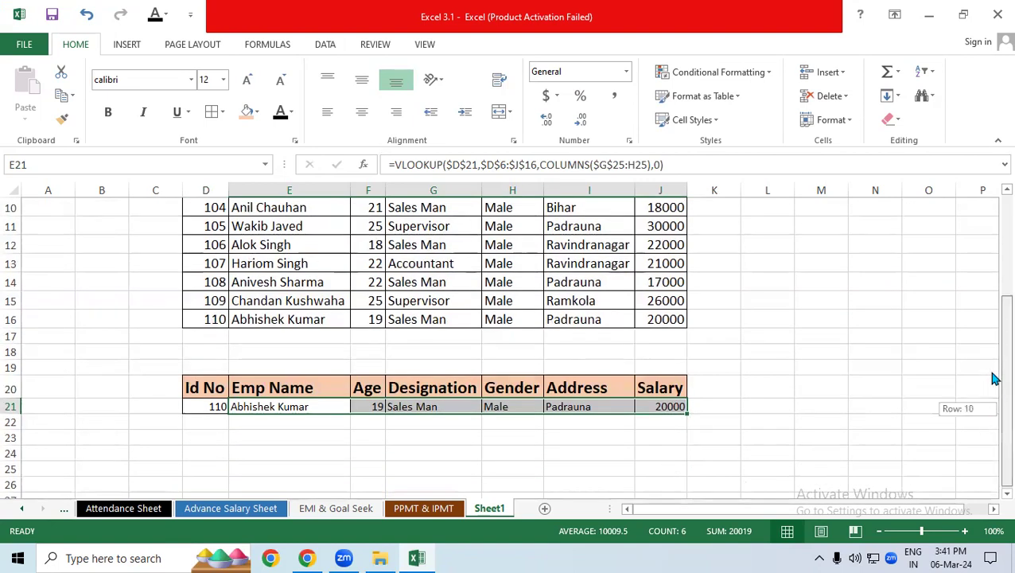
Select the employee table D6:J16 and copy it.
left_click_drag(991, 378, 992, 257)
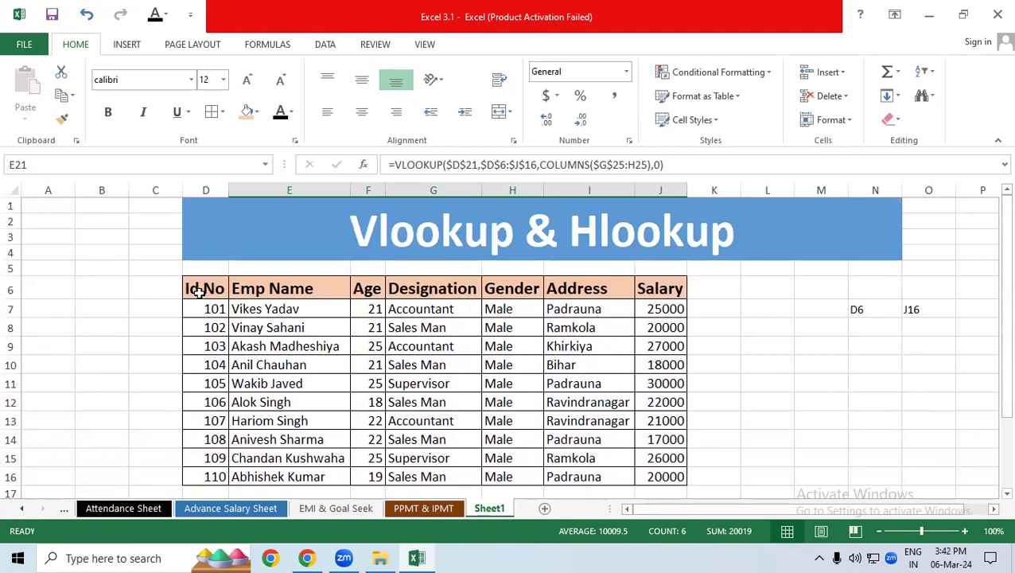
scroll(994, 315, "down", 1)
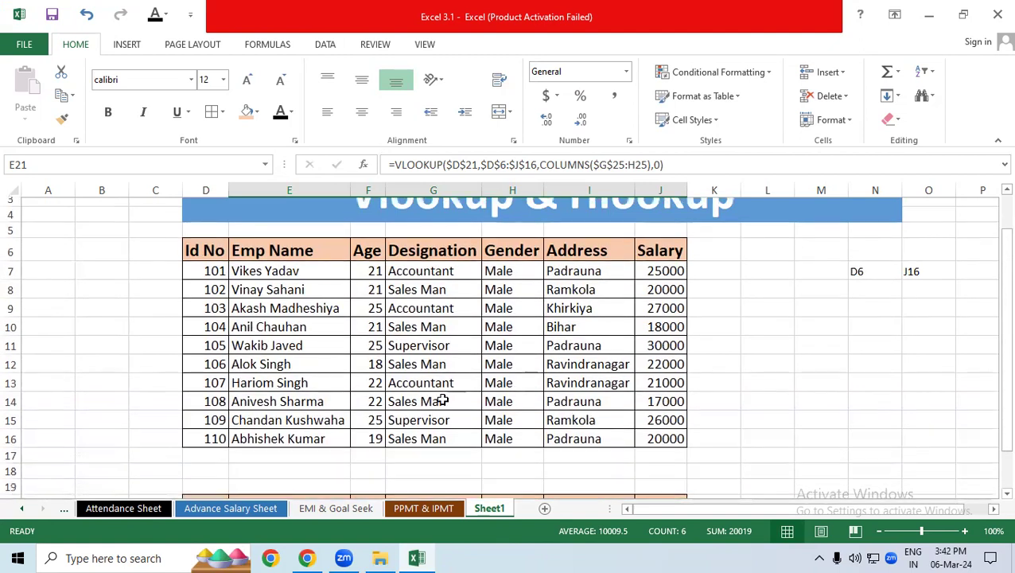
left_click_drag(993, 315, 993, 497)
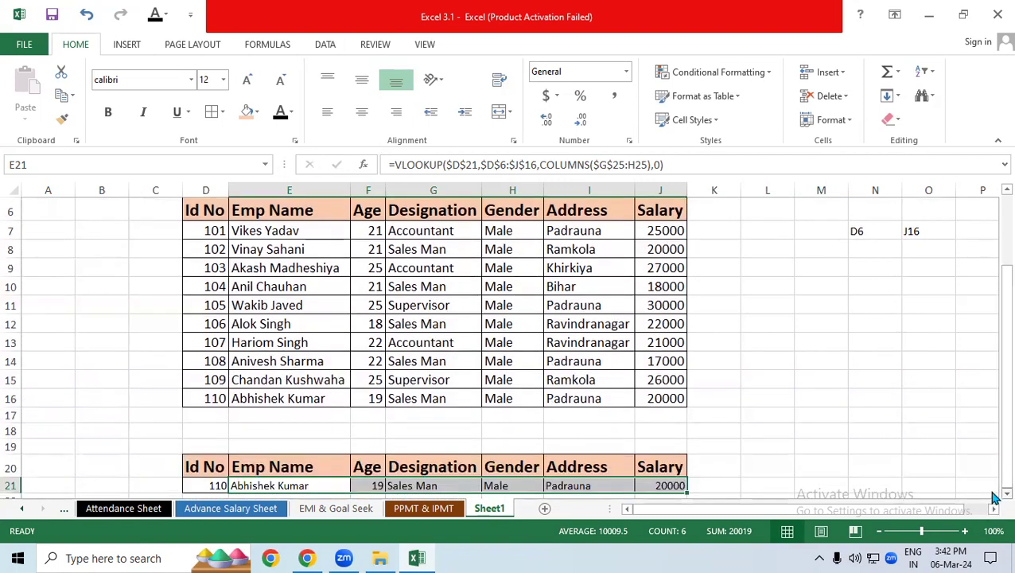
left_click(993, 497)
scroll(557, 358, "down", 3)
scroll(261, 392, "down", 2)
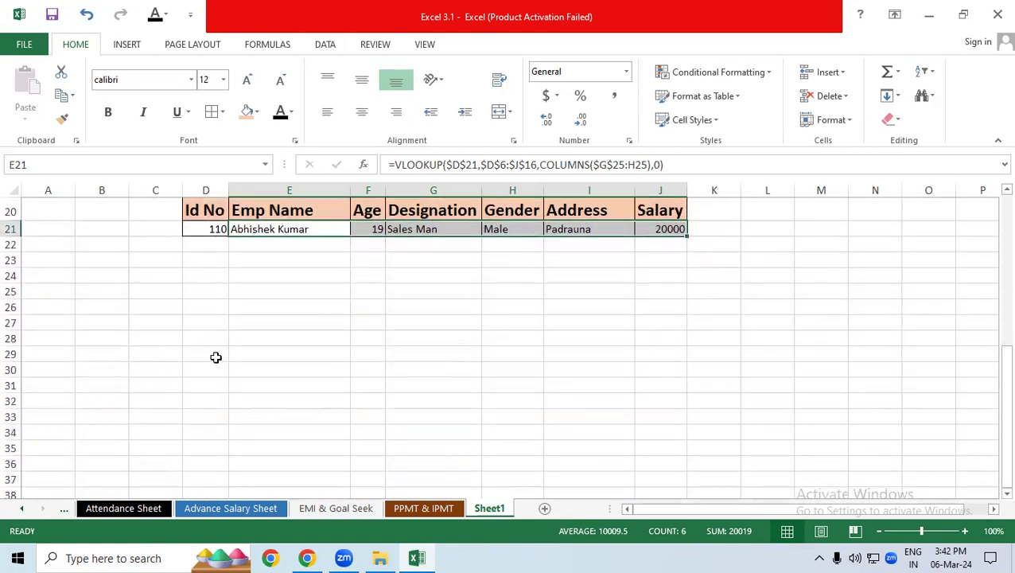
left_click_drag(208, 338, 745, 450)
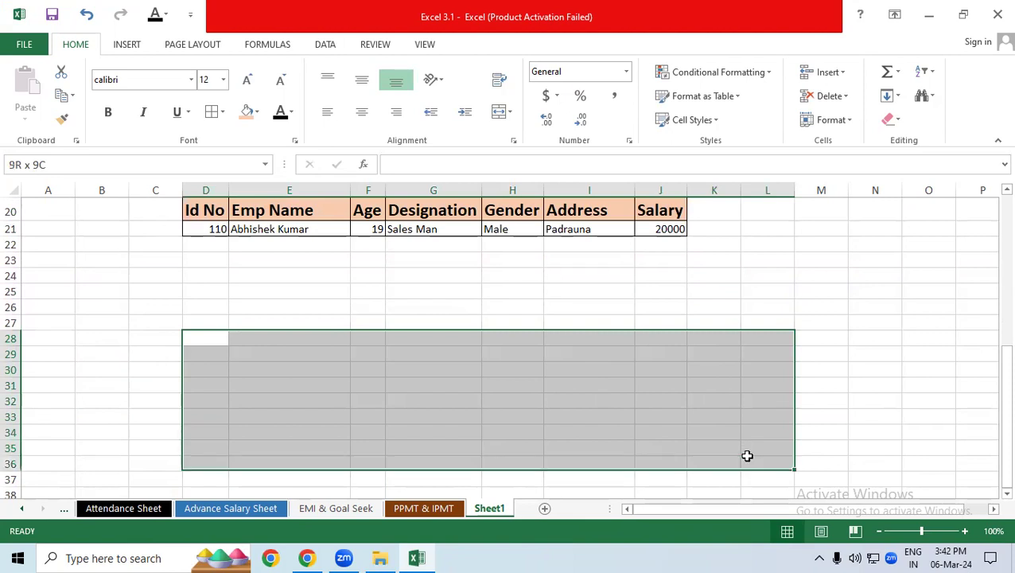
left_click_drag(993, 448, 993, 216)
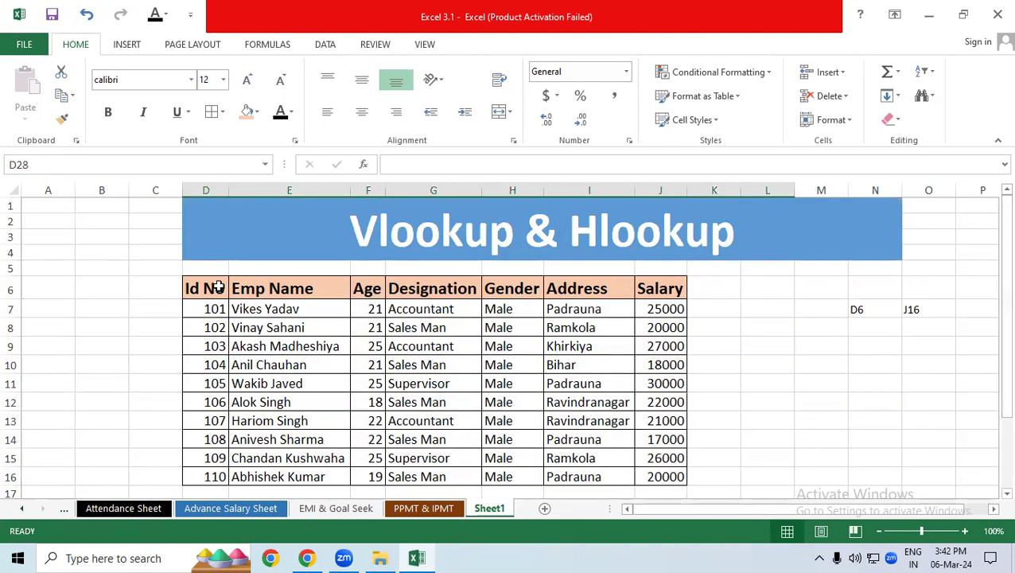
left_click_drag(205, 288, 678, 476)
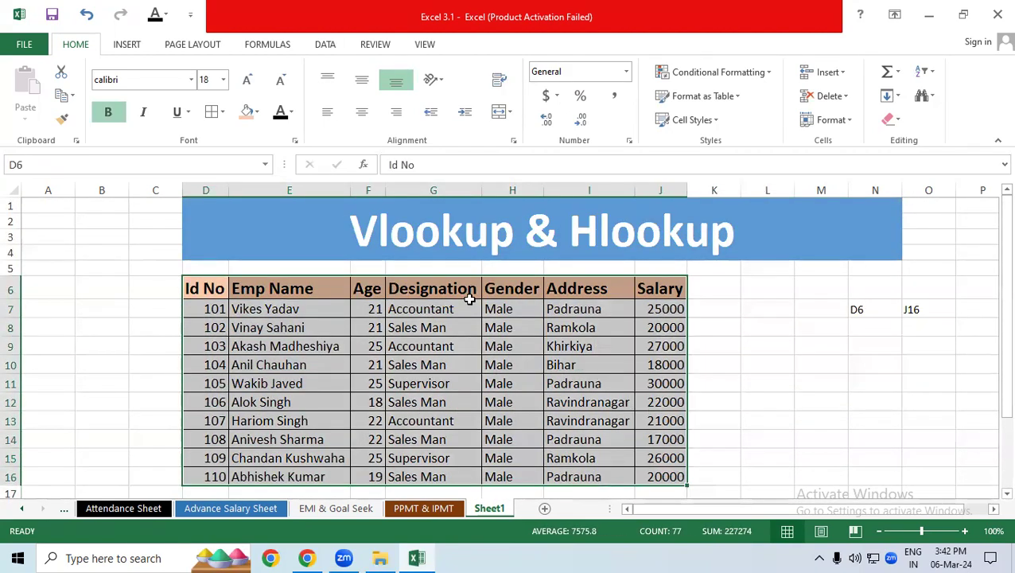
left_click(70, 98)
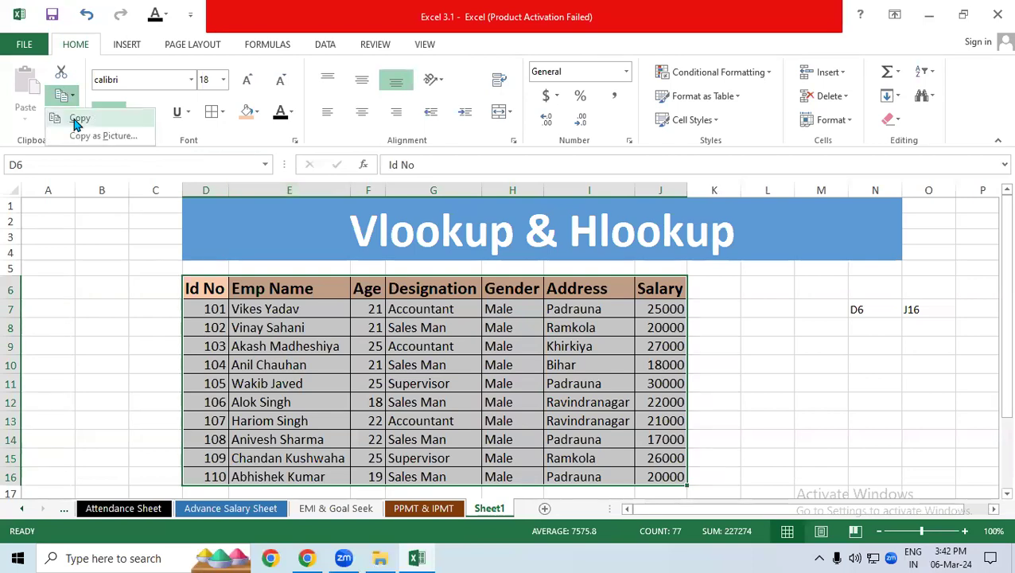
left_click(79, 118)
Scroll down and select empty cell D29 as the paste destination.
scroll(676, 350, "down", 4)
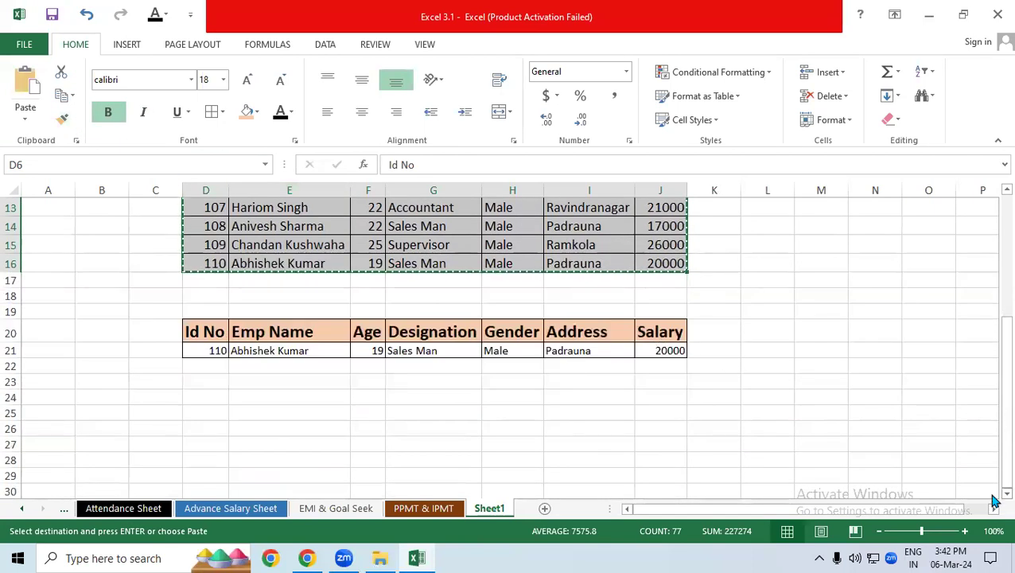
left_click(1006, 493)
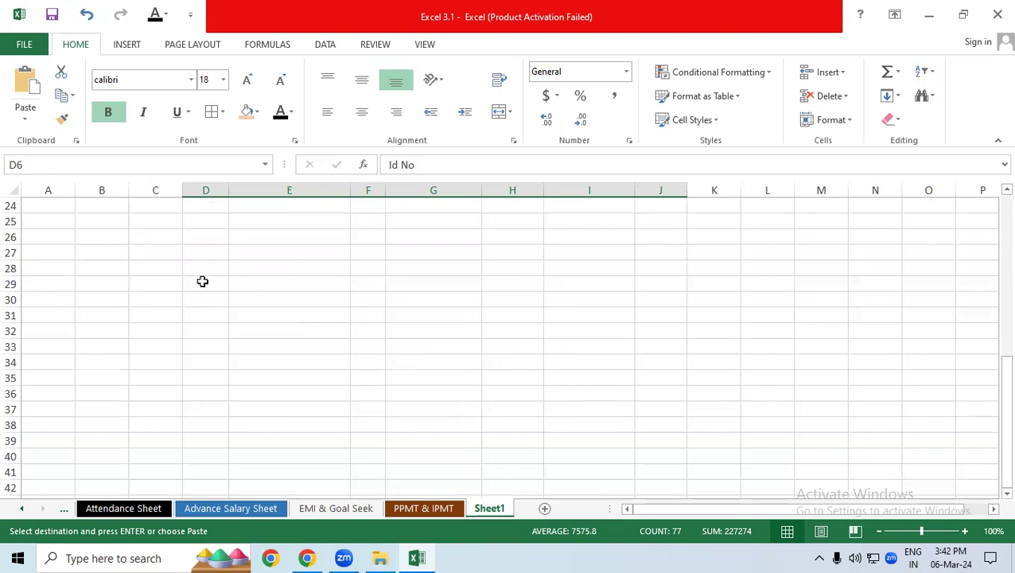
left_click(195, 284)
Paste Special the table with Transpose at D29 and AutoFit columns D through N.
right_click(190, 285)
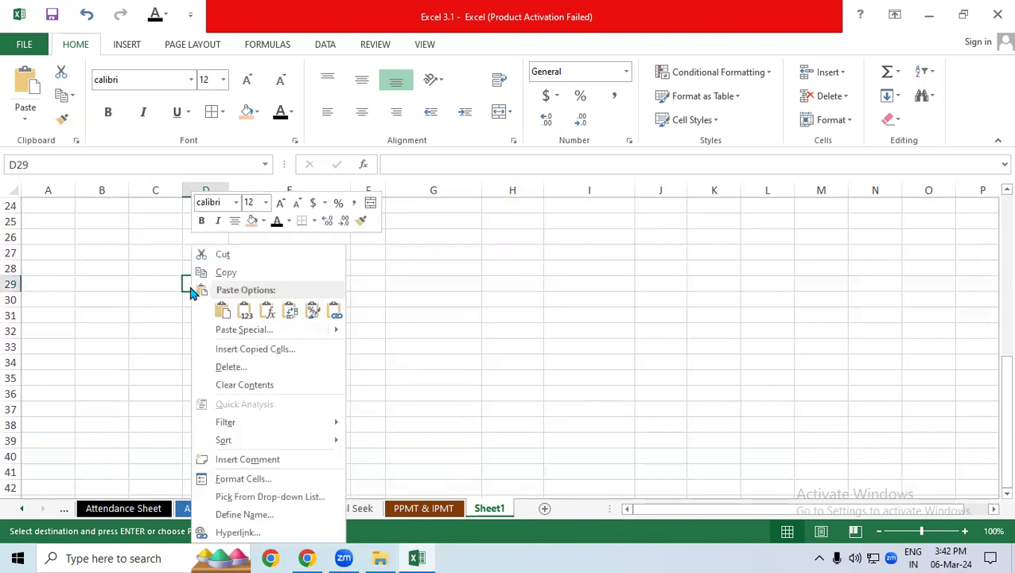
left_click(244, 329)
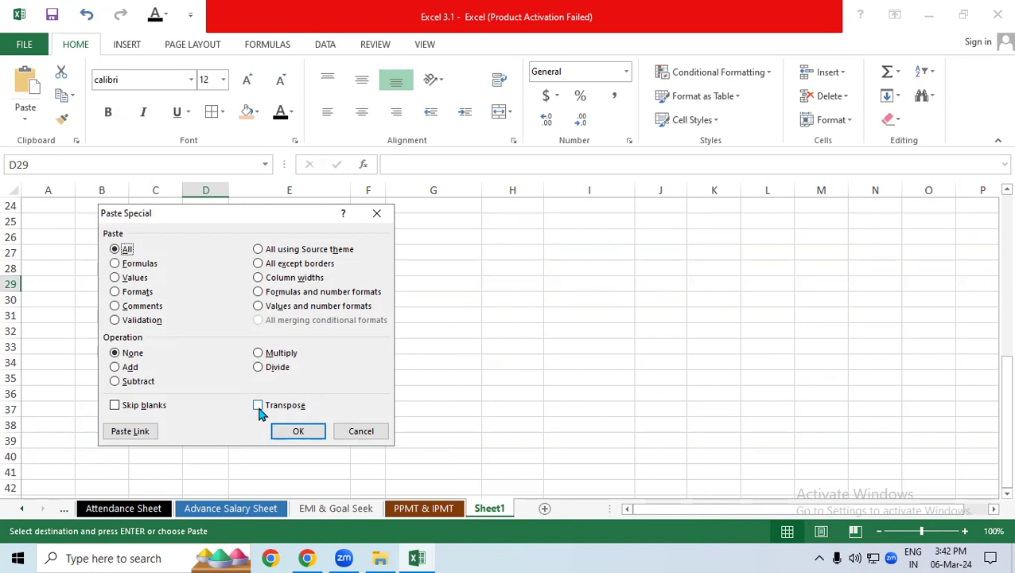
left_click(259, 406)
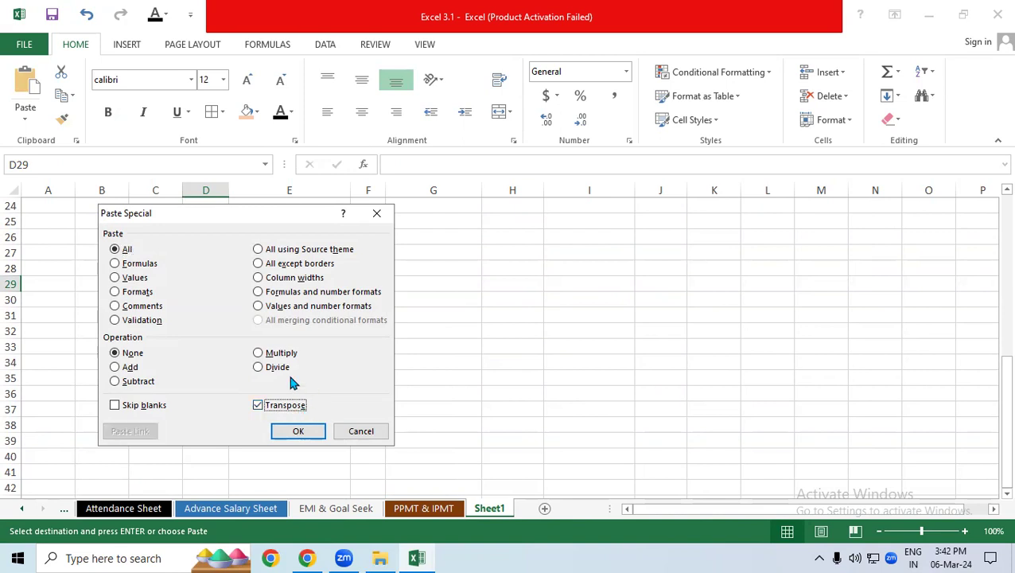
left_click(293, 435)
mouse_move(206, 190)
left_mouse_down()
mouse_move(536, 199)
mouse_move(902, 182)
left_mouse_up()
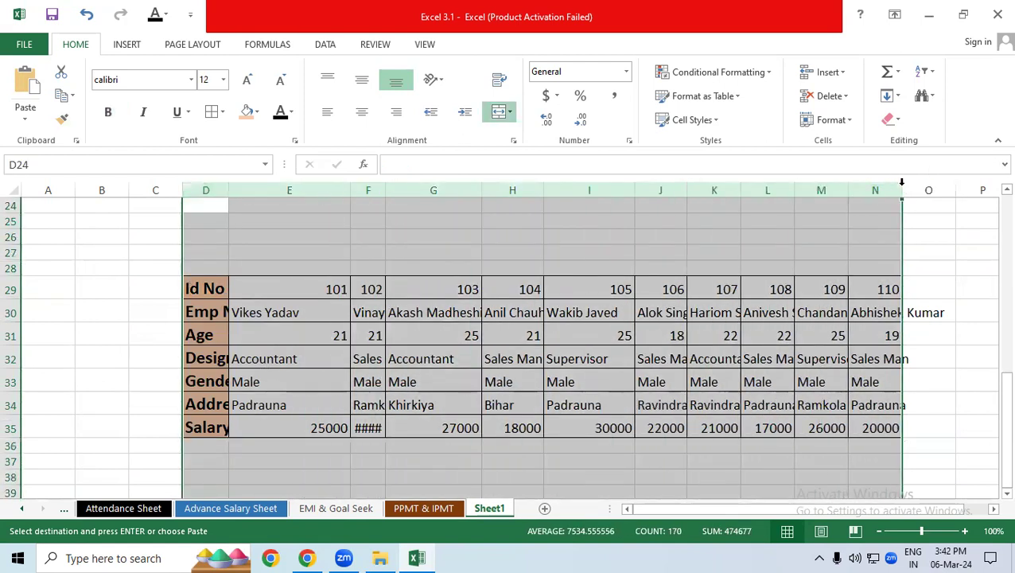
double_click(902, 185)
left_click(883, 421)
mouse_move(706, 509)
left_mouse_down()
mouse_move(815, 509)
mouse_move(752, 509)
left_mouse_up()
left_click_drag(96, 291, 101, 433)
left_click_drag(175, 306, 936, 288)
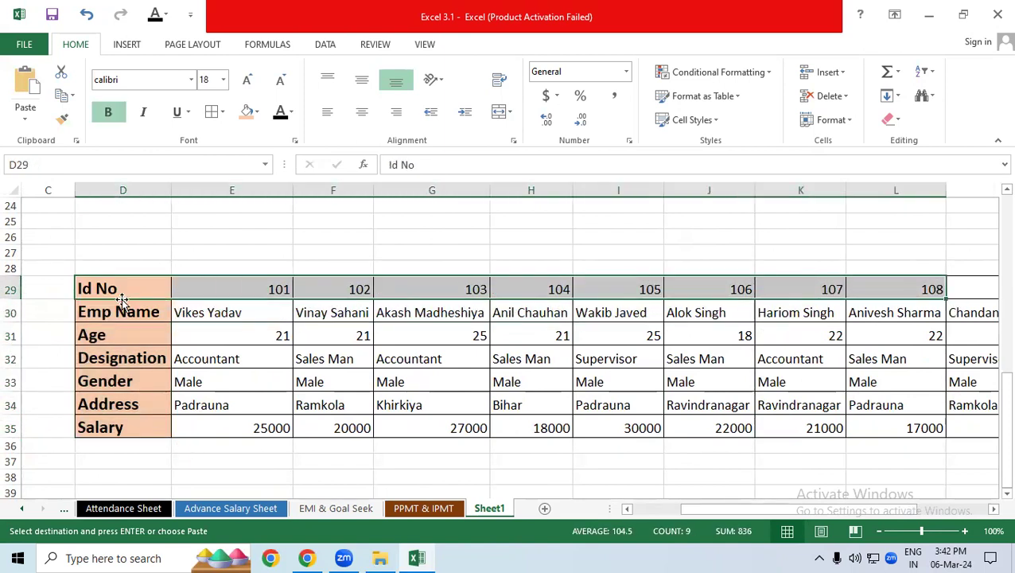
left_click_drag(121, 311, 805, 312)
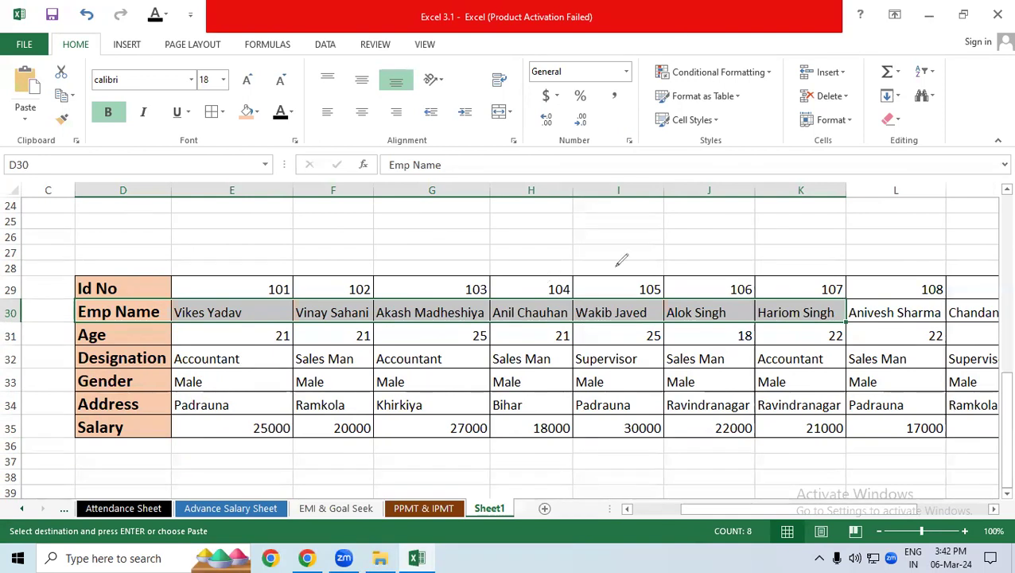
left_click_drag(617, 268, 532, 268)
left_click_drag(697, 199, 697, 239)
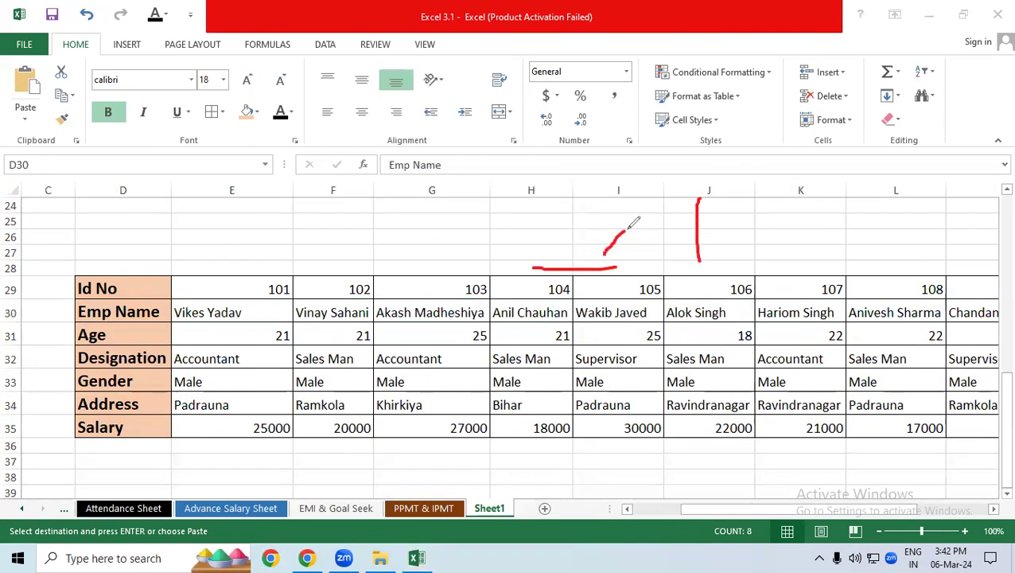
left_click_drag(812, 204, 810, 273)
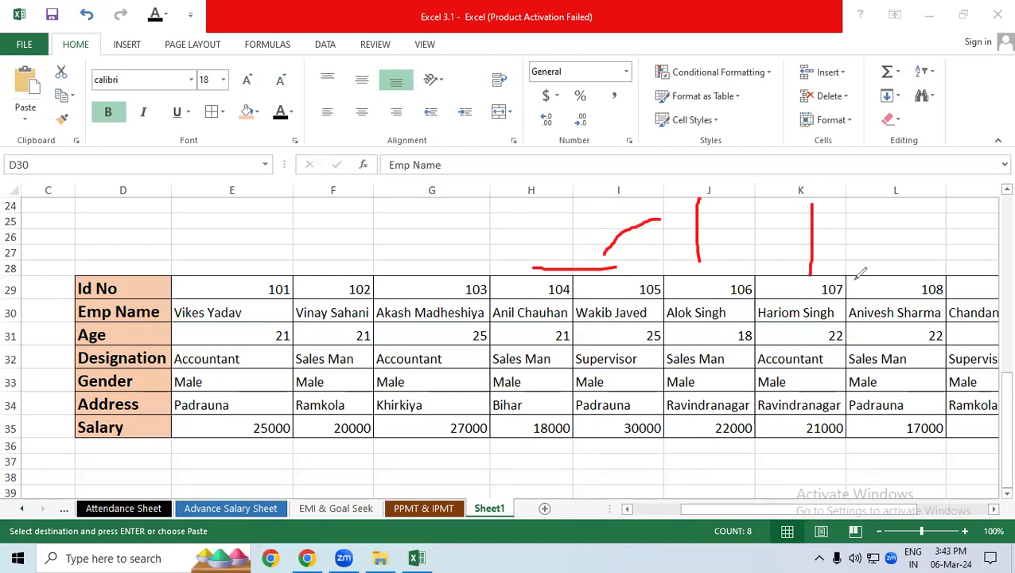
left_click_drag(881, 257, 823, 223)
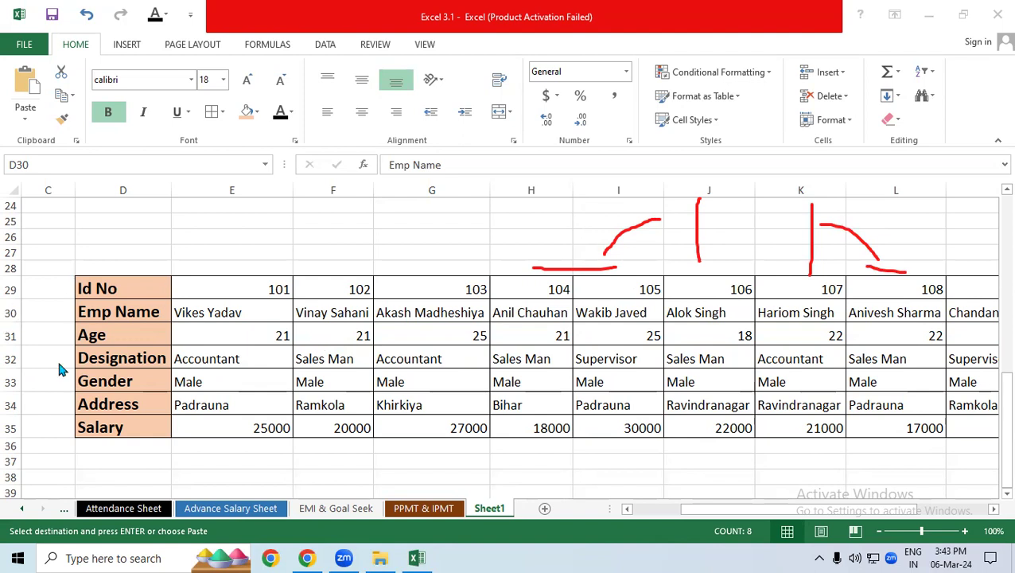
mouse_move(100, 288)
left_mouse_down()
mouse_move(322, 381)
mouse_move(875, 419)
left_mouse_up()
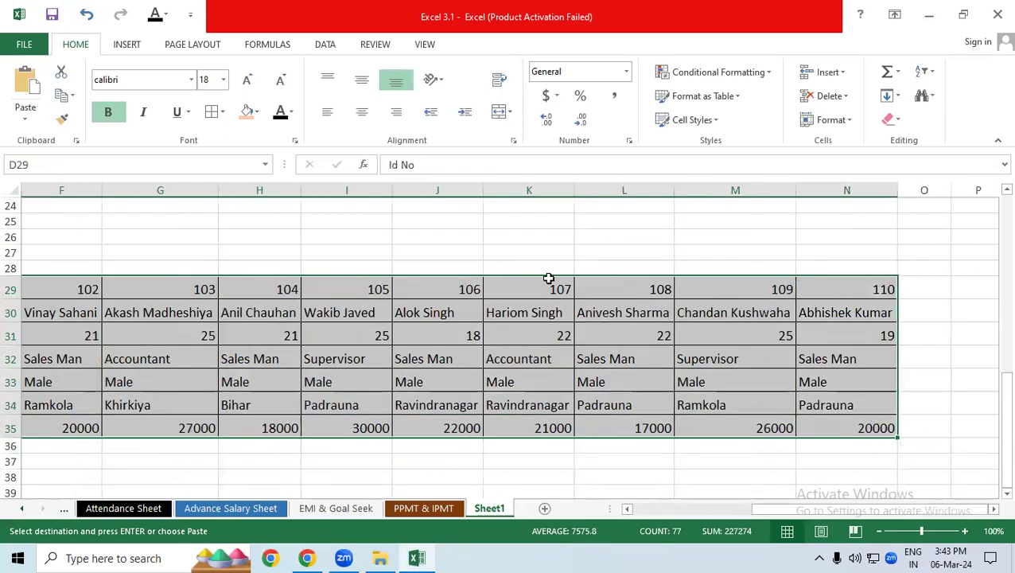
Copy the transposed table D29:N35 and Paste Special it with Transpose at D42.
left_click(64, 95)
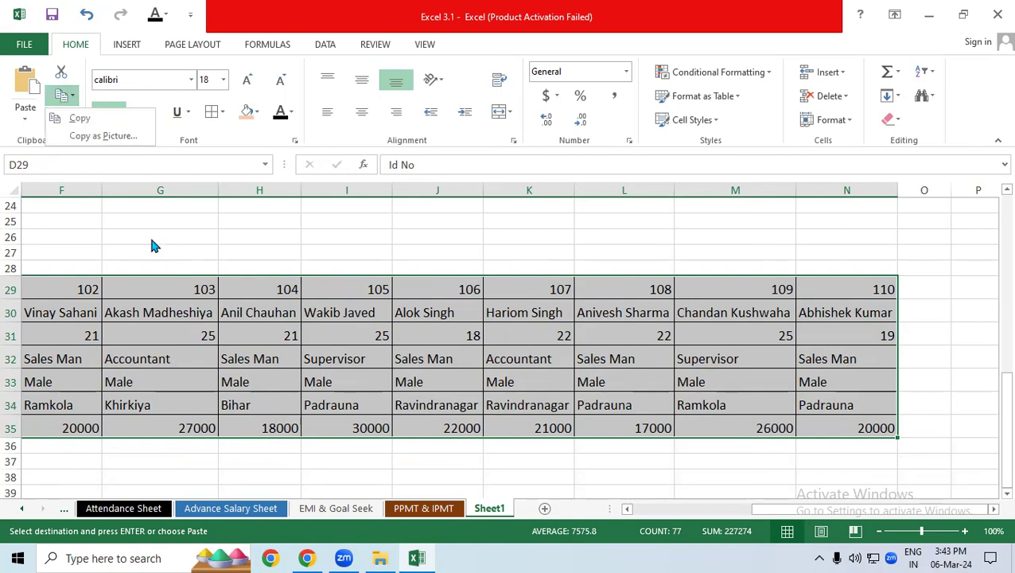
left_click(80, 117)
scroll(229, 454, "up", 1)
scroll(229, 453, "down", 1)
scroll(992, 499, "down", 1)
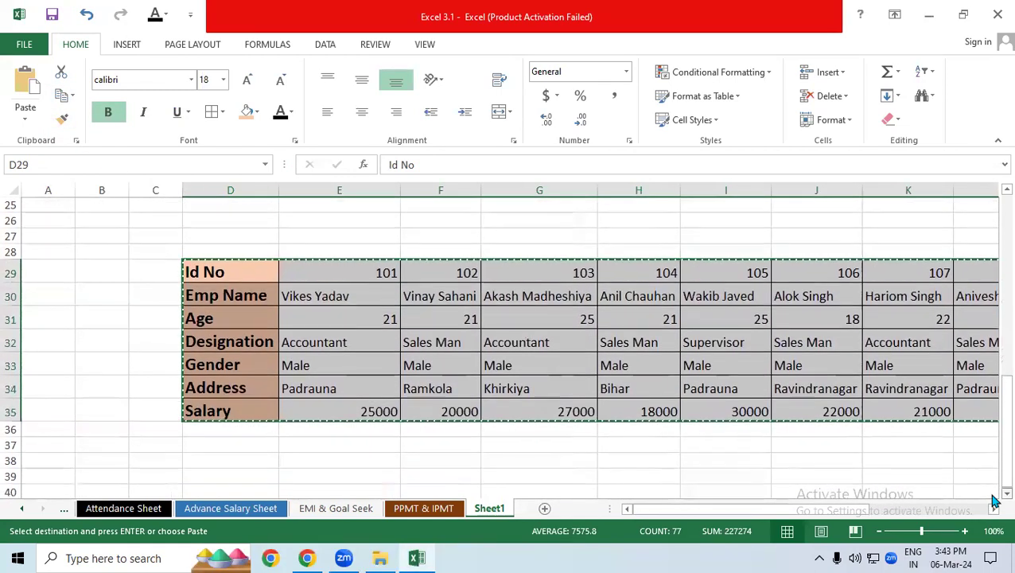
scroll(992, 500, "down", 3)
scroll(993, 499, "down", 1)
left_click(220, 300)
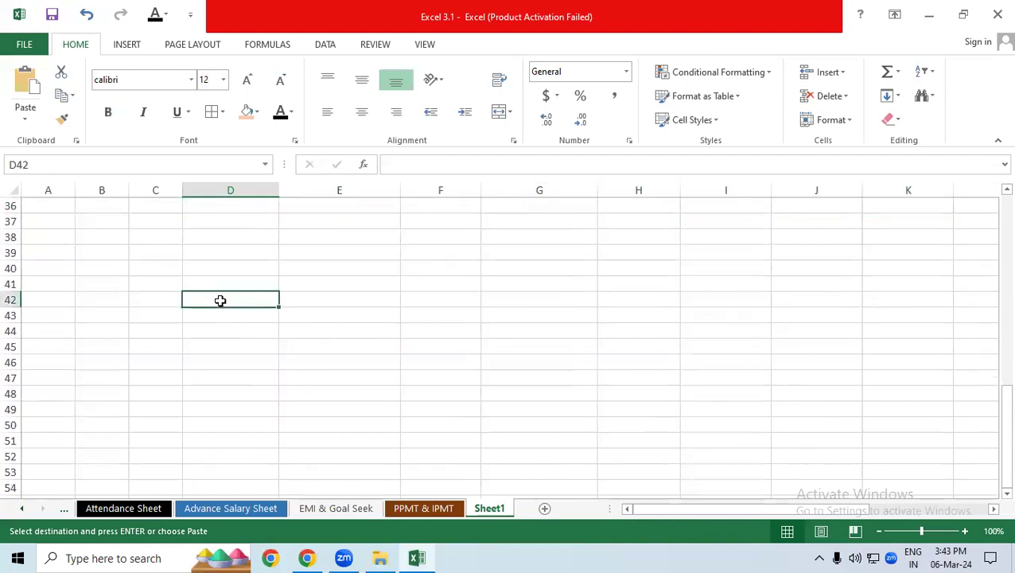
right_click(238, 304)
mouse_move(270, 88)
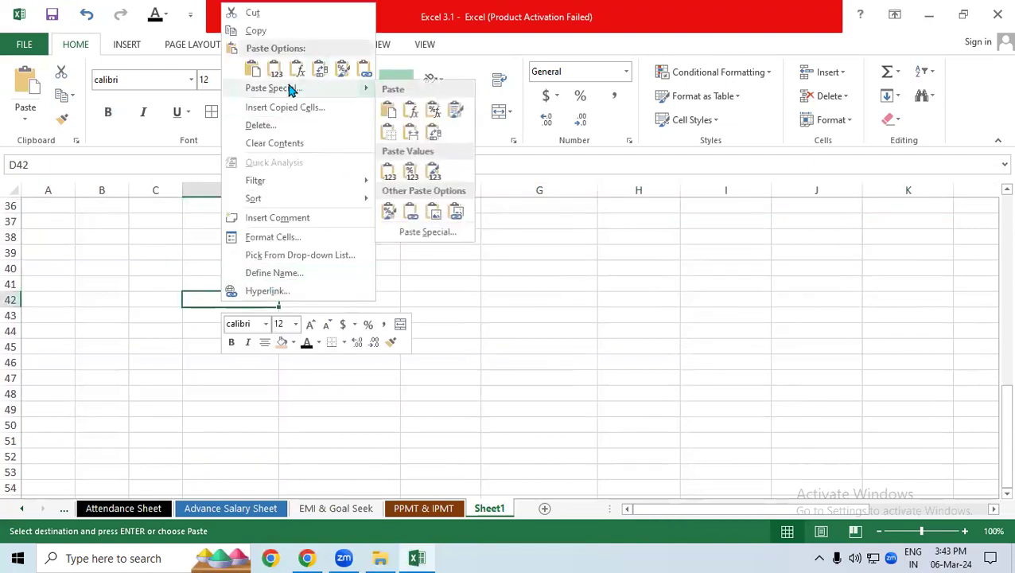
left_click(294, 93)
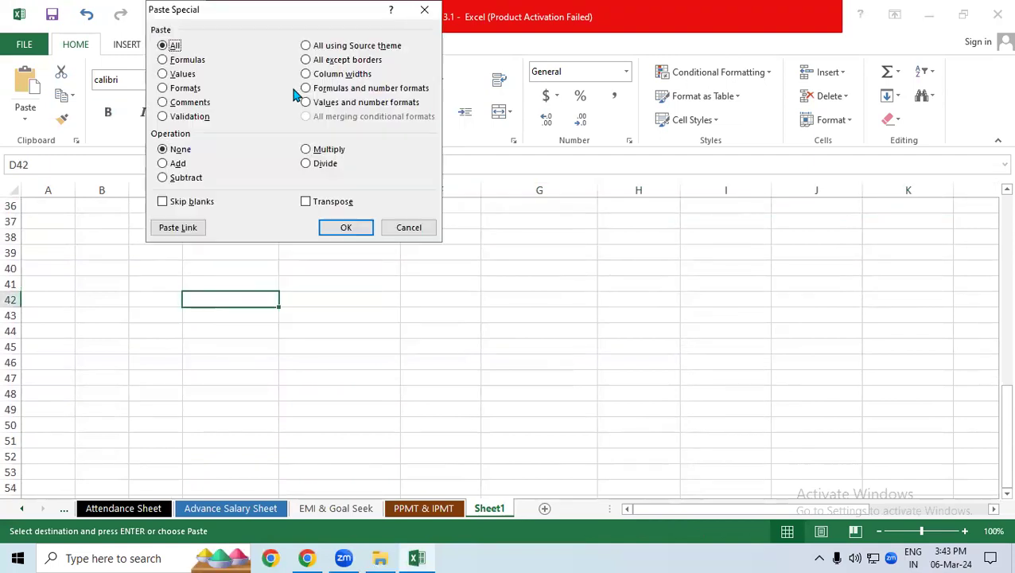
left_click(306, 202)
left_click(342, 228)
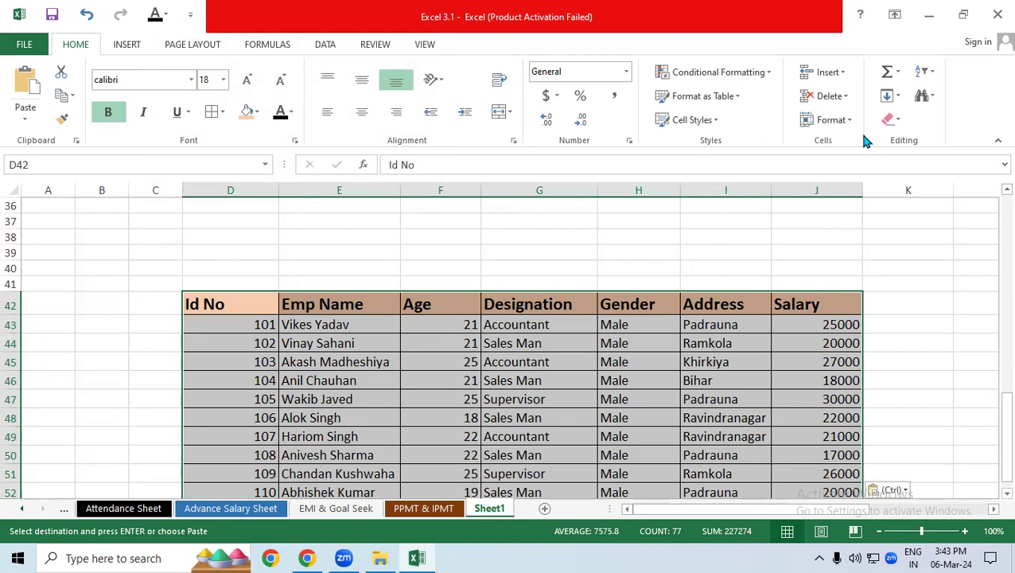
Clear All on the pasted D42 copy to remove its contents and formatting.
left_click(889, 120)
left_click(895, 141)
left_click(664, 254)
left_click_drag(993, 439, 978, 241)
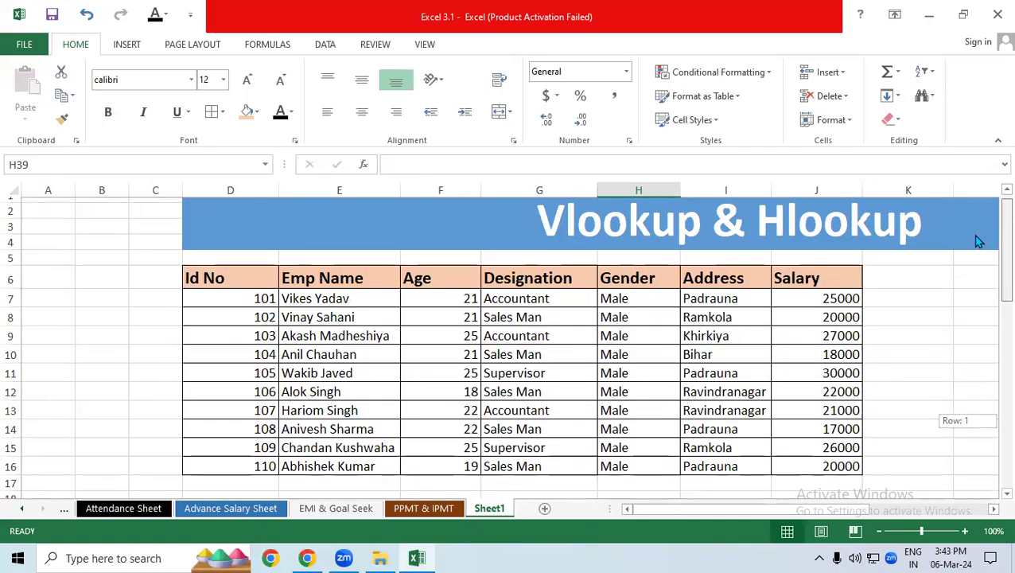
left_click_drag(978, 241, 963, 353)
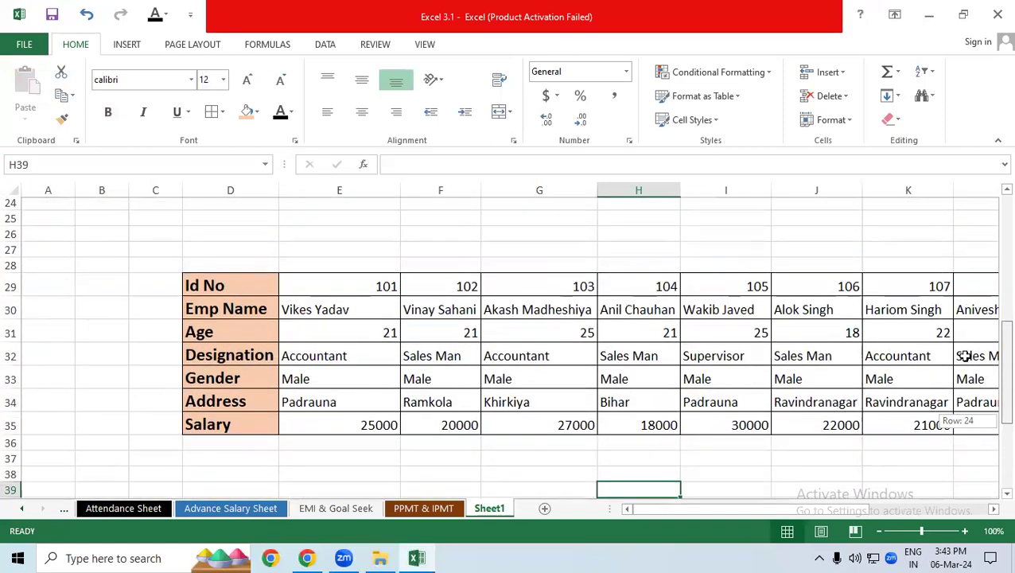
mouse_move(657, 510)
left_mouse_down()
mouse_move(728, 509)
mouse_move(698, 509)
left_mouse_up()
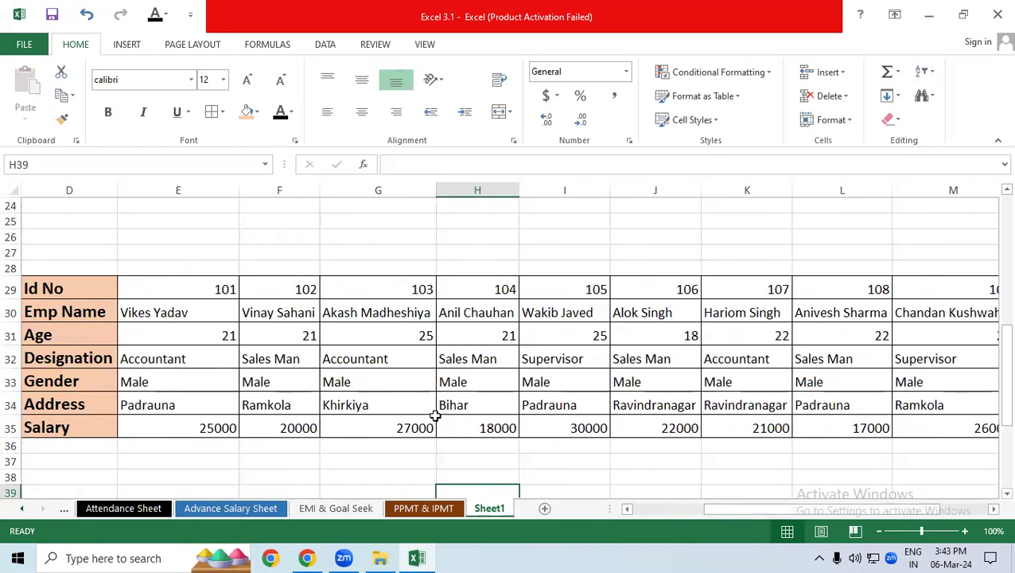
left_click_drag(47, 288, 942, 432)
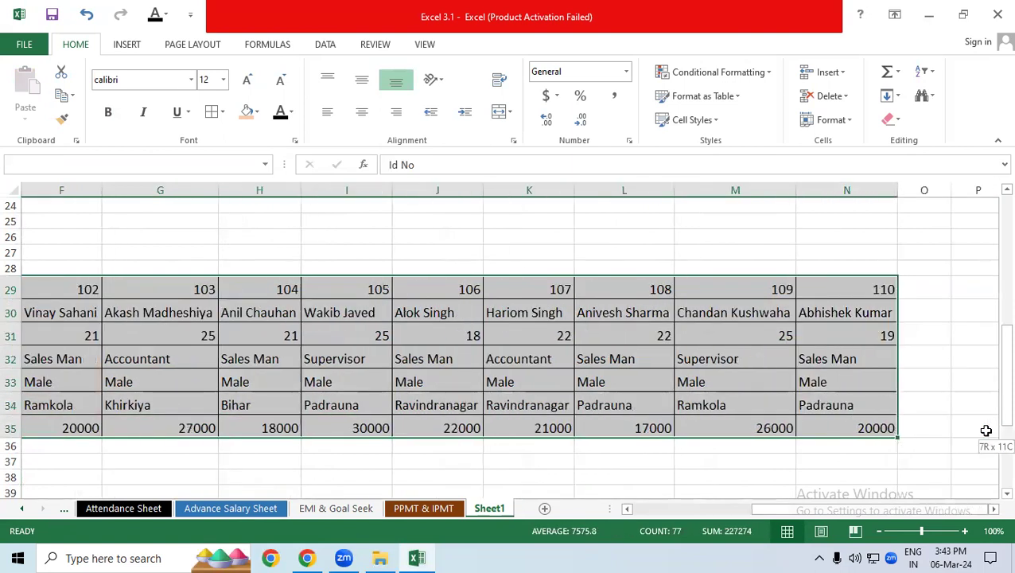
left_click_drag(942, 431, 987, 430)
Clear All on the transposed table copy, erasing contents and formatting.
left_click(896, 119)
left_click(899, 141)
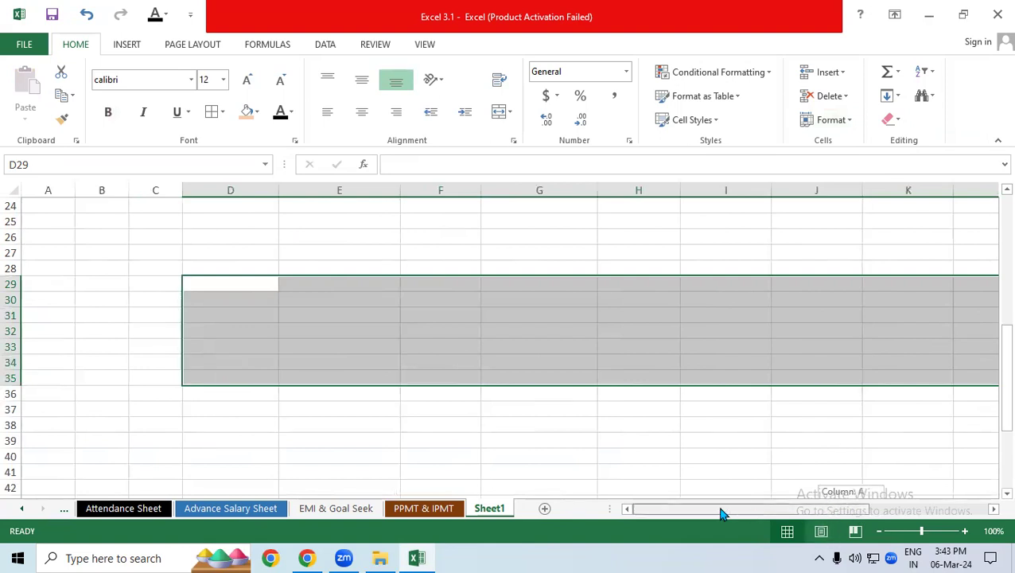
left_click_drag(1006, 374, 1004, 226)
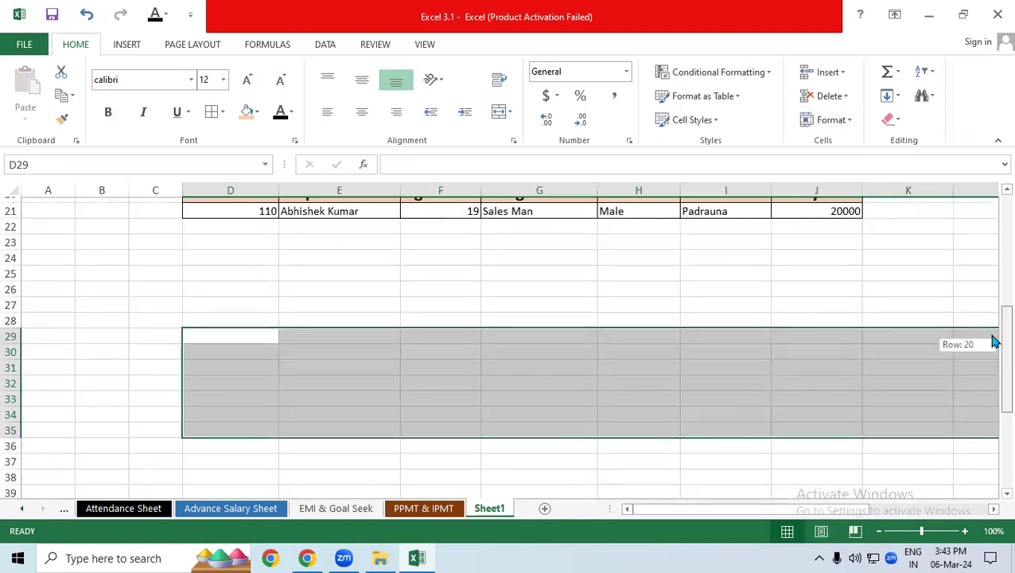
left_click_drag(332, 283, 342, 483)
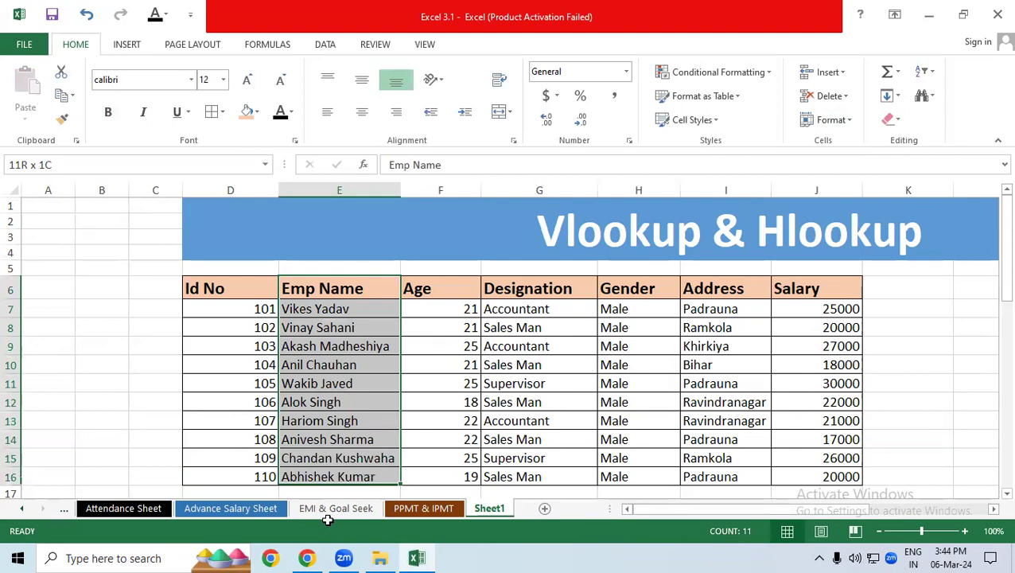
scroll(347, 326, "down", 1)
left_click_drag(1005, 391, 1005, 290)
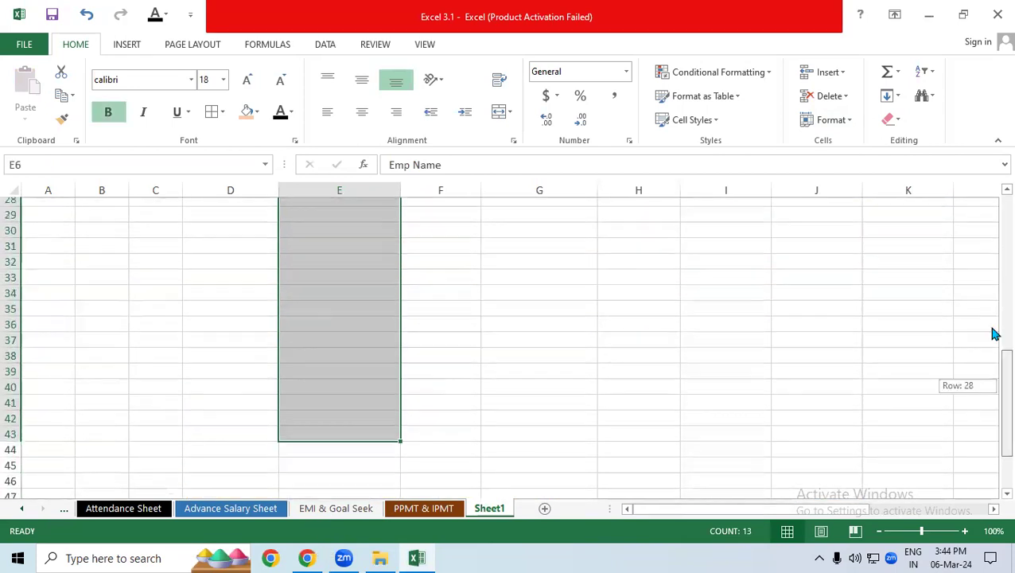
Enter ID 102 in D21 and check the returned details in row 21.
left_click(502, 418)
left_click(240, 350)
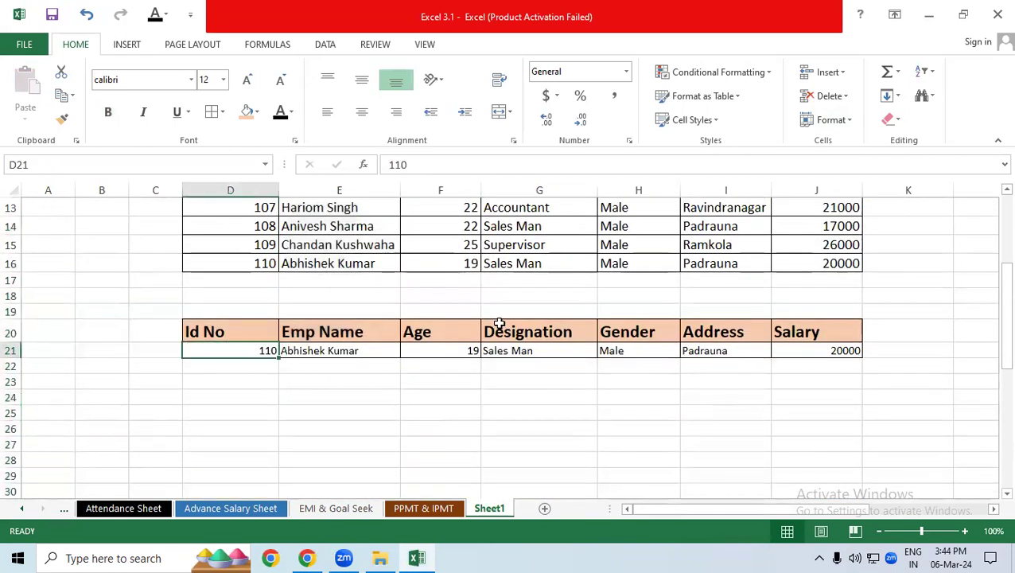
type("1")
key("Return")
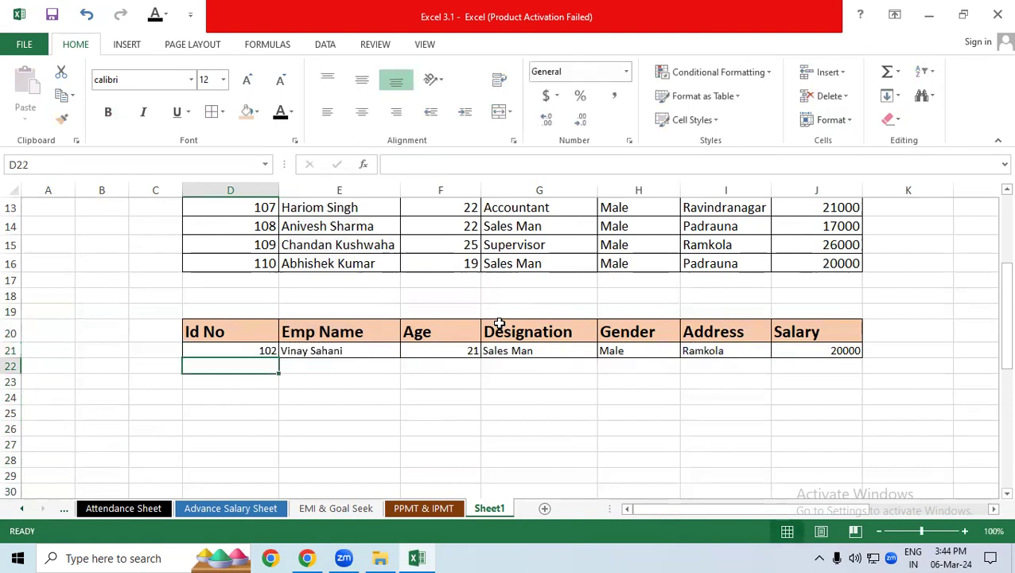
left_click_drag(334, 369, 831, 346)
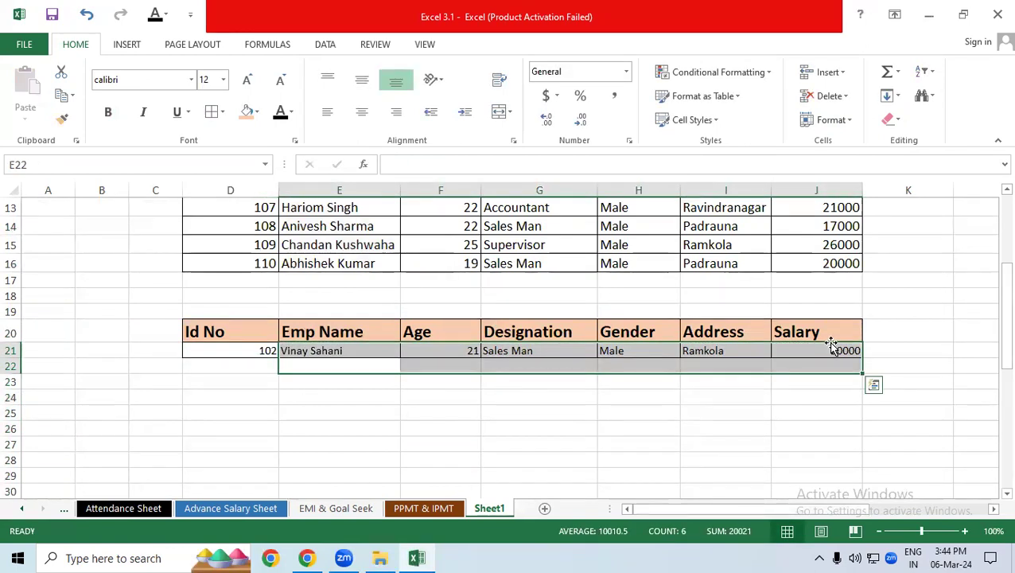
scroll(831, 346, "up", 1)
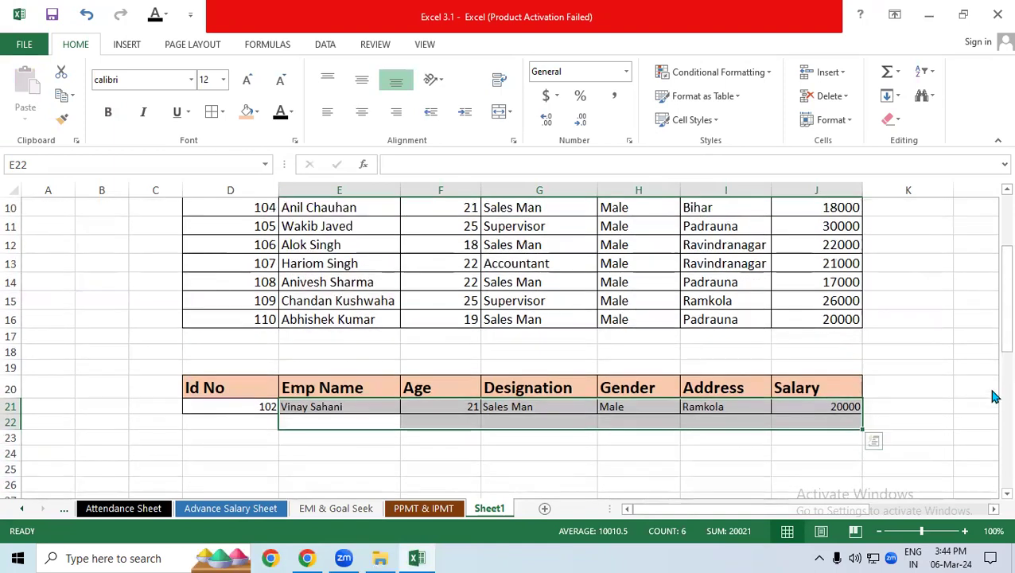
left_click_drag(993, 350, 995, 231)
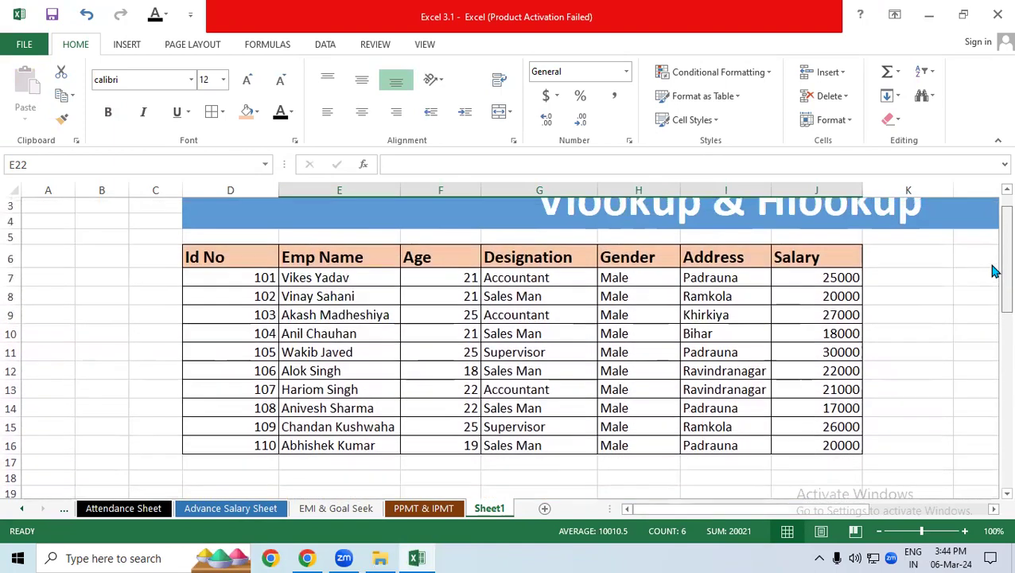
mouse_move(207, 262)
left_mouse_down()
mouse_move(260, 296)
mouse_move(847, 445)
left_mouse_up()
Copy the employee table and Paste Special it with Transpose starting at D28.
left_click(70, 96)
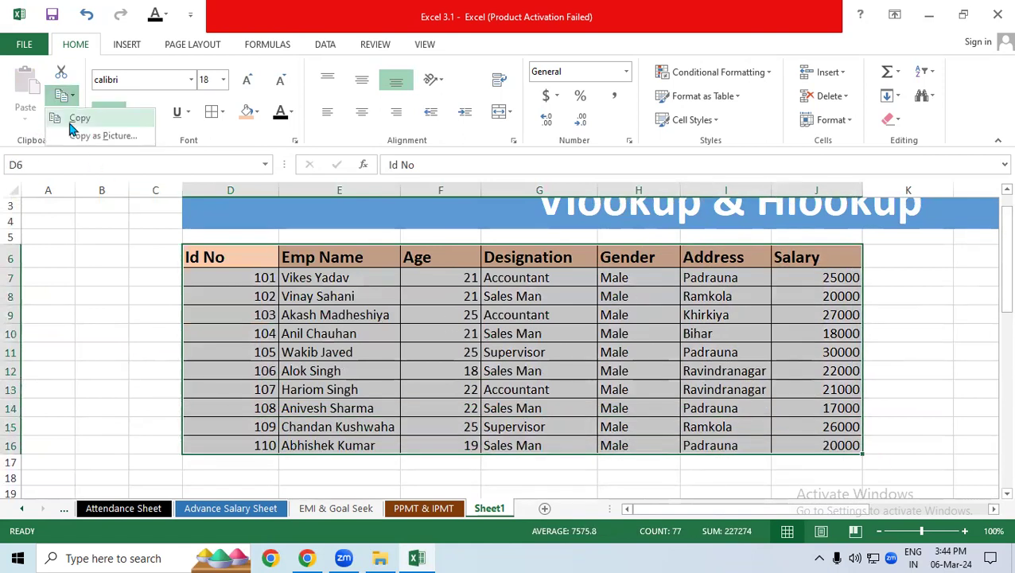
left_click(78, 119)
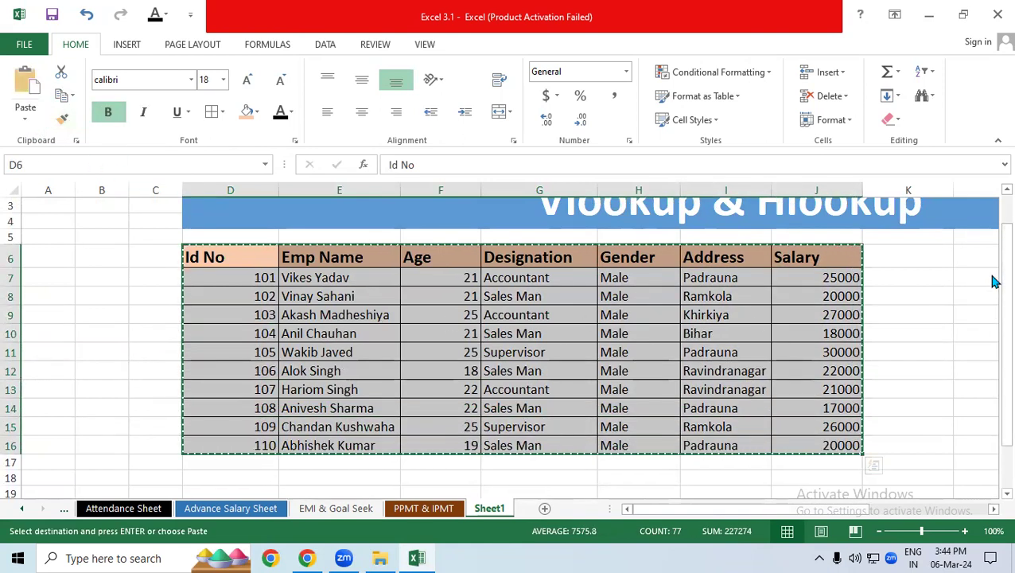
scroll(994, 477, "down", 3)
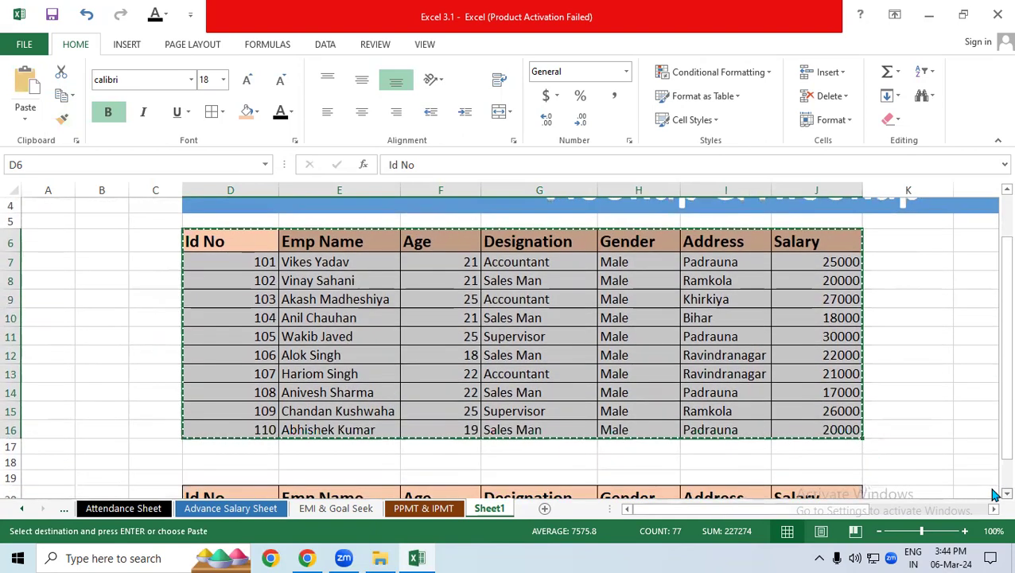
scroll(992, 493, "down", 3)
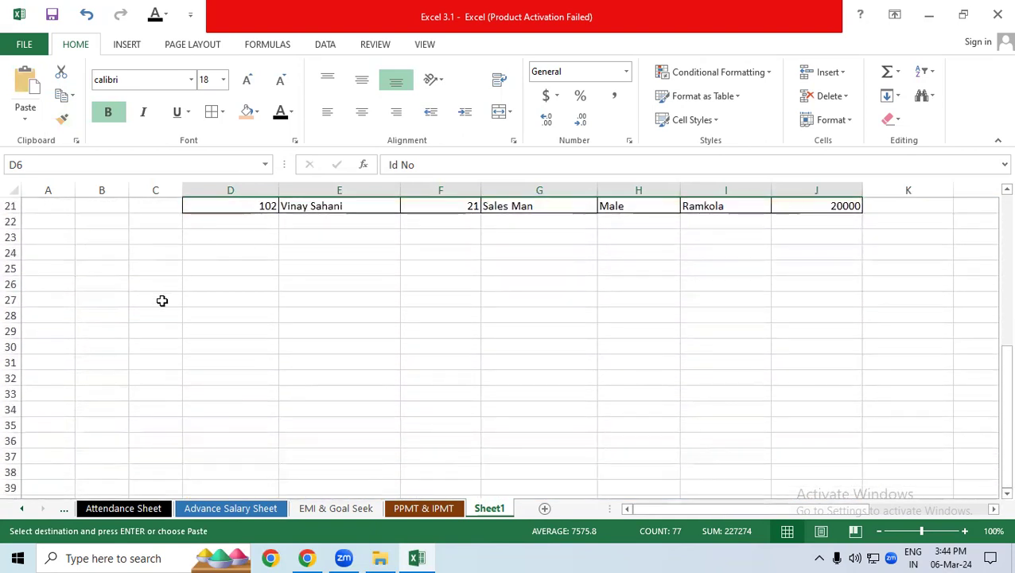
left_click(190, 312)
right_click(205, 316)
mouse_move(258, 102)
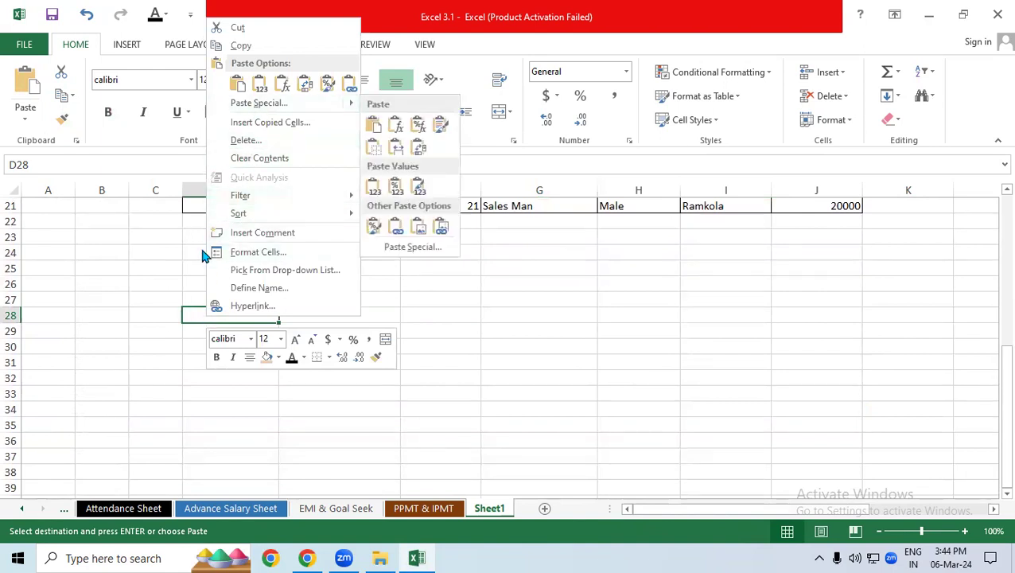
left_click(291, 107)
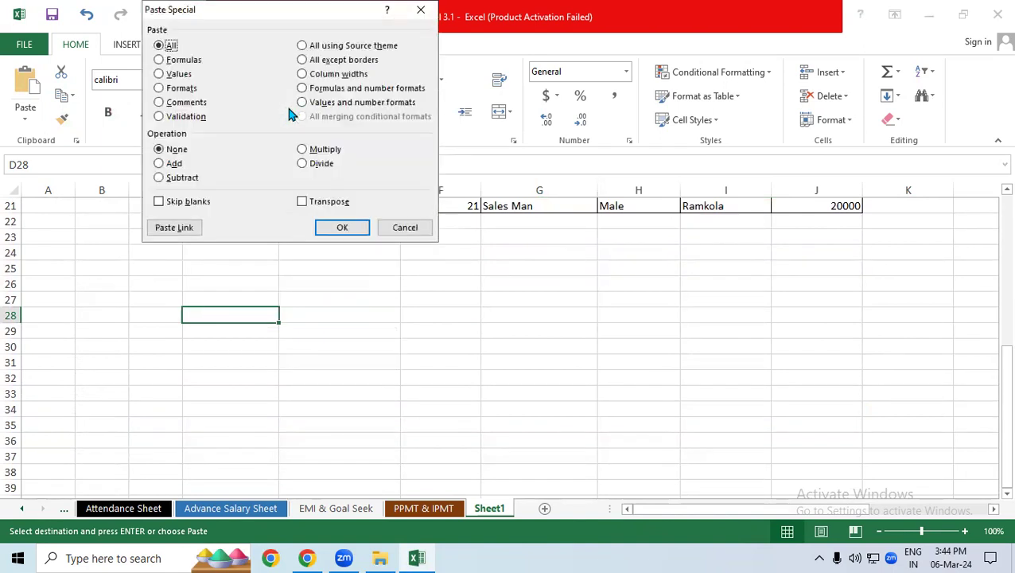
left_click(306, 211)
left_click(348, 228)
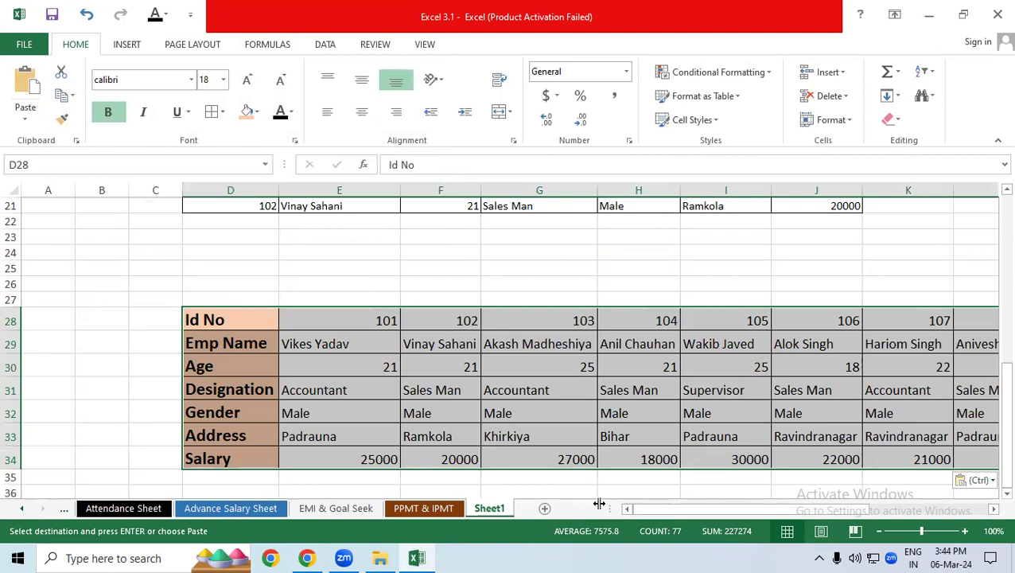
Copy the field labels Id No through Salary from D28:D34 into D38:D44.
left_click_drag(636, 509, 704, 510)
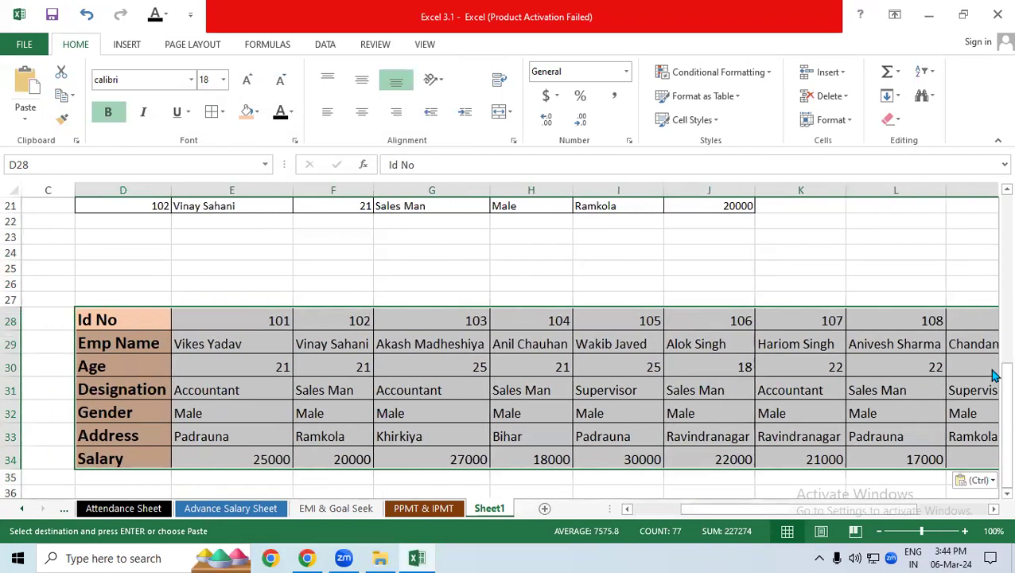
scroll(994, 485, "down", 2)
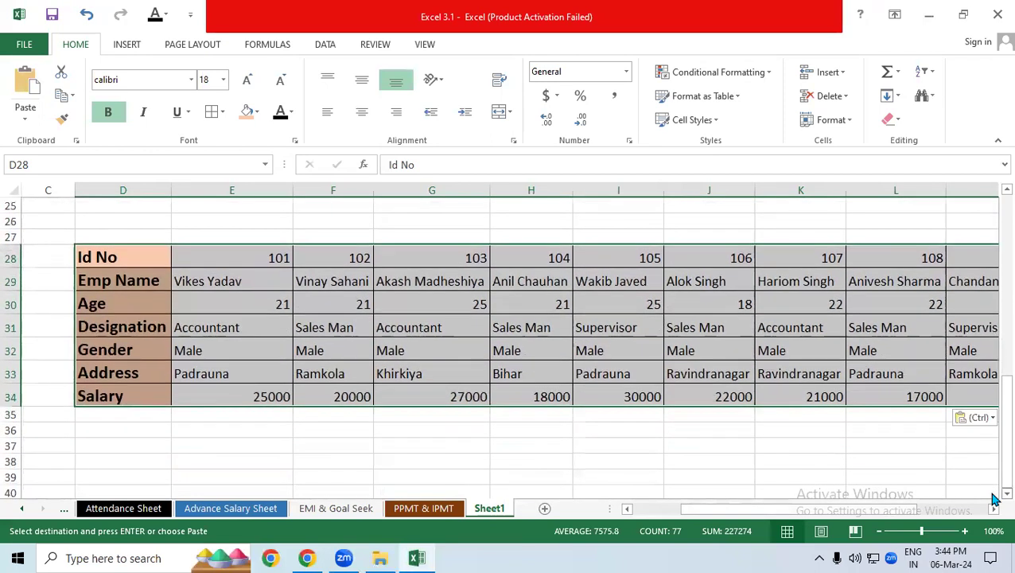
left_click(149, 348)
left_click_drag(127, 263, 134, 402)
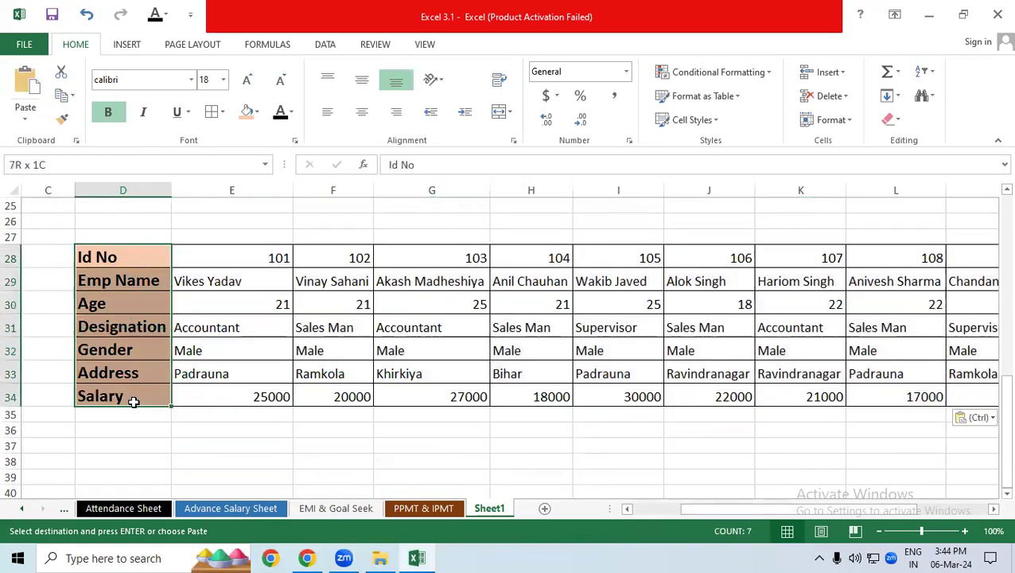
left_click(72, 95)
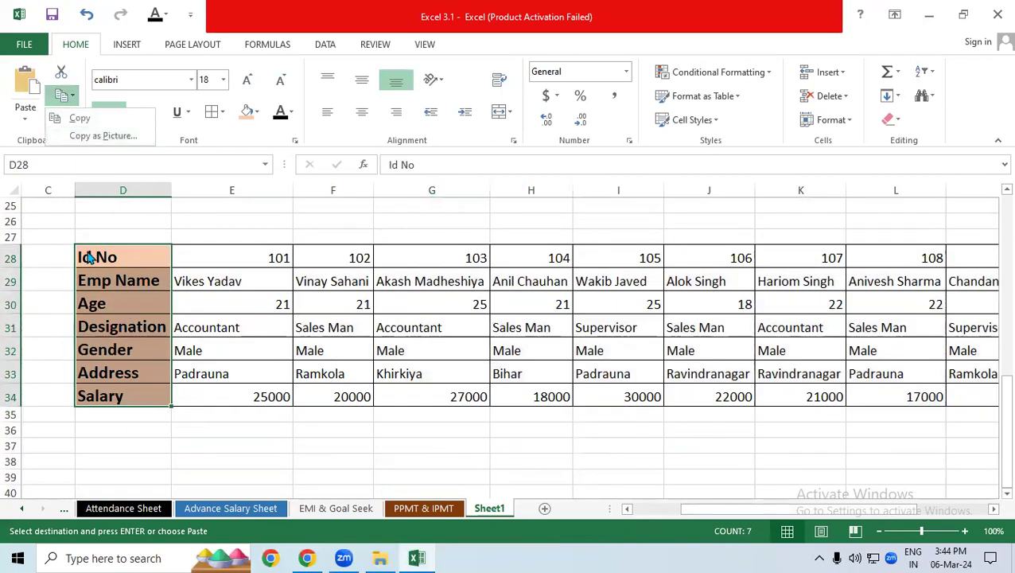
left_click(79, 118)
left_click(121, 459)
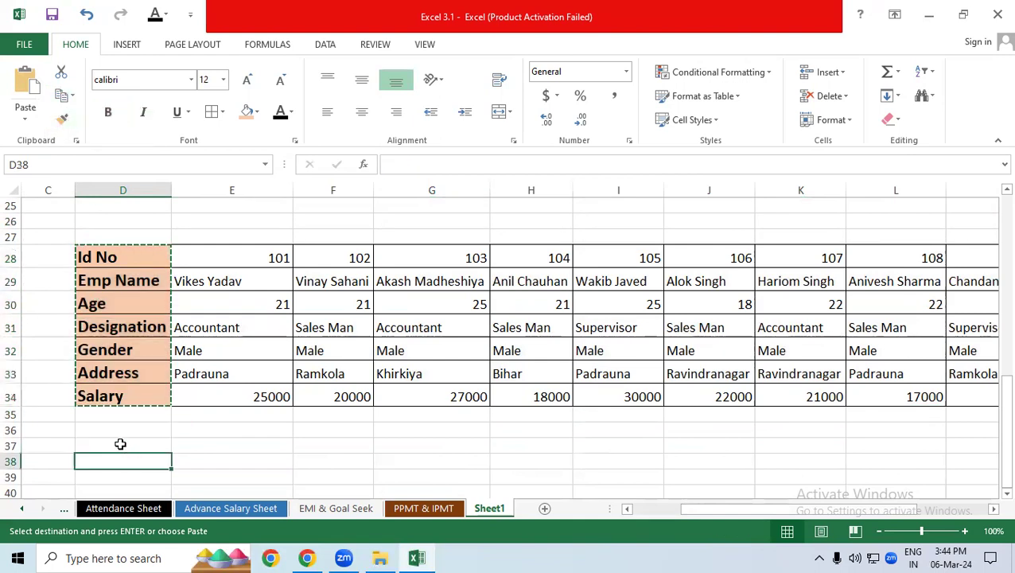
left_click(20, 111)
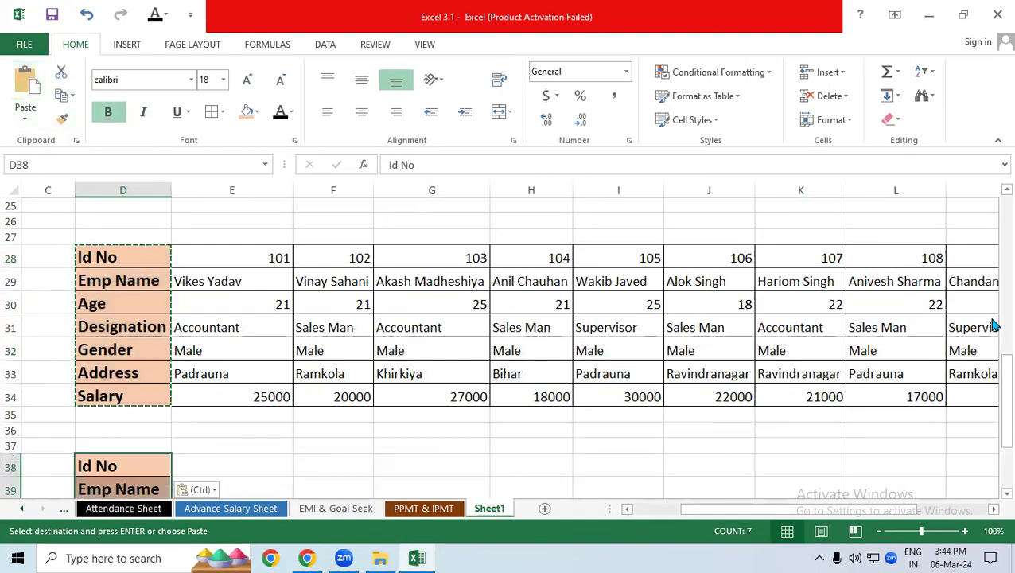
left_click_drag(1006, 398, 993, 434)
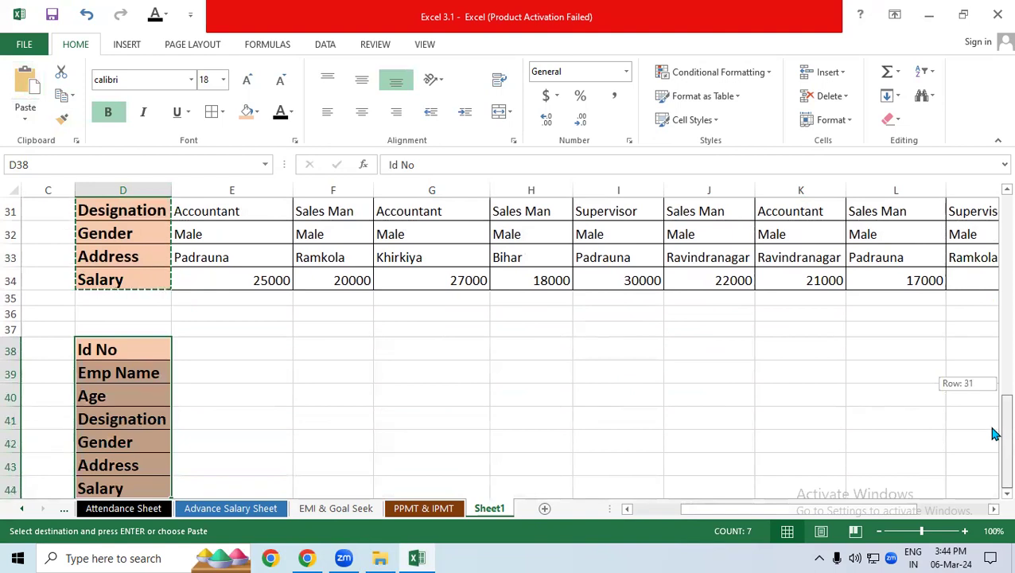
left_click(239, 347)
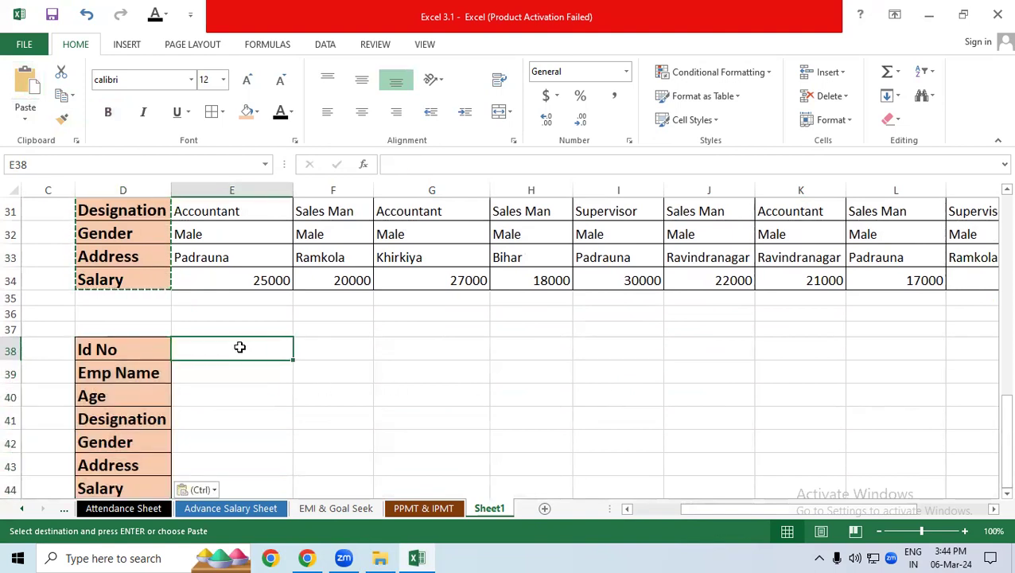
Enter the lookup ID 101 in cell E38.
type("=hlo")
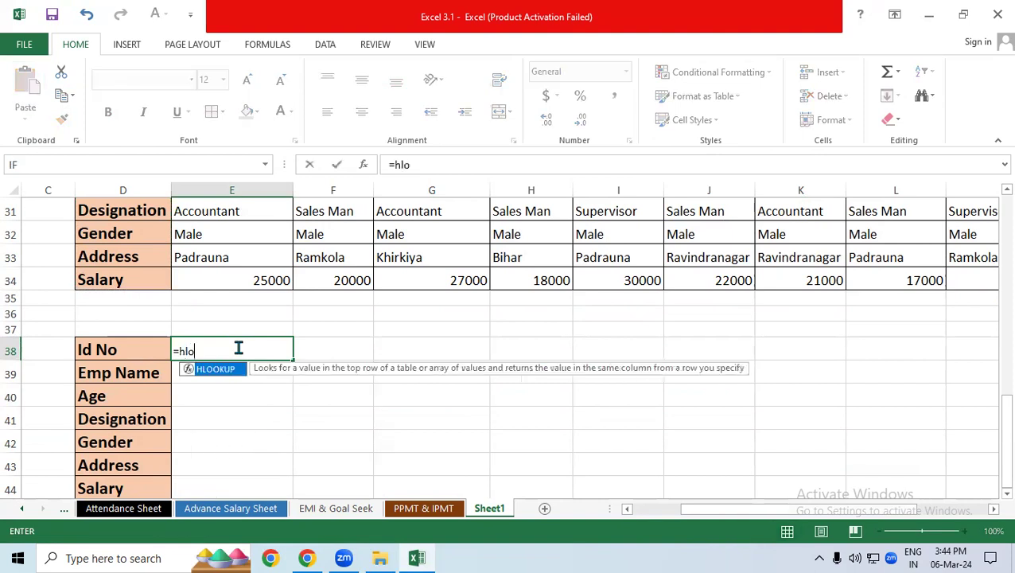
key("Tab")
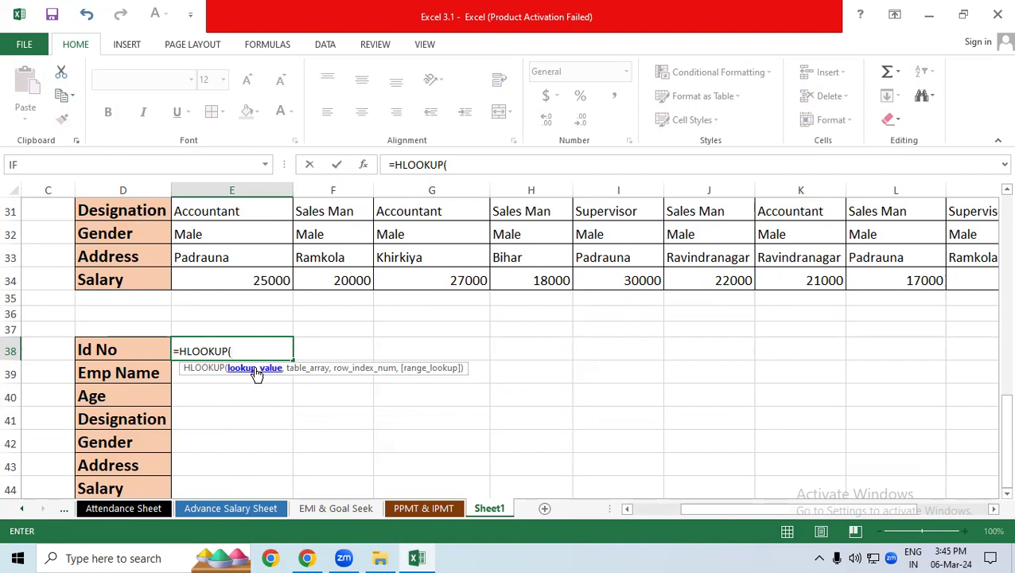
key("Escape")
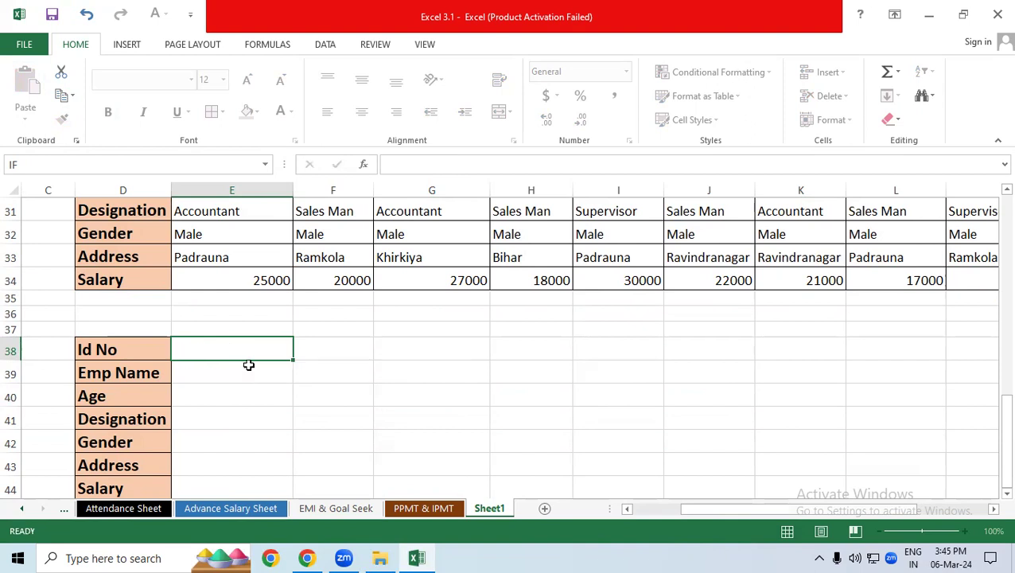
type("101")
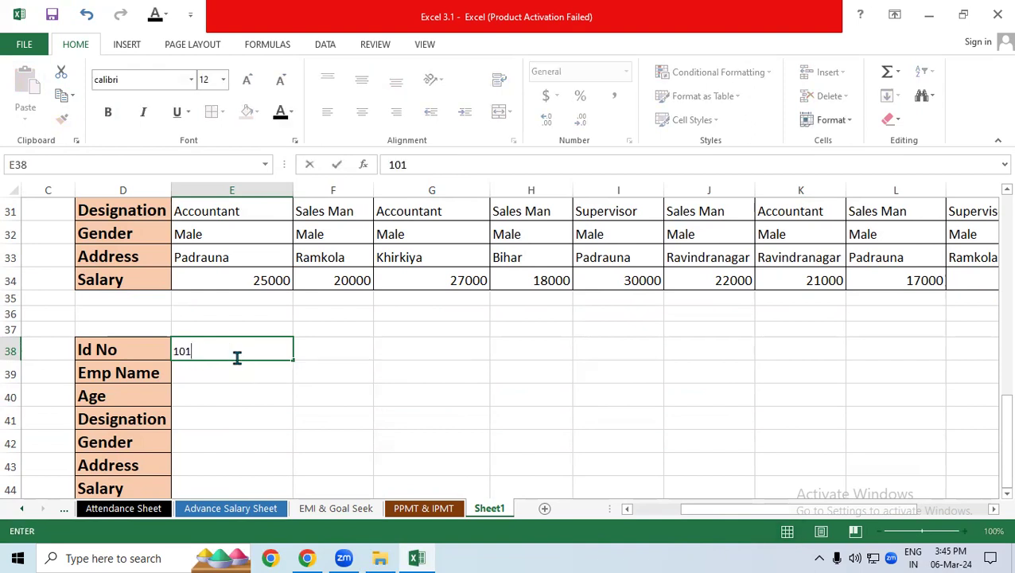
key("Return")
Begin E39's formula as =HLOOKUP($E$38, with the ID cell locked absolute.
type("=")
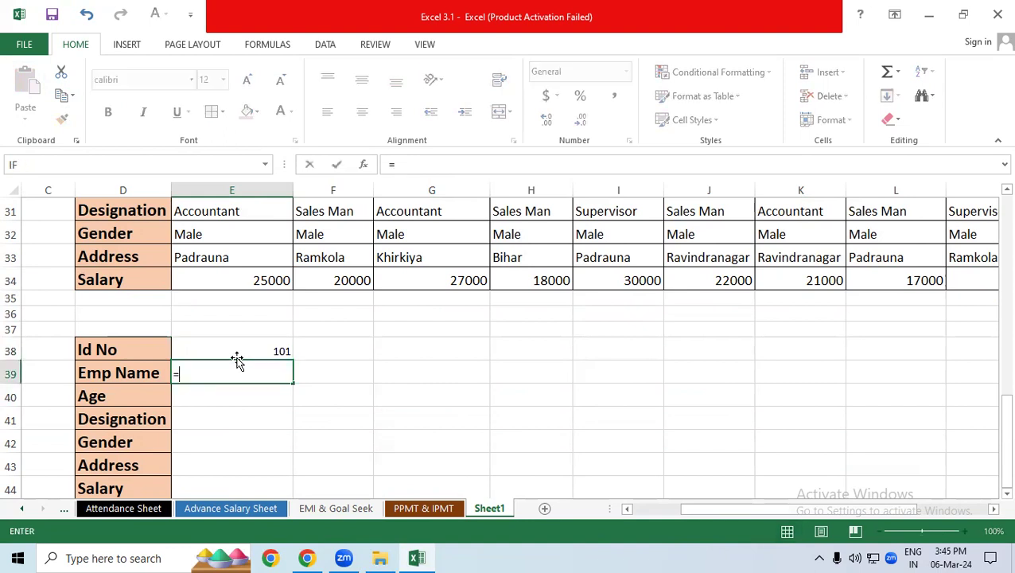
type("hlo")
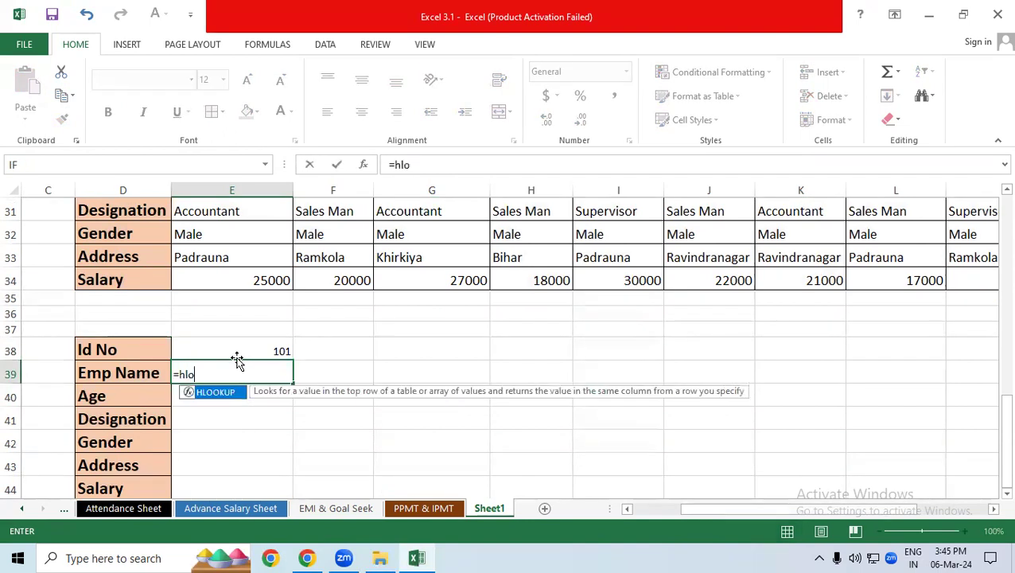
key("Tab")
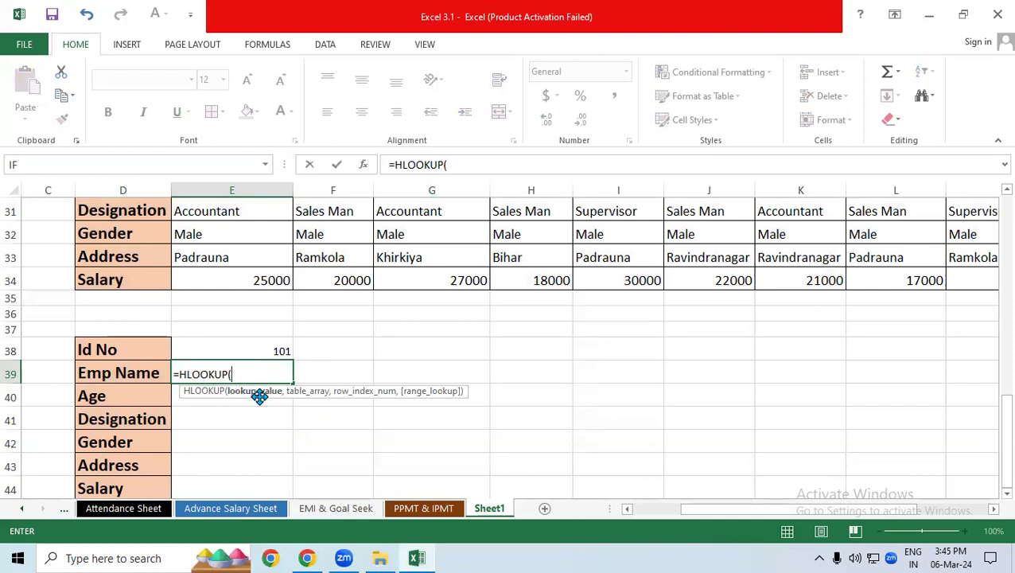
left_click(254, 349)
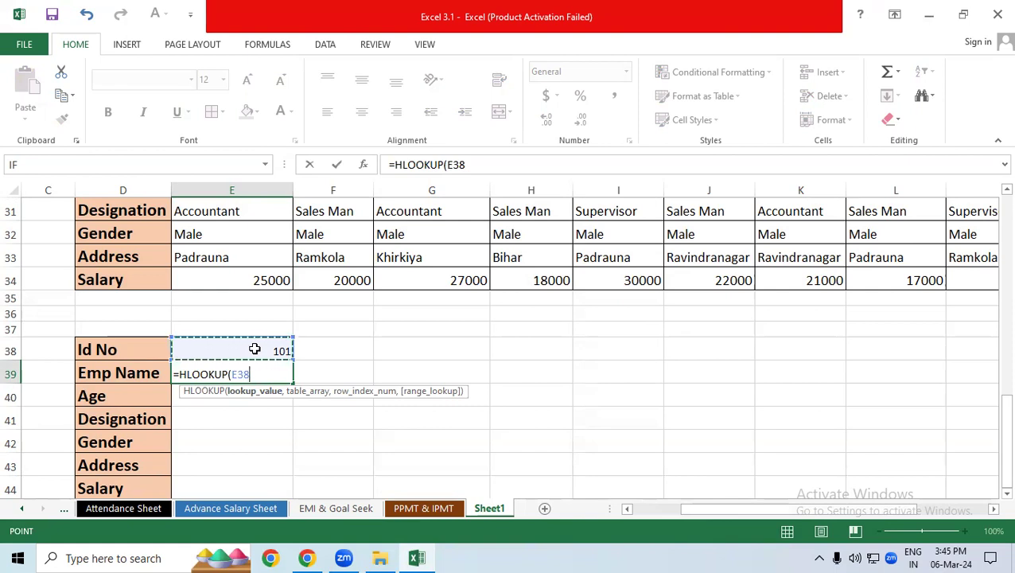
key("F4")
type("$E$38,")
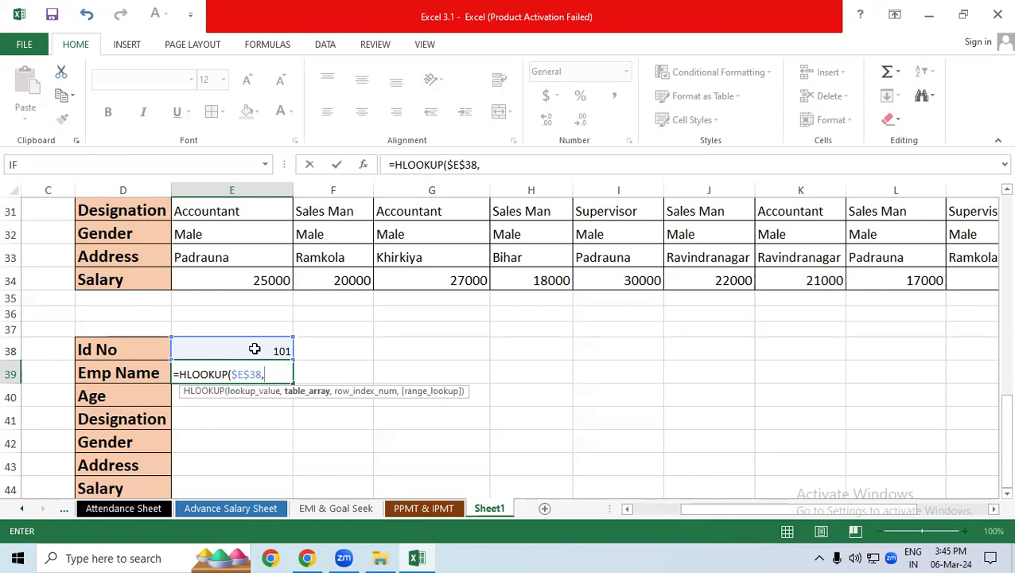
scroll(887, 234, "down", 1)
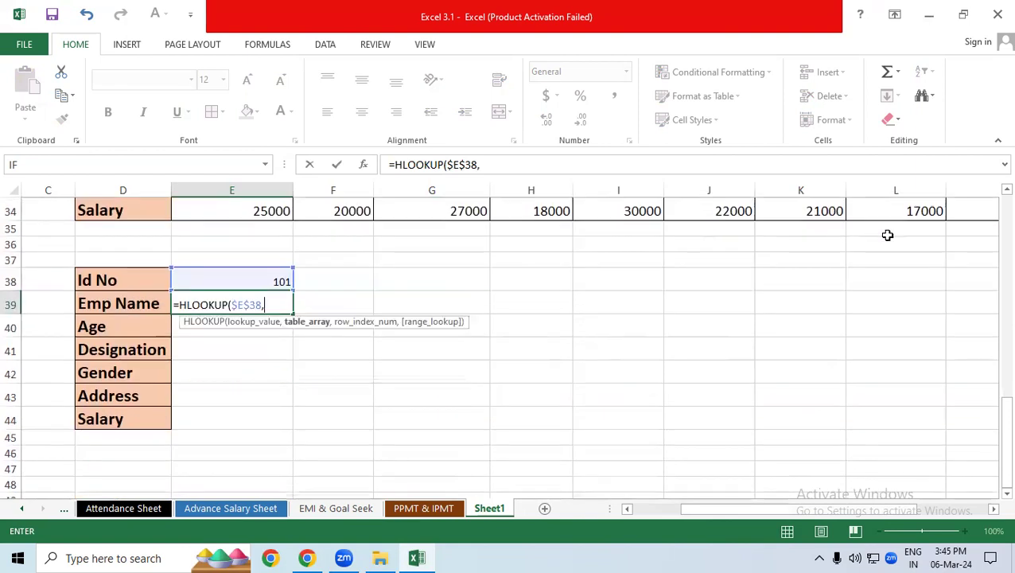
Add the absolute table range $D$28:$N$34 as the HLOOKUP table argument.
left_click_drag(1005, 417, 1005, 361)
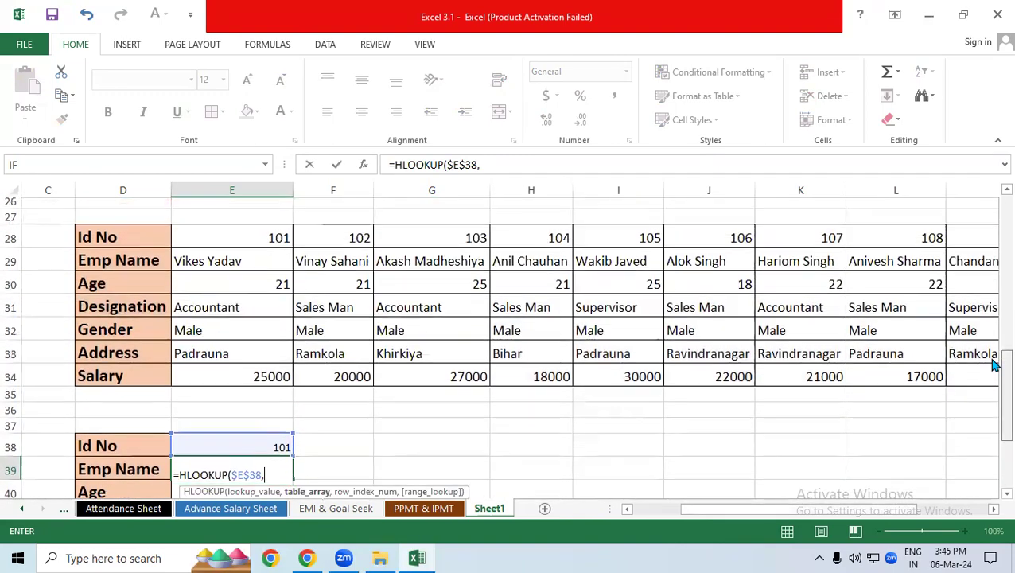
mouse_move(128, 244)
left_mouse_down()
mouse_move(903, 384)
mouse_move(894, 379)
left_mouse_up()
left_click_drag(827, 509, 616, 523)
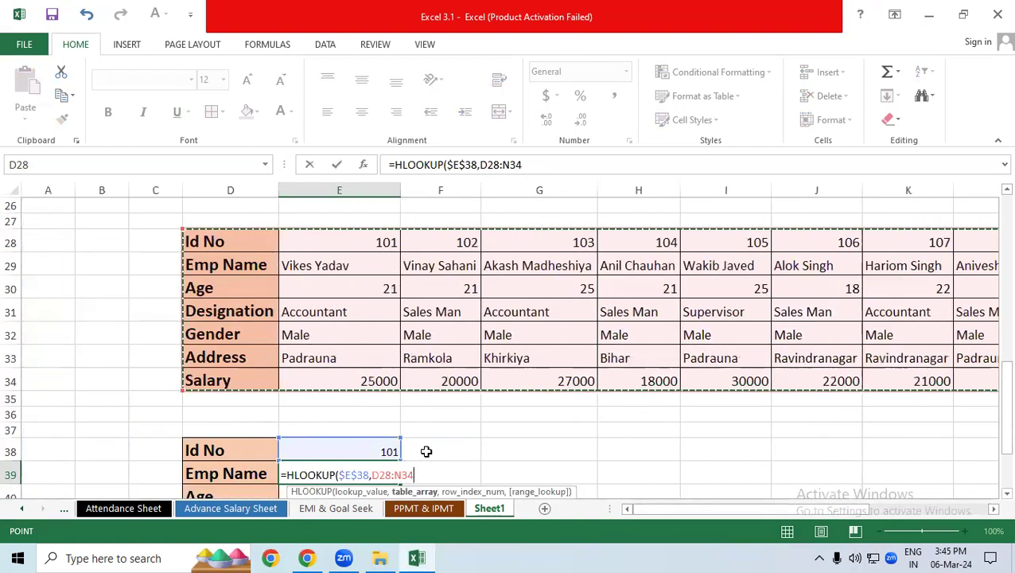
key("F4")
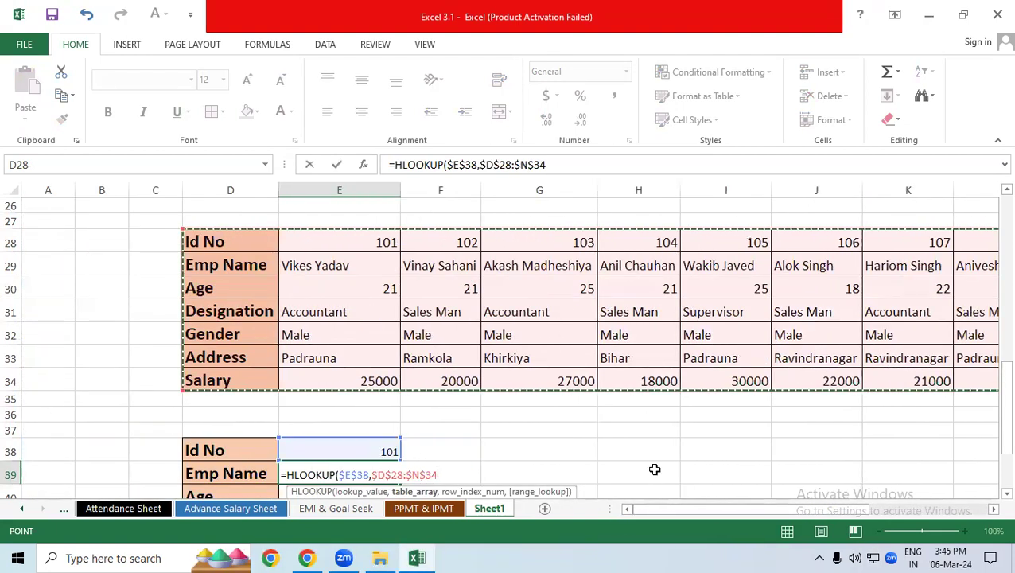
left_click_drag(992, 436, 992, 461)
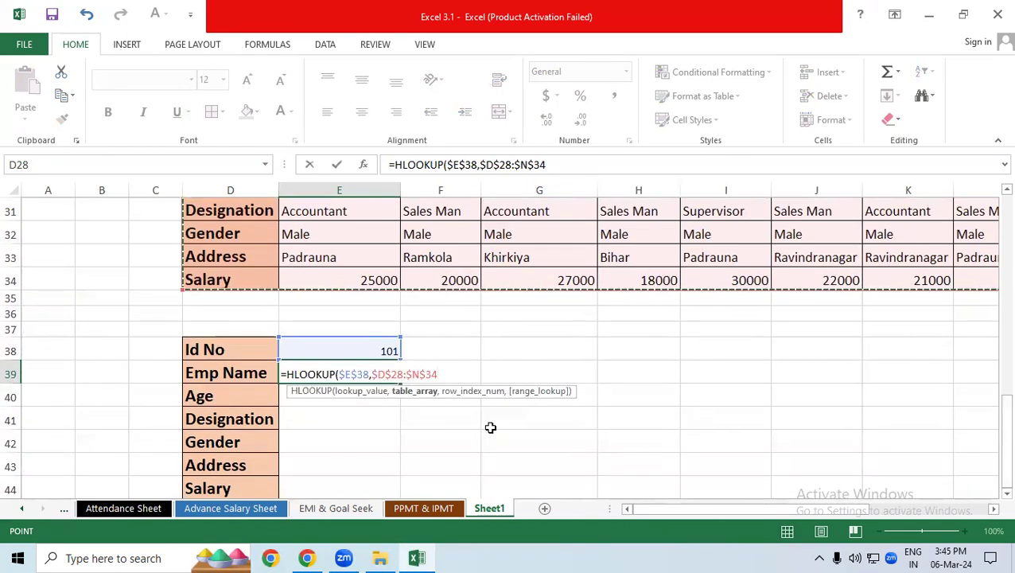
type(",")
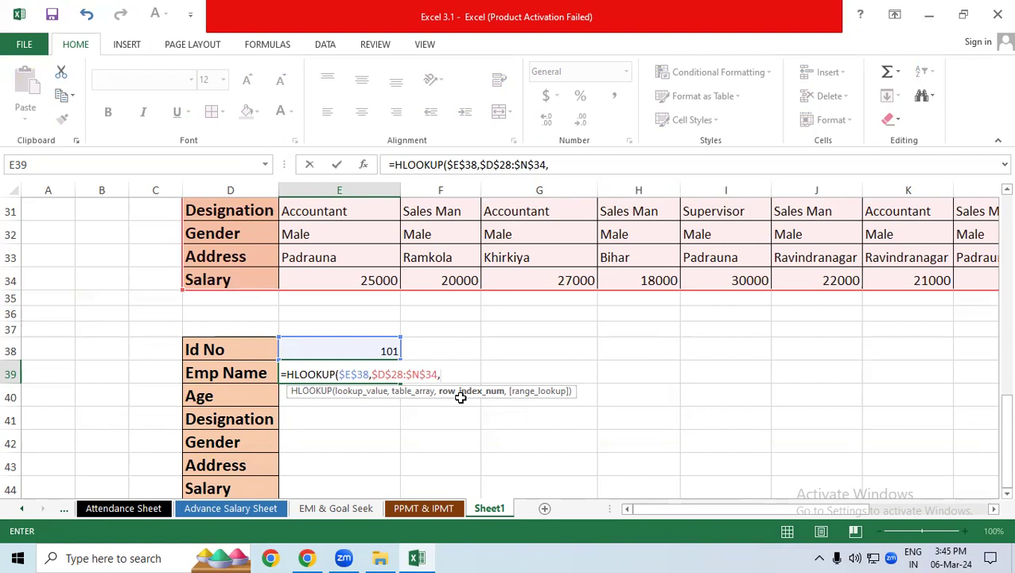
Use ROWS($F$41:F42) as the row number and close the formula with 1.
type("r")
key("BackSpace")
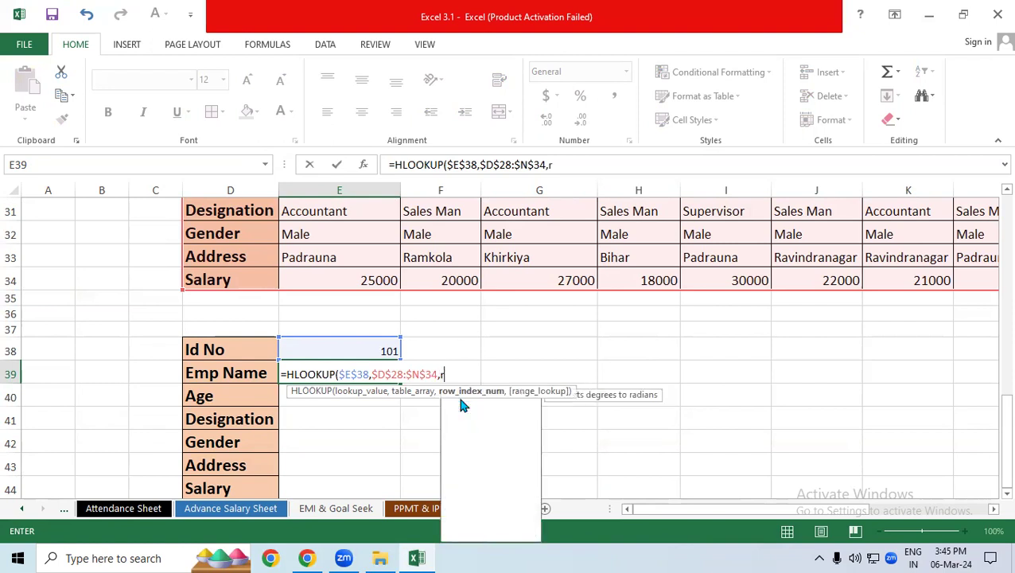
type("rows")
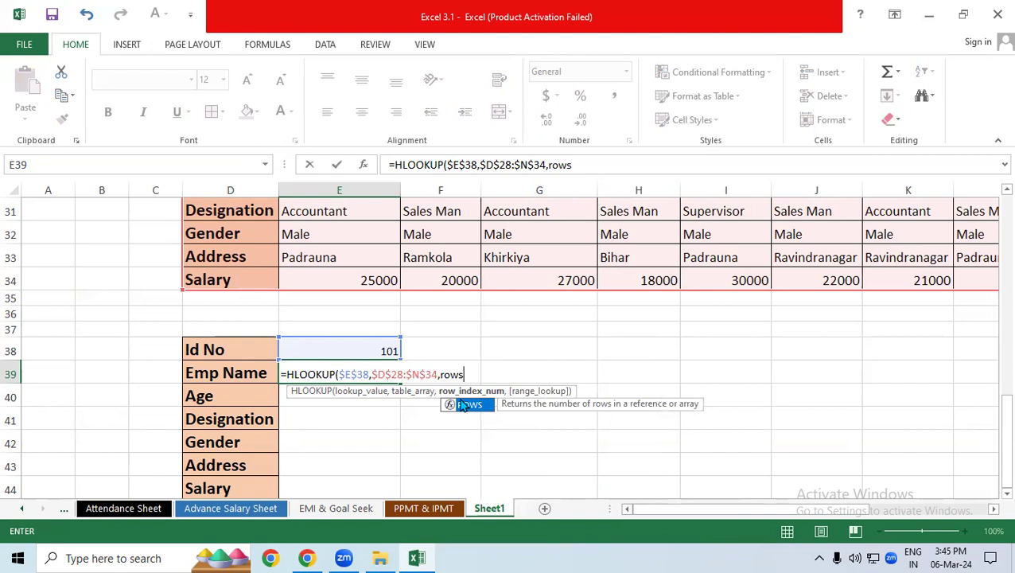
double_click(462, 403)
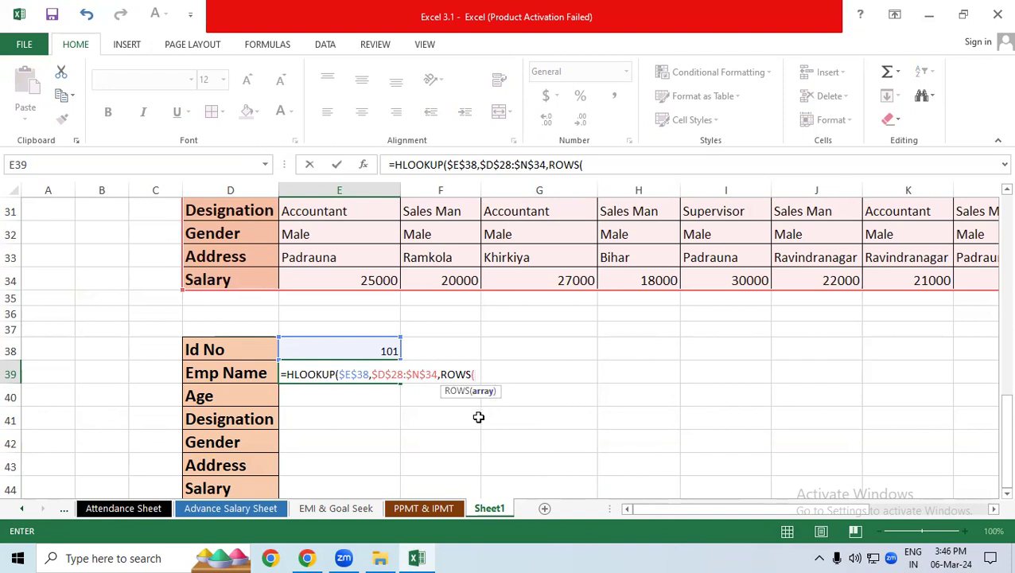
mouse_move(465, 418)
left_mouse_down()
mouse_move(515, 422)
mouse_move(445, 436)
left_mouse_up()
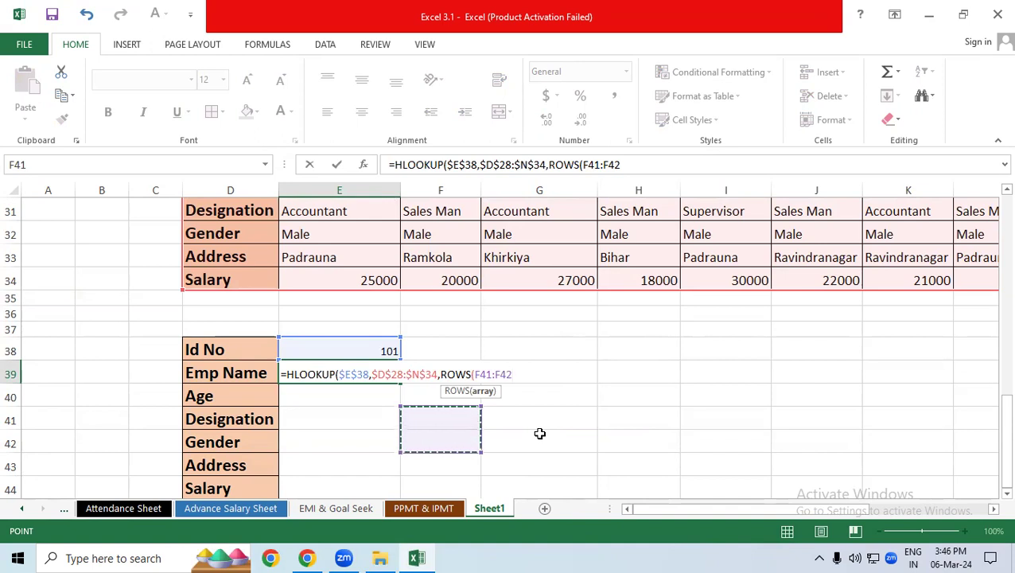
double_click(482, 374)
key("F4")
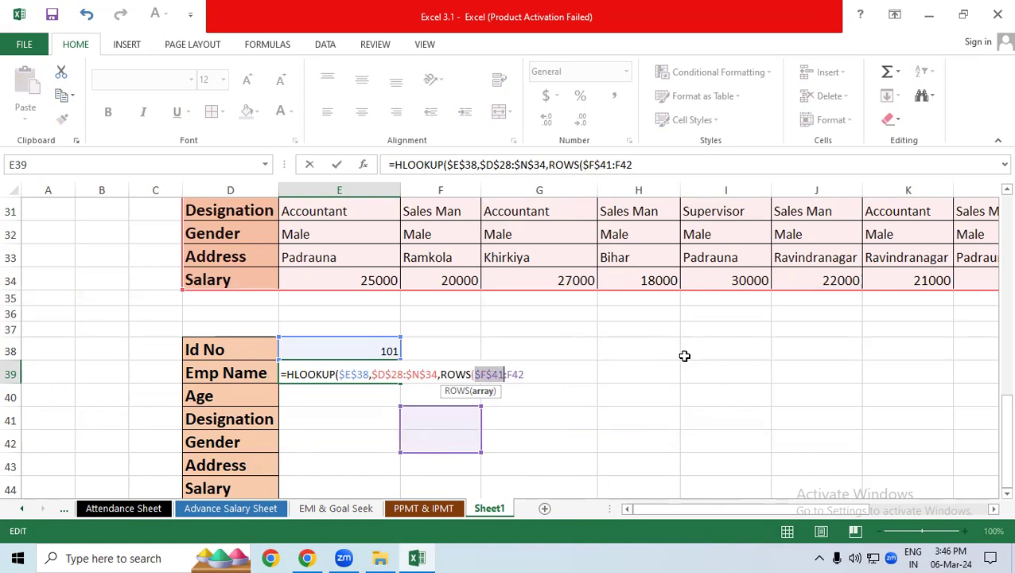
left_click(563, 374)
type(")")
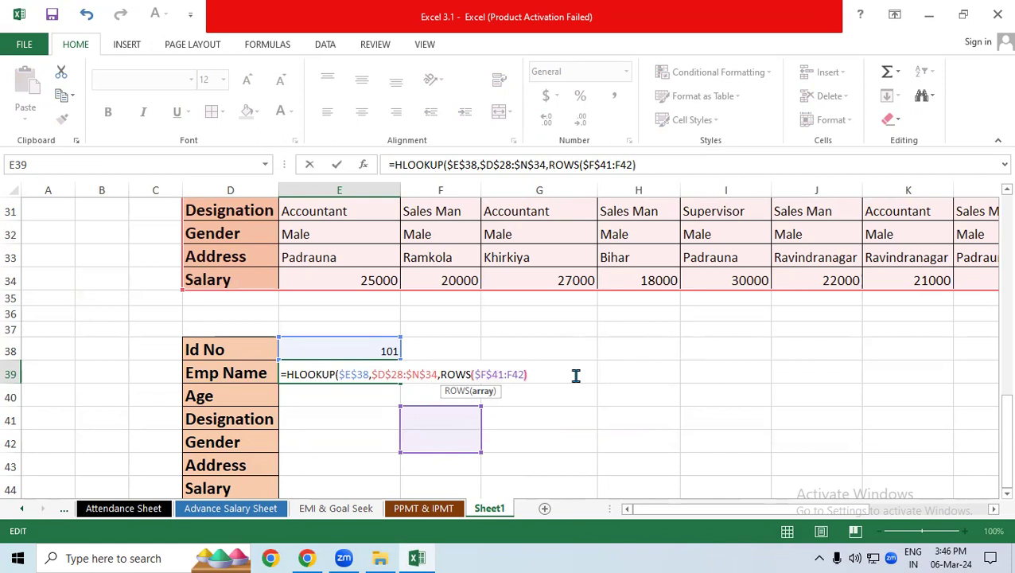
key("Right")
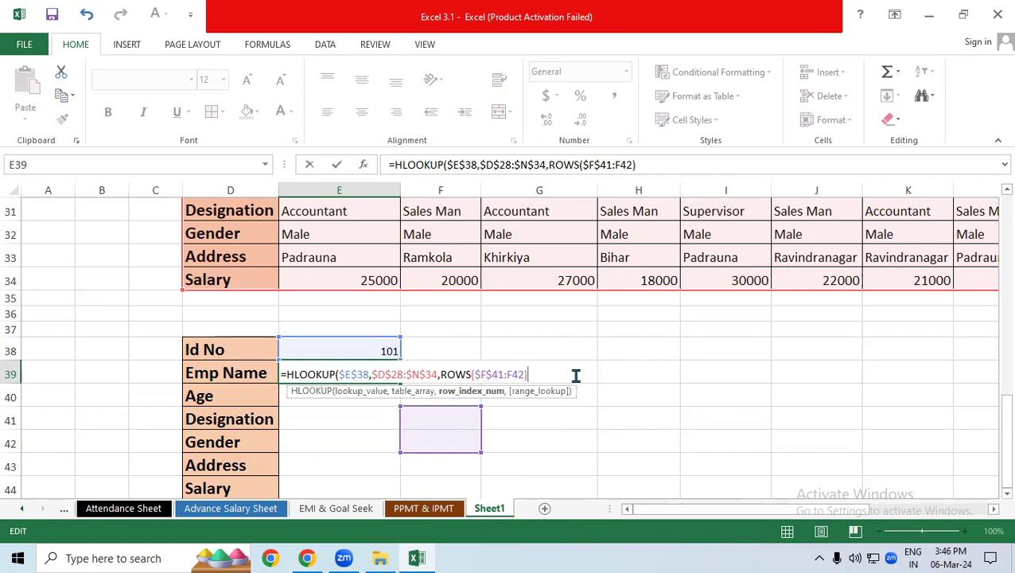
type(",1")
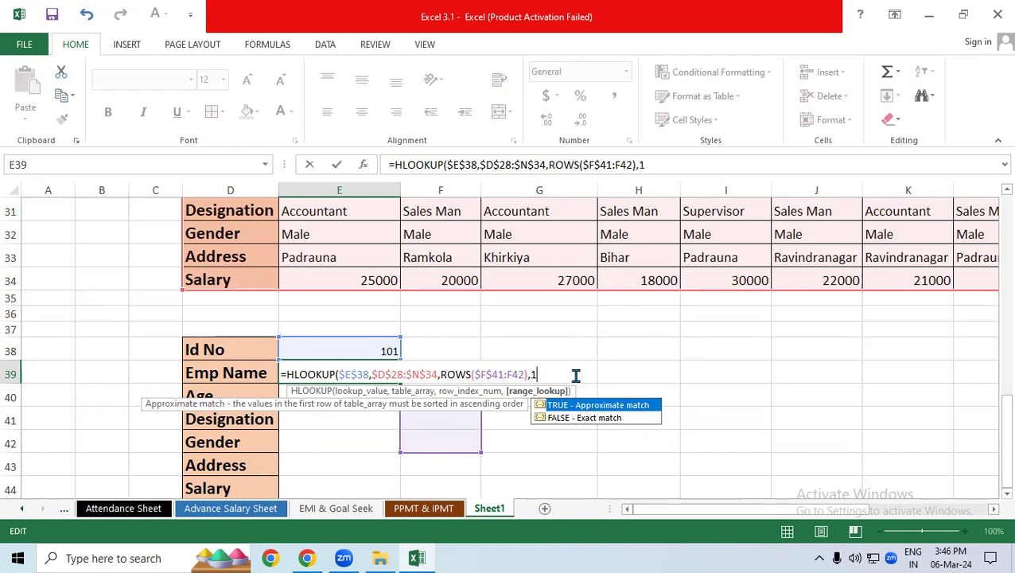
type(")")
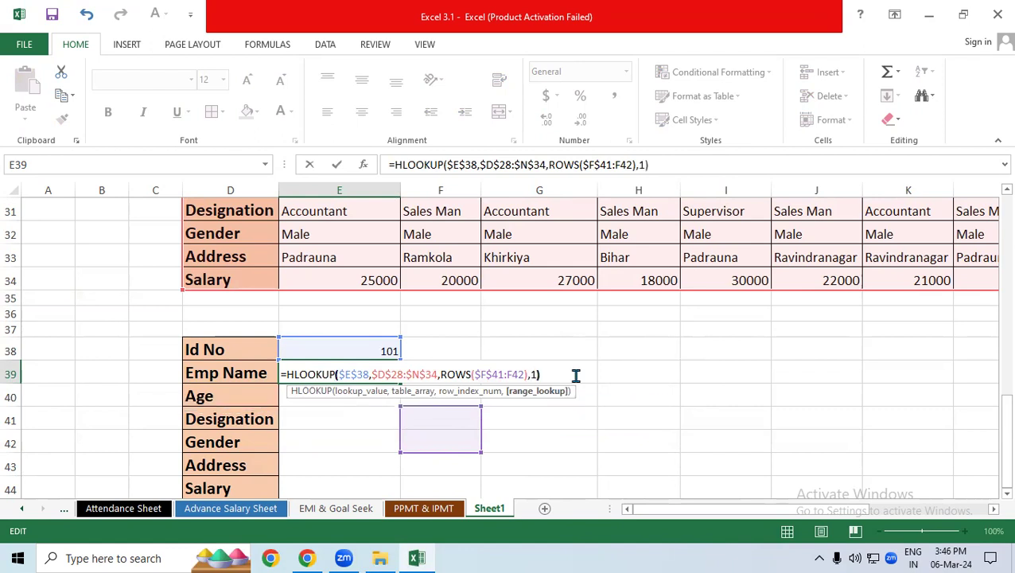
Commit the E39 lookup formula and fill it down to E44.
key("Return")
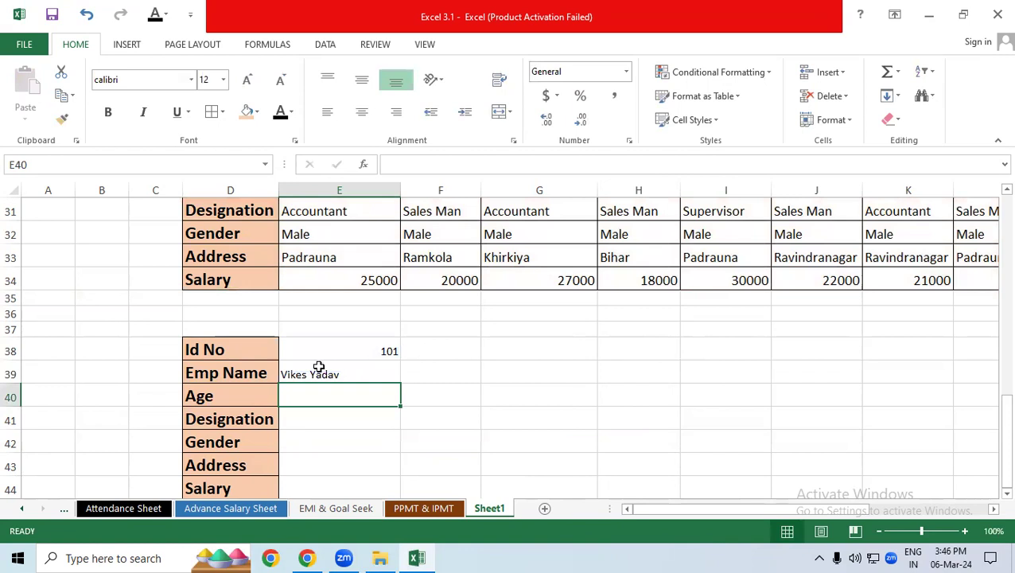
left_click(319, 353)
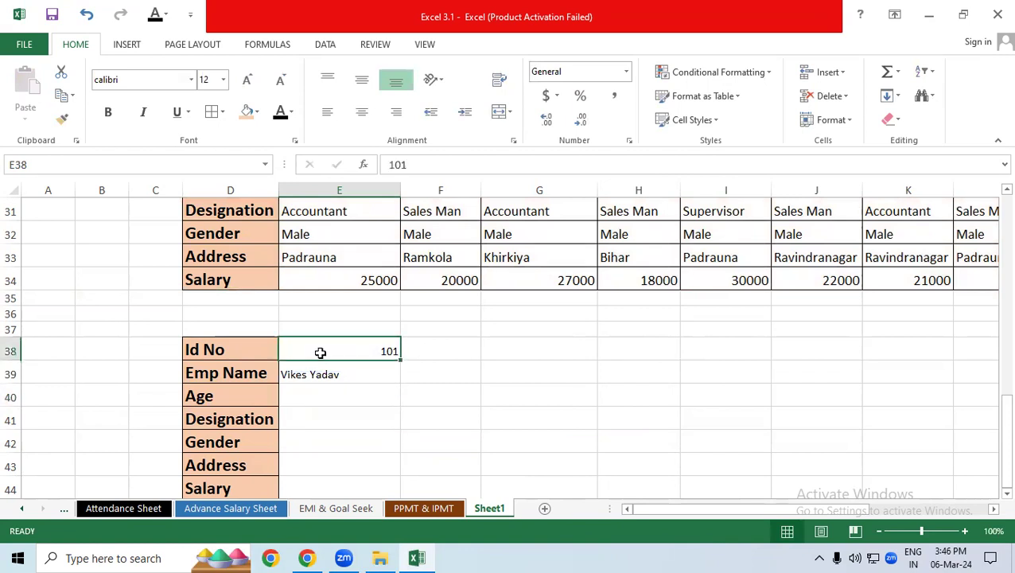
left_click(333, 373)
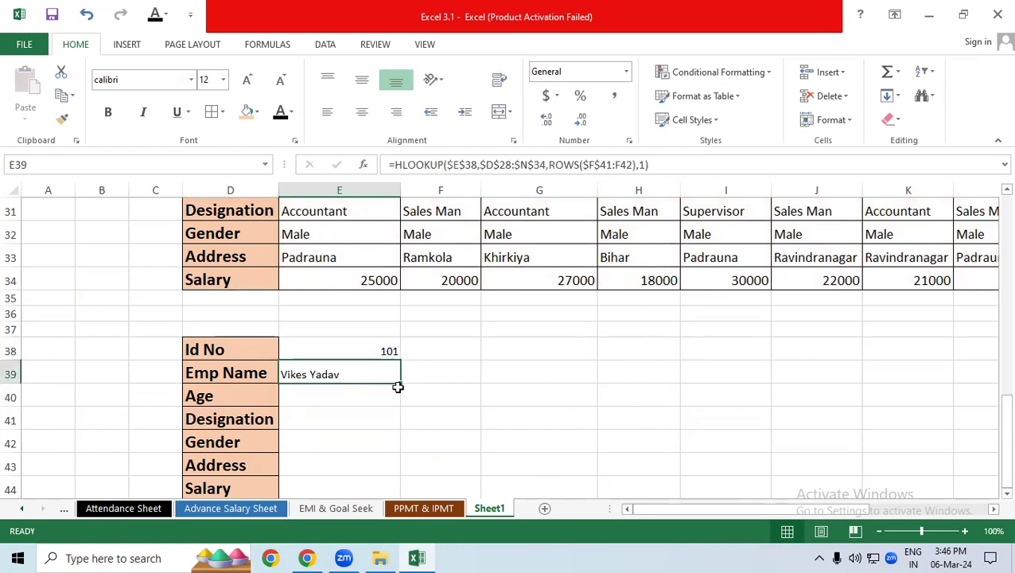
left_click_drag(400, 384, 385, 239)
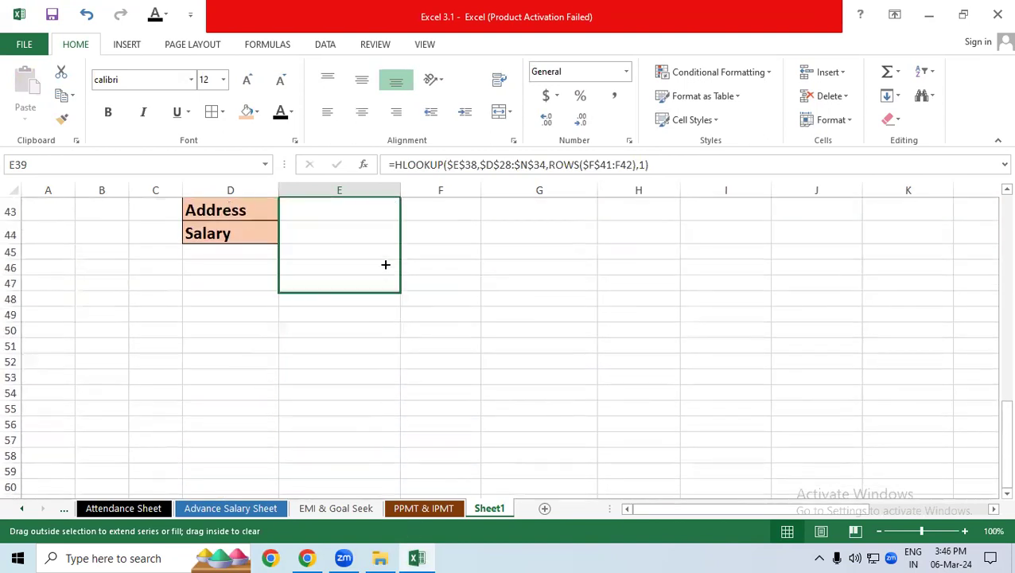
Right-align the returned details for ID 101, then start typing a new ID in E38.
left_click_drag(995, 447, 994, 387)
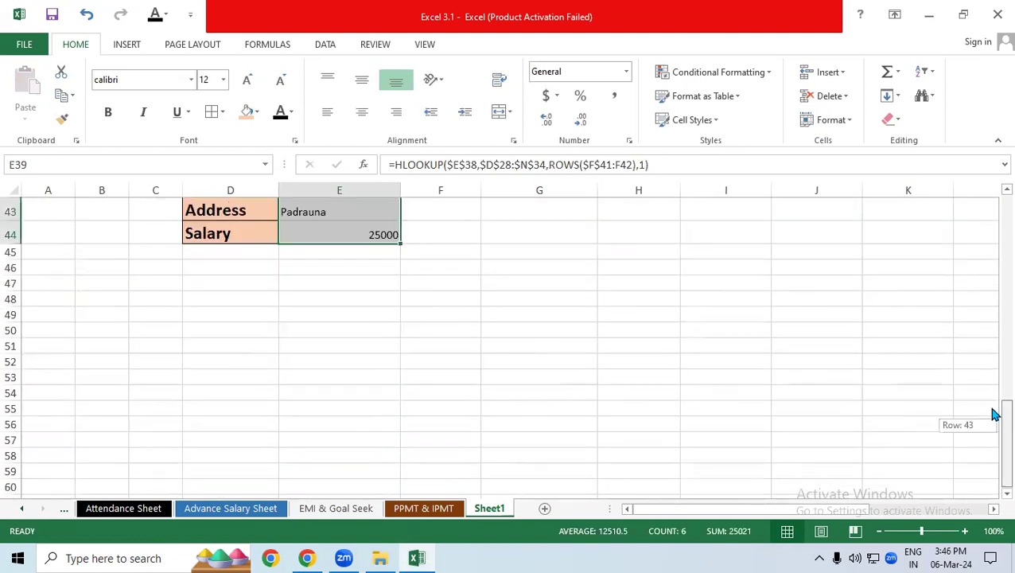
left_click(396, 111)
left_click(452, 306)
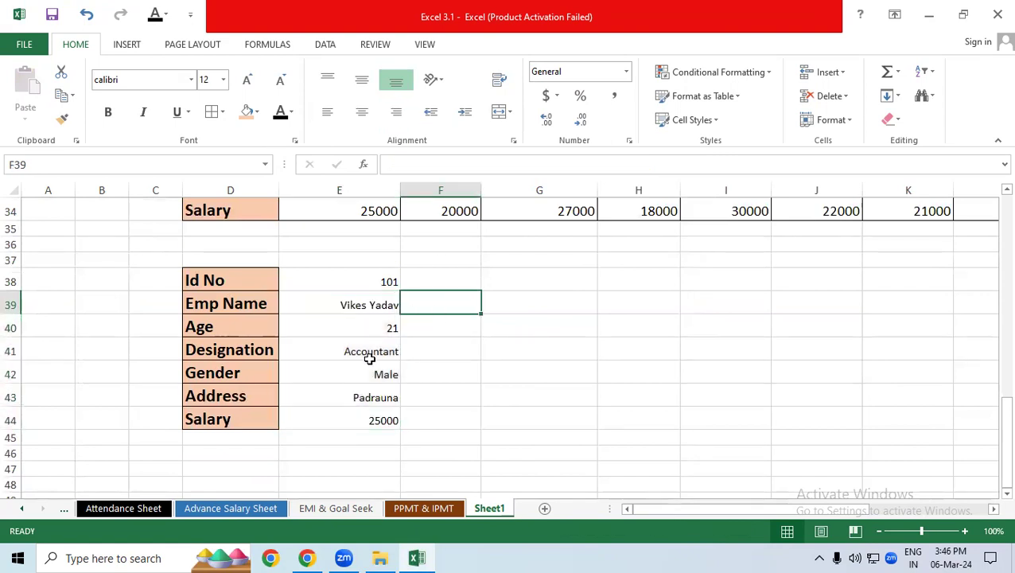
left_click(364, 282)
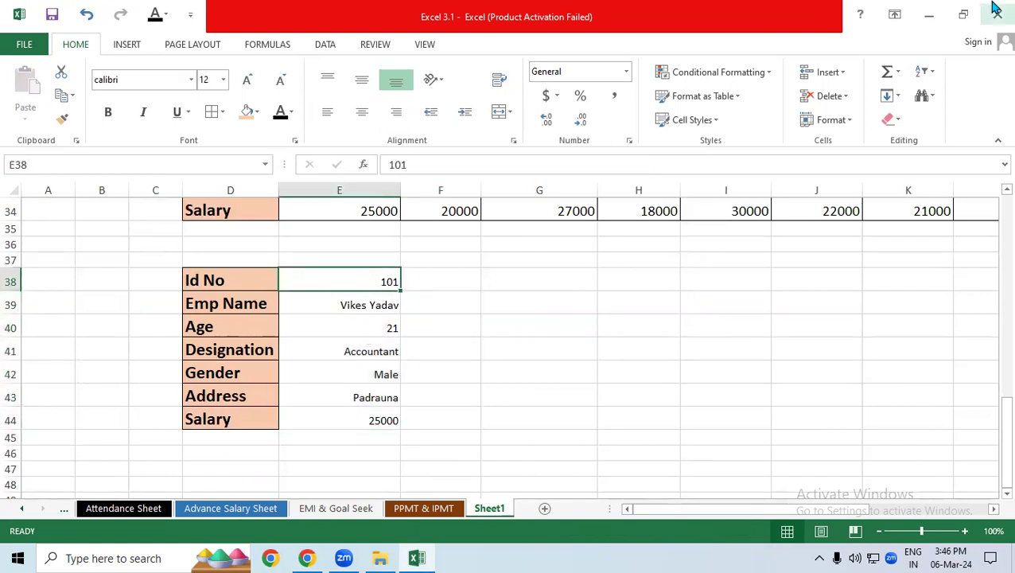
type("10")
key("Return")
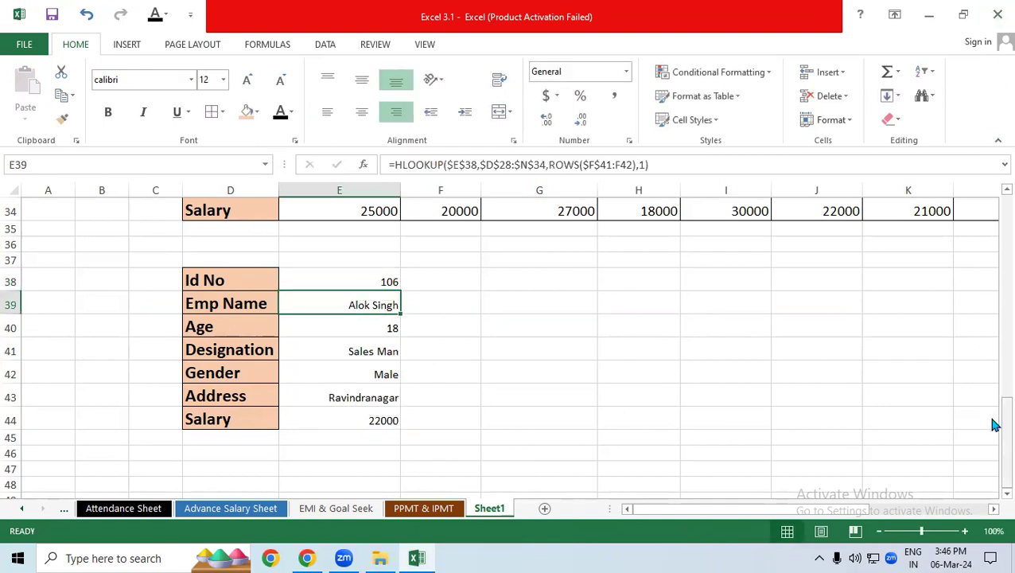
left_click_drag(1003, 418, 1002, 354)
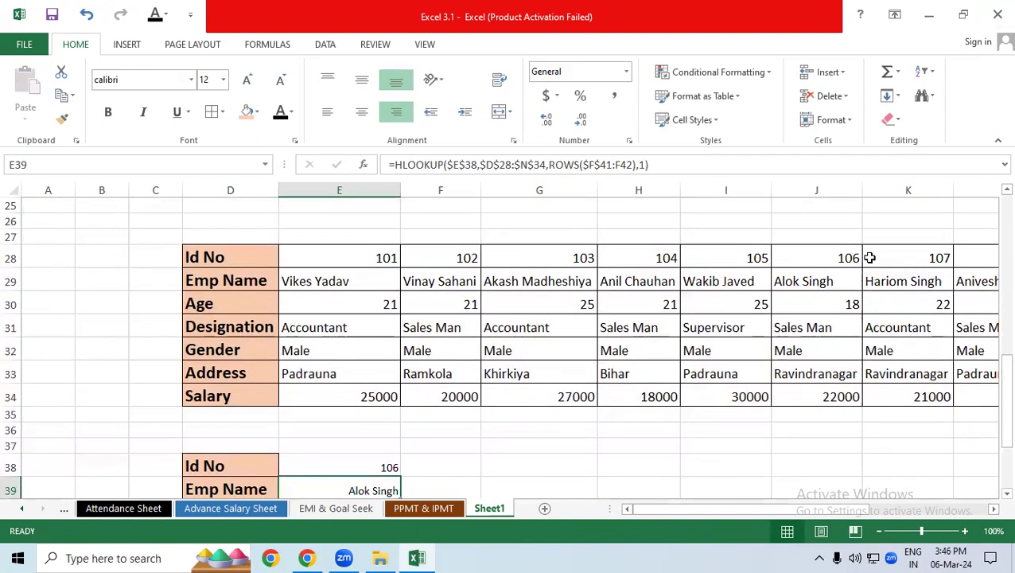
left_click(806, 285)
left_click(806, 312)
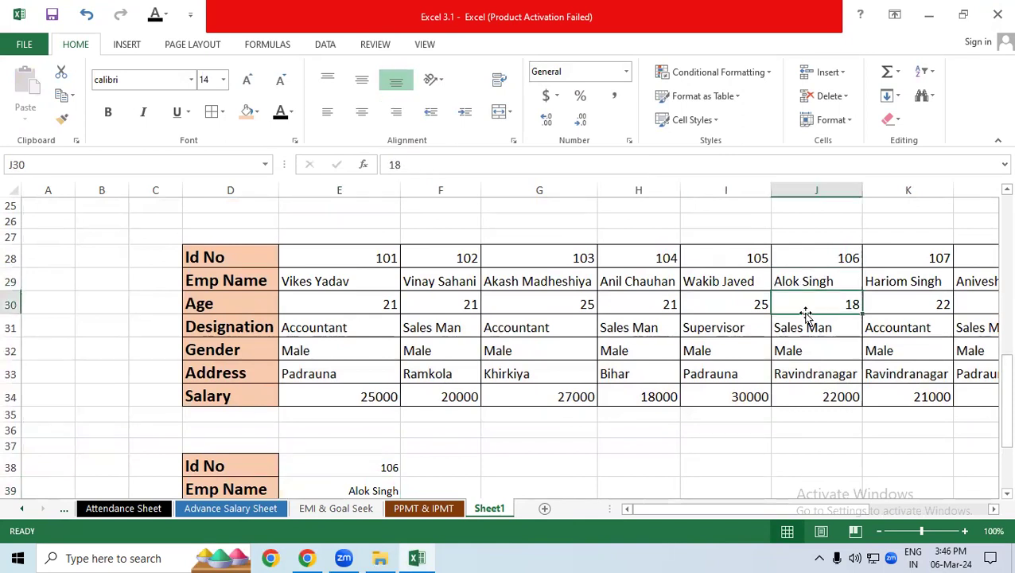
left_click(804, 324)
left_click(801, 359)
left_click(806, 374)
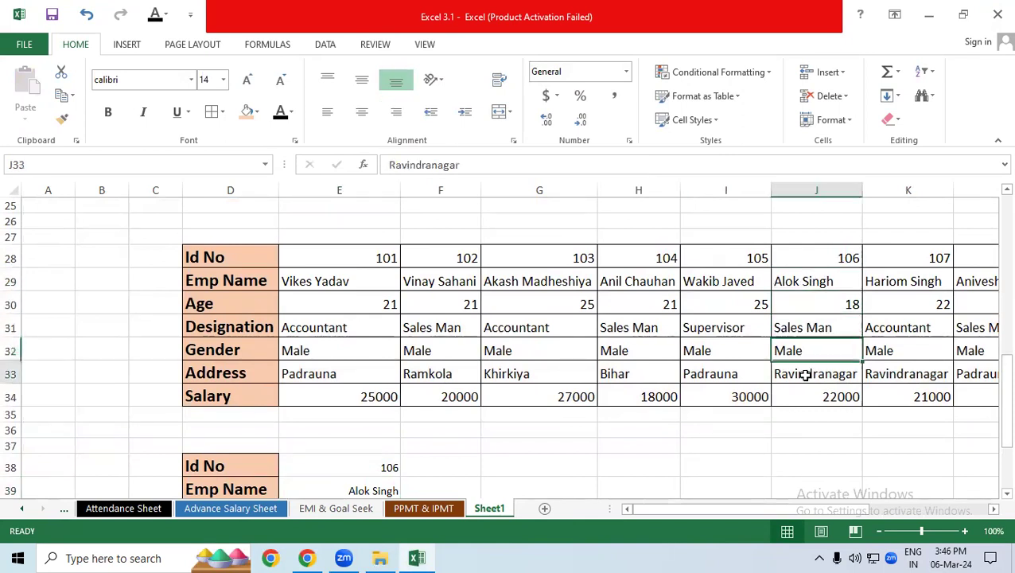
left_click(811, 399)
scroll(993, 471, "down", 2)
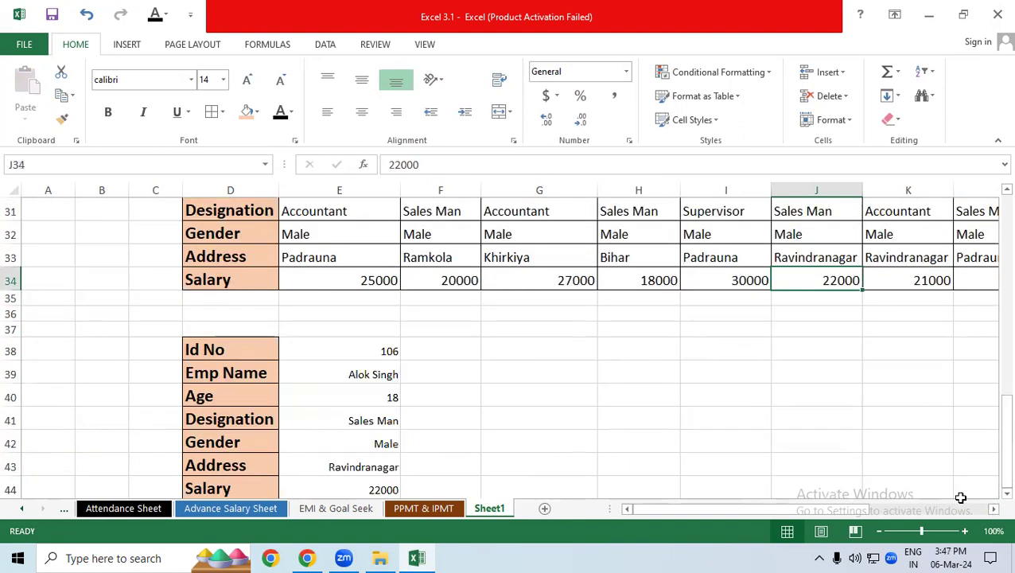
left_click(362, 482)
left_click_drag(364, 440, 372, 349)
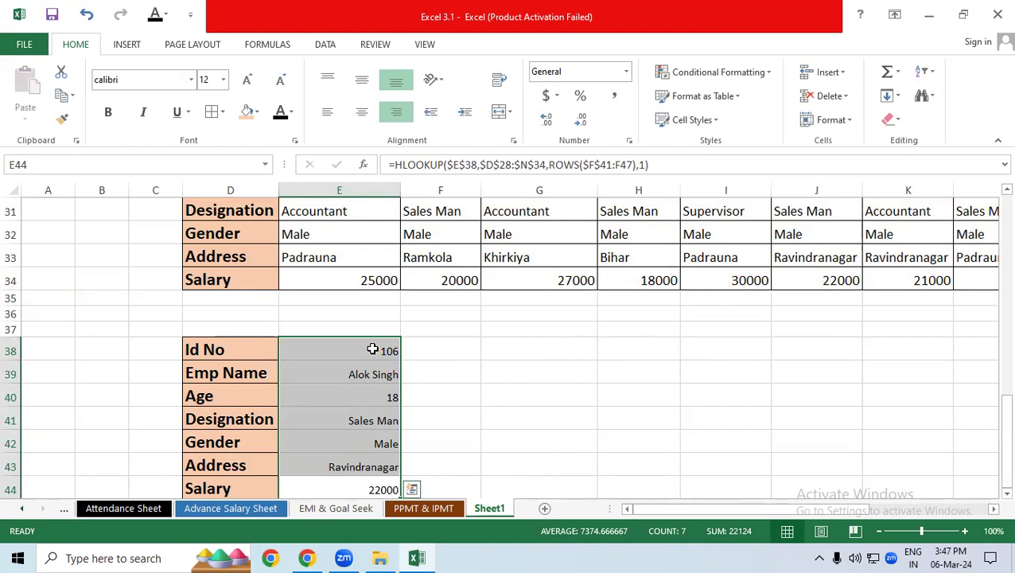
left_click(530, 342)
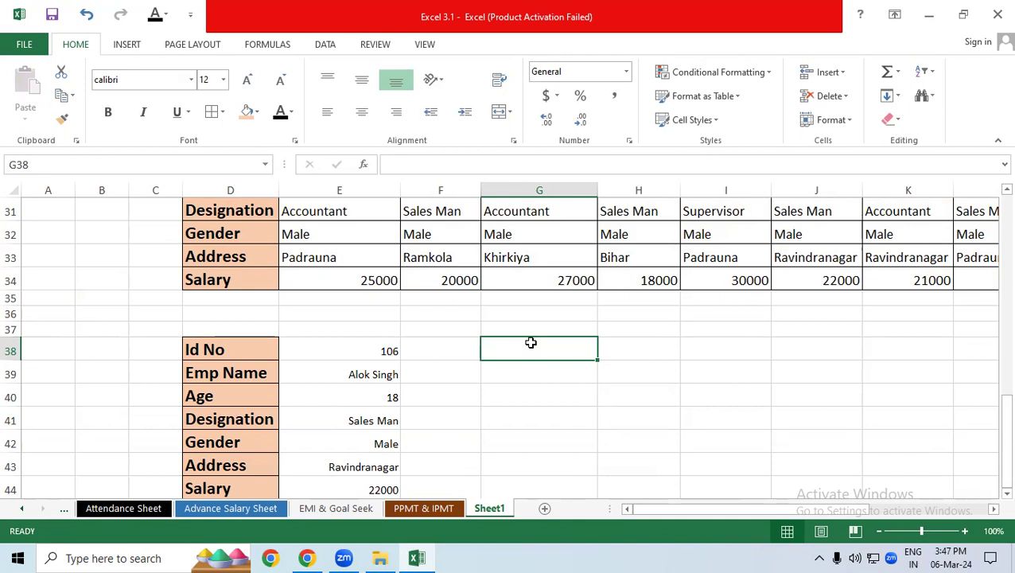
Scroll back to the top and copy the original employee table D6:J16.
mouse_move(878, 509)
left_mouse_down()
mouse_move(944, 517)
mouse_move(899, 515)
left_mouse_up()
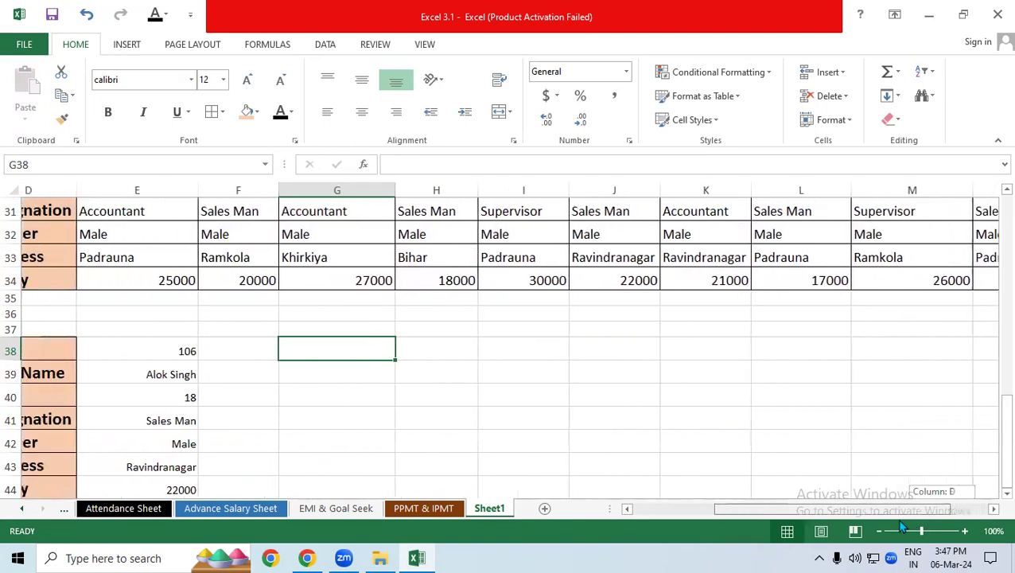
left_click_drag(1005, 436, 990, 235)
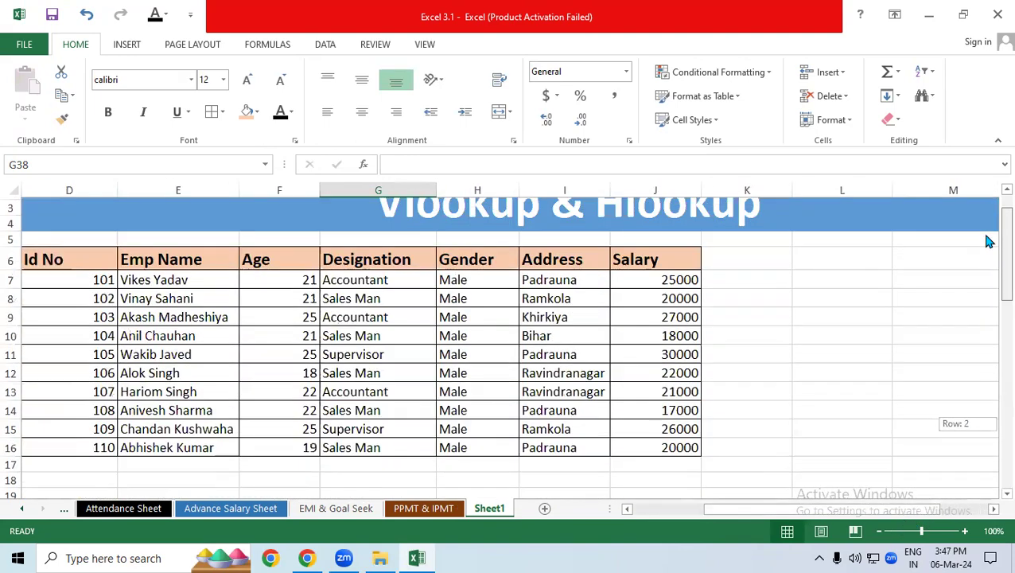
left_click_drag(824, 516, 765, 516)
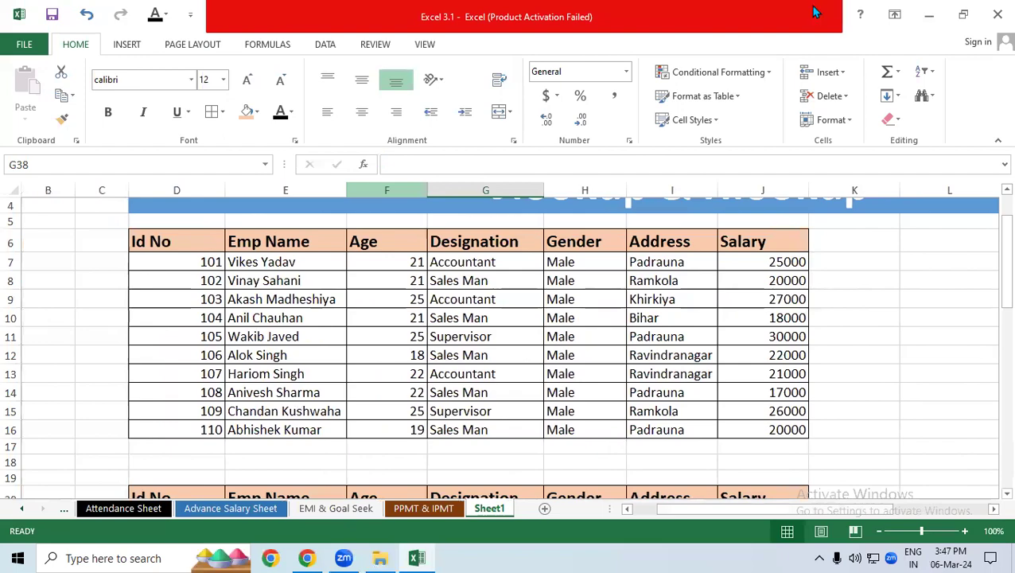
key("Escape")
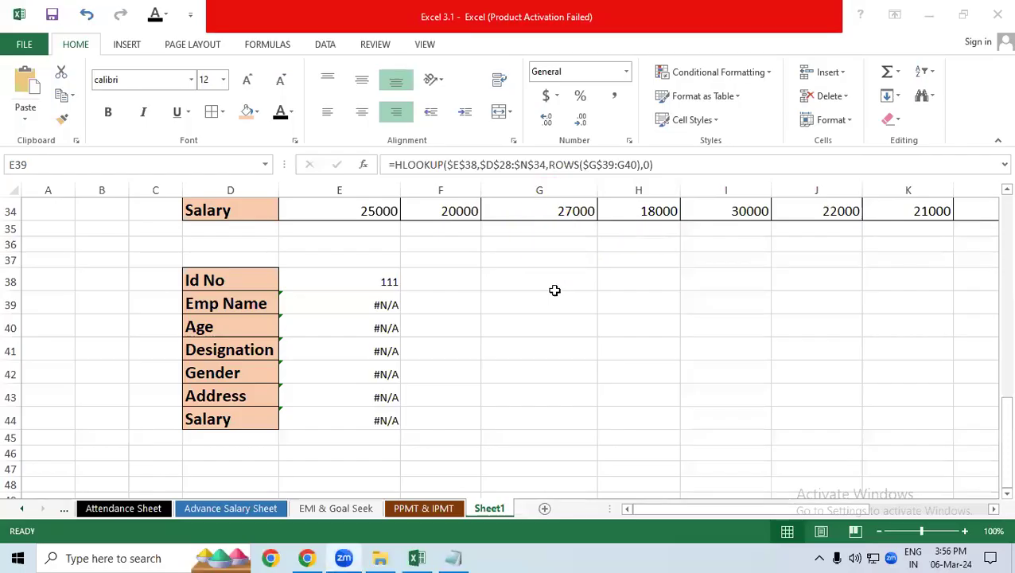
left_click_drag(1006, 421, 993, 159)
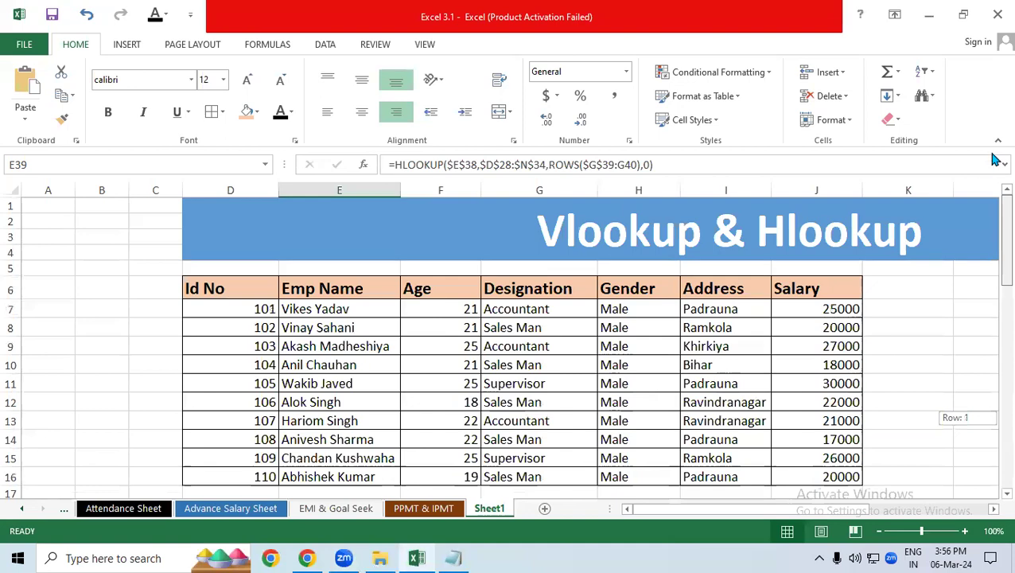
mouse_move(993, 203)
left_mouse_down()
mouse_move(971, 220)
mouse_move(971, 199)
left_mouse_up()
left_click(207, 247)
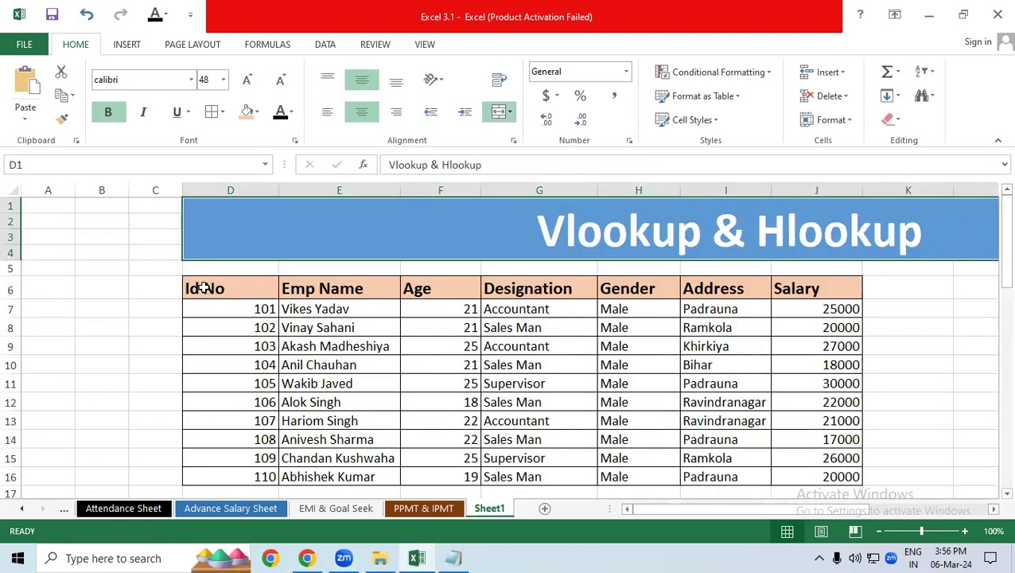
left_click_drag(203, 288, 838, 475)
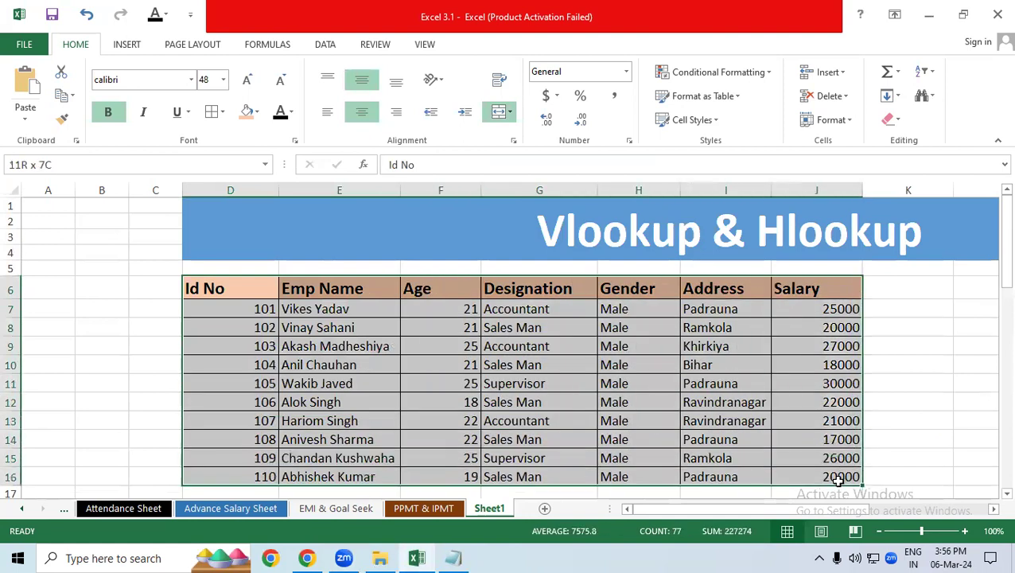
left_click(70, 95)
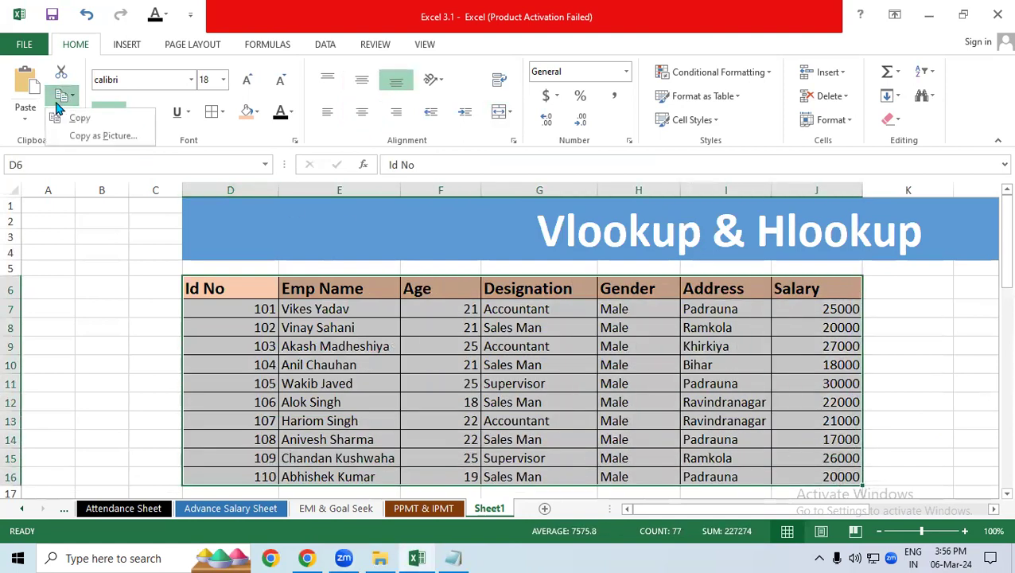
left_click(64, 120)
left_click(83, 322)
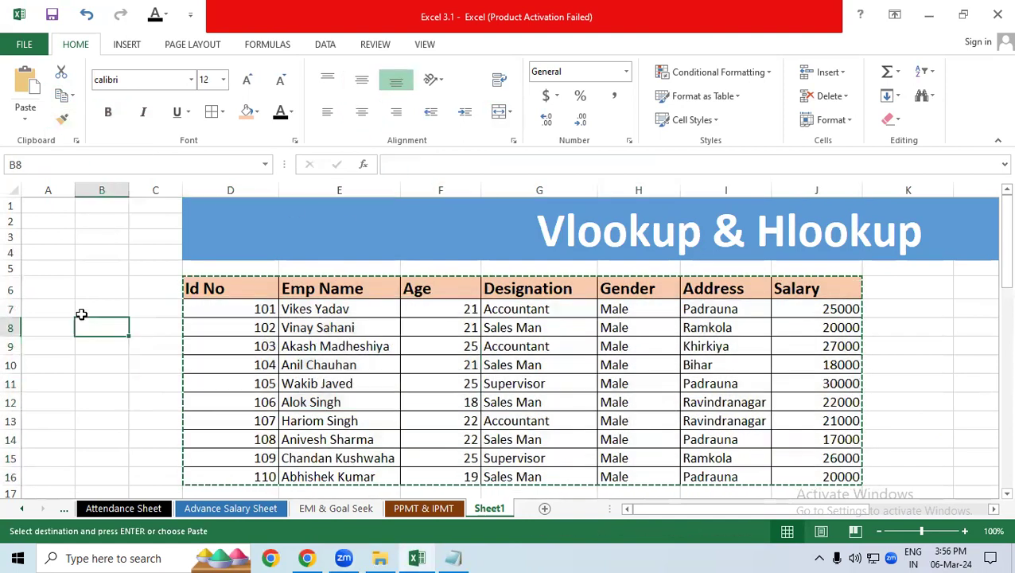
right_click(94, 293)
left_click(131, 329)
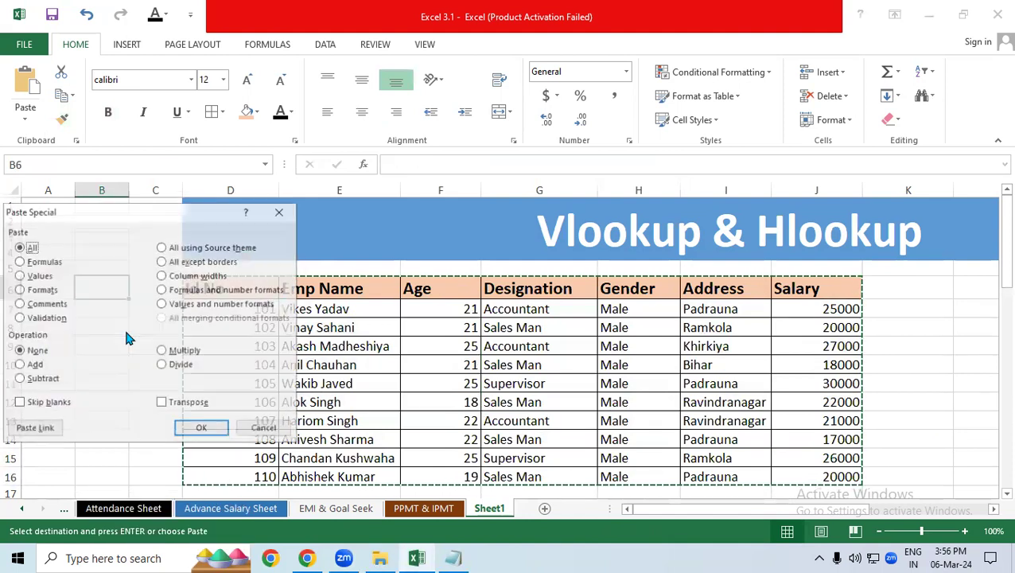
left_click(160, 367)
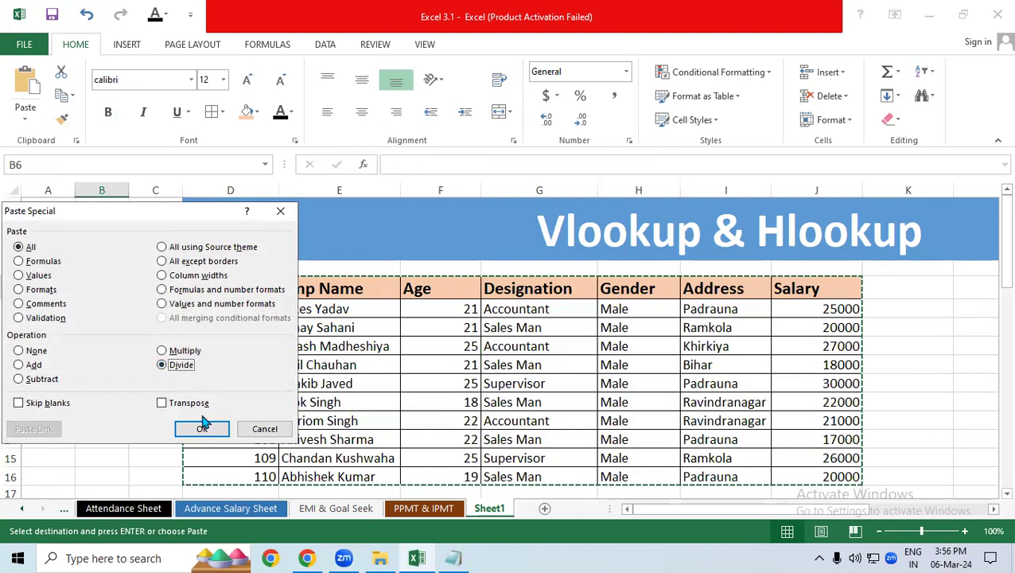
left_click(168, 403)
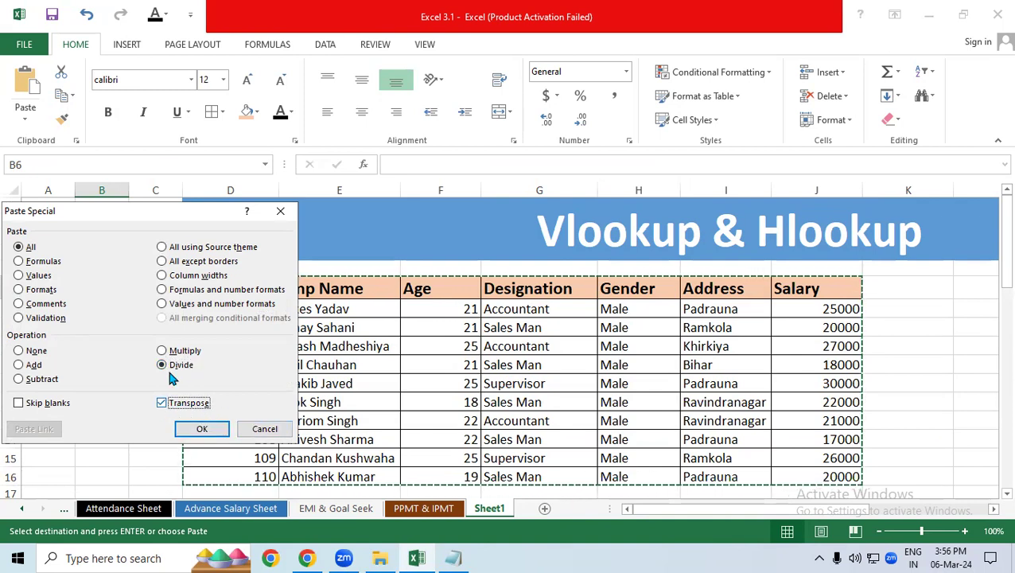
left_click(20, 354)
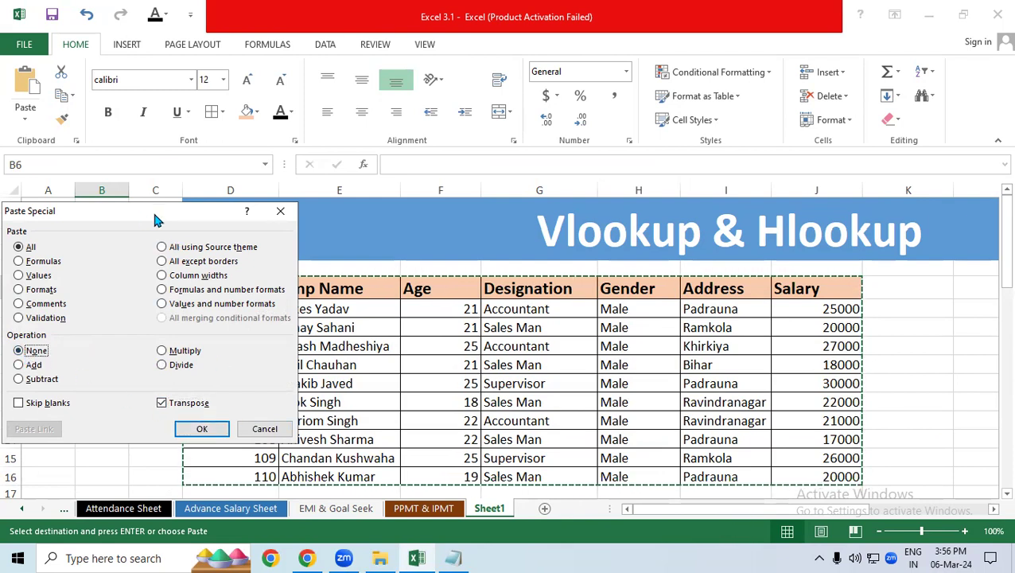
left_click_drag(147, 217, 357, 67)
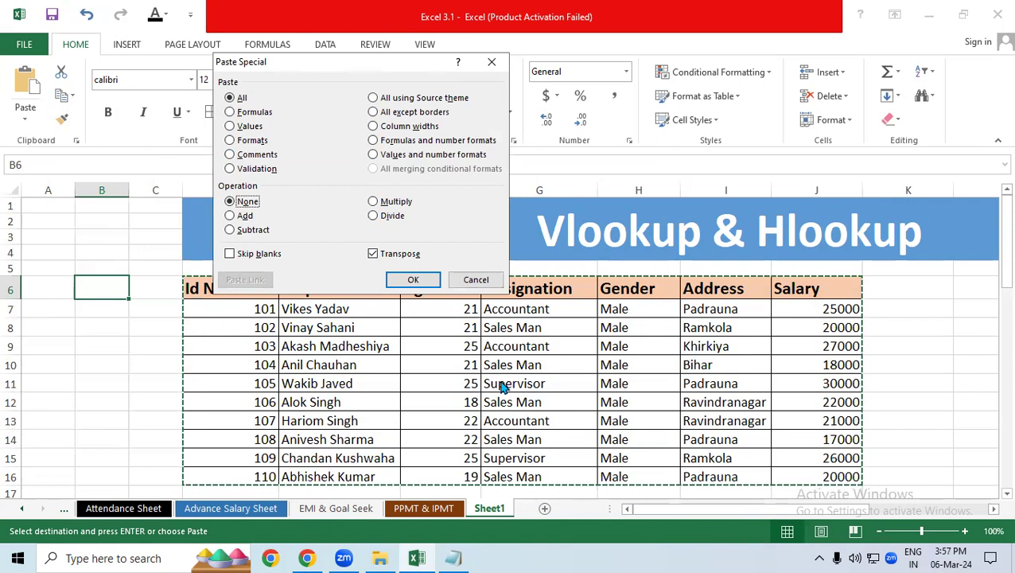
left_click(487, 285)
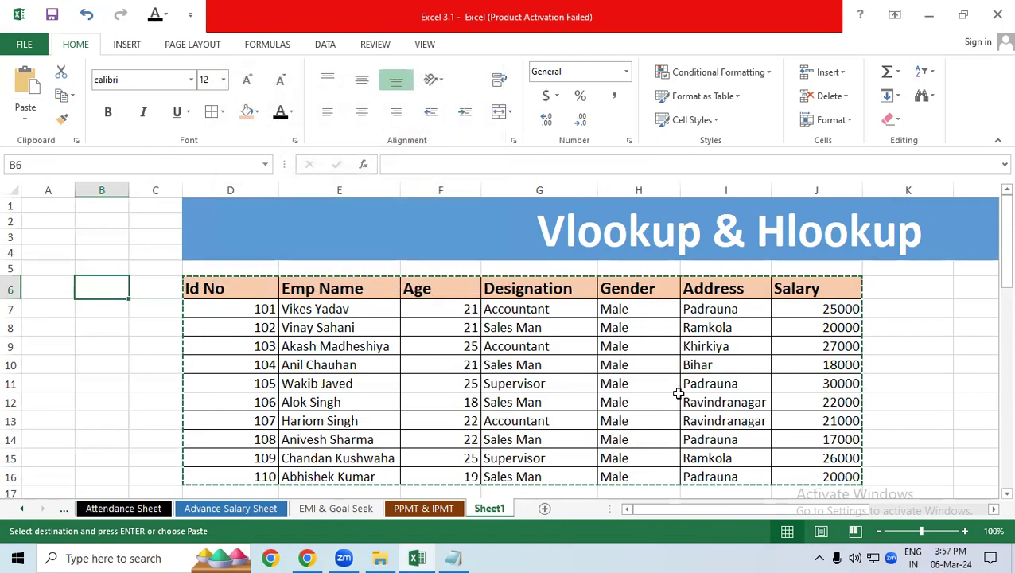
scroll(840, 510, "right", 5)
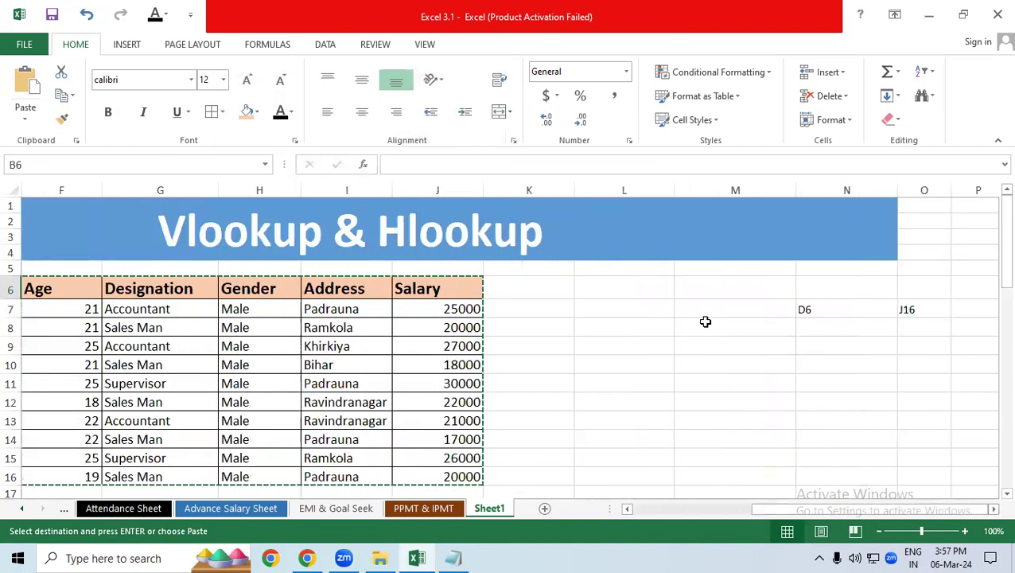
Paste the employee table transposed at L6 via Paste Special.
left_click(638, 291)
right_click(638, 292)
mouse_move(691, 330)
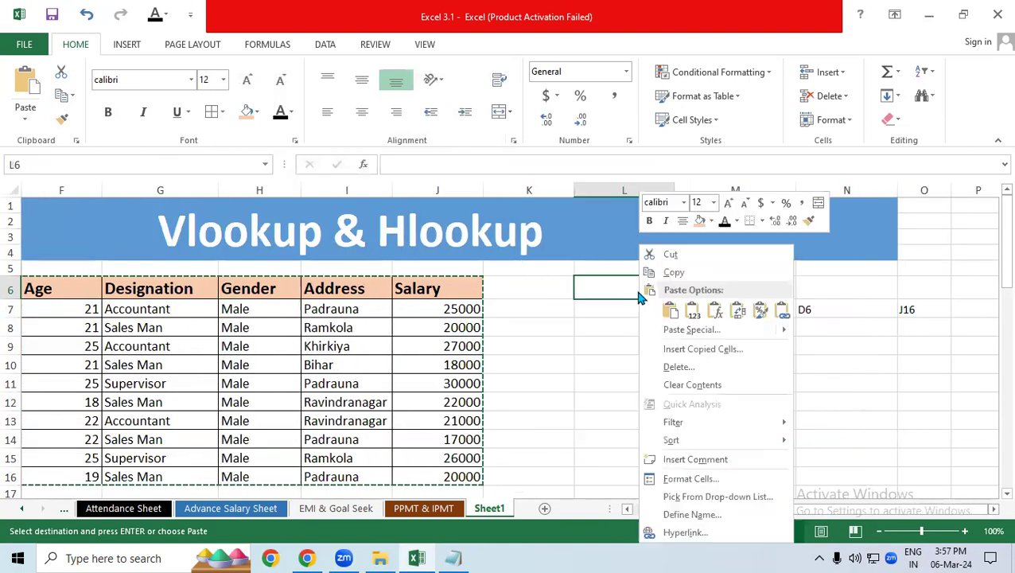
left_click(692, 332)
left_click(704, 404)
left_click(742, 430)
Clear All on the pasted area L6:X13 to empty it again.
mouse_move(624, 288)
left_mouse_down()
mouse_move(996, 443)
mouse_move(749, 445)
left_mouse_up()
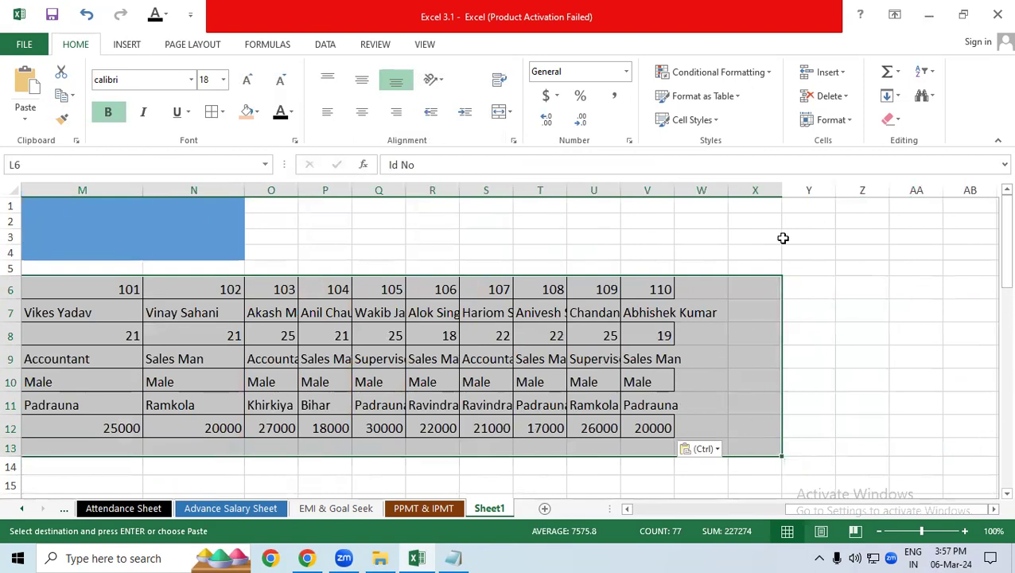
left_click(887, 120)
left_click(902, 141)
left_click(795, 345)
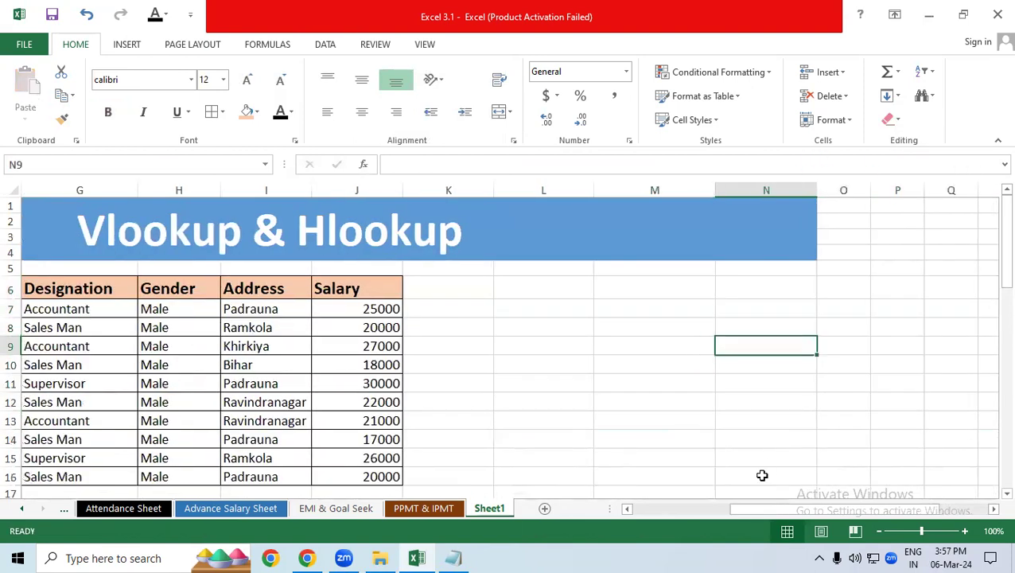